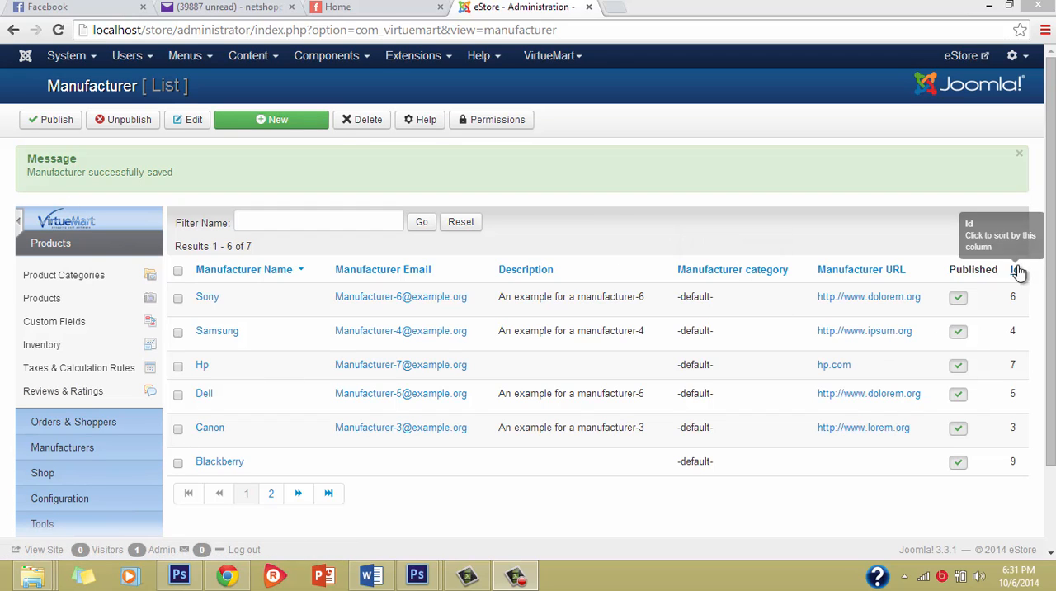
# Look over the manufacturer list and the product categories list, ending back on the list of manufacturers.
pyautogui.scroll(-2, 767, 198)
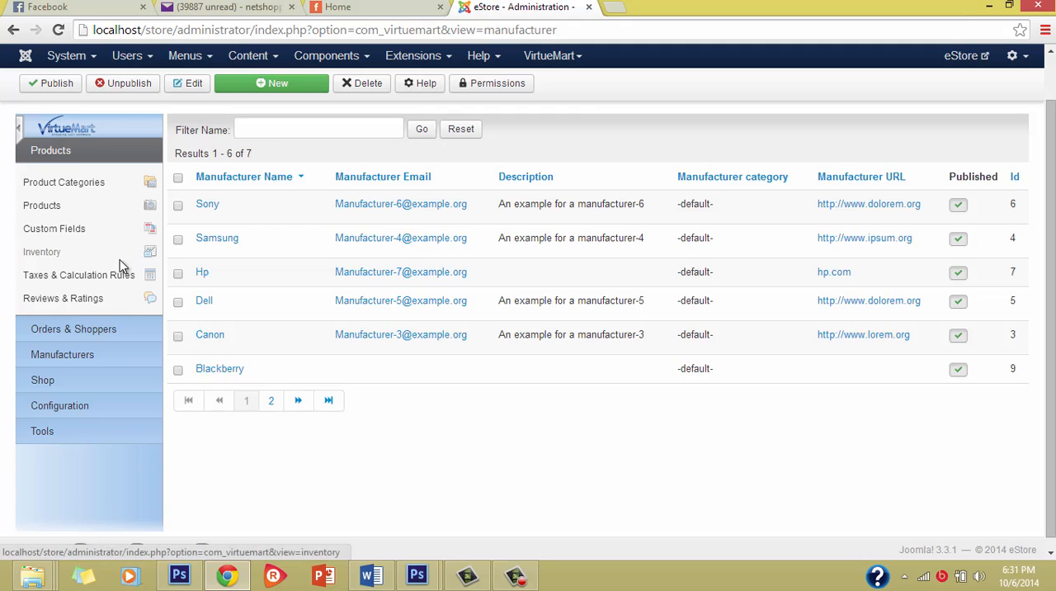
pyautogui.scroll(2, 116, 313)
pyautogui.scroll(-2, 113, 318)
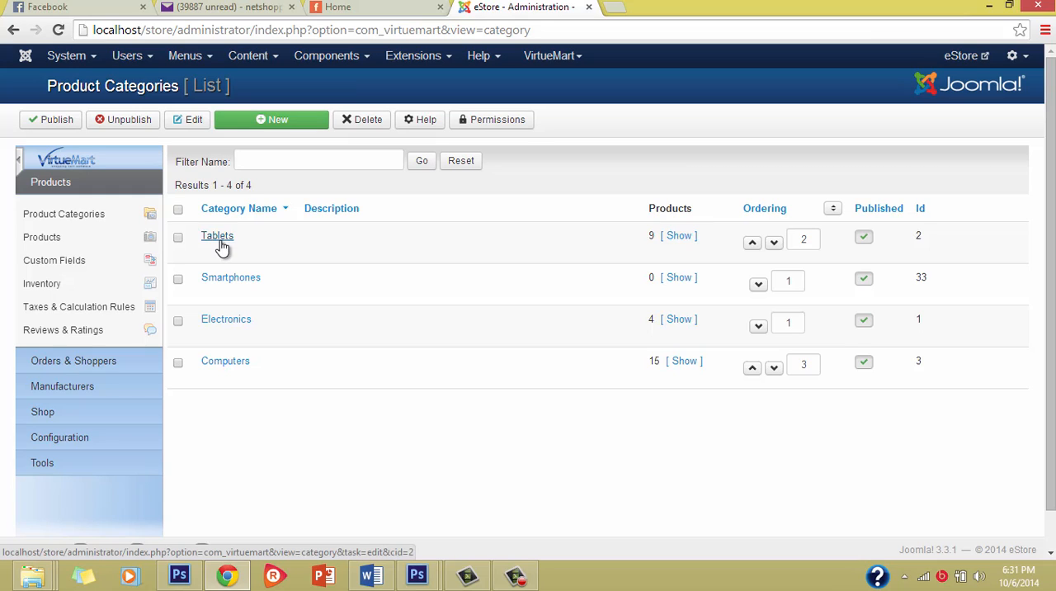
pyautogui.click(104, 393)
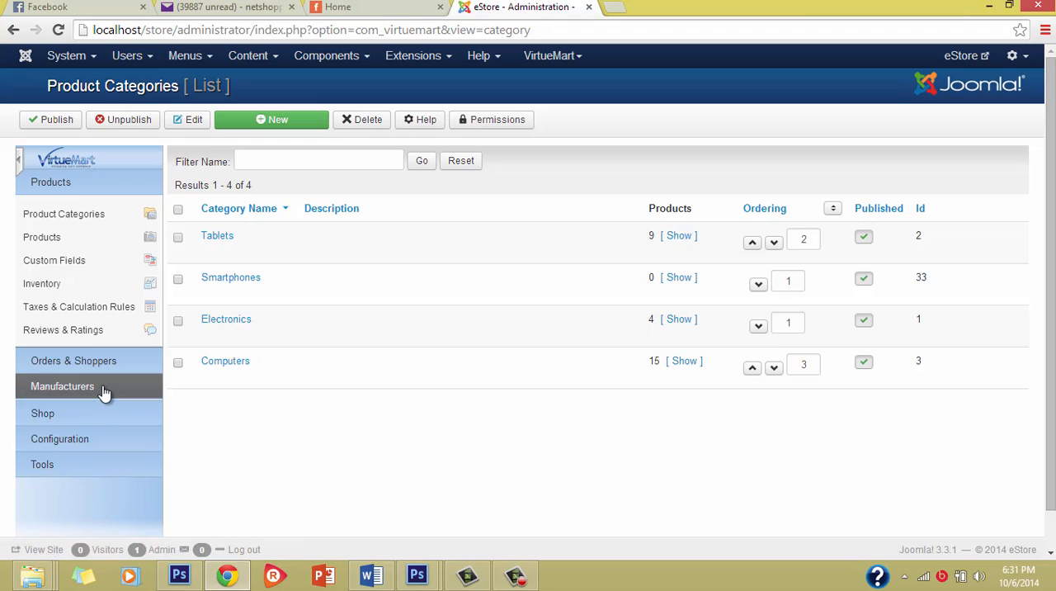
pyautogui.click(83, 269)
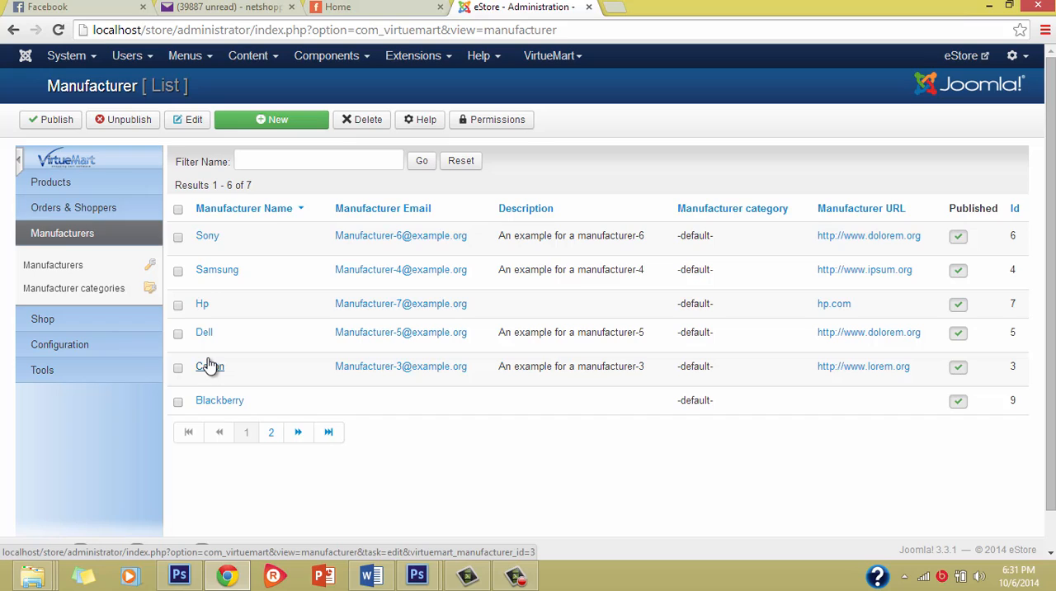
# Open the VirtueMart product list and examine the products' images, prices, categories and manufacturers.
pyautogui.click(122, 190)
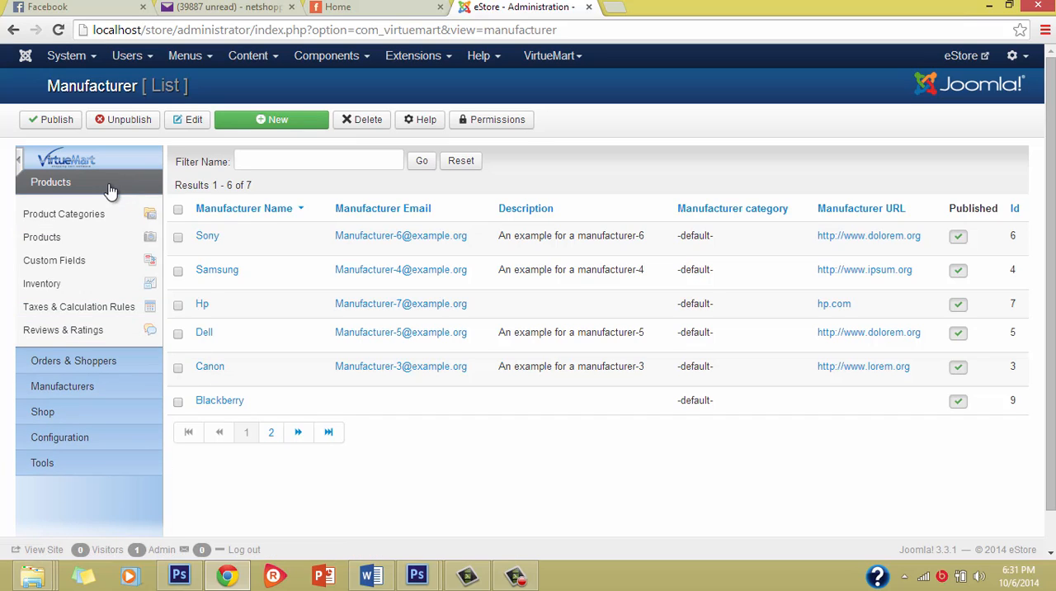
pyautogui.click(65, 235)
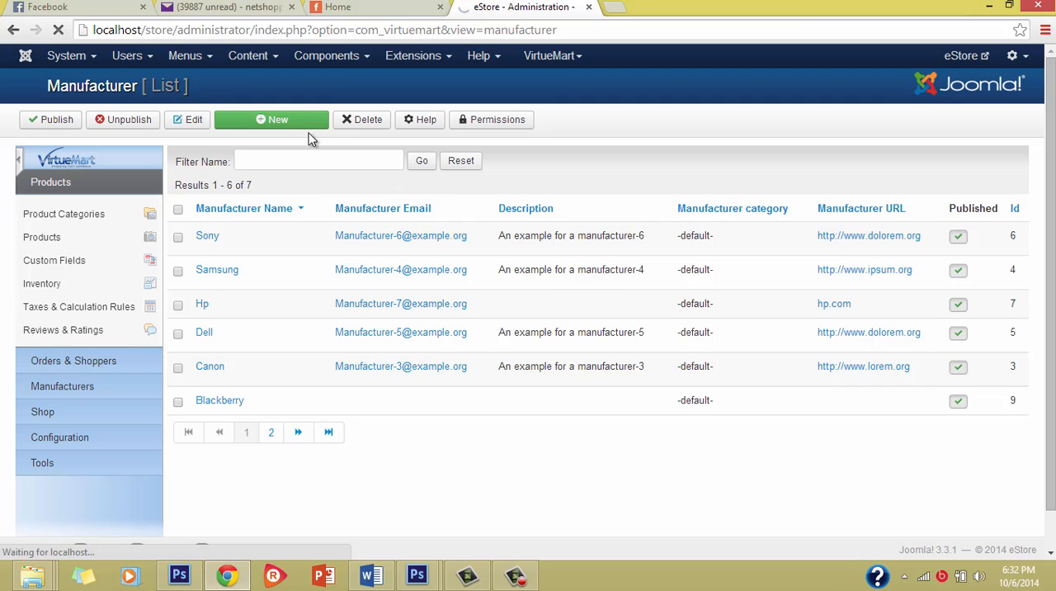
pyautogui.scroll(-2, 473, 276)
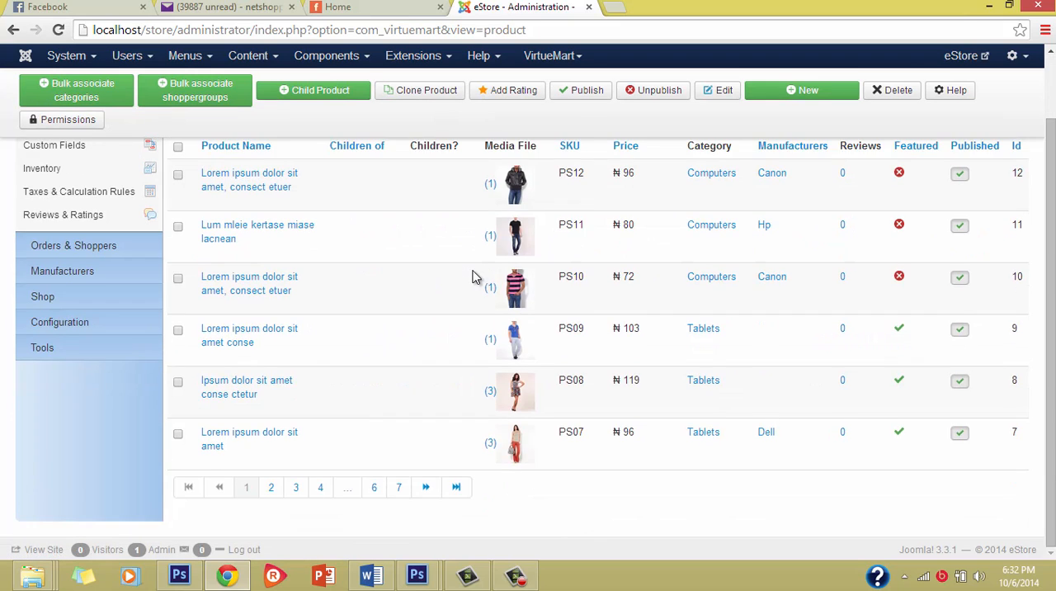
pyautogui.scroll(2, 473, 276)
pyautogui.scroll(-2, 473, 276)
pyautogui.scroll(2, 473, 277)
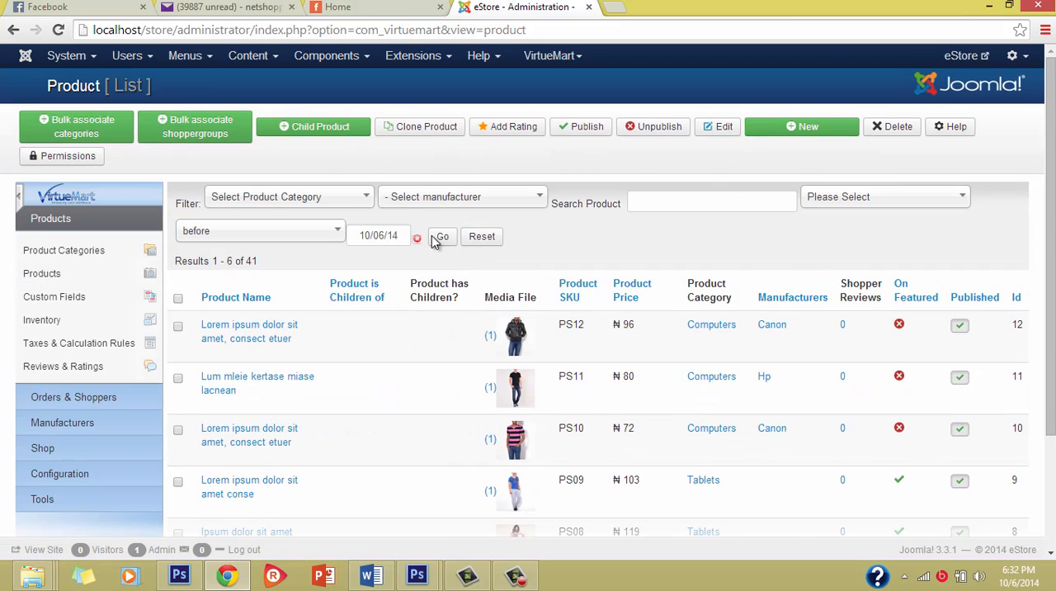
pyautogui.scroll(-2, 312, 370)
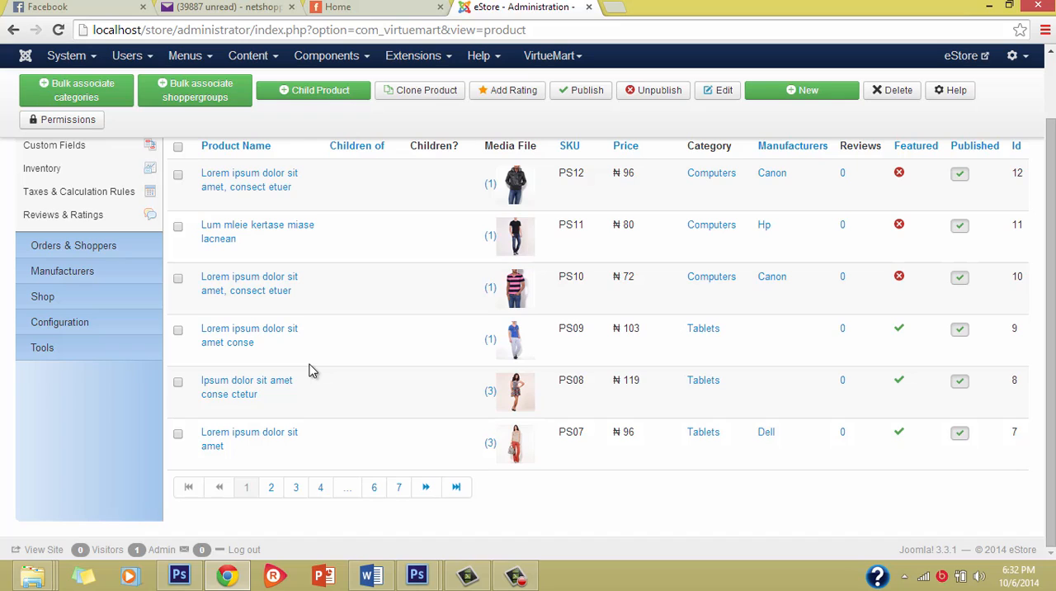
pyautogui.scroll(2, 312, 371)
pyautogui.scroll(-2, 312, 369)
pyautogui.scroll(2, 398, 352)
# Switch to the storefront home page and examine the featured products, blog and new products sections.
pyautogui.click(388, 6)
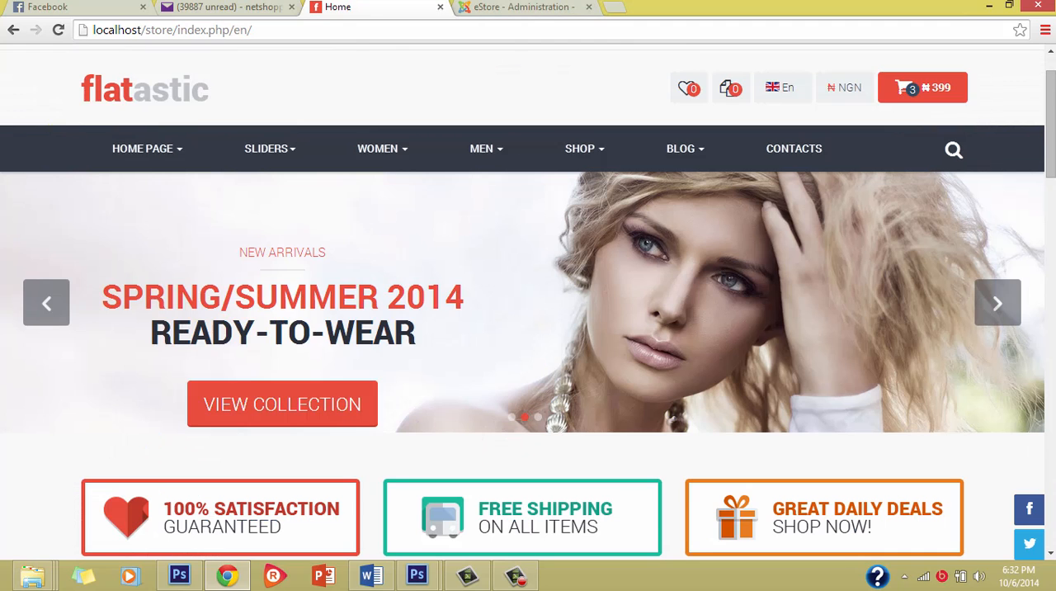
pyautogui.scroll(-10, 415, 294)
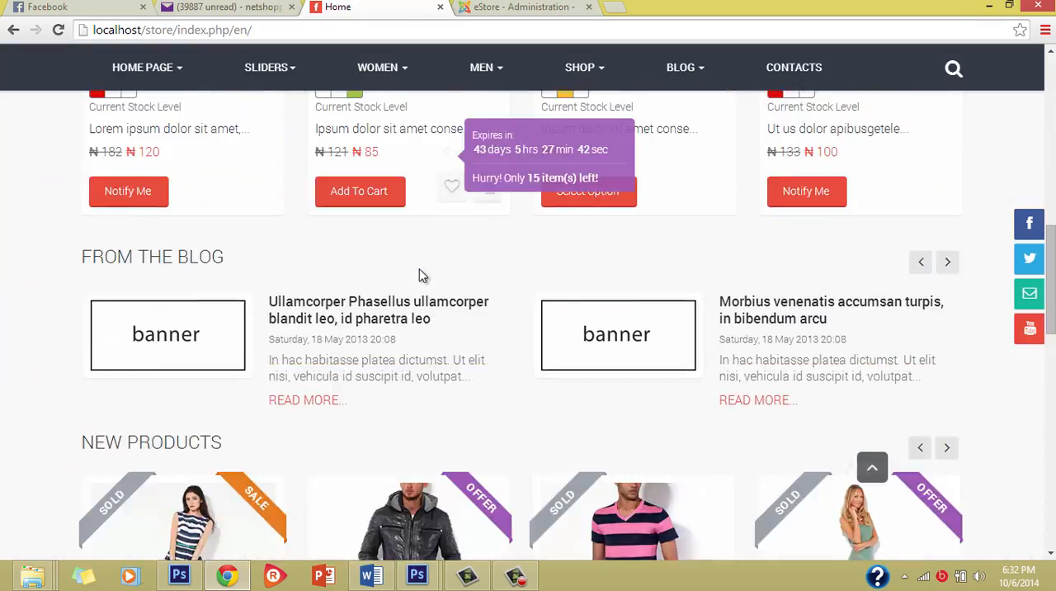
pyautogui.scroll(-4, 424, 272)
pyautogui.scroll(8, 425, 268)
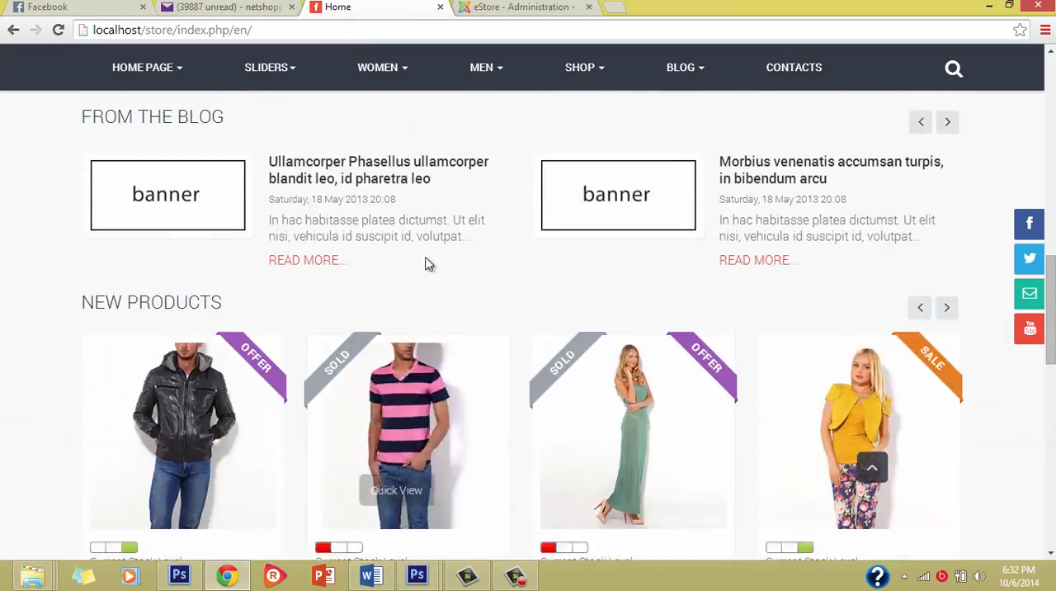
pyautogui.scroll(-4, 425, 262)
pyautogui.scroll(10, 427, 269)
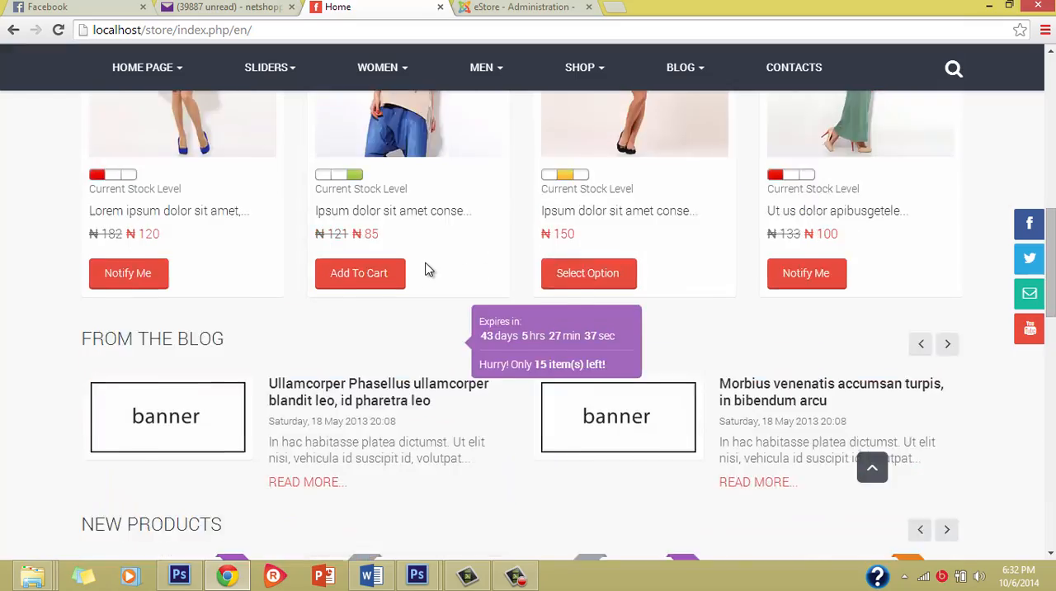
pyautogui.scroll(2, 425, 312)
pyautogui.scroll(-10, 449, 375)
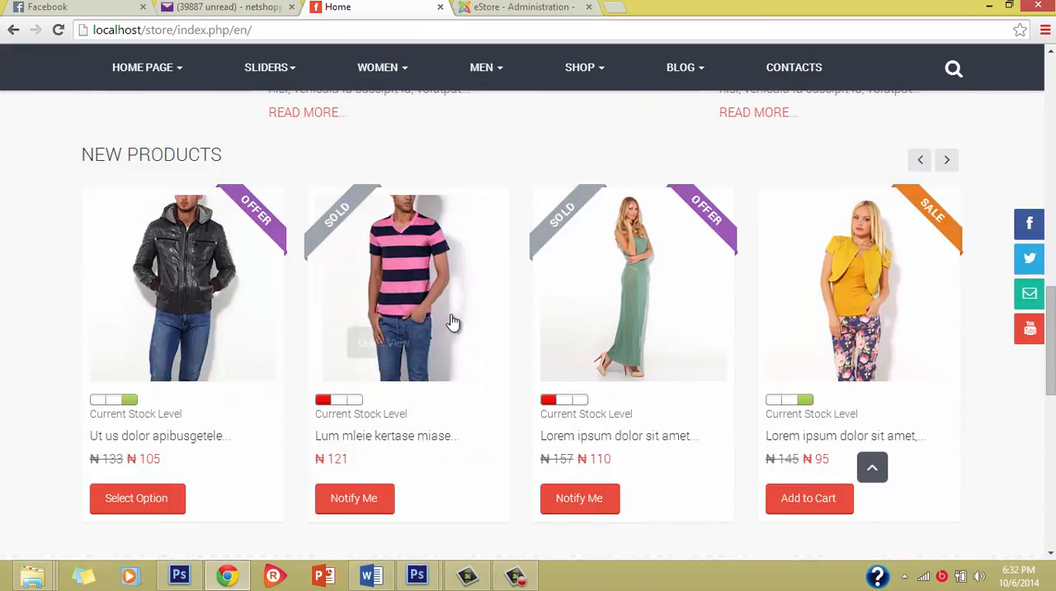
pyautogui.scroll(6, 454, 321)
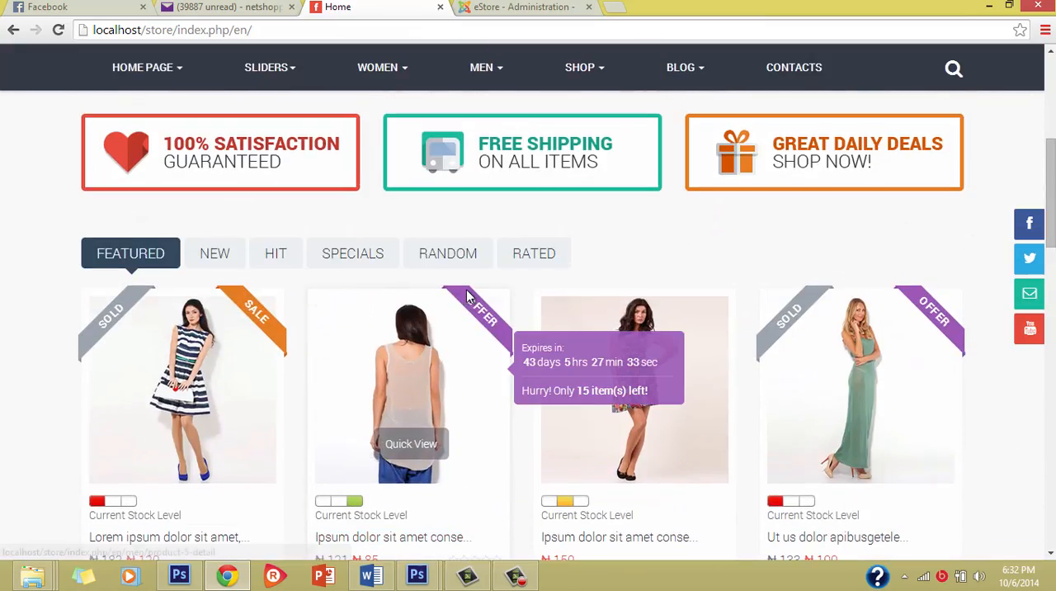
pyautogui.scroll(5, 468, 296)
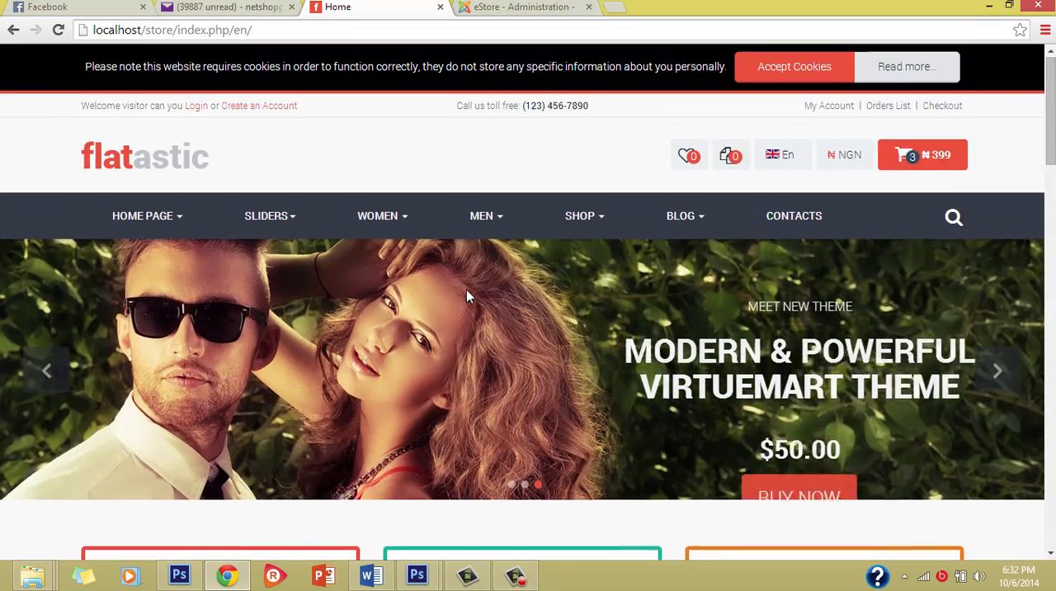
# Examine the rest of the storefront home page, including the promotional banners and the product brands section.
pyautogui.scroll(-15, 468, 280)
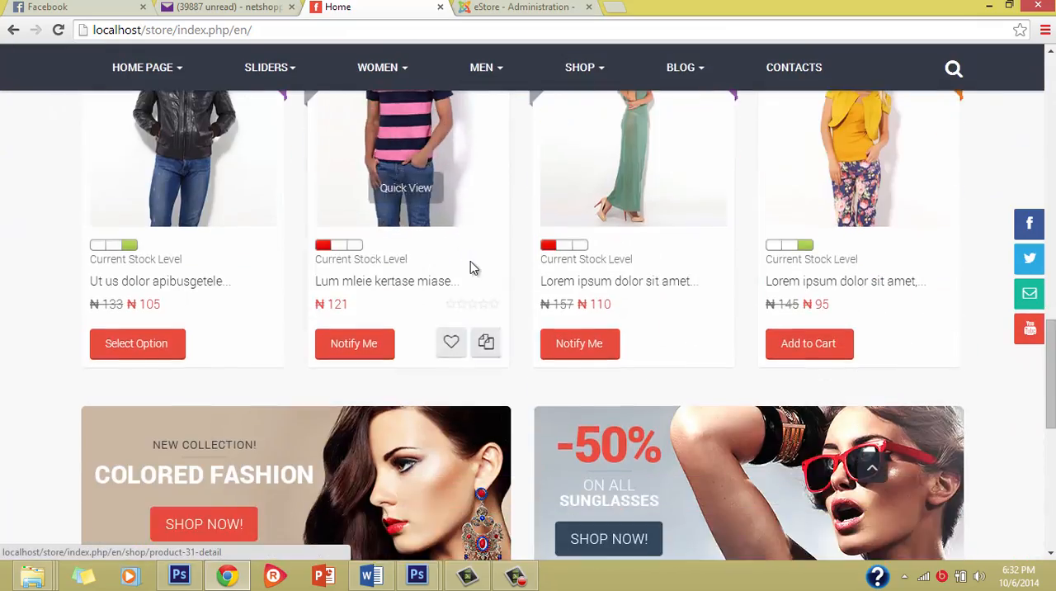
pyautogui.scroll(12, 472, 266)
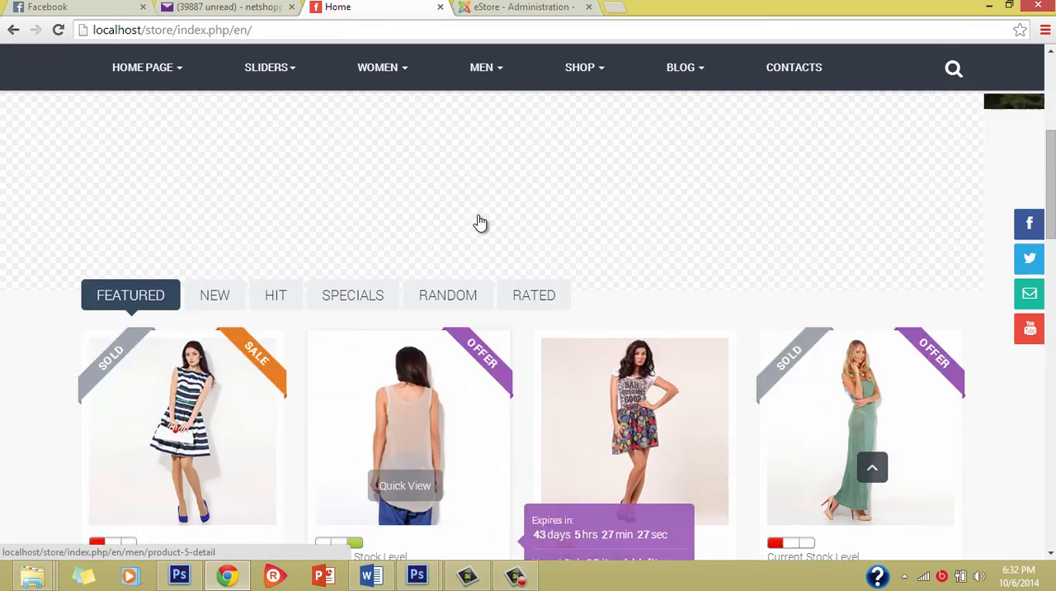
pyautogui.scroll(-2, 375, 387)
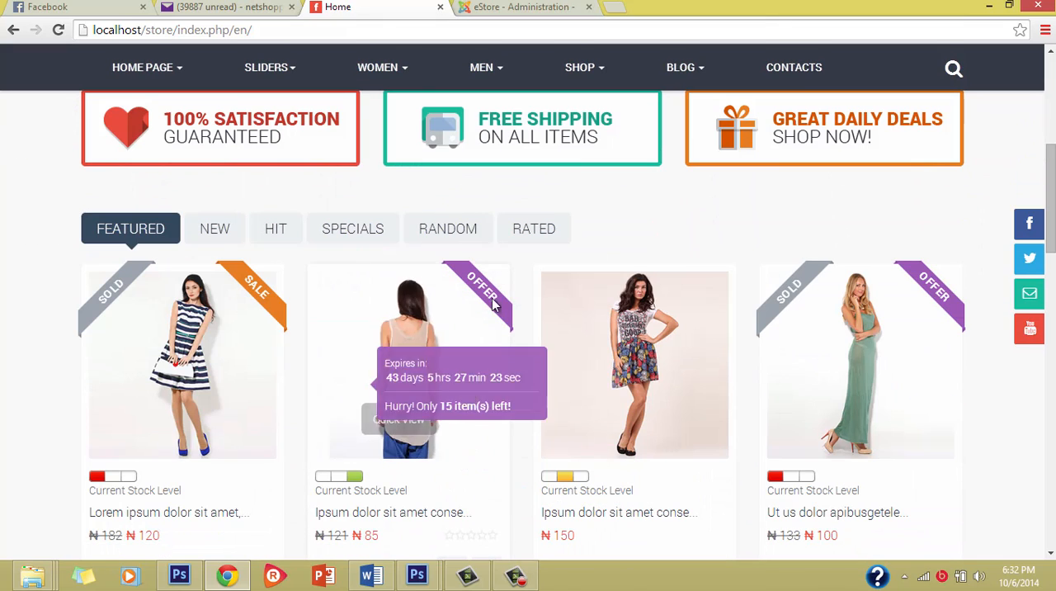
pyautogui.scroll(-8, 570, 370)
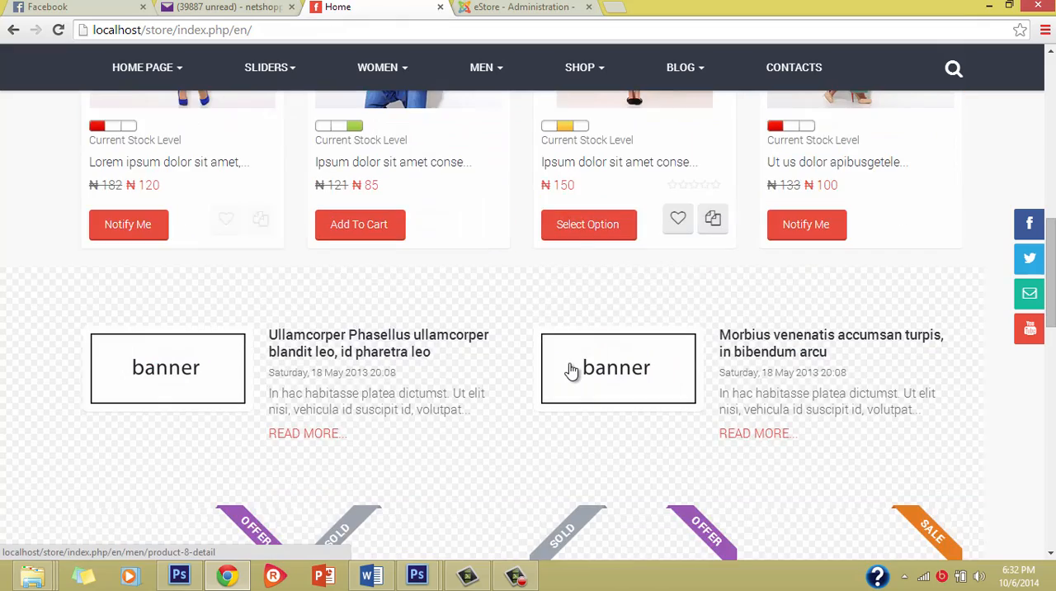
pyautogui.scroll(-6, 401, 381)
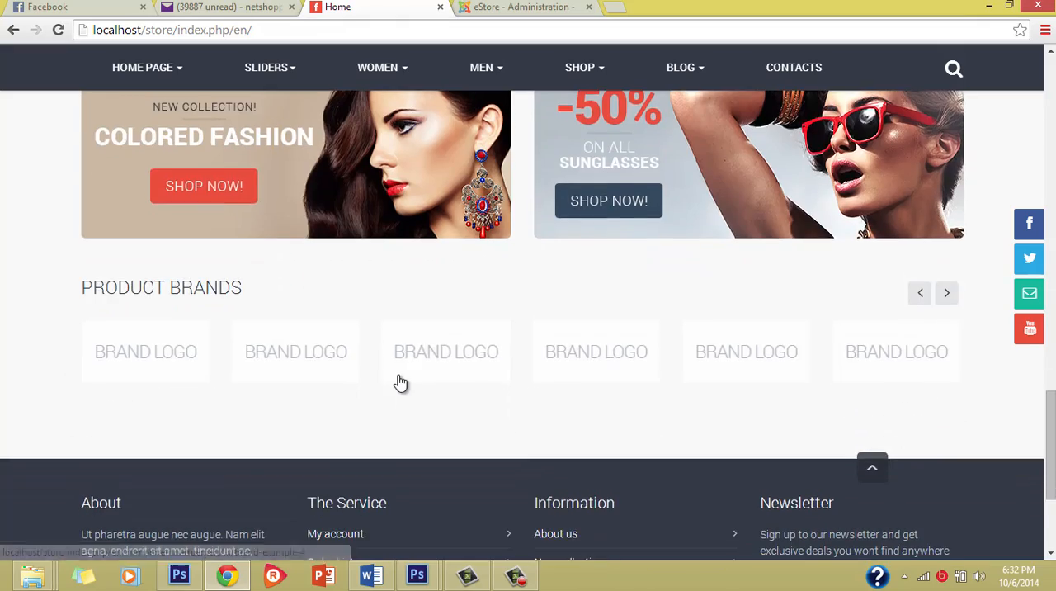
pyautogui.scroll(5, 401, 381)
pyautogui.scroll(8, 490, 245)
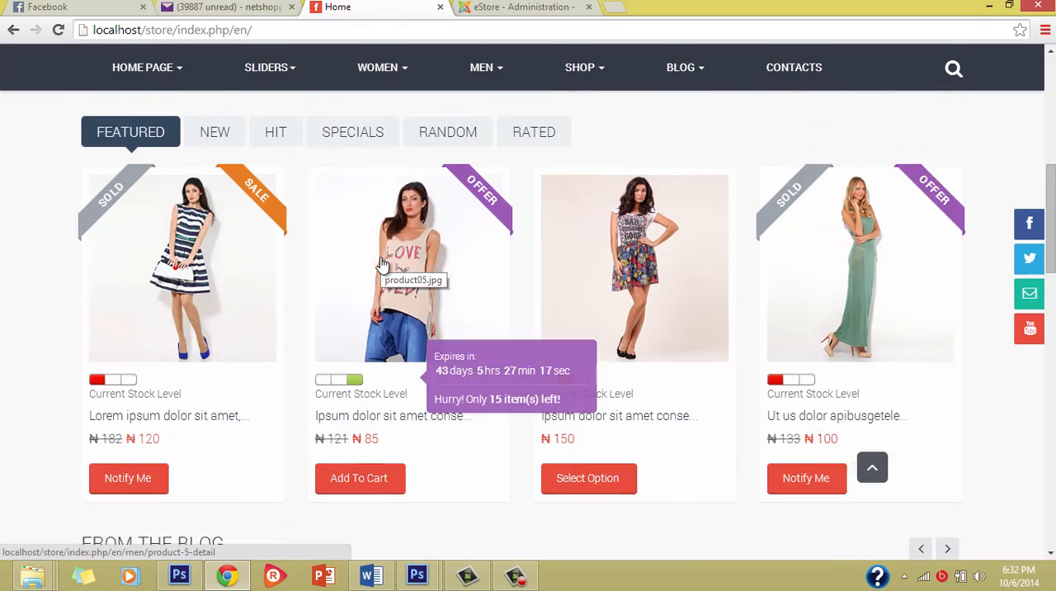
pyautogui.scroll(6, 470, 244)
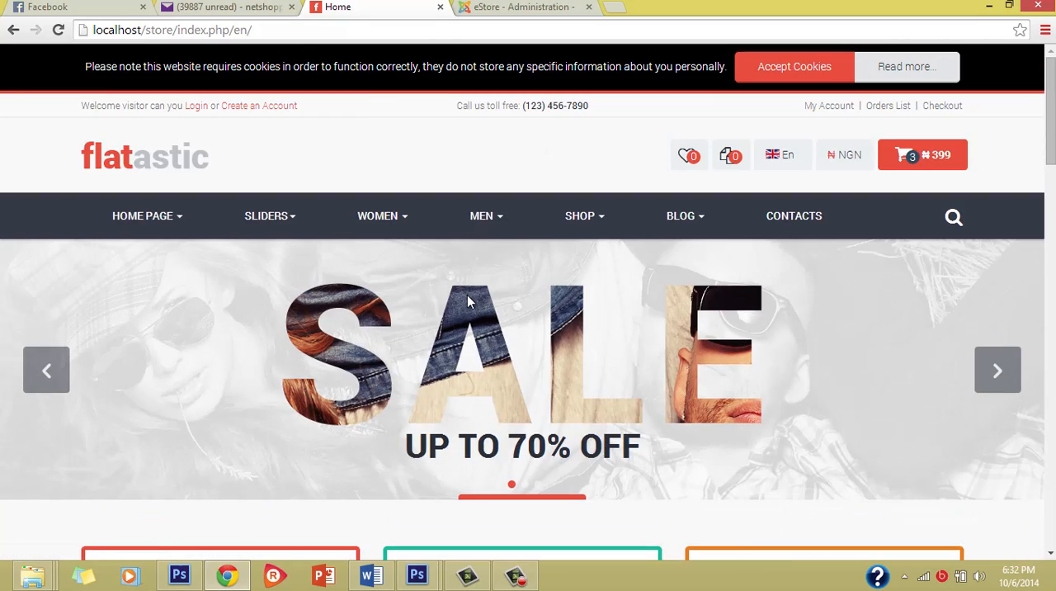
pyautogui.scroll(-6, 480, 419)
# Switch back to the store administration and review the sample products in the product list.
pyautogui.click(507, 7)
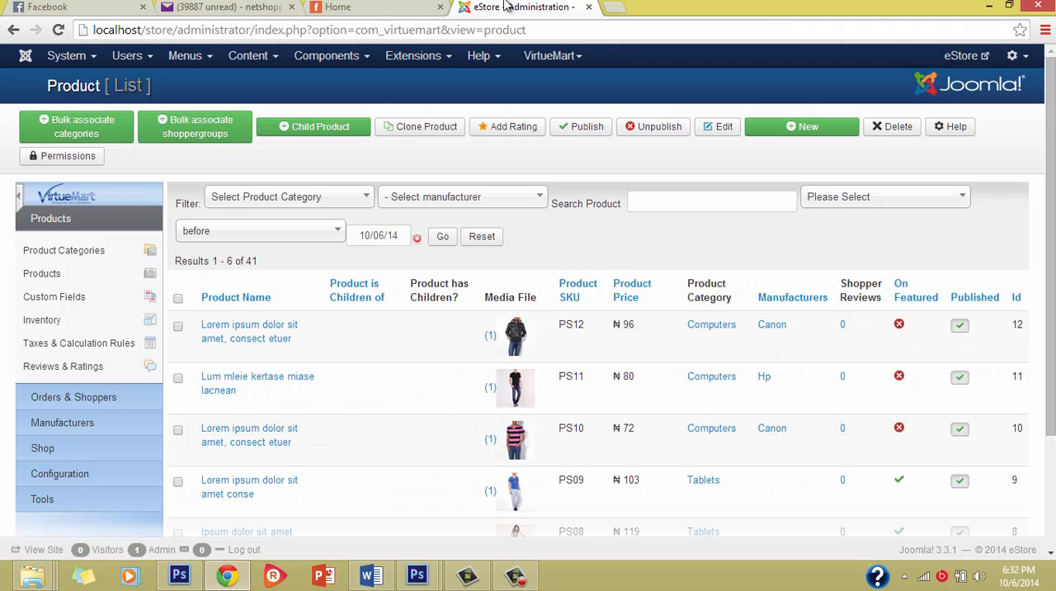
pyautogui.scroll(-2, 462, 327)
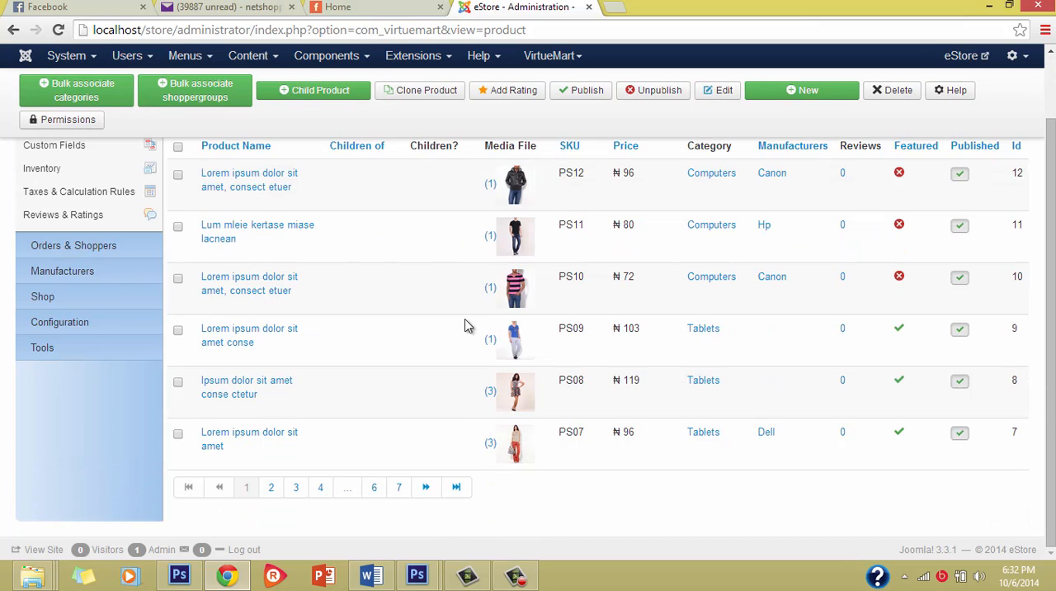
pyautogui.scroll(2, 462, 326)
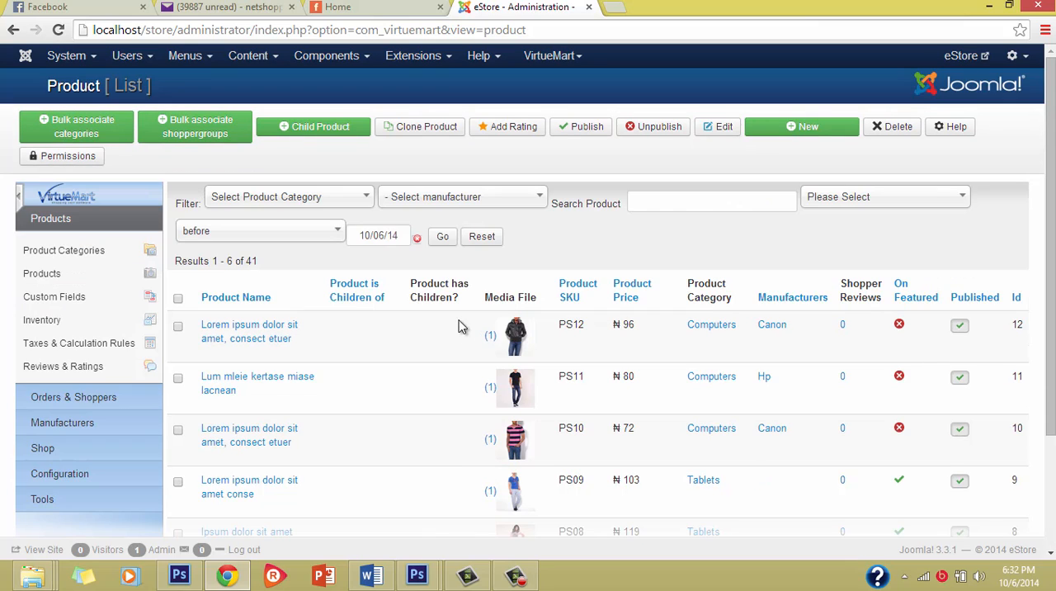
pyautogui.scroll(-2, 365, 457)
pyautogui.scroll(1, 369, 457)
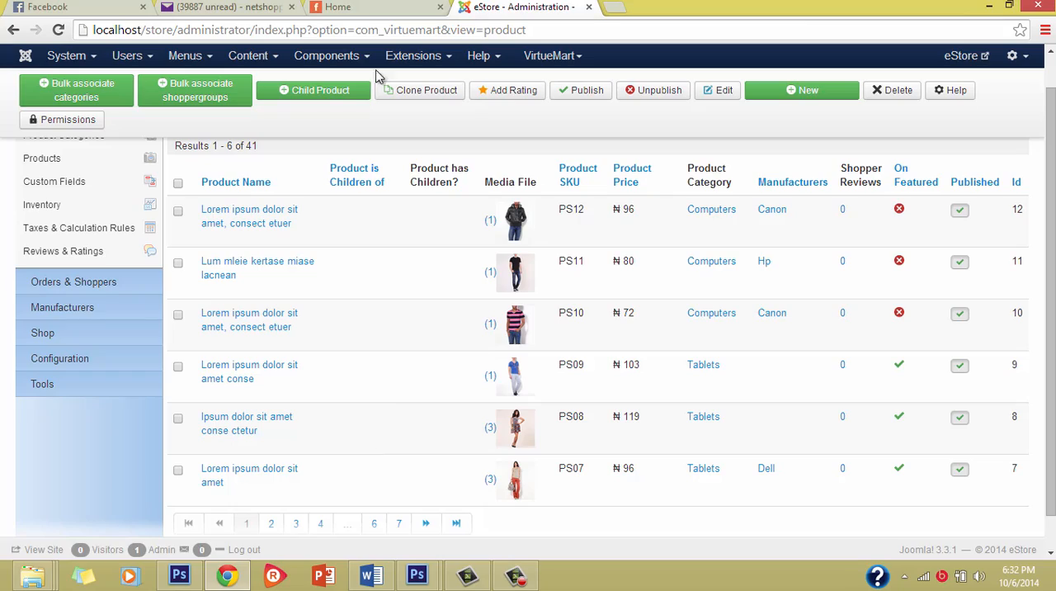
# Return to the storefront home page and compare its featured and new products with the administration's product list.
pyautogui.click(380, 7)
pyautogui.scroll(-3, 353, 314)
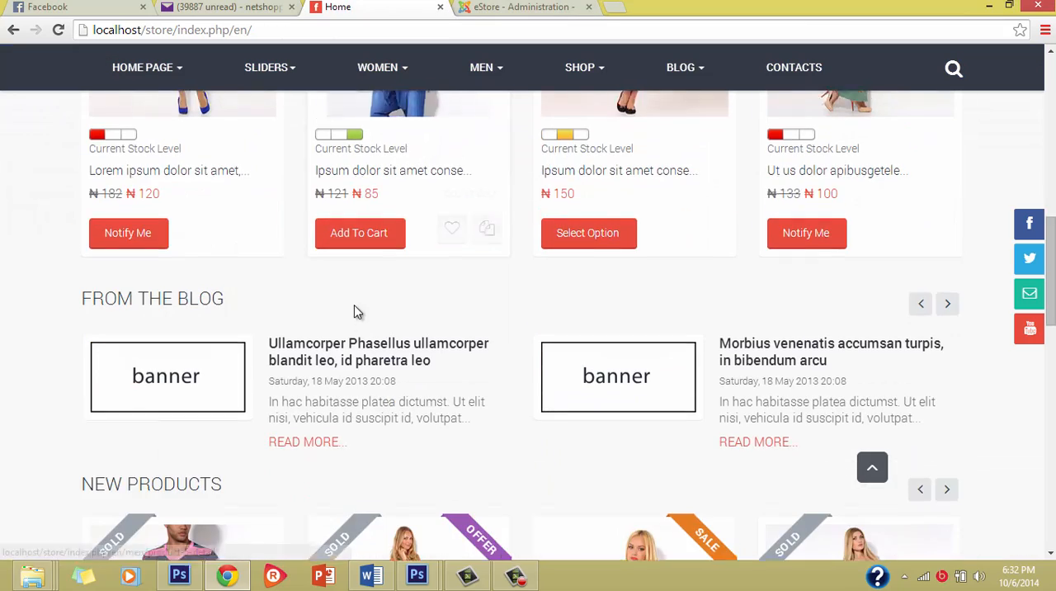
pyautogui.scroll(9, 353, 312)
pyautogui.scroll(-6, 367, 231)
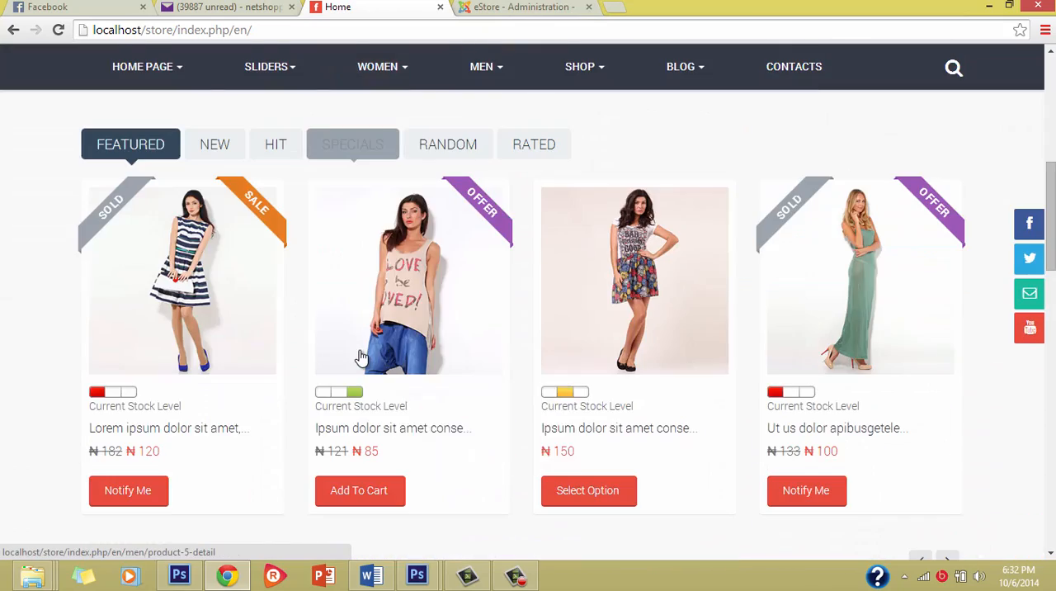
pyautogui.scroll(-5, 361, 357)
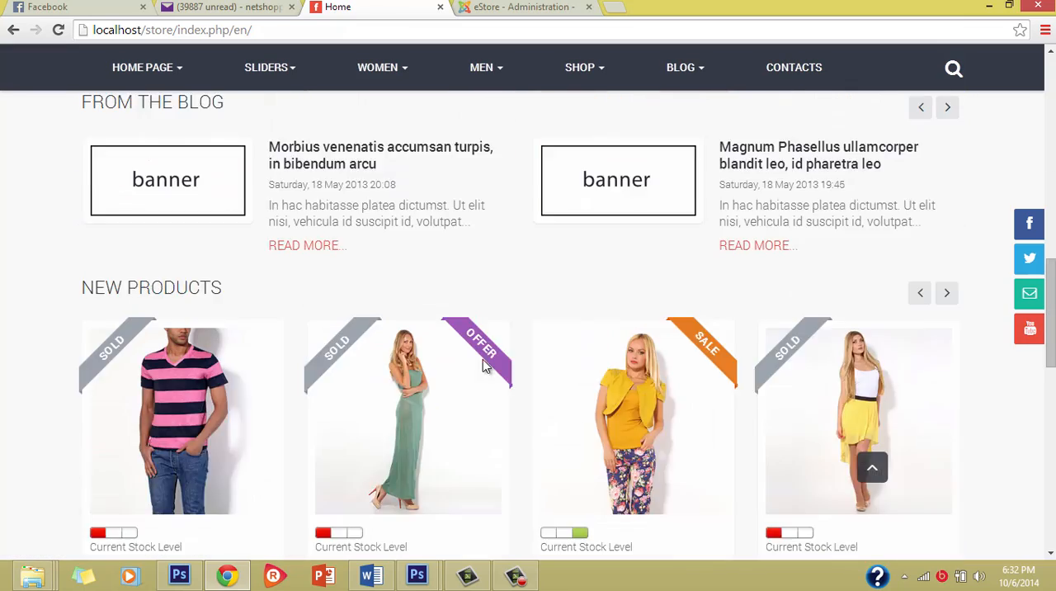
pyautogui.scroll(-1, 483, 360)
pyautogui.scroll(3, 440, 195)
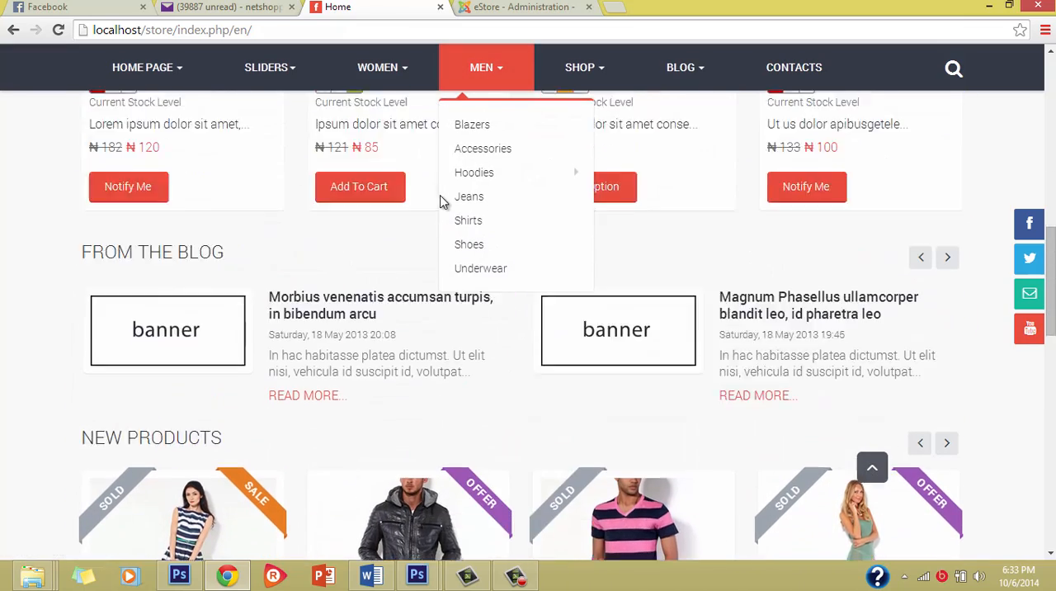
# Check the product list in the store administration again.
pyautogui.click(520, 8)
pyautogui.scroll(-1, 537, 333)
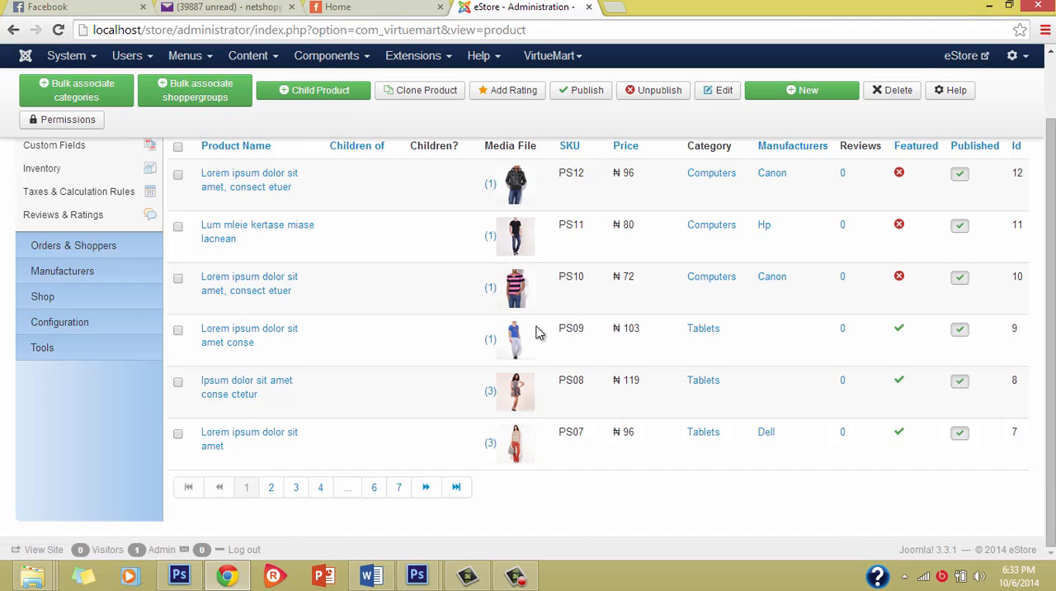
pyautogui.scroll(2, 535, 331)
# Go back to the storefront home page and examine the Colored Fashion and sunglasses banners and the product brands.
pyautogui.click(396, 9)
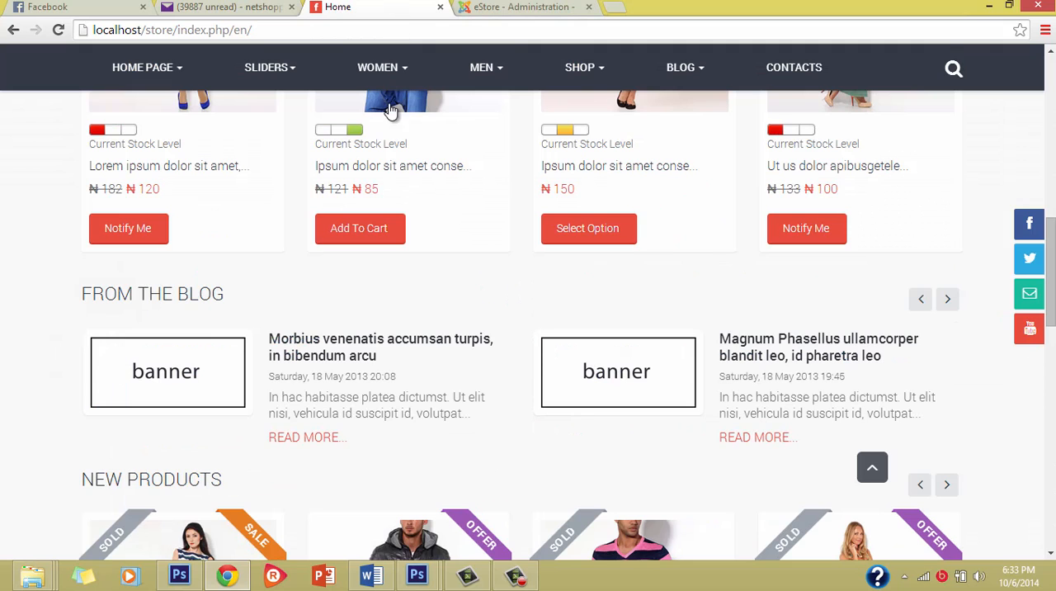
pyautogui.scroll(4, 442, 248)
pyautogui.scroll(-6, 442, 252)
pyautogui.scroll(-10, 444, 256)
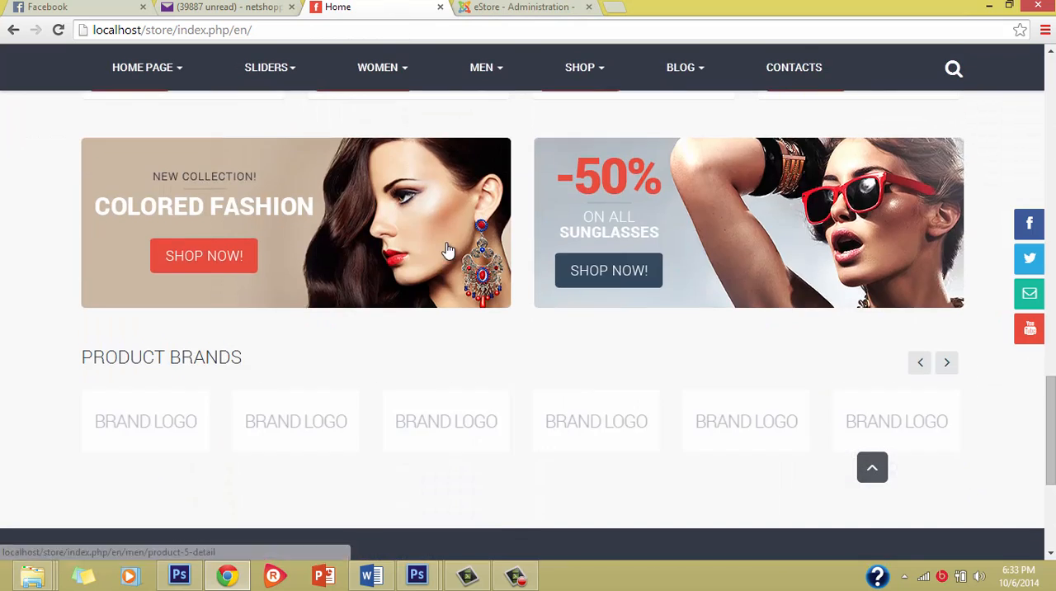
pyautogui.scroll(2, 415, 218)
pyautogui.scroll(1, 178, 259)
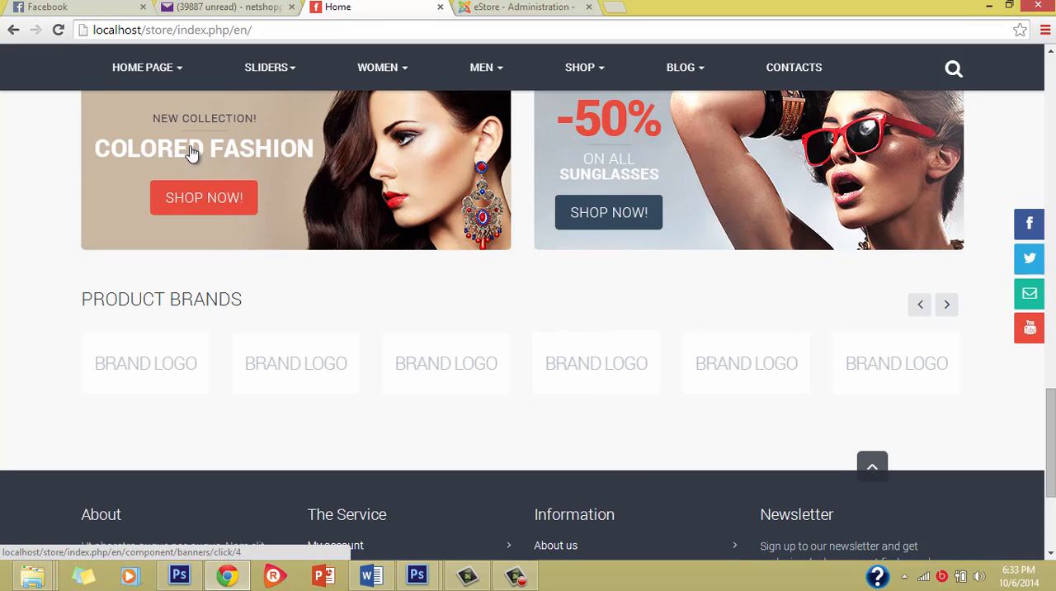
# Reload the storefront home page and check its sections down to the product brands.
pyautogui.click(63, 37)
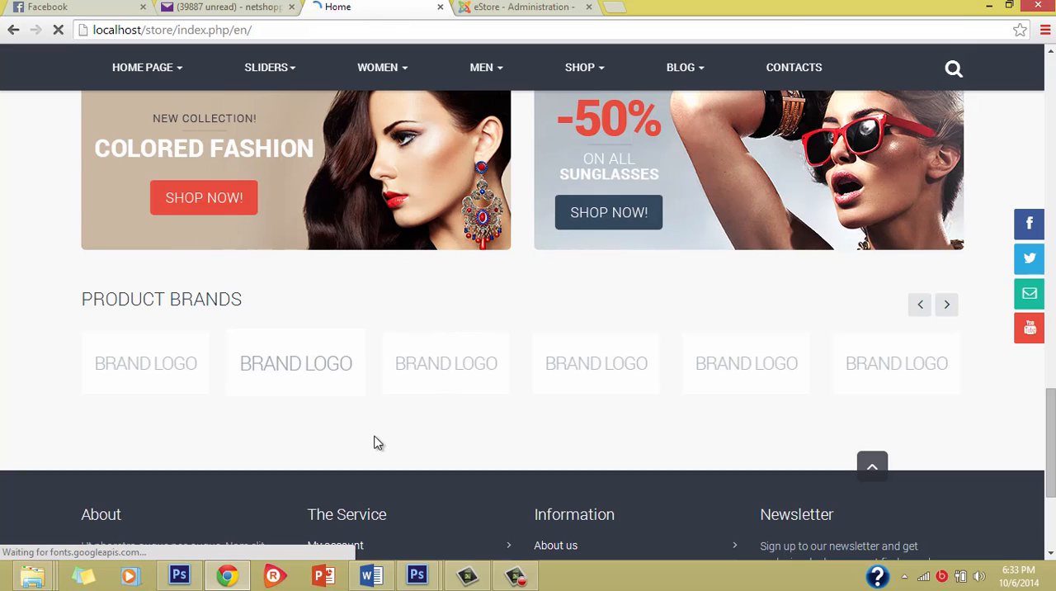
pyautogui.scroll(-10, 990, 363)
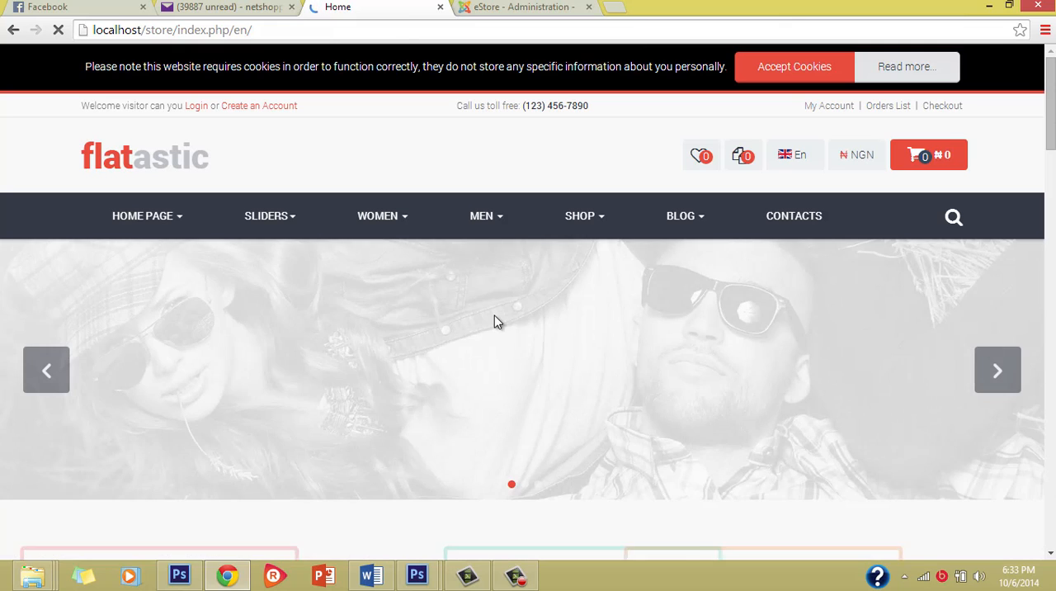
pyautogui.scroll(-2, 489, 320)
pyautogui.scroll(-5, 489, 319)
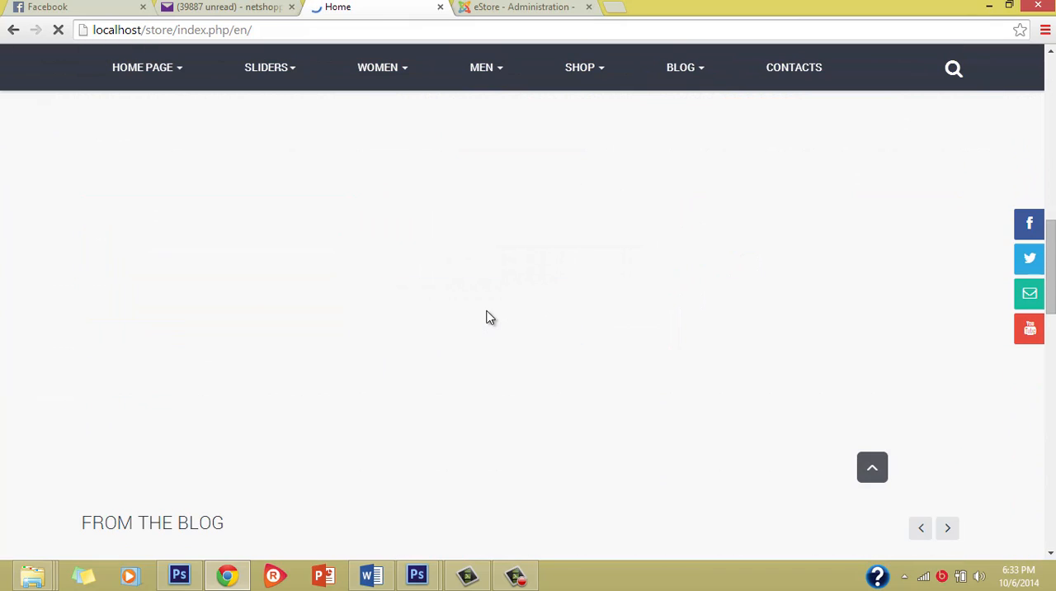
pyautogui.scroll(8, 490, 318)
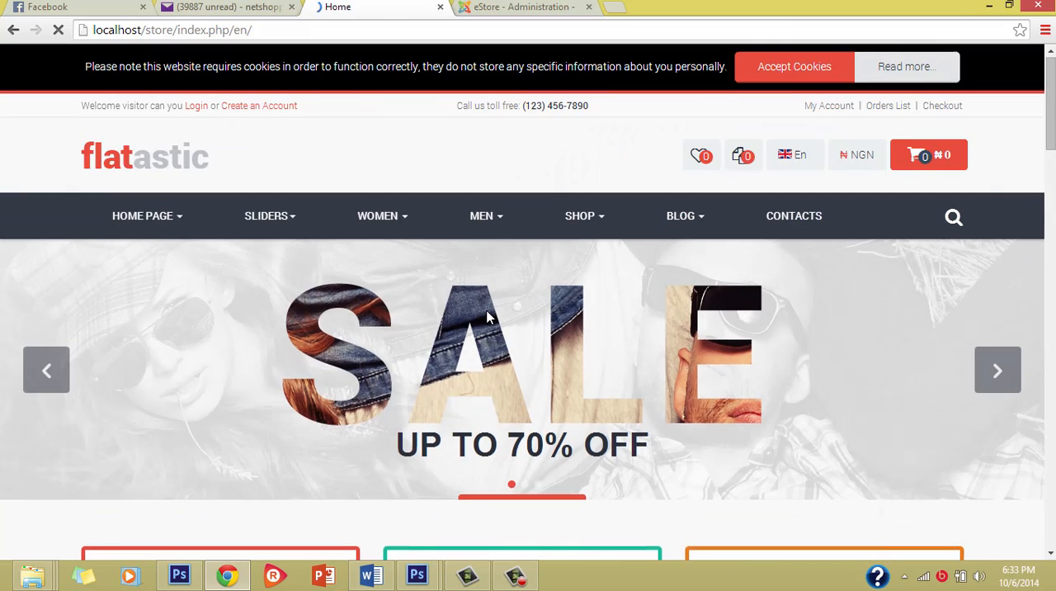
pyautogui.scroll(-7, 487, 312)
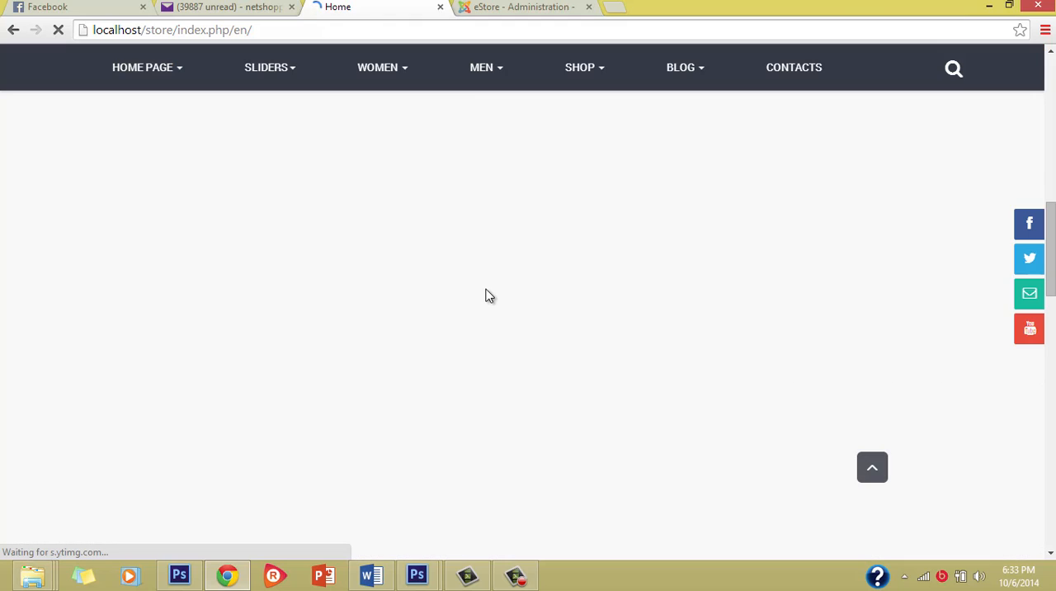
pyautogui.scroll(8, 489, 296)
pyautogui.scroll(-3, 490, 297)
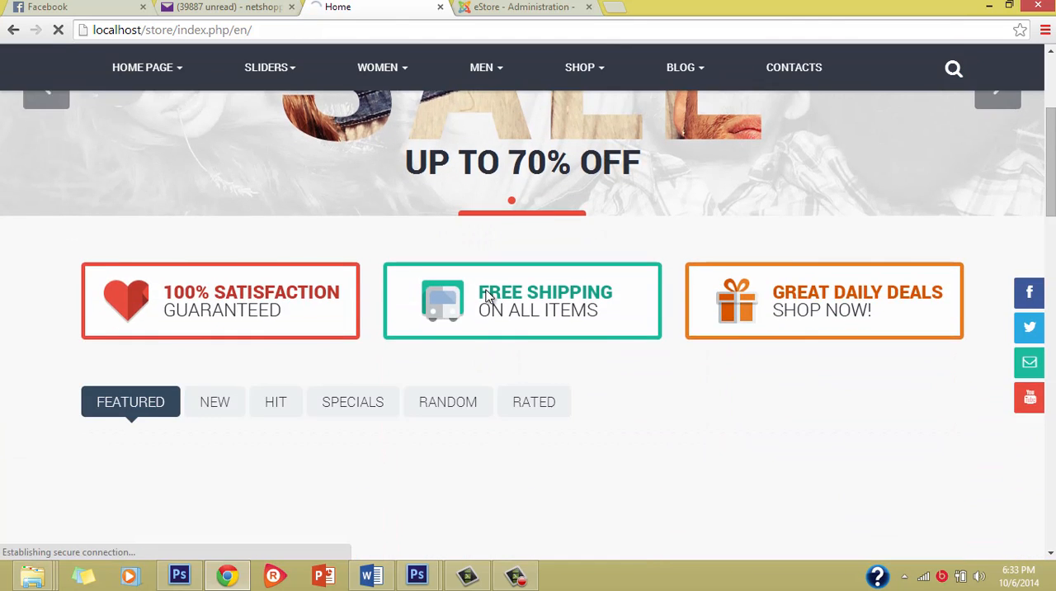
pyautogui.scroll(-3, 490, 297)
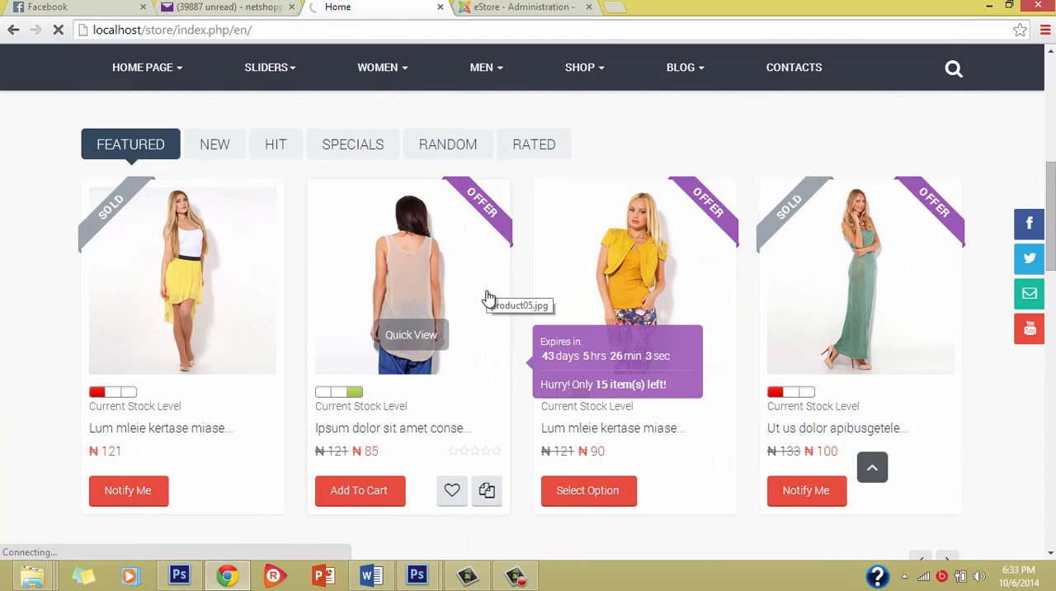
pyautogui.scroll(-5, 487, 299)
pyautogui.scroll(-5, 487, 275)
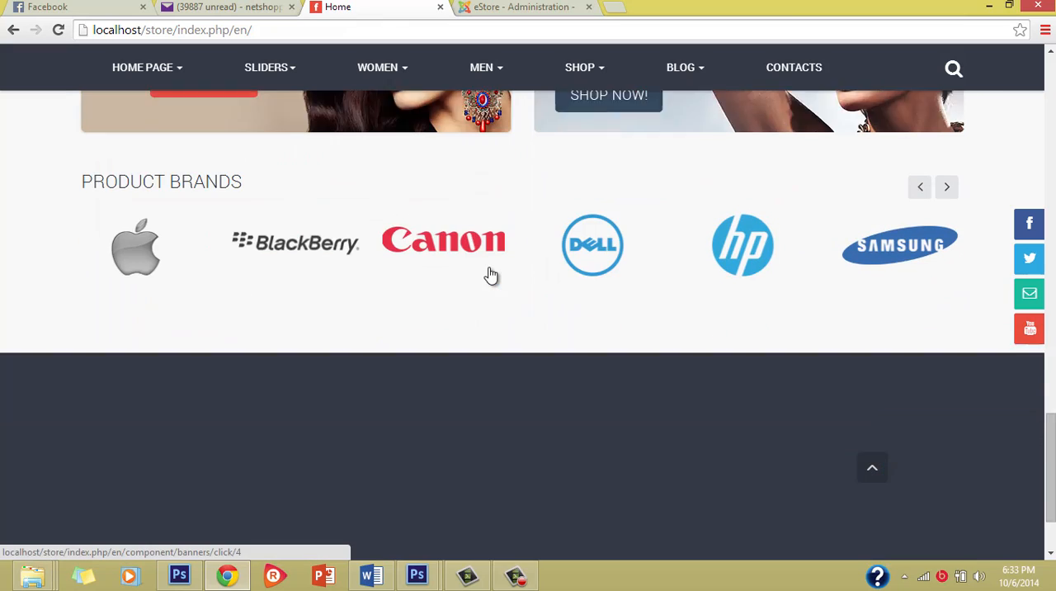
# Examine the brand logos in the Product Brands section and the footer links beneath them.
pyautogui.scroll(1, 490, 274)
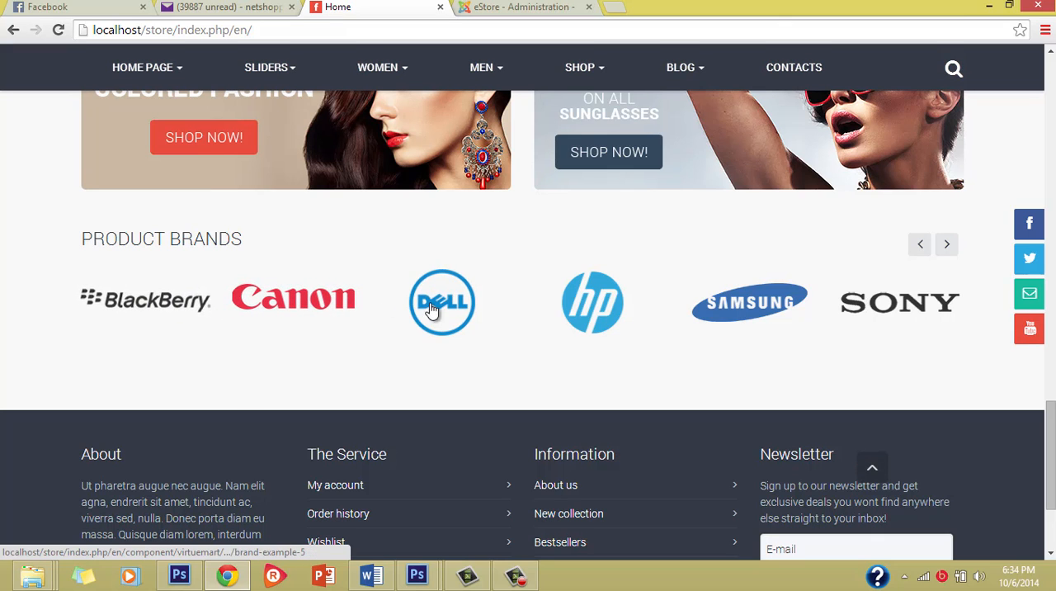
pyautogui.scroll(2, 785, 325)
pyautogui.scroll(-4, 783, 318)
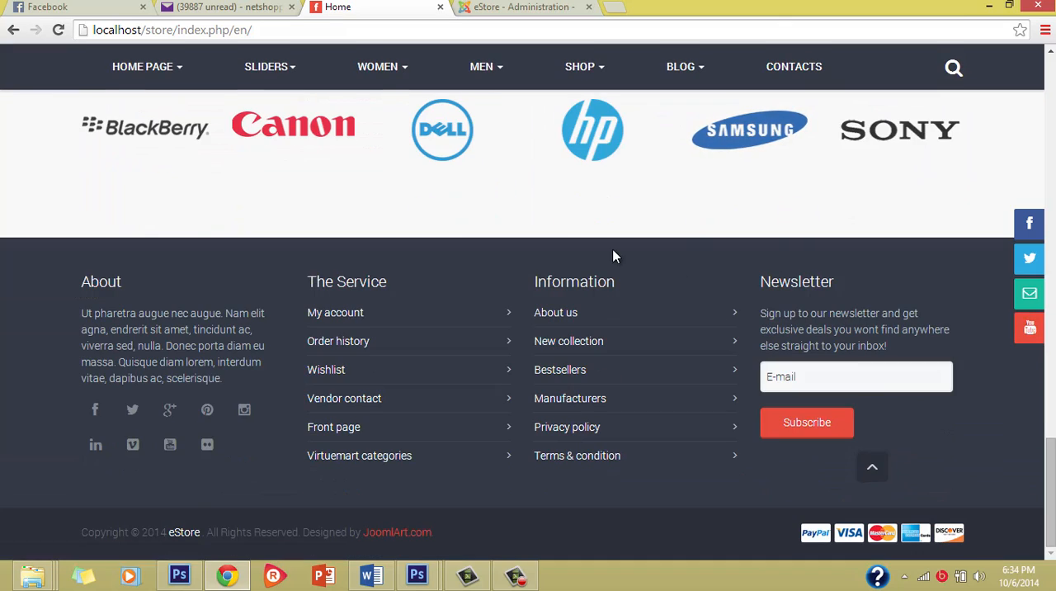
pyautogui.scroll(3, 613, 254)
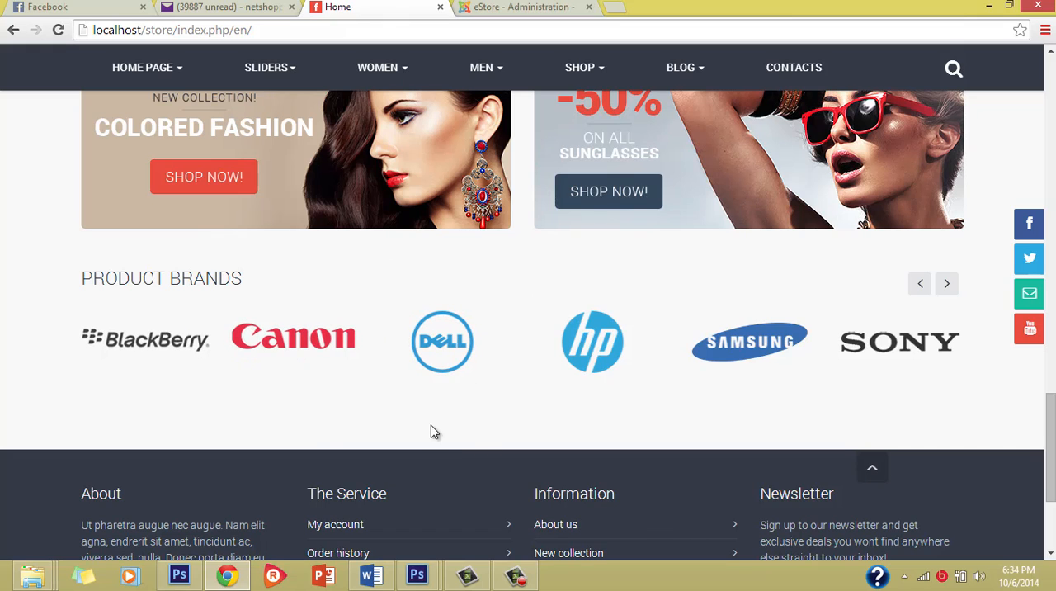
pyautogui.scroll(1, 396, 345)
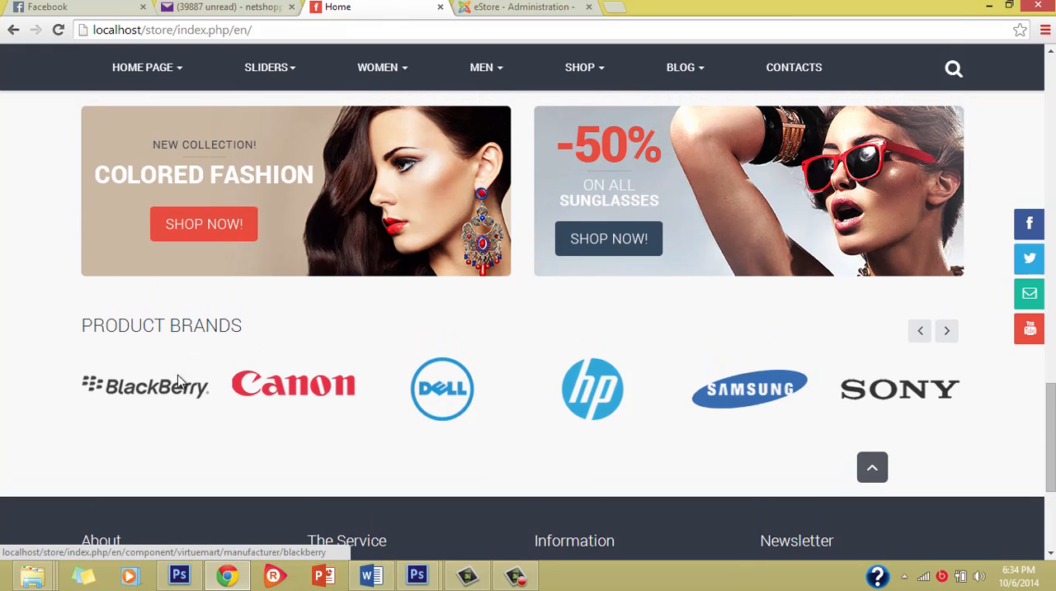
pyautogui.scroll(1, 502, 434)
pyautogui.scroll(-2, 502, 434)
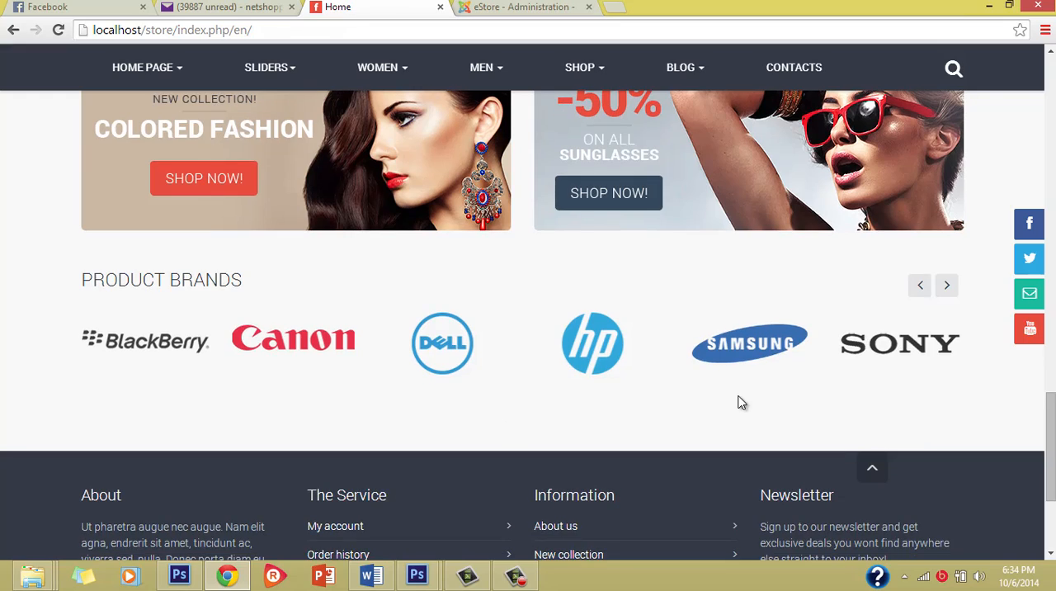
# Examine the home page's featured products, blog posts, new products and promotional banners.
pyautogui.scroll(8, 741, 404)
pyautogui.scroll(4, 606, 287)
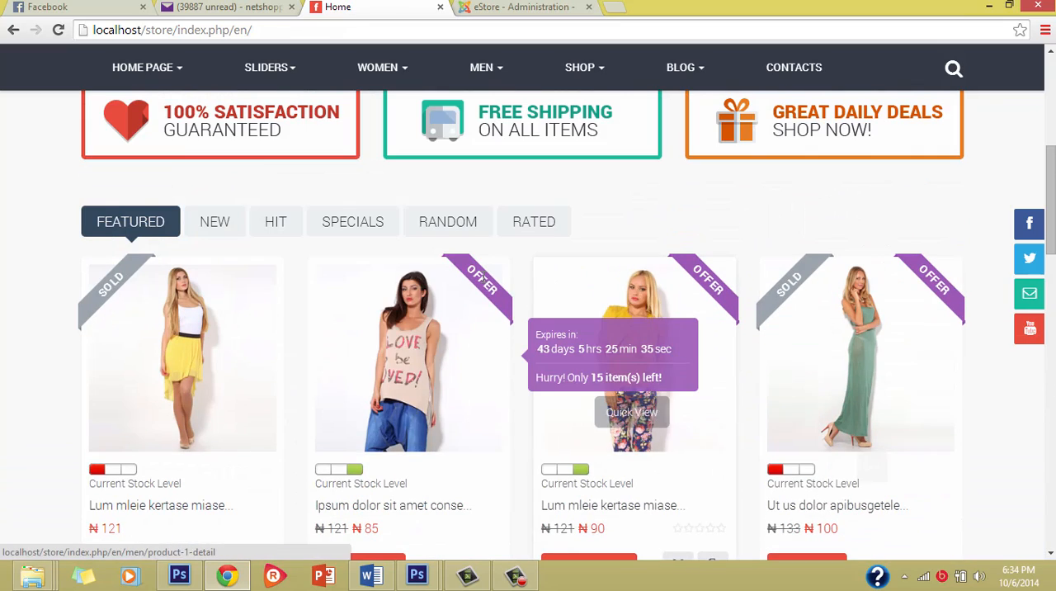
pyautogui.scroll(-1, 483, 276)
pyautogui.scroll(-2, 465, 320)
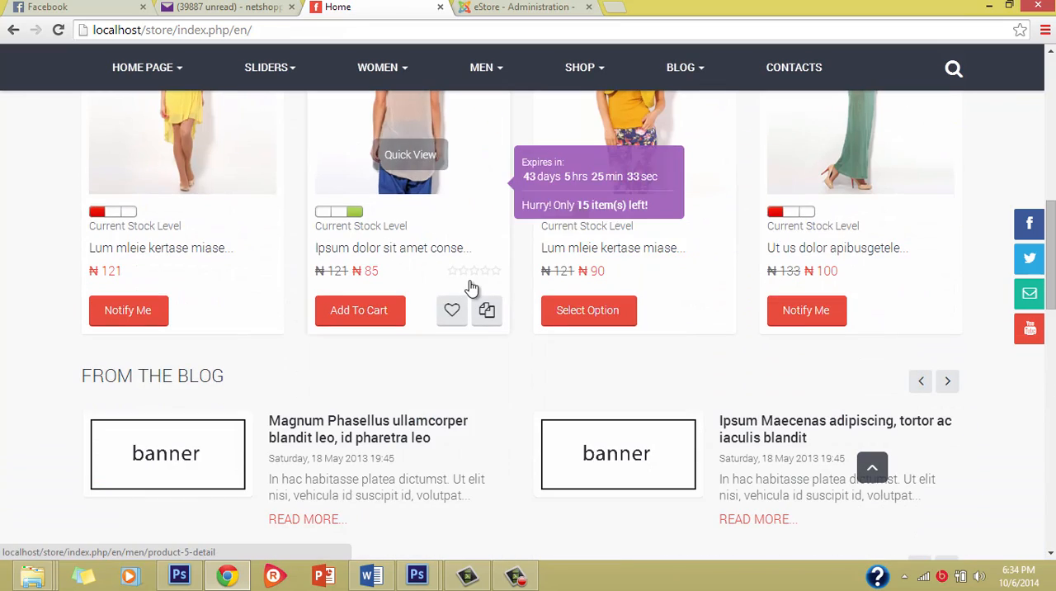
pyautogui.scroll(-2, 583, 376)
pyautogui.scroll(-2, 585, 367)
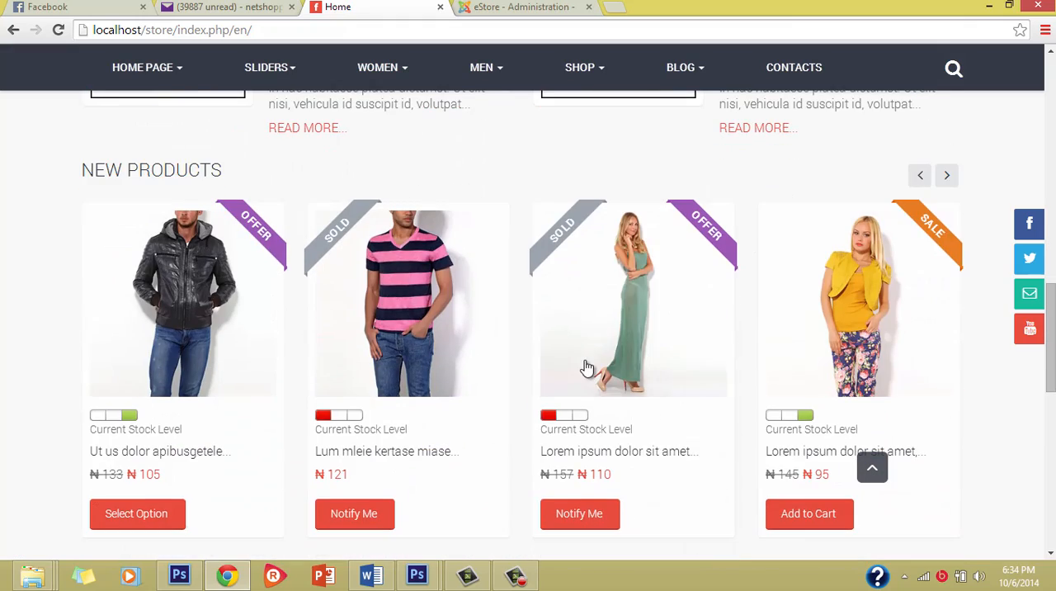
pyautogui.scroll(-4, 585, 371)
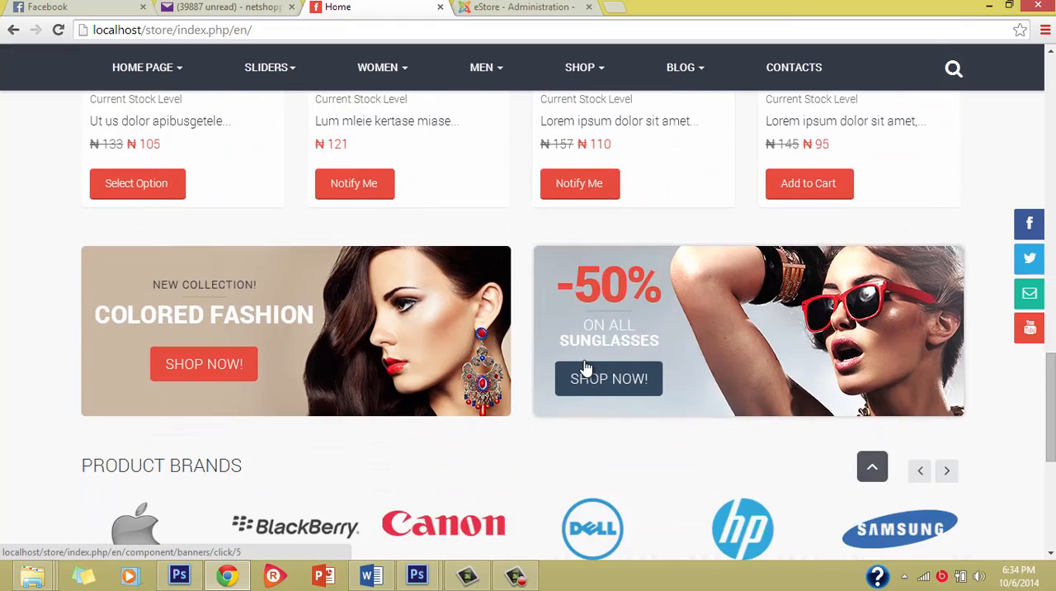
pyautogui.scroll(-5, 584, 368)
# Return to the start of the home page and examine the Sale slider, the service boxes and the main menu.
pyautogui.scroll(10, 584, 363)
pyautogui.scroll(10, 585, 350)
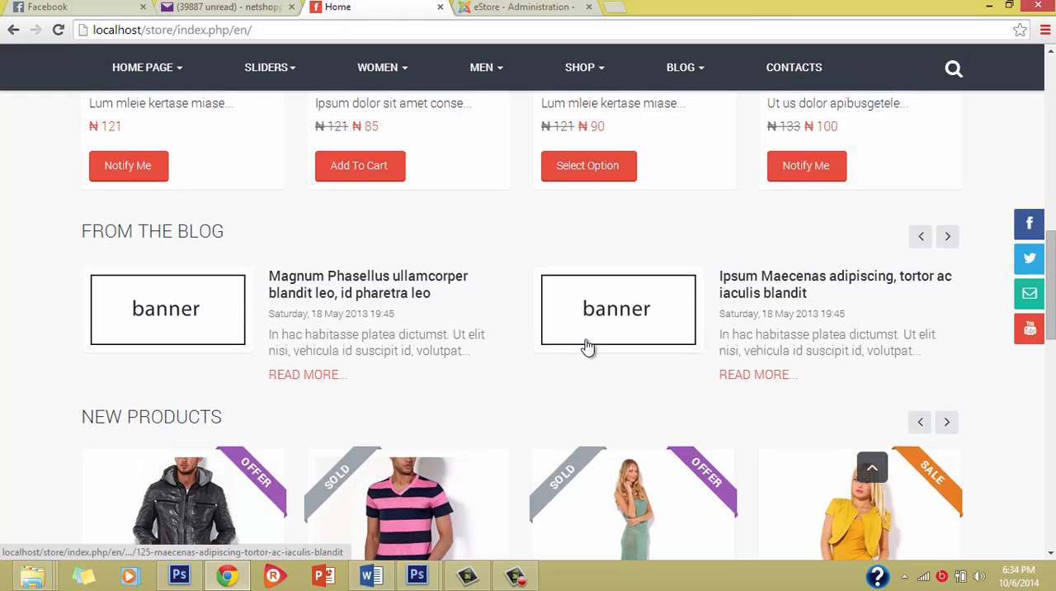
pyautogui.scroll(-4, 450, 315)
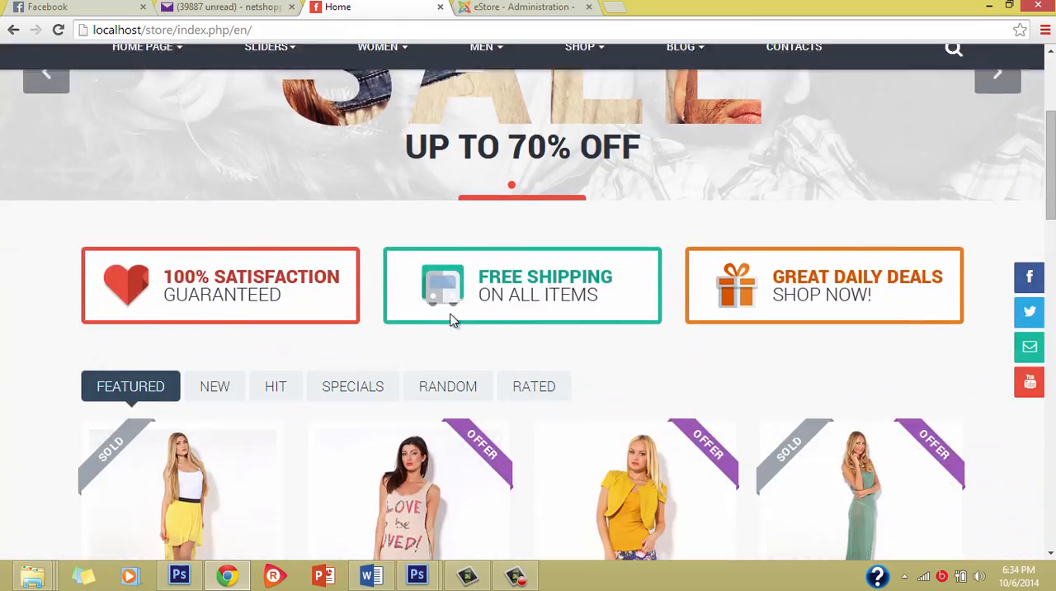
pyautogui.scroll(4, 451, 313)
pyautogui.scroll(-4, 451, 314)
pyautogui.scroll(2, 450, 307)
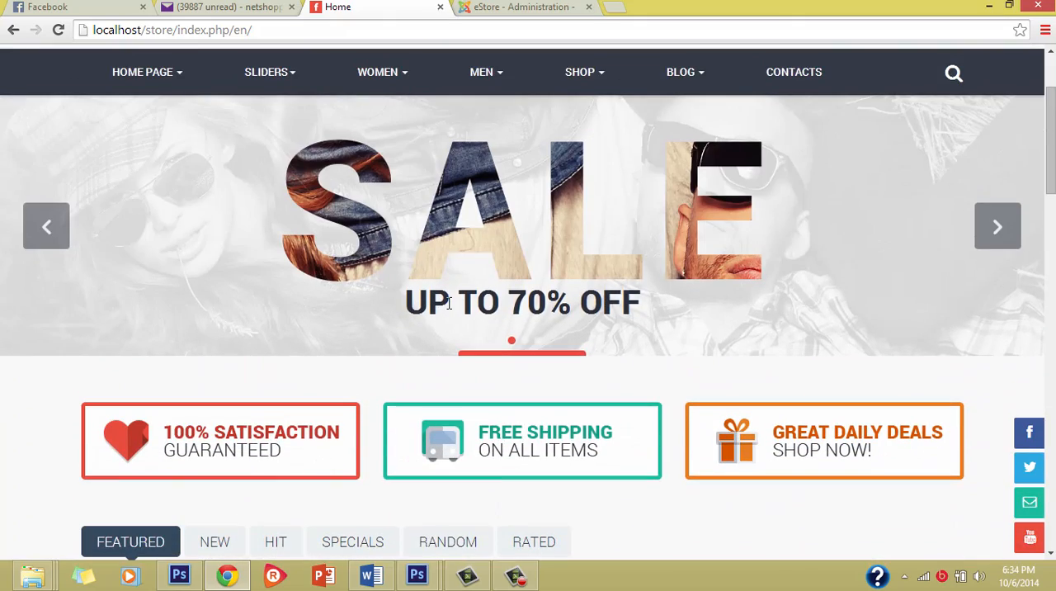
pyautogui.scroll(3, 450, 303)
pyautogui.scroll(-1, 450, 305)
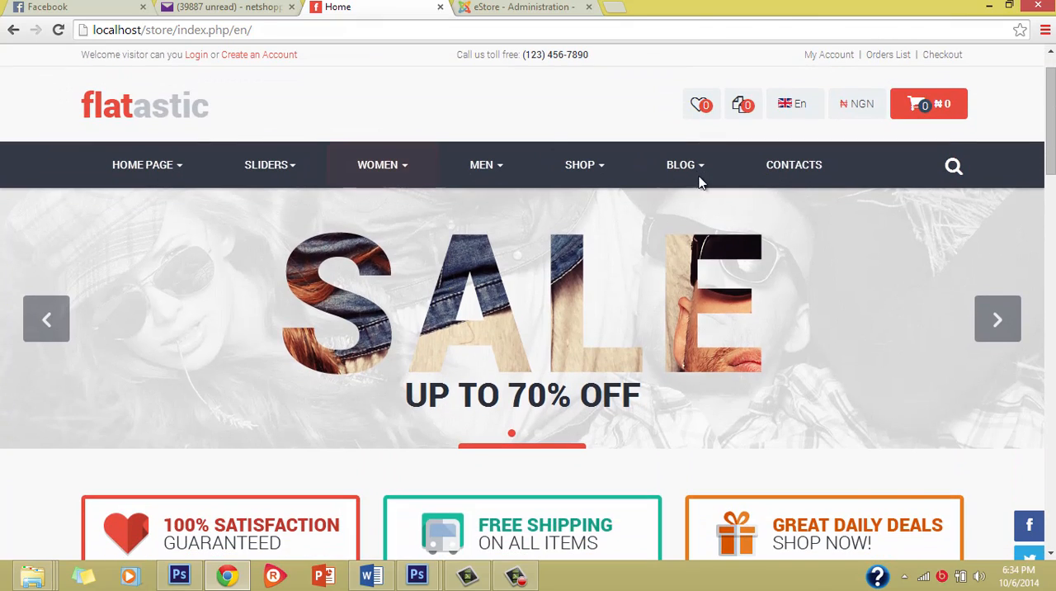
# Open the Canon brand's page from the storefront's Product Brands section.
pyautogui.scroll(-5, 611, 459)
pyautogui.scroll(-10, 611, 459)
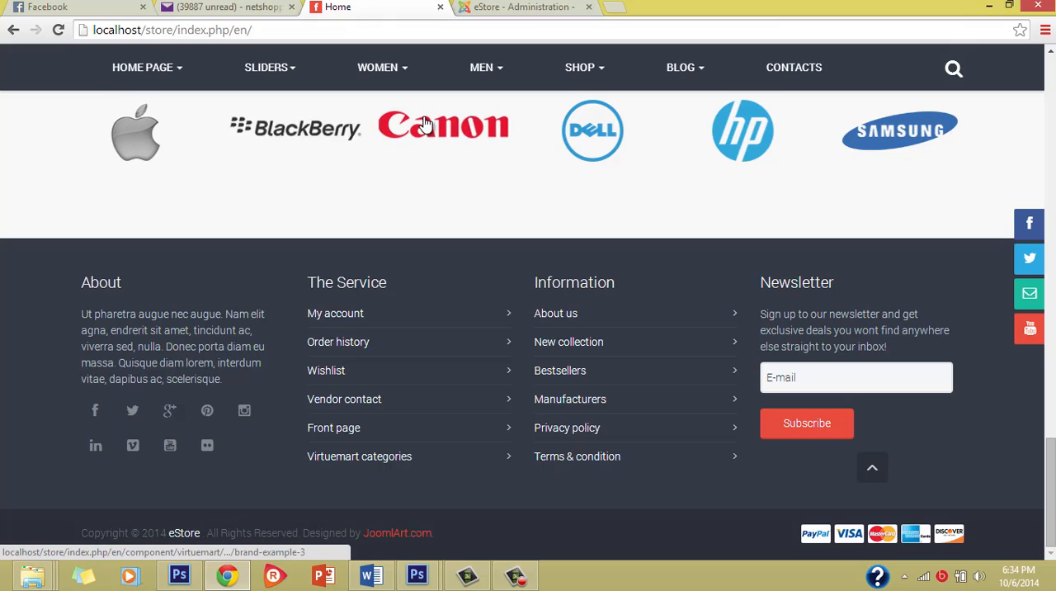
pyautogui.scroll(1, 619, 154)
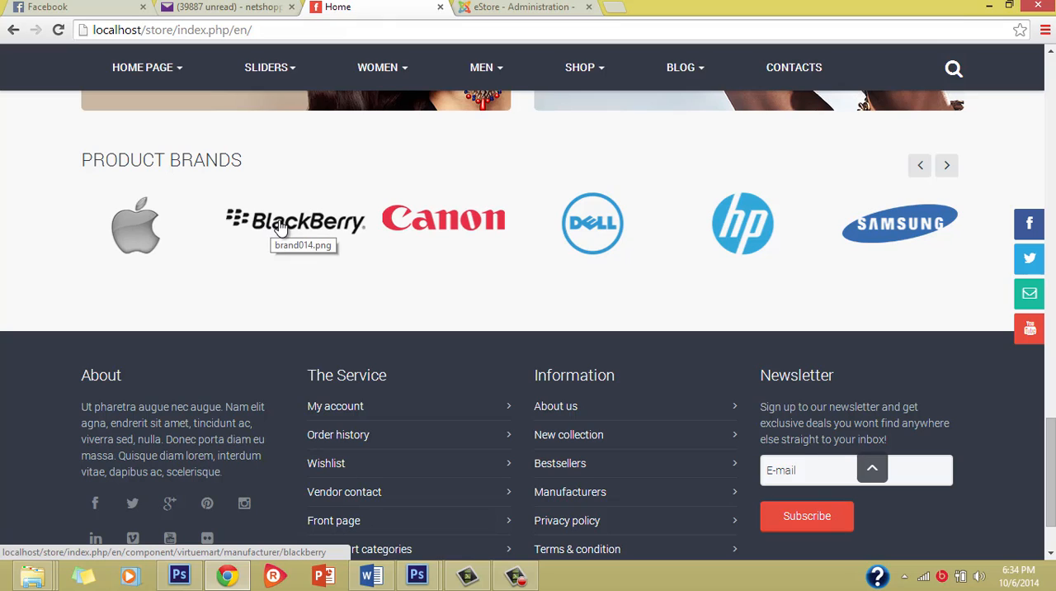
pyautogui.click(464, 228)
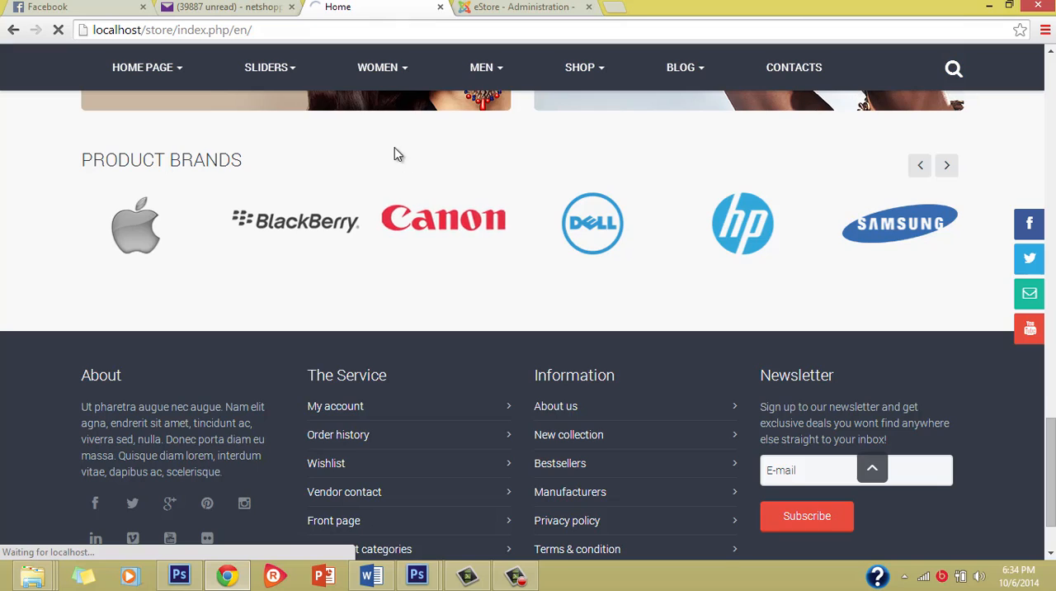
pyautogui.scroll(3, 393, 150)
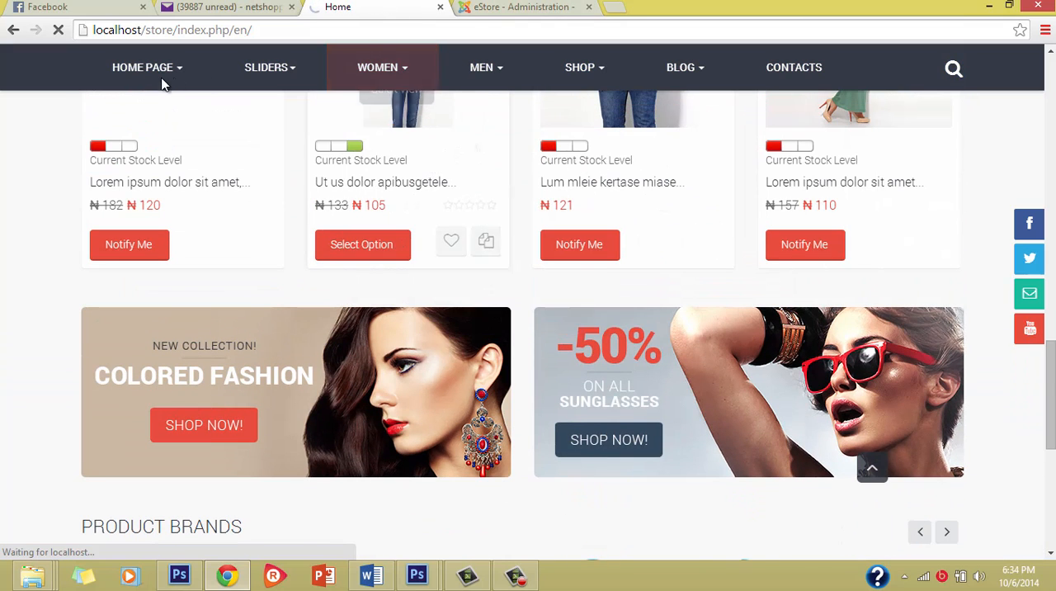
# Switch to the store administration and open product PS12 from the product list for editing.
pyautogui.click(484, 7)
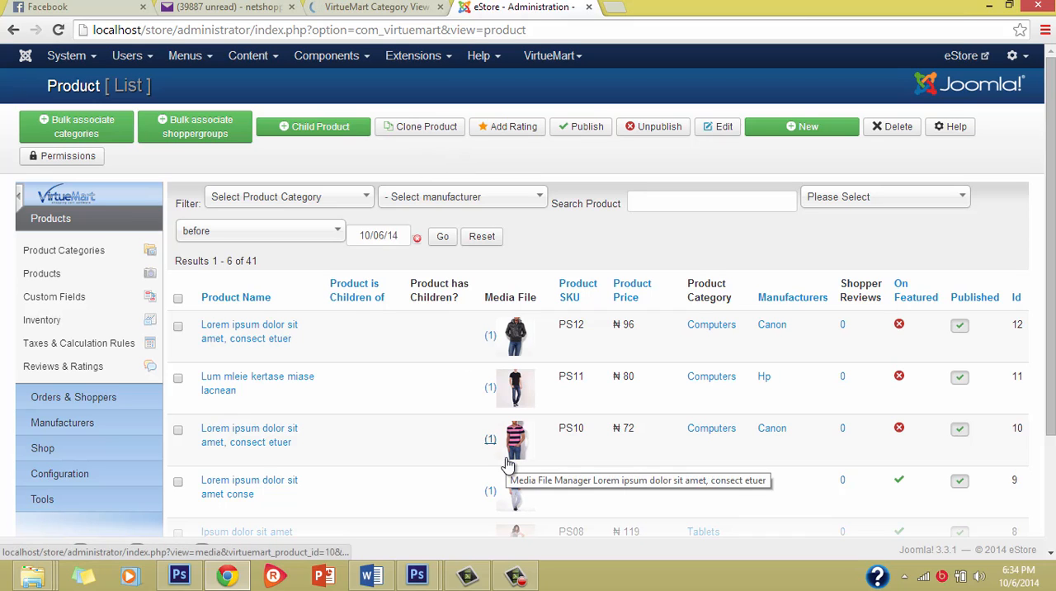
pyautogui.scroll(-3, 410, 384)
pyautogui.scroll(3, 410, 387)
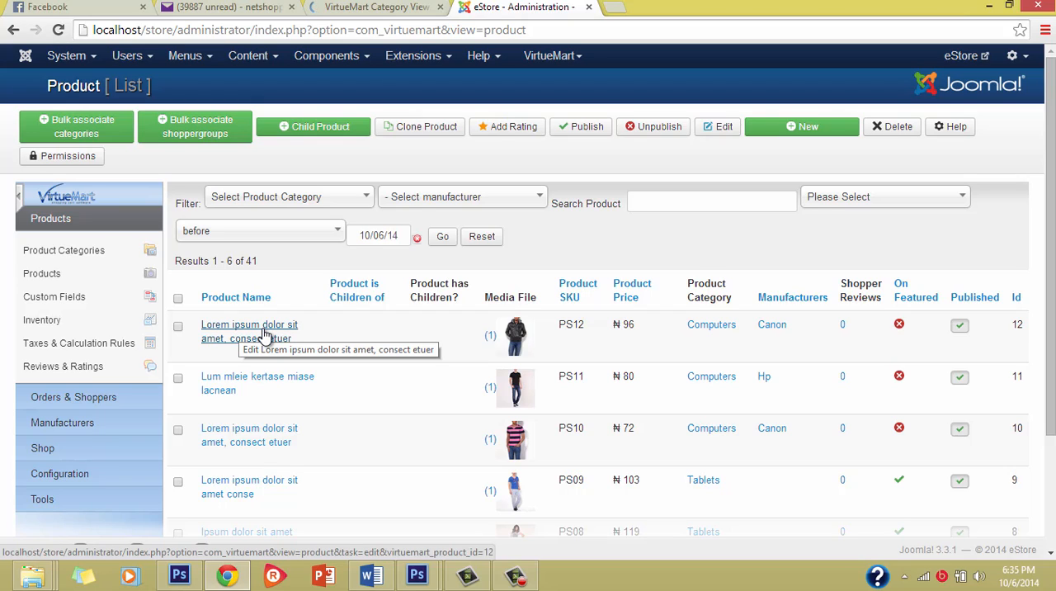
pyautogui.click(260, 334)
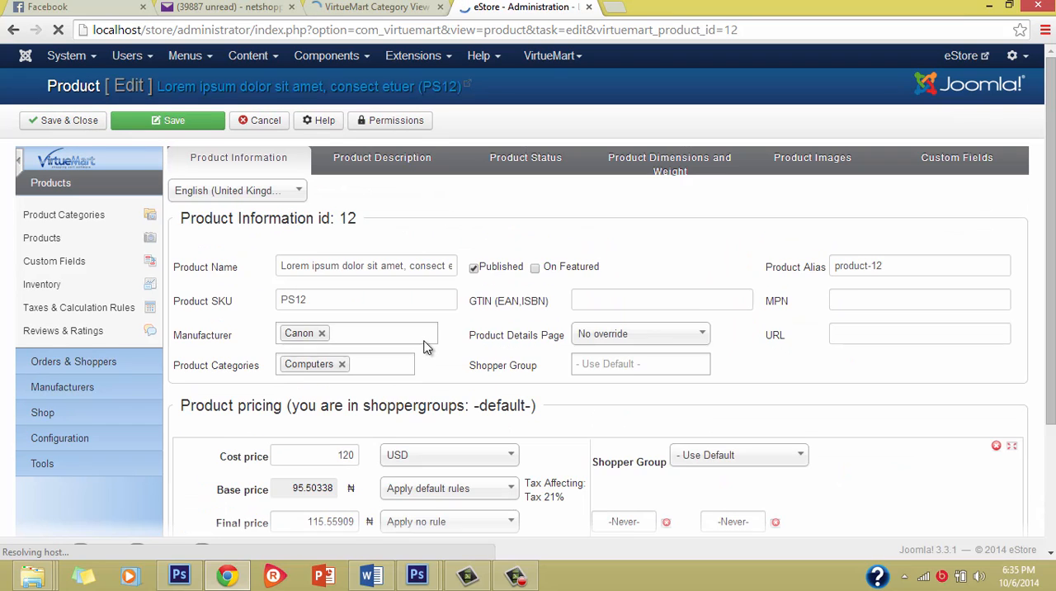
# Examine the product information, pricing, parent and child products, and internal note sections of product PS12.
pyautogui.scroll(-4, 438, 358)
pyautogui.scroll(4, 438, 360)
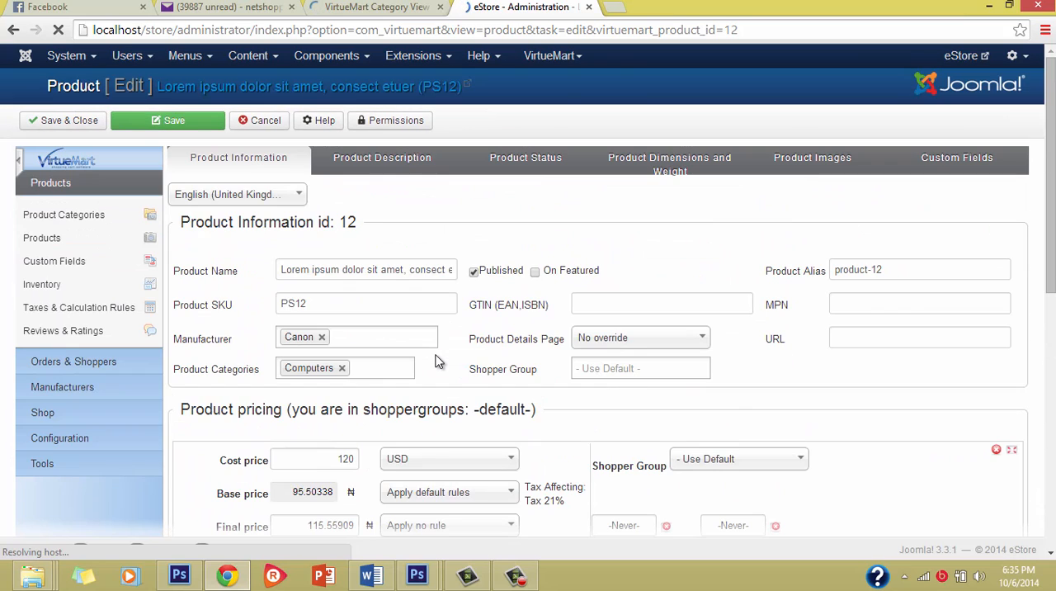
pyautogui.scroll(-5, 438, 359)
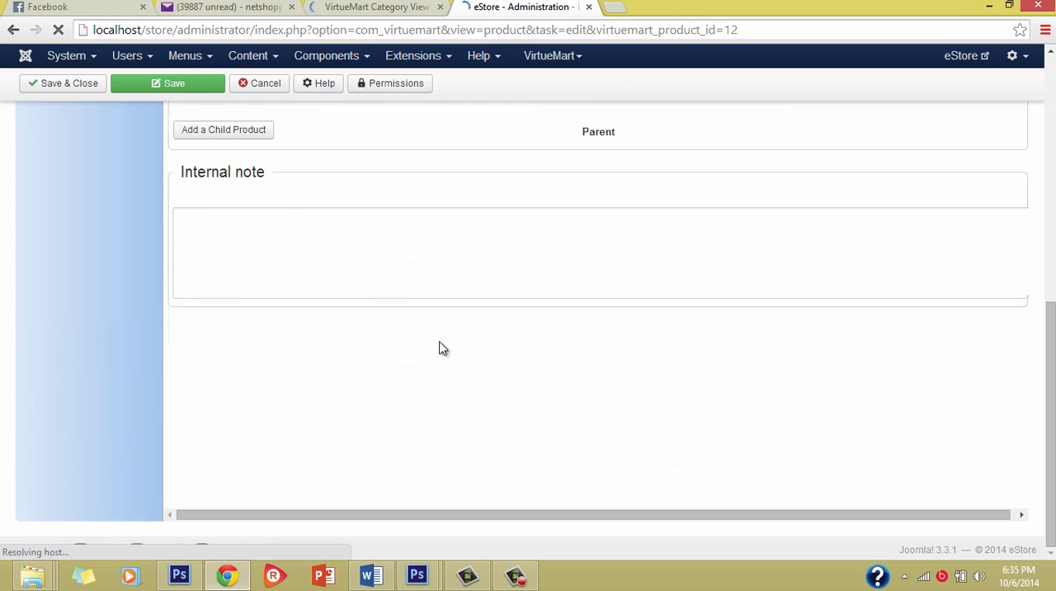
pyautogui.scroll(5, 438, 350)
pyautogui.scroll(-5, 440, 349)
pyautogui.scroll(4, 440, 349)
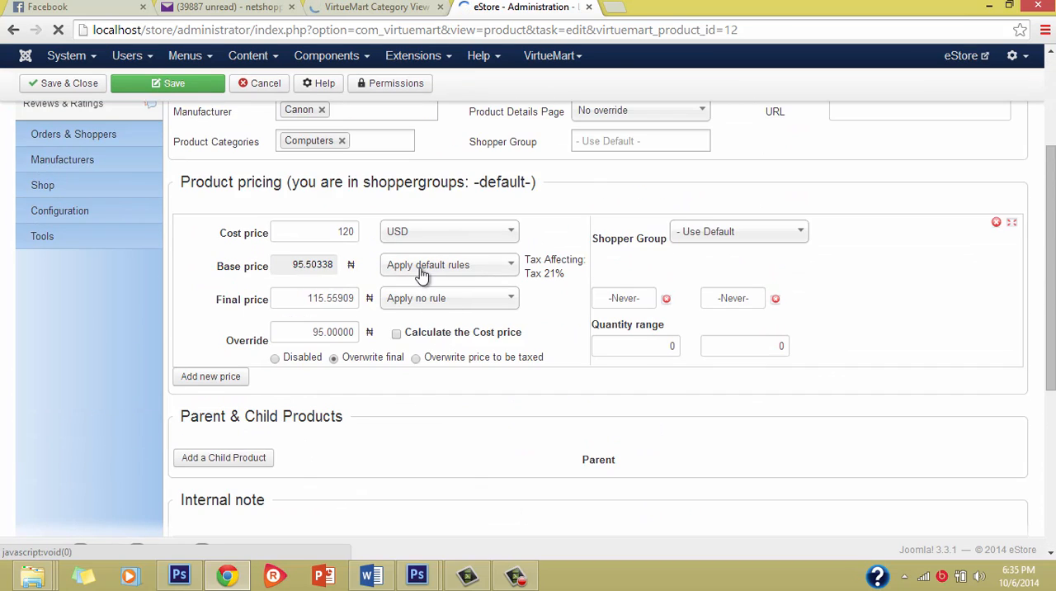
pyautogui.scroll(2, 421, 272)
pyautogui.scroll(-5, 422, 266)
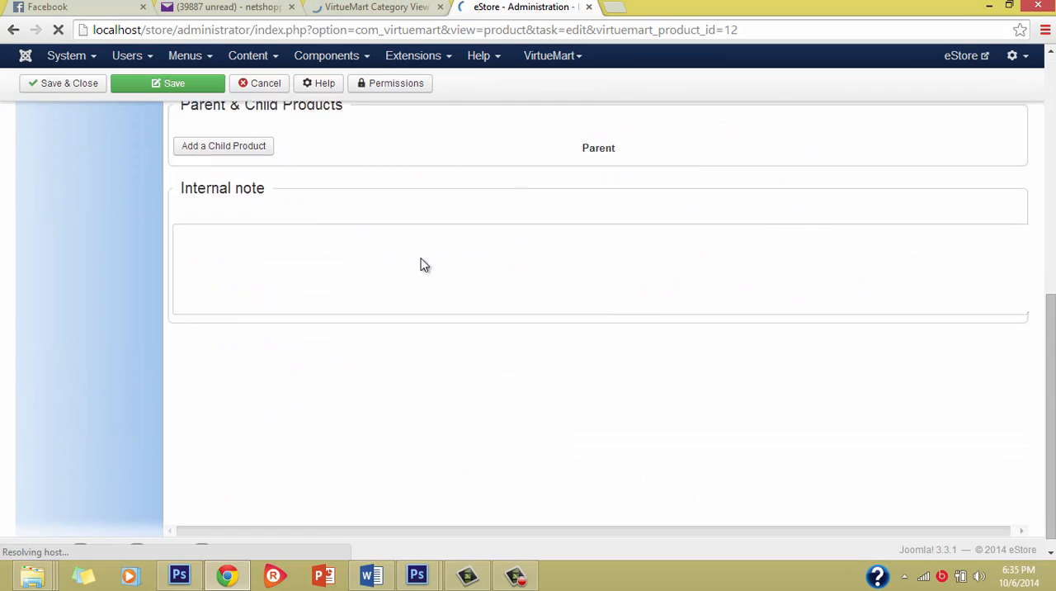
pyautogui.scroll(5, 424, 264)
pyautogui.scroll(-4, 425, 260)
pyautogui.scroll(-3, 425, 254)
pyautogui.scroll(7, 425, 253)
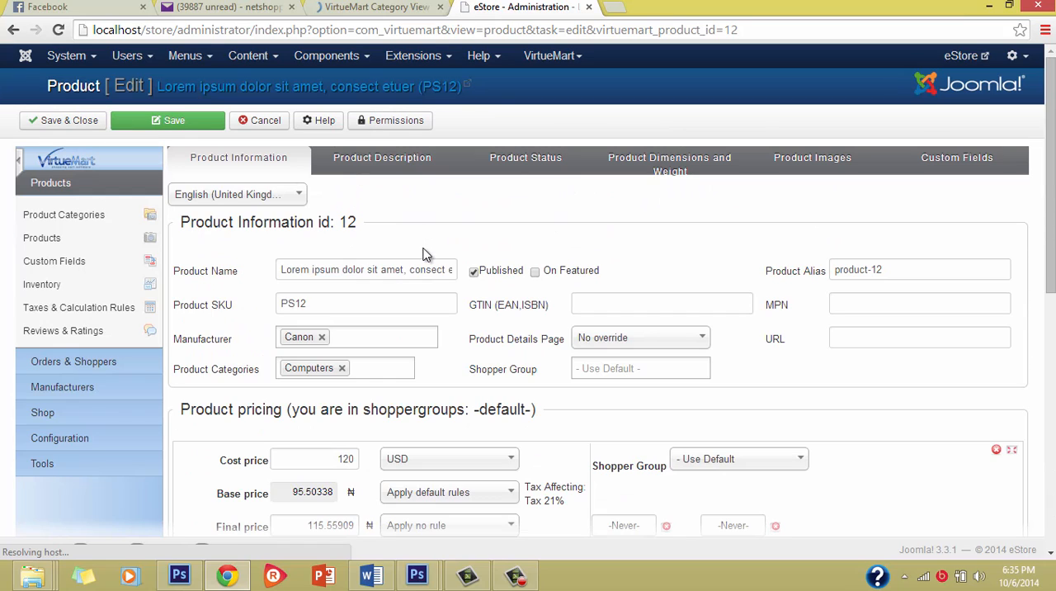
pyautogui.scroll(-2, 421, 325)
pyautogui.scroll(3, 421, 321)
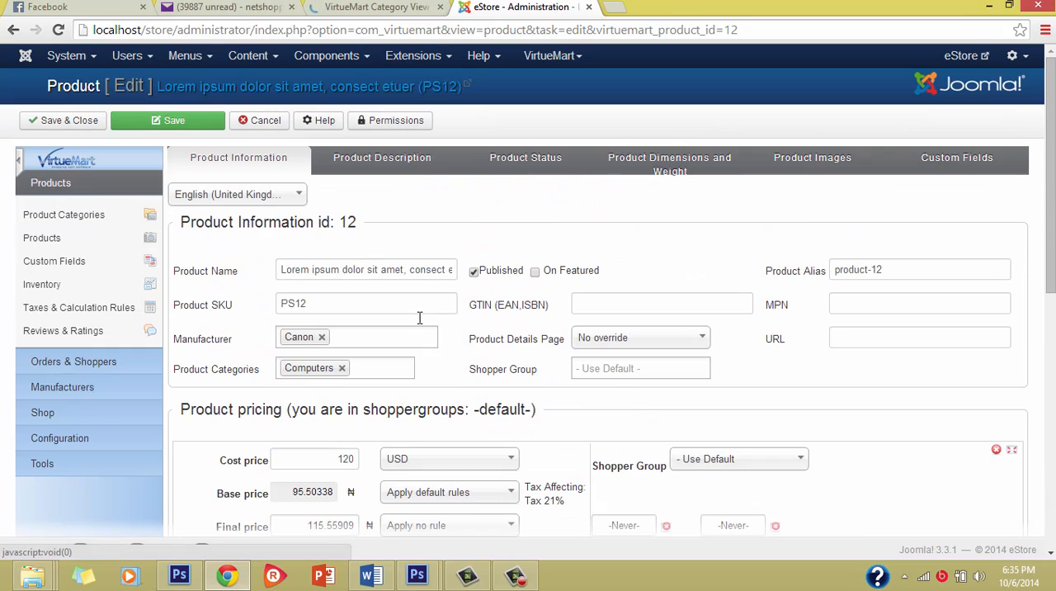
# Rename the product as iPhone 6 and set its SKU to IPS6.
pyautogui.tripleClick(357, 271)
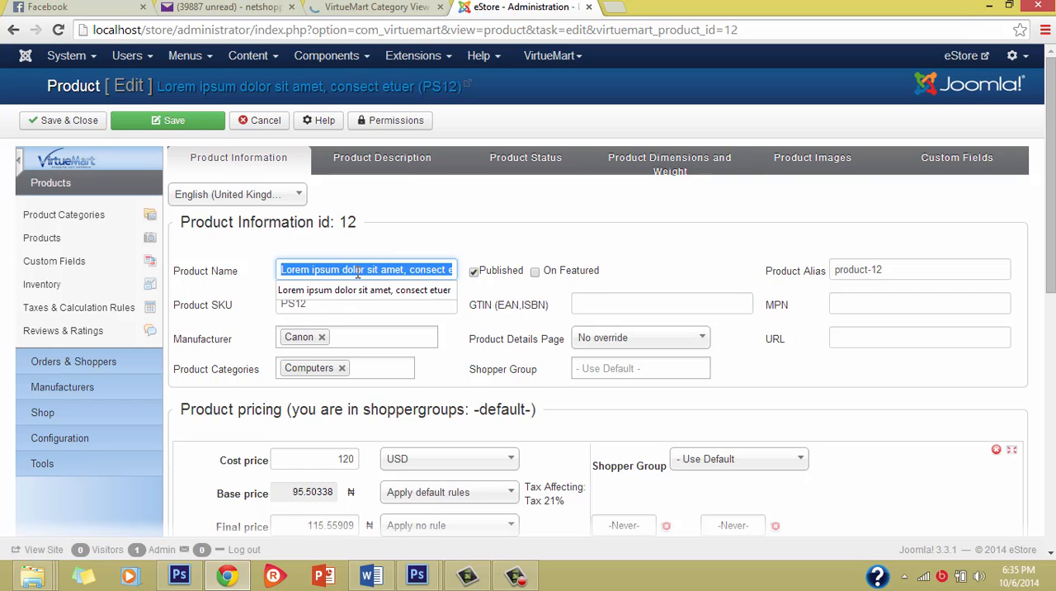
pyautogui.write('i')
pyautogui.press('BackSpace')
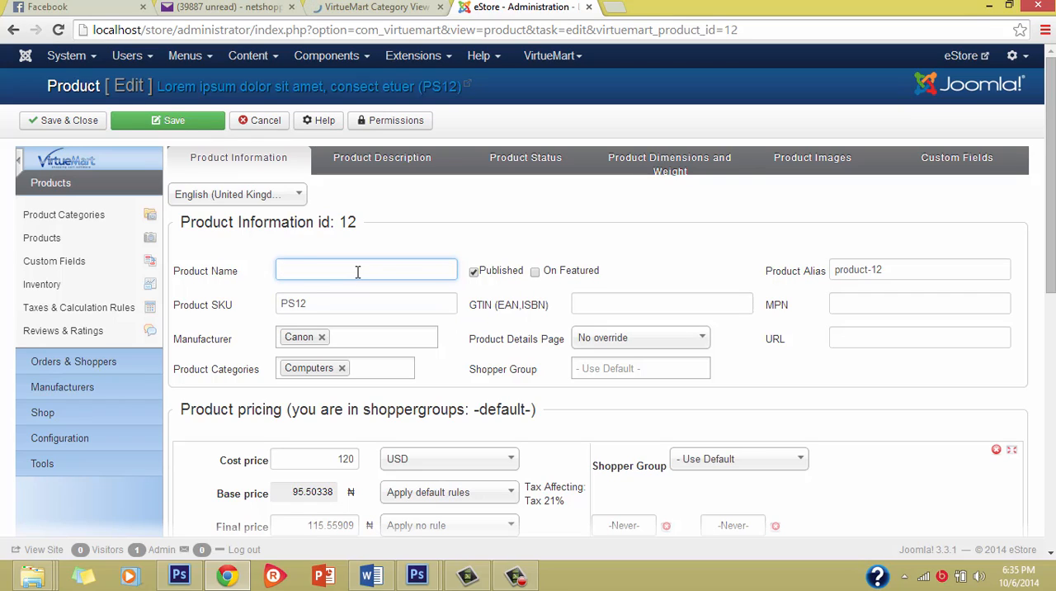
pyautogui.write('i')
pyautogui.click(347, 327)
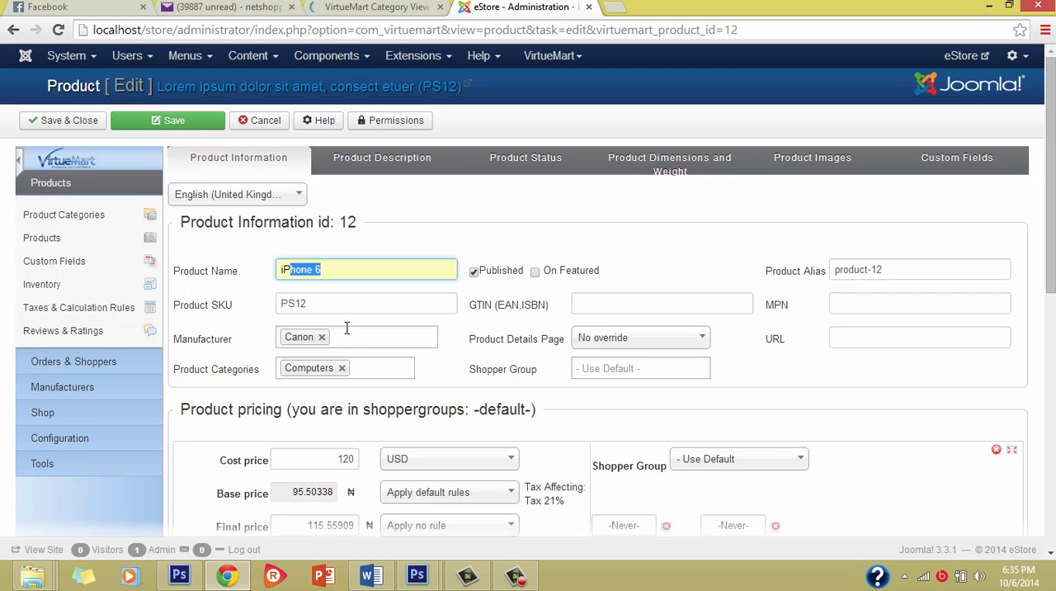
pyautogui.doubleClick(322, 304)
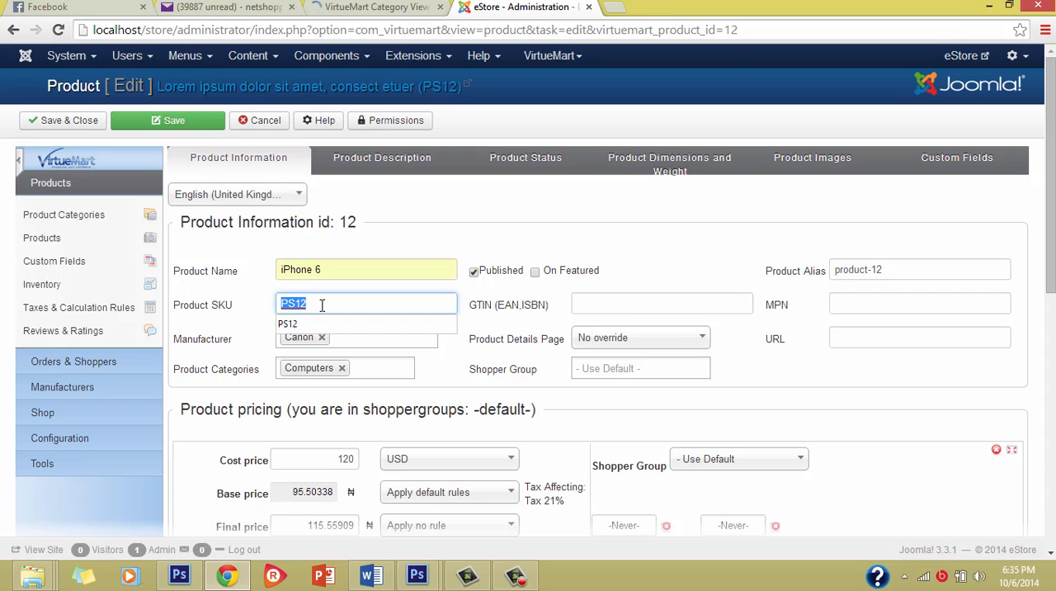
pyautogui.press('BackSpace')
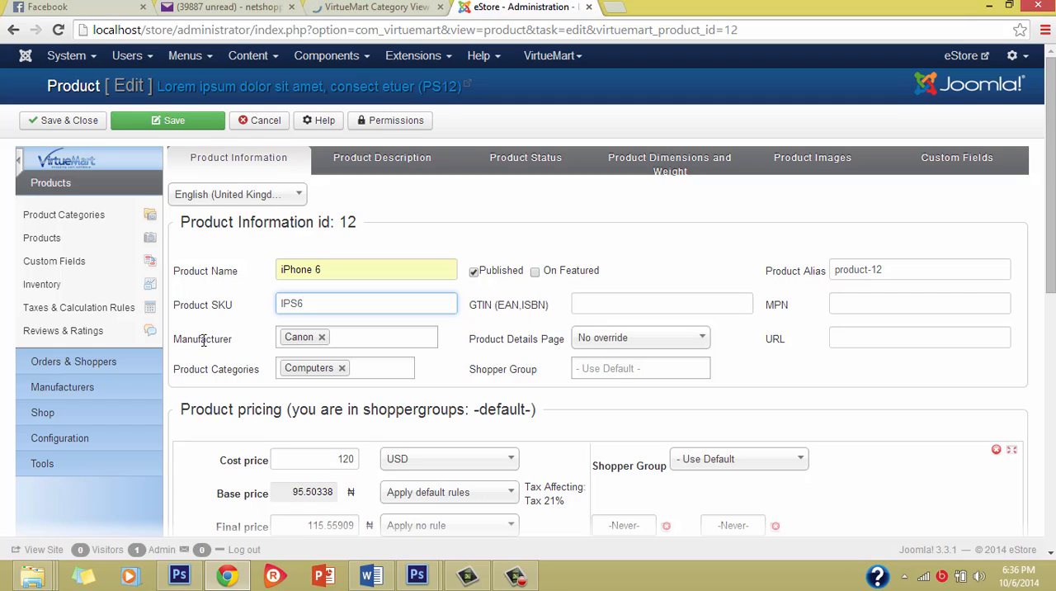
# Replace the Canon manufacturer with Apple for the product.
pyautogui.click(322, 337)
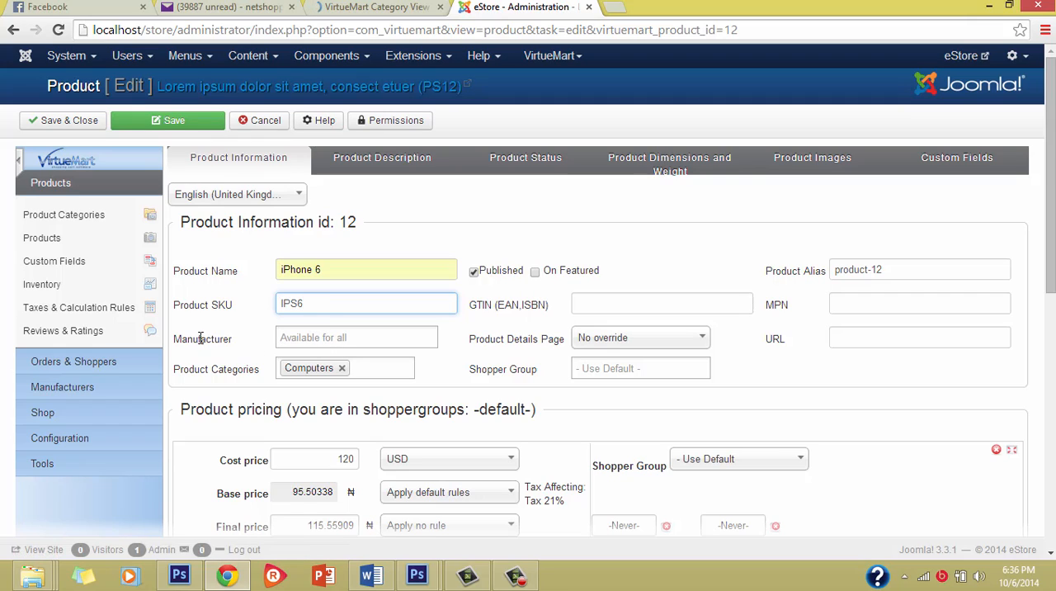
pyautogui.click(308, 337)
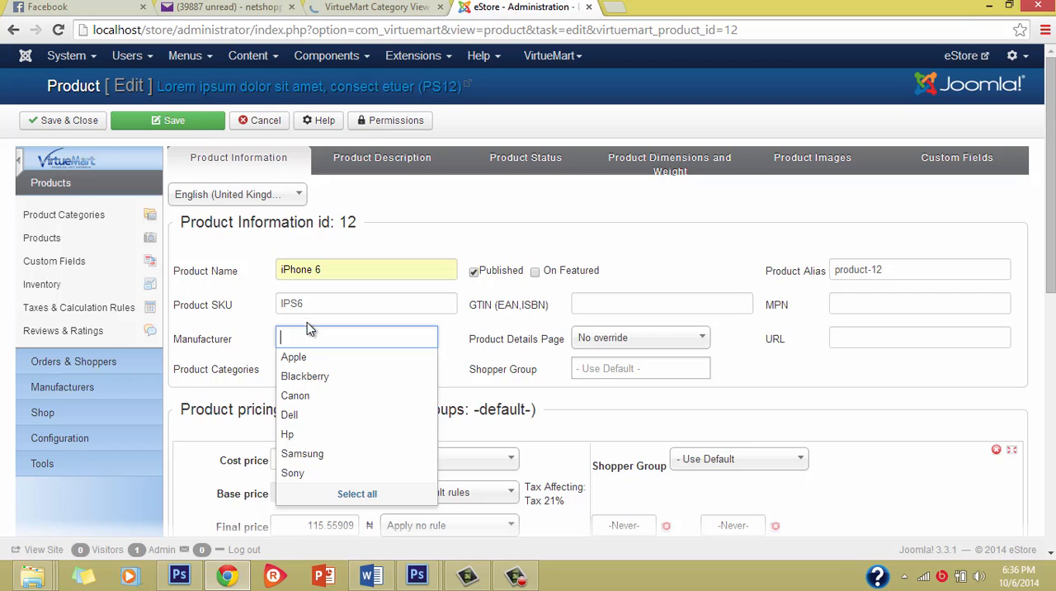
pyautogui.click(227, 323)
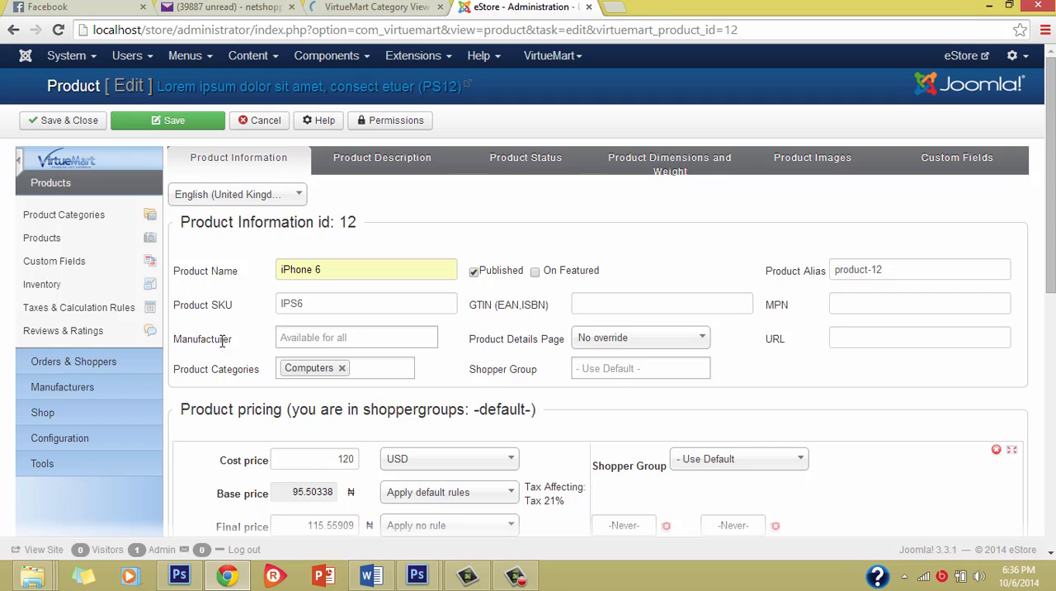
pyautogui.click(329, 339)
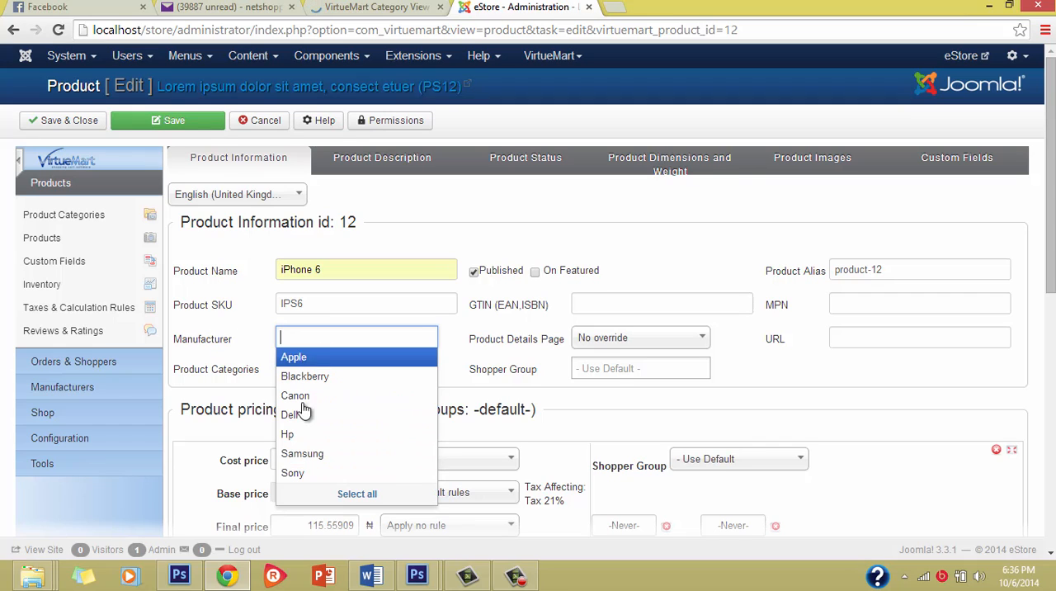
pyautogui.click(298, 366)
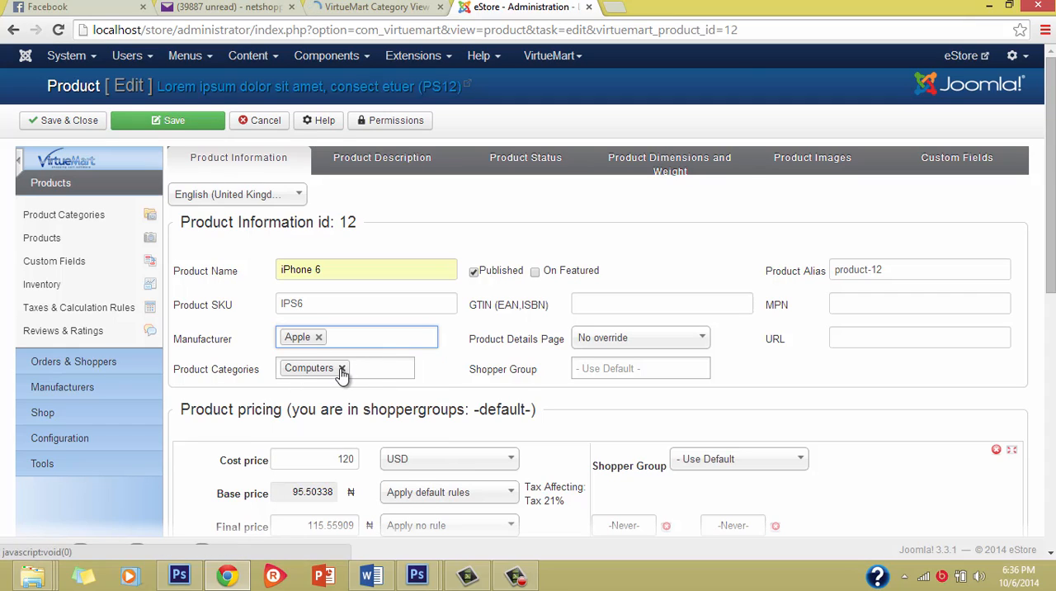
# Change the product category from Computers to Smartphones and mark the product as featured.
pyautogui.click(342, 368)
pyautogui.click(305, 366)
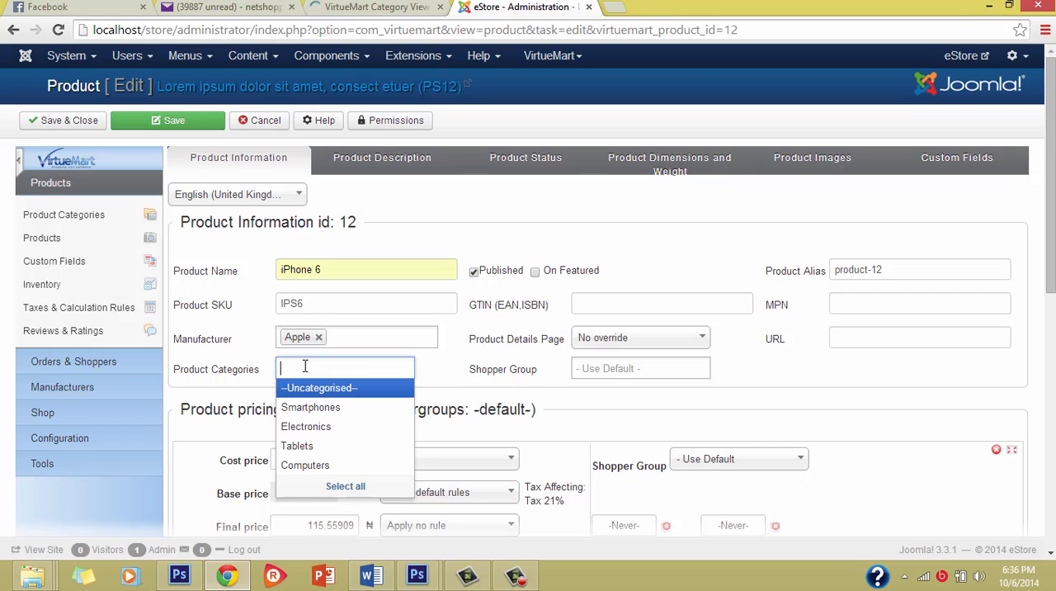
pyautogui.click(309, 406)
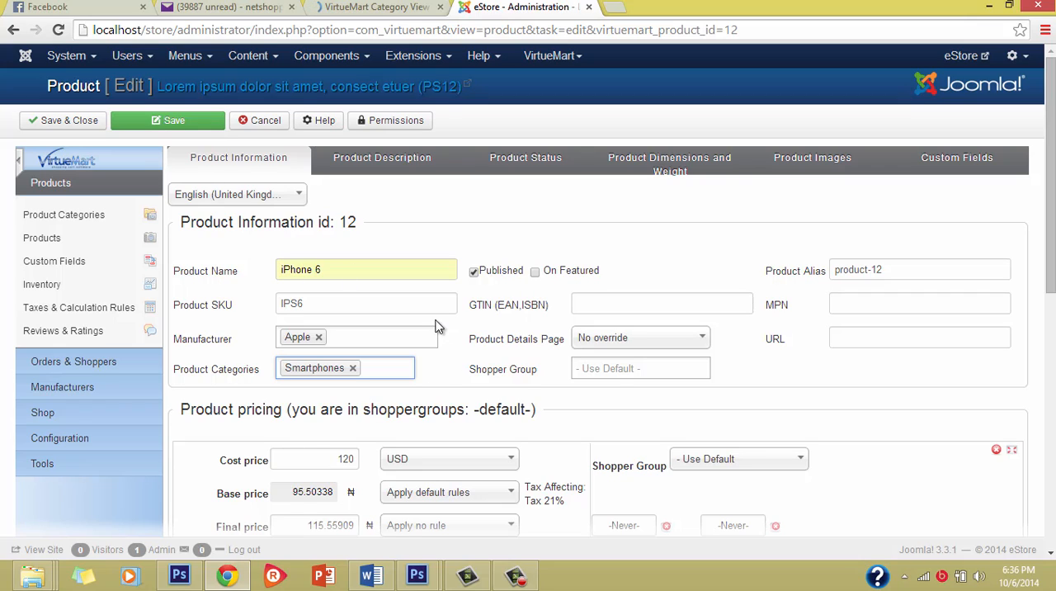
pyautogui.click(536, 273)
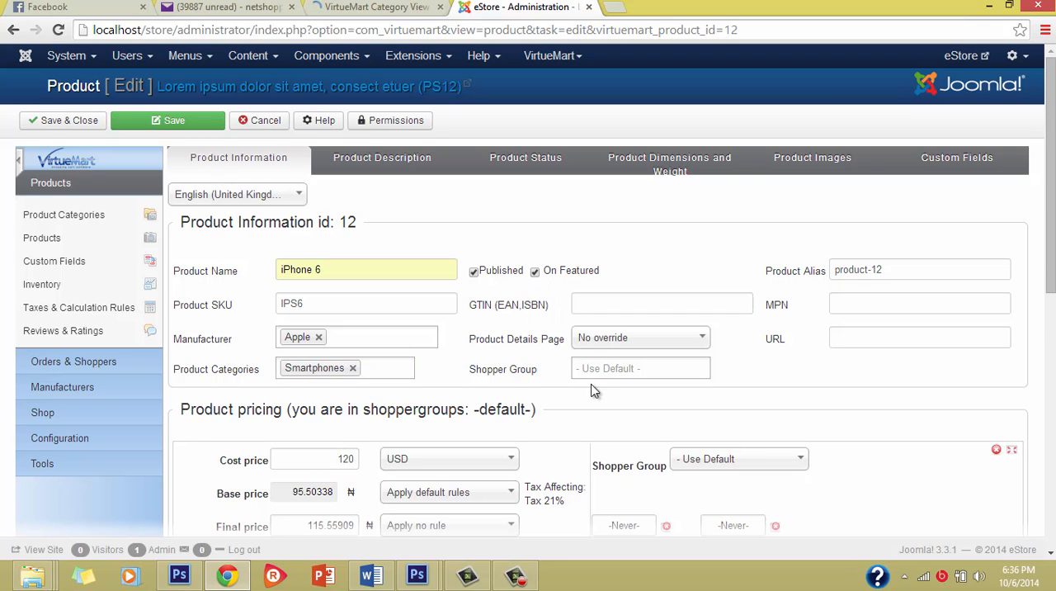
# Set the product's cost price to 200000 in the product pricing section.
pyautogui.scroll(-2, 596, 387)
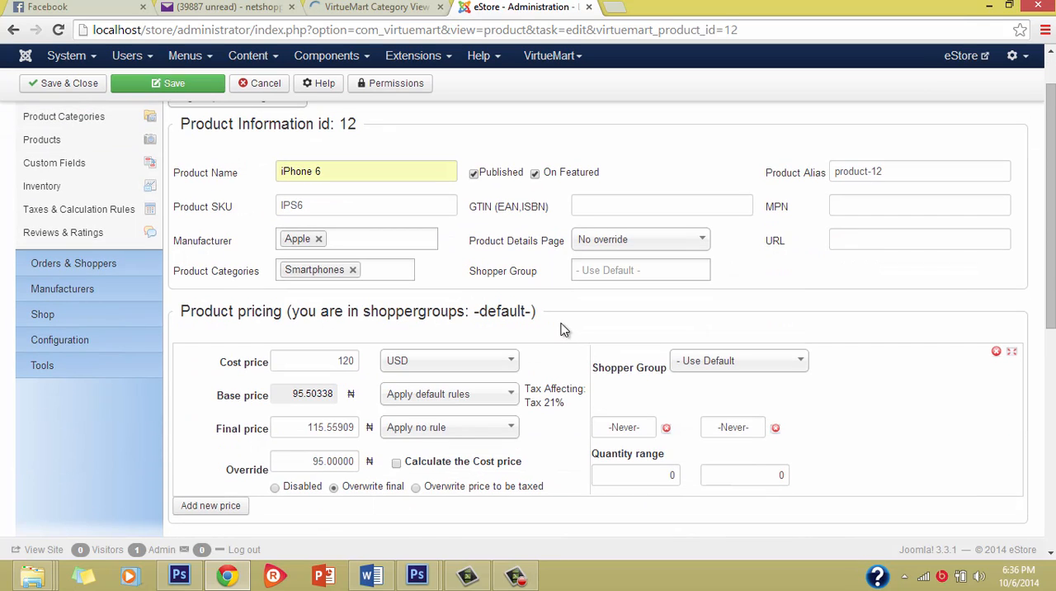
pyautogui.scroll(-1, 554, 341)
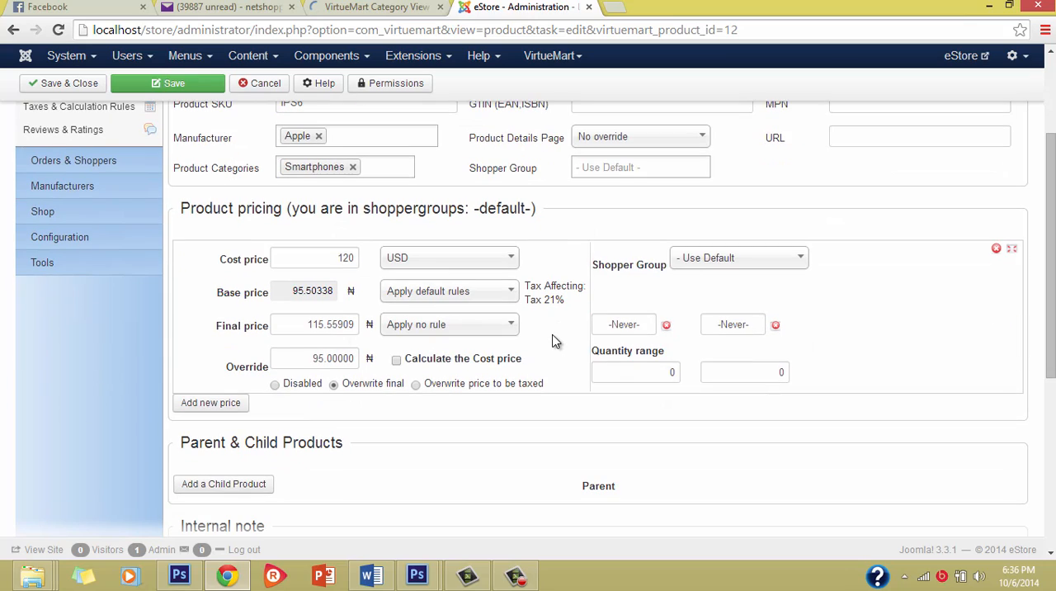
pyautogui.doubleClick(319, 261)
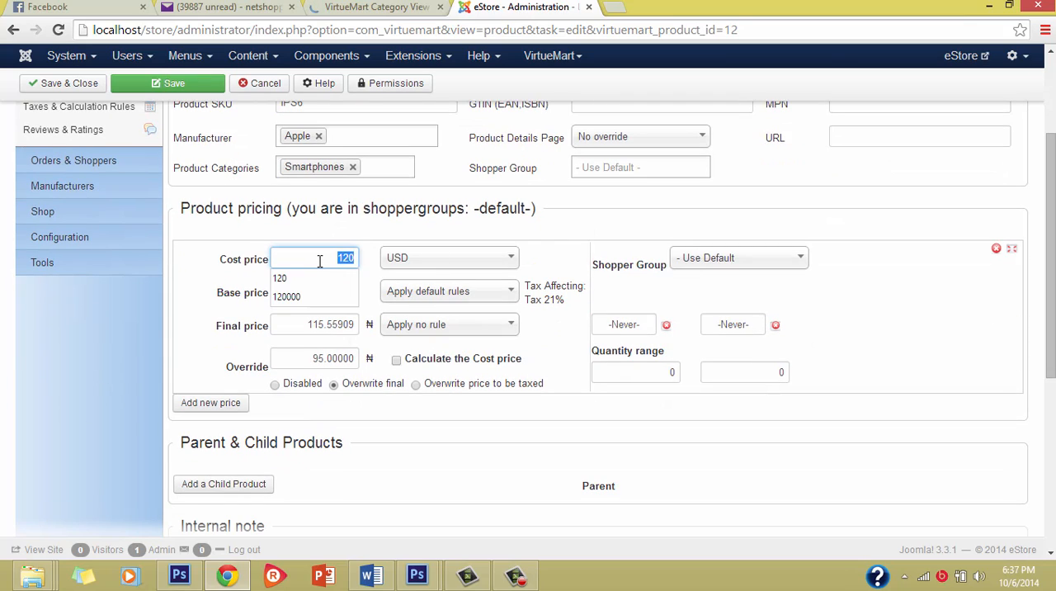
pyautogui.write('1')
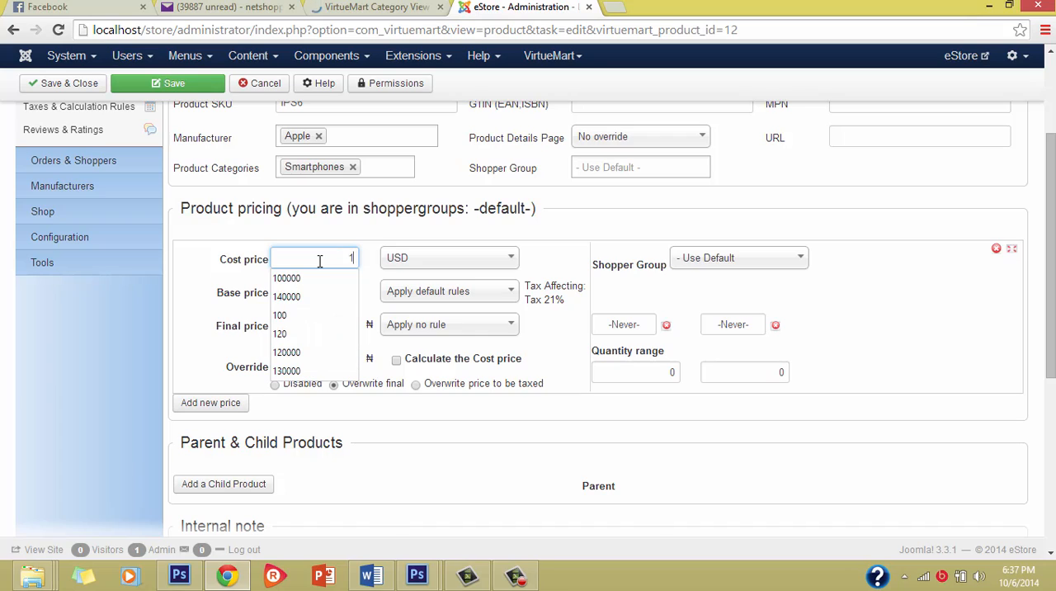
pyautogui.press('BackSpace')
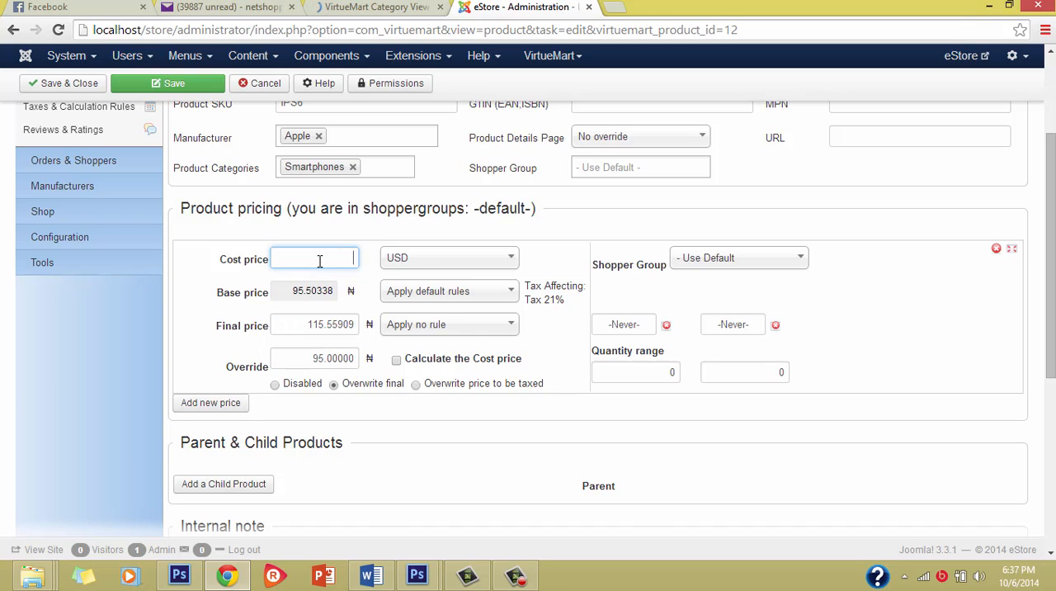
pyautogui.write('2')
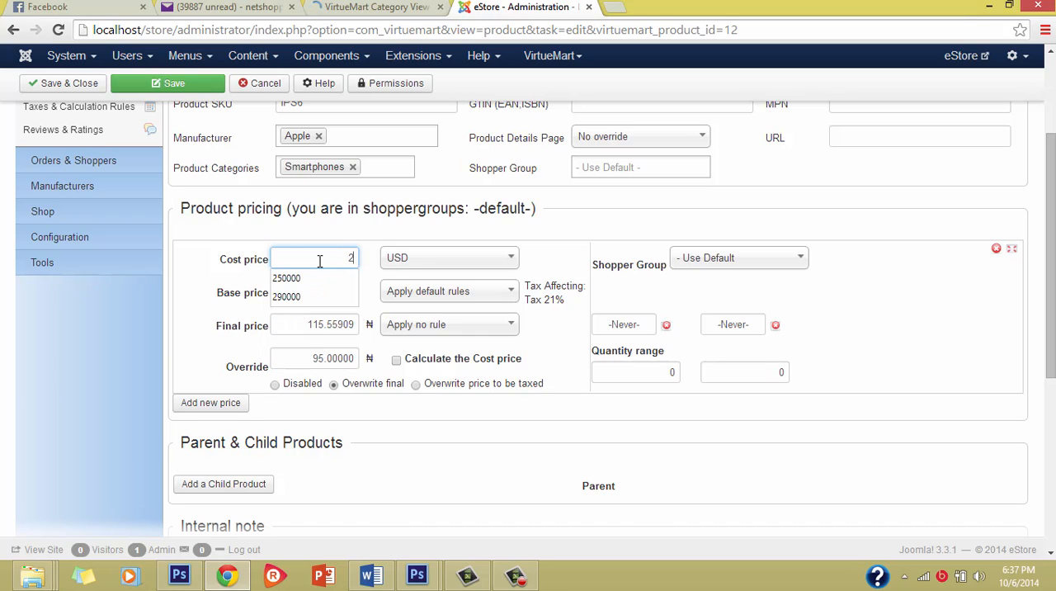
pyautogui.write('00000')
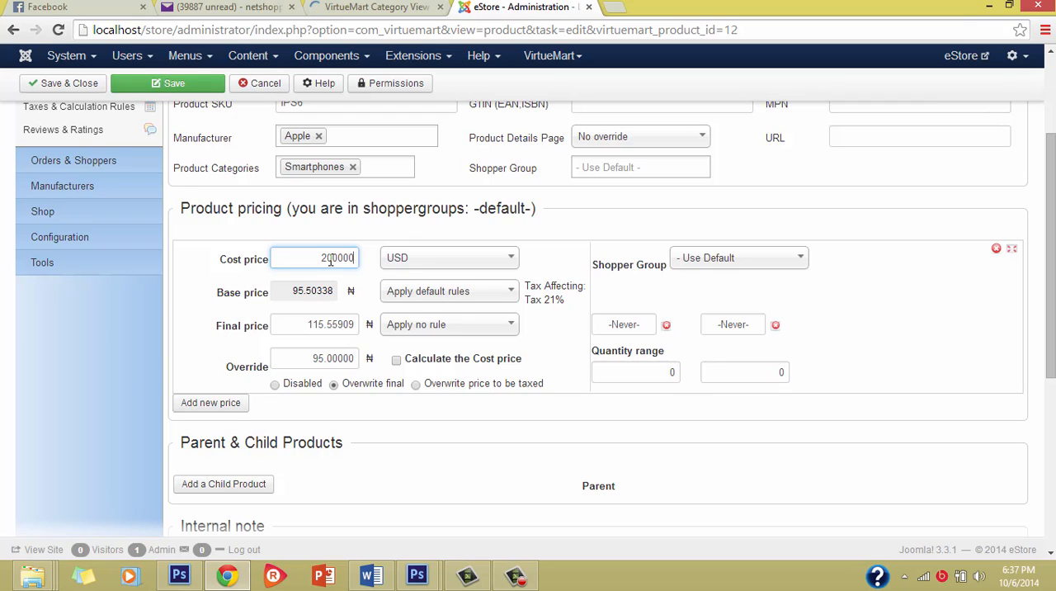
# Set the cost price currency to Nigerian naira.
pyautogui.click(401, 258)
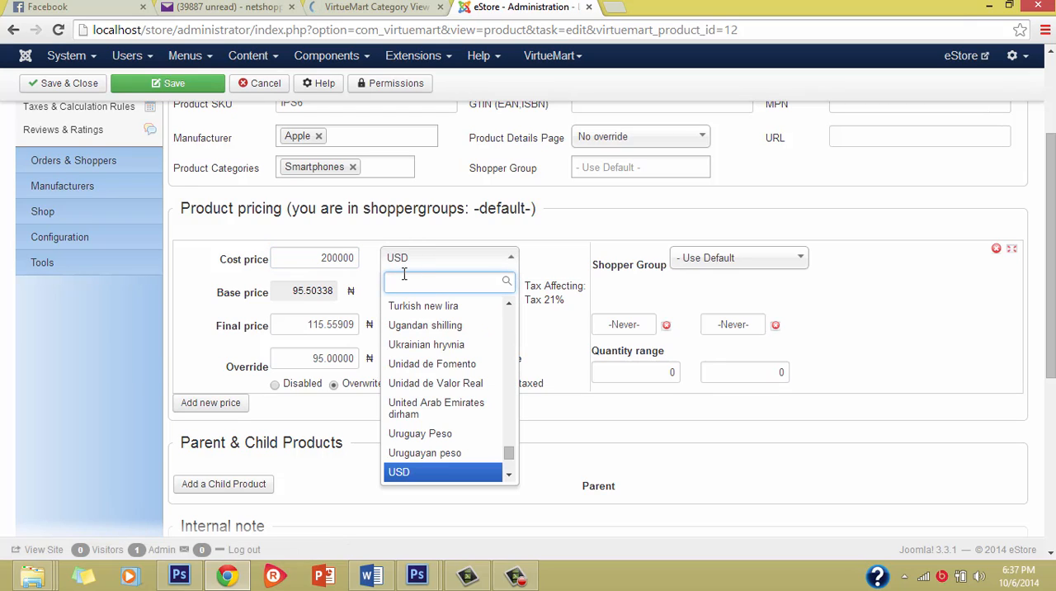
pyautogui.click(558, 348)
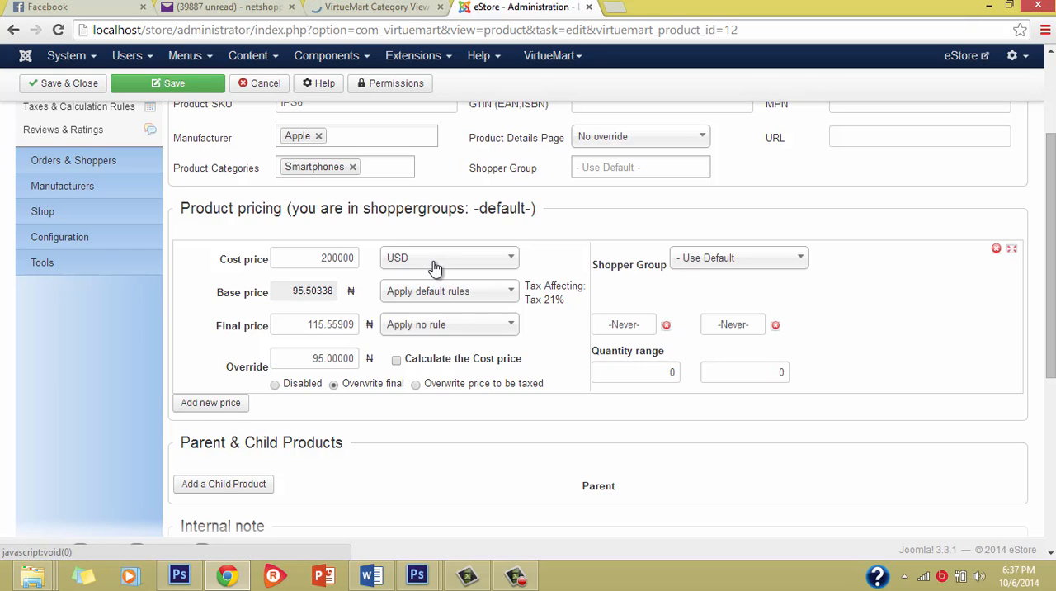
pyautogui.scroll(1, 446, 247)
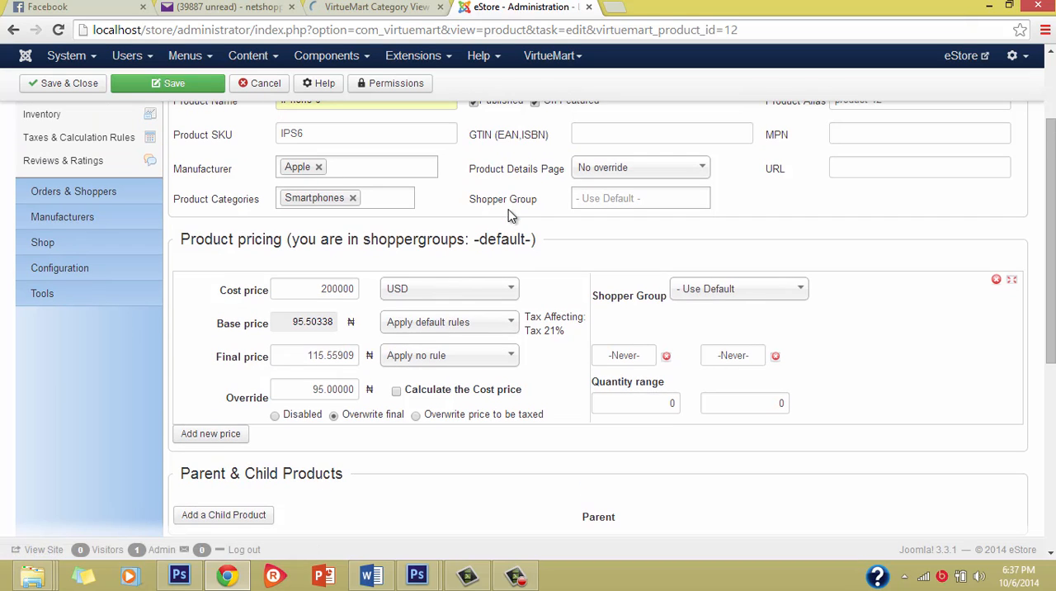
pyautogui.click(462, 294)
pyautogui.write('ni')
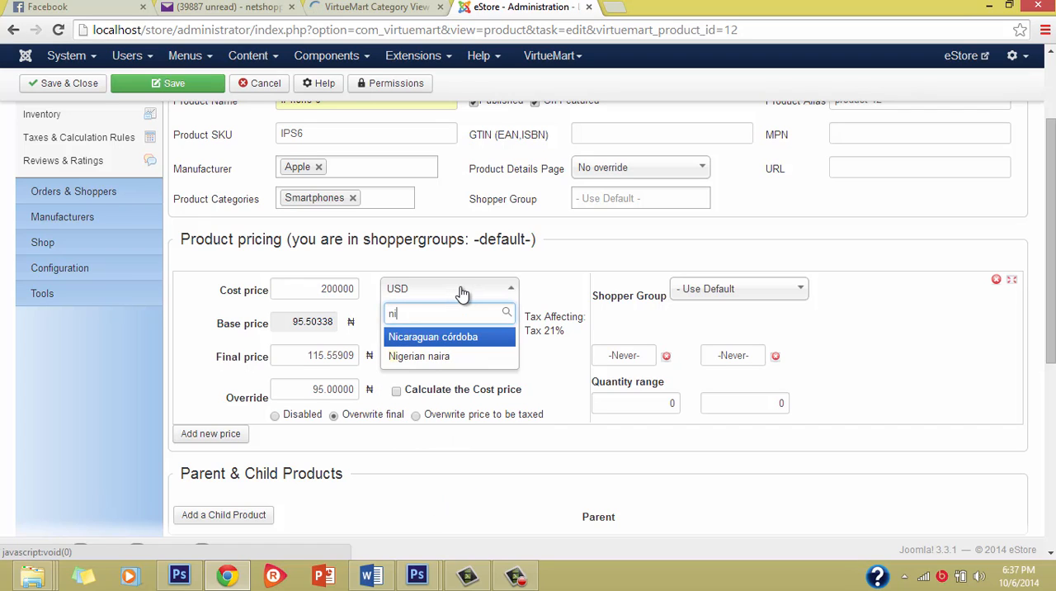
pyautogui.write('ger')
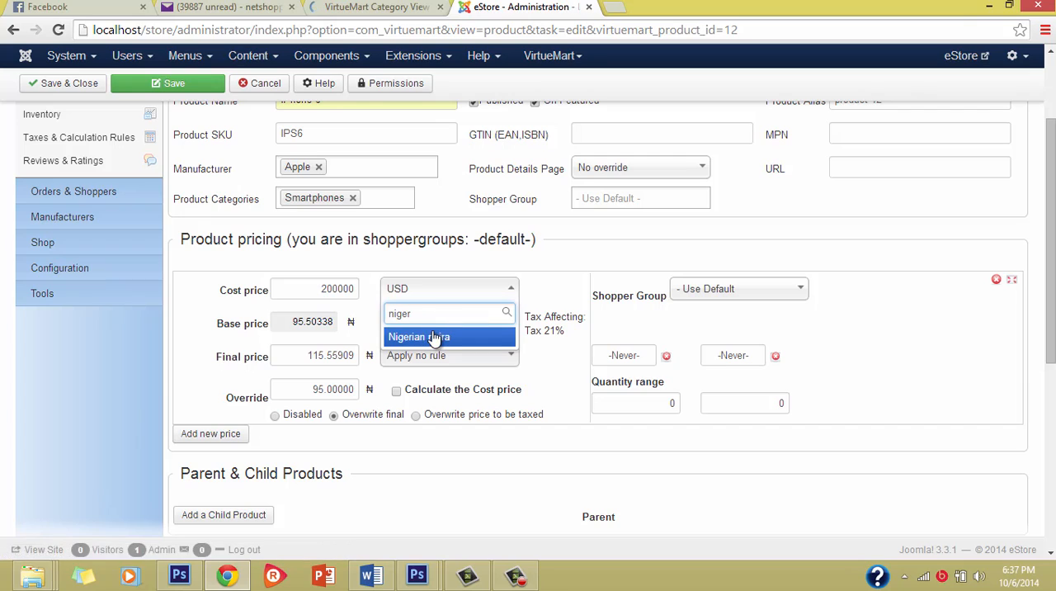
pyautogui.click(434, 337)
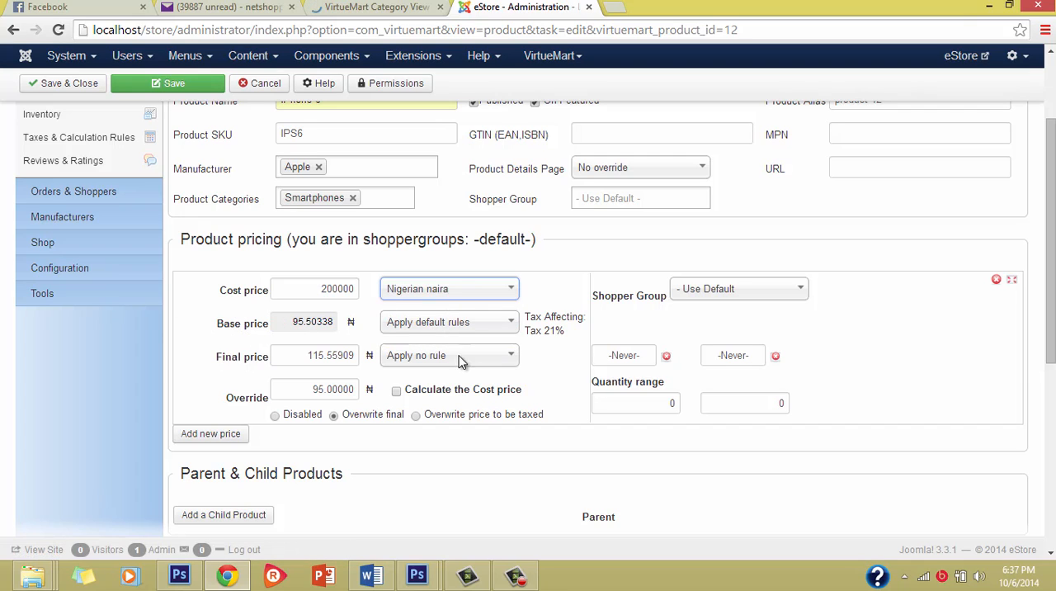
# Set the base price's tax rule to Apply no rule in the product pricing section.
pyautogui.scroll(1, 392, 353)
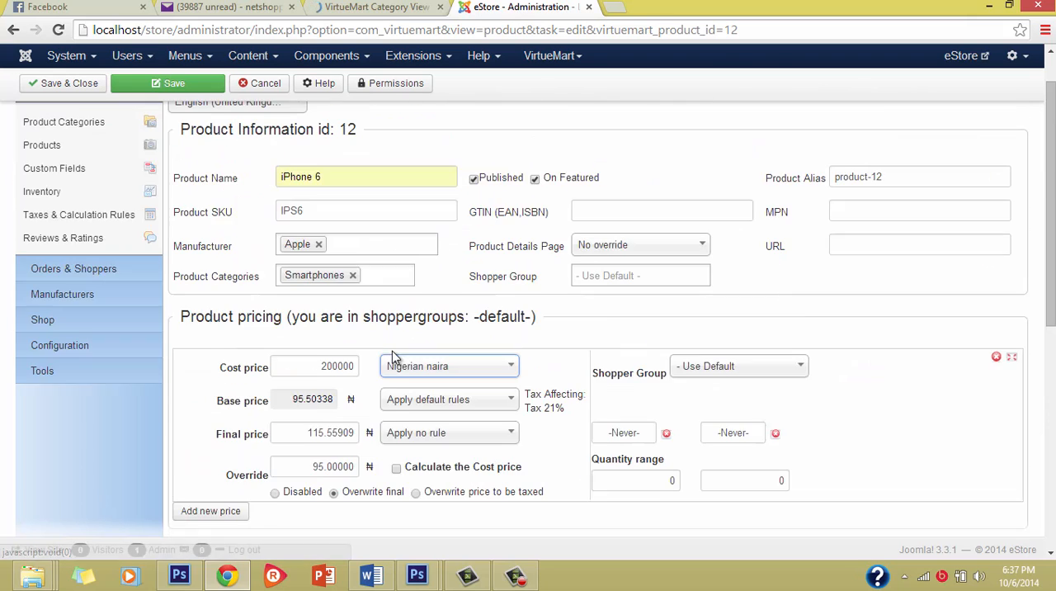
pyautogui.scroll(-1, 392, 353)
pyautogui.scroll(1, 392, 354)
pyautogui.scroll(-1, 393, 353)
pyautogui.scroll(2, 392, 351)
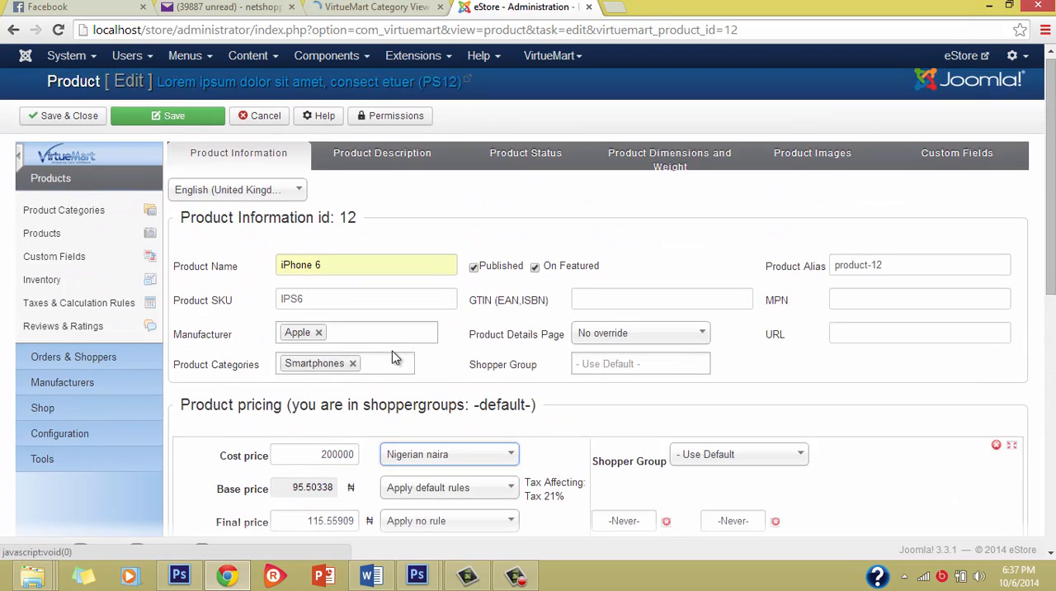
pyautogui.scroll(-3, 392, 351)
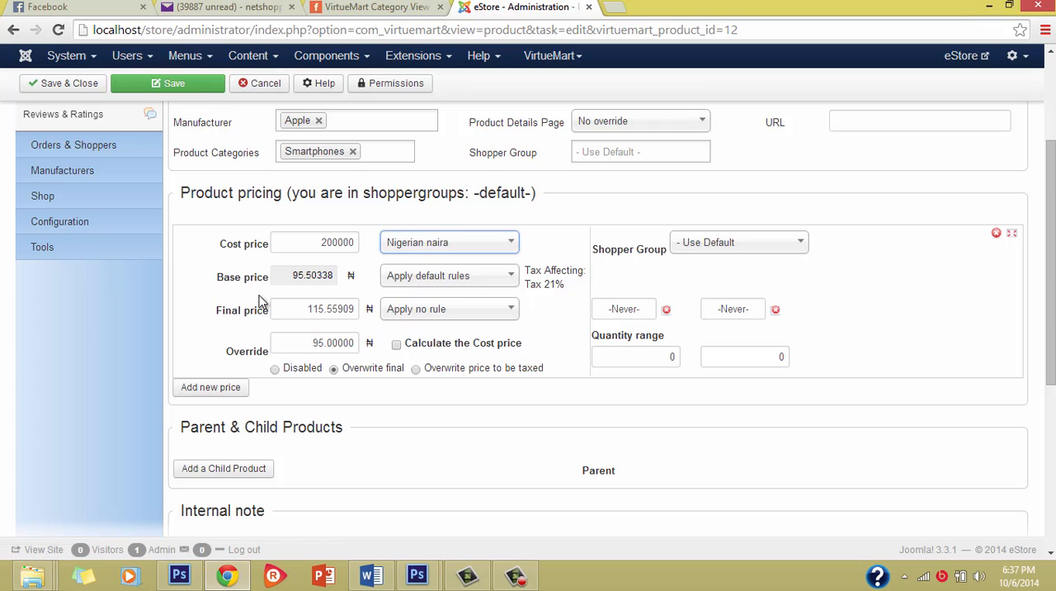
pyautogui.click(436, 275)
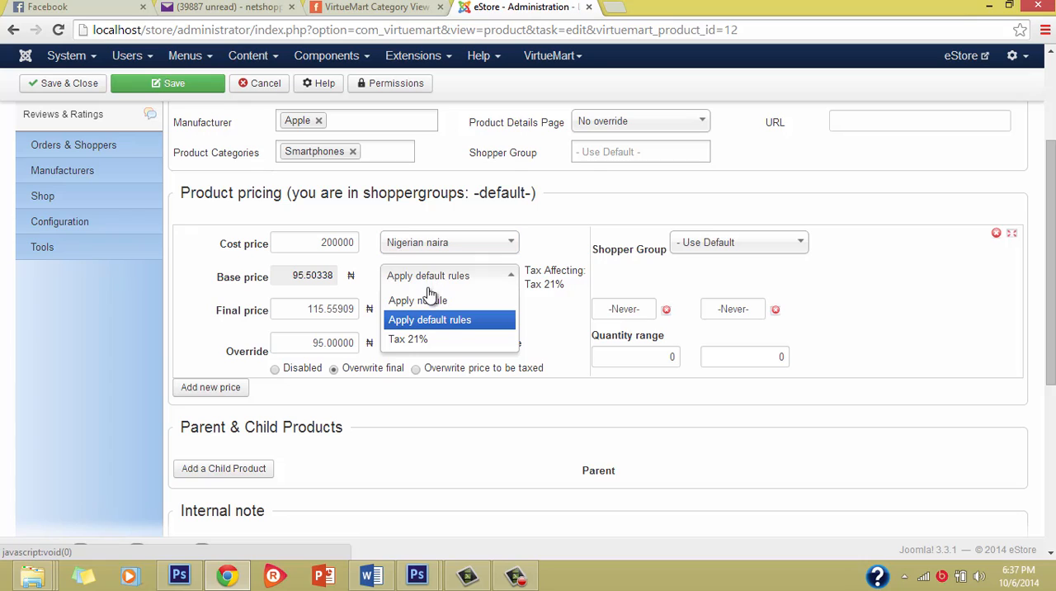
pyautogui.click(430, 300)
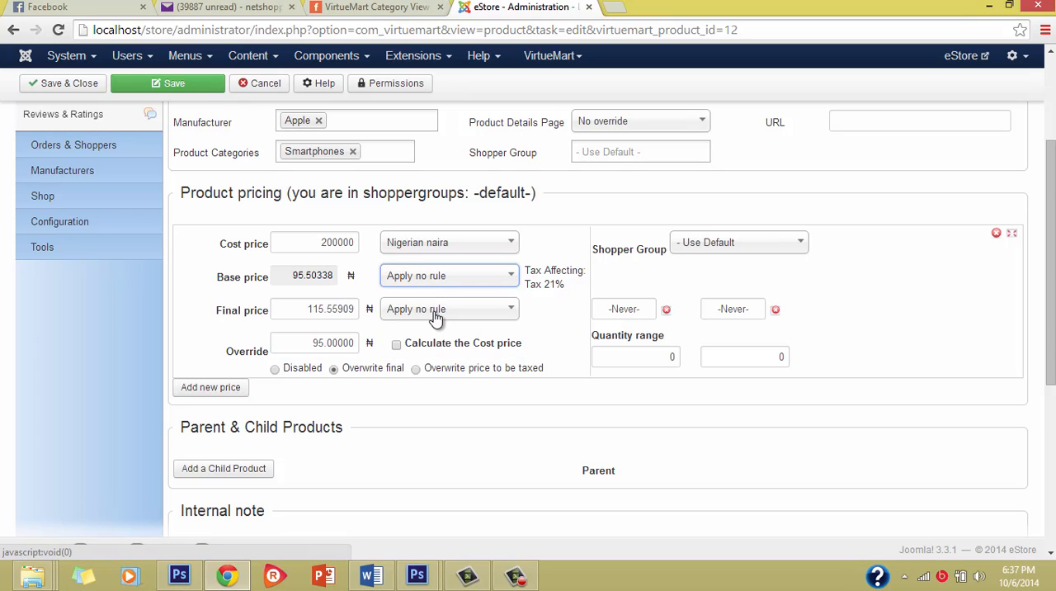
pyautogui.click(321, 245)
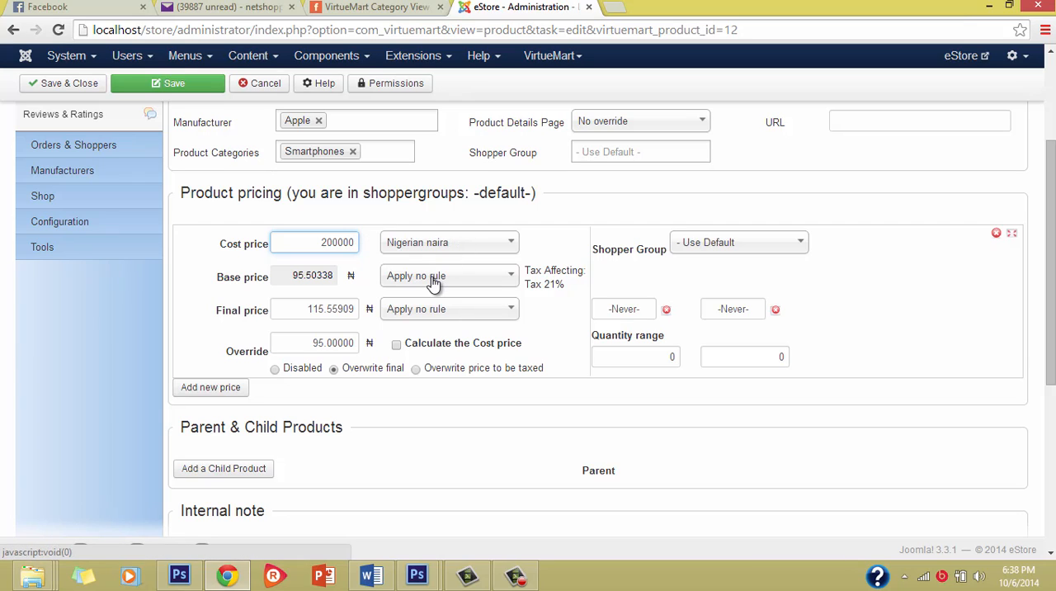
pyautogui.click(434, 283)
pyautogui.click(434, 281)
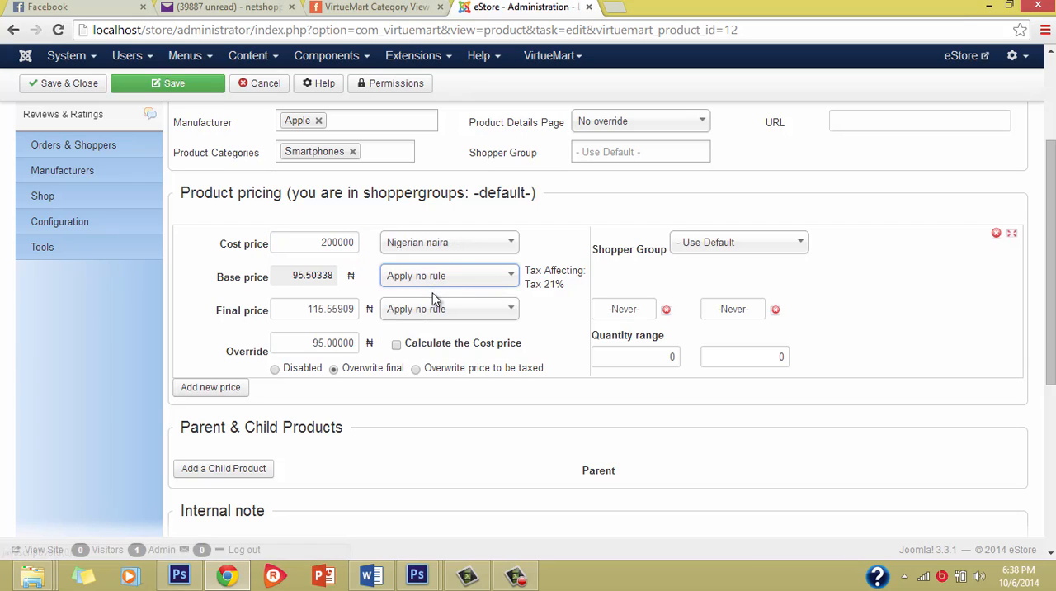
pyautogui.click(433, 317)
pyautogui.click(432, 319)
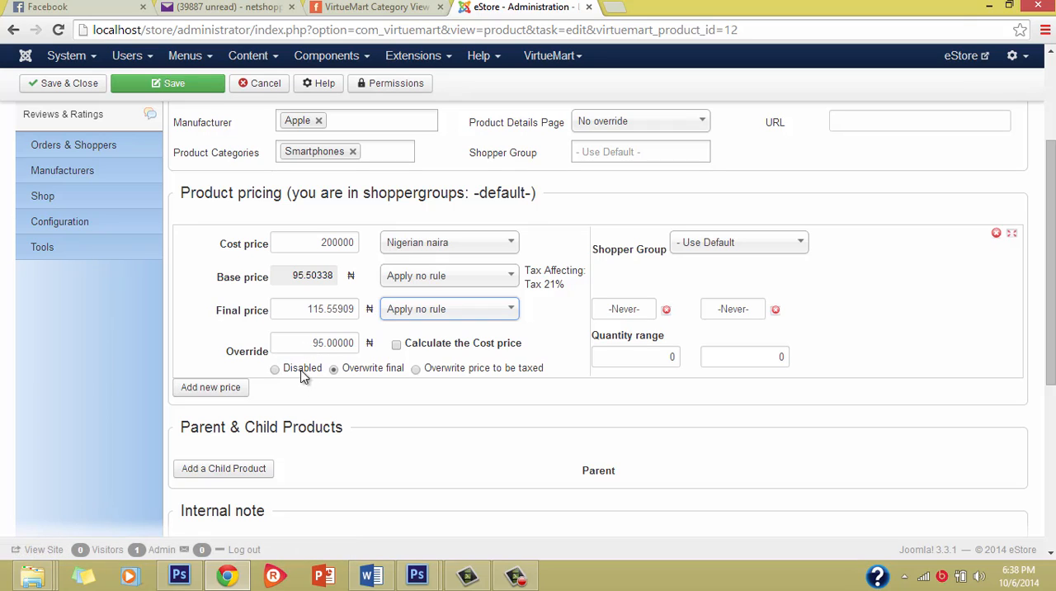
# Set the product's override price to 180000, keeping the overwrite-final option.
pyautogui.doubleClick(315, 343)
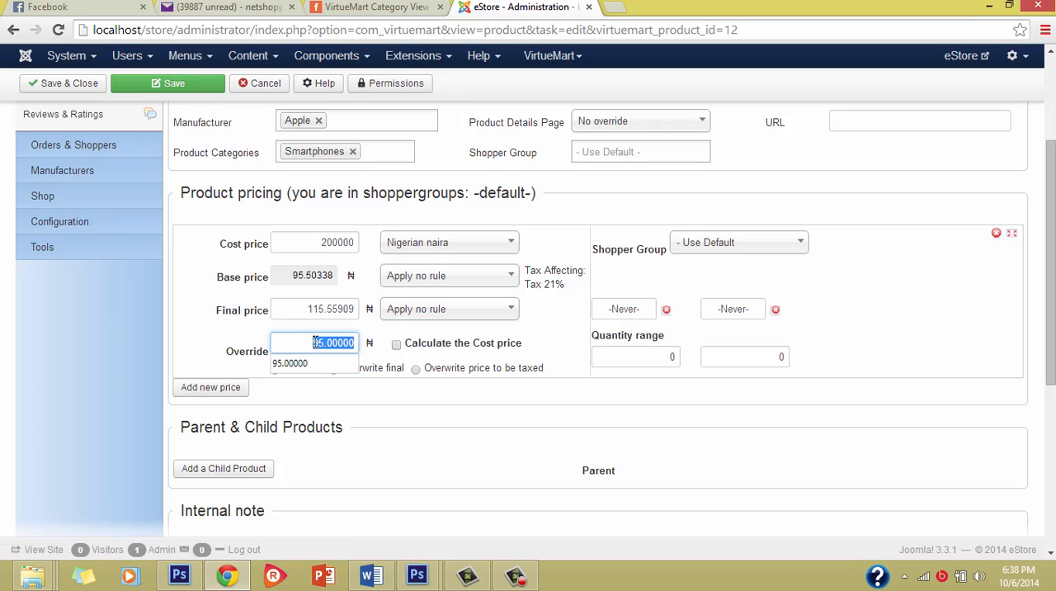
pyautogui.press('BackSpace')
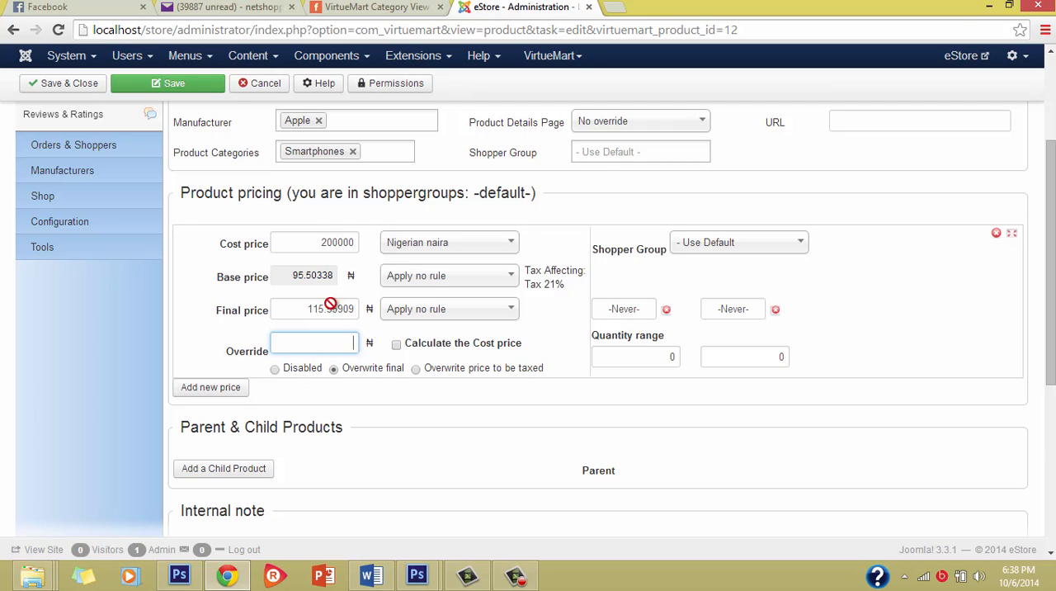
pyautogui.click(351, 342)
pyautogui.write('11')
pyautogui.click(348, 242)
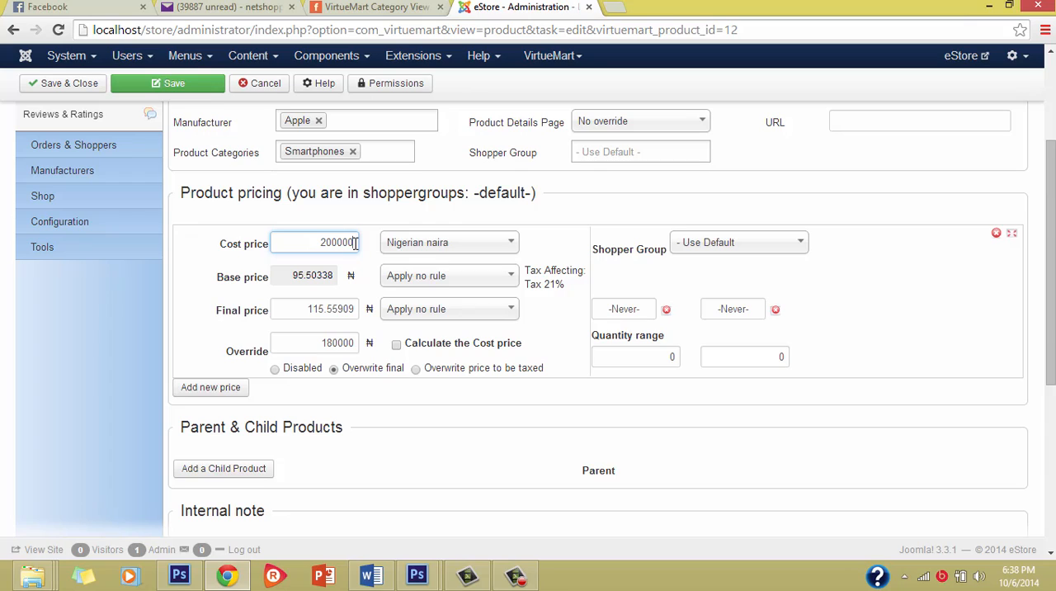
pyautogui.click(356, 344)
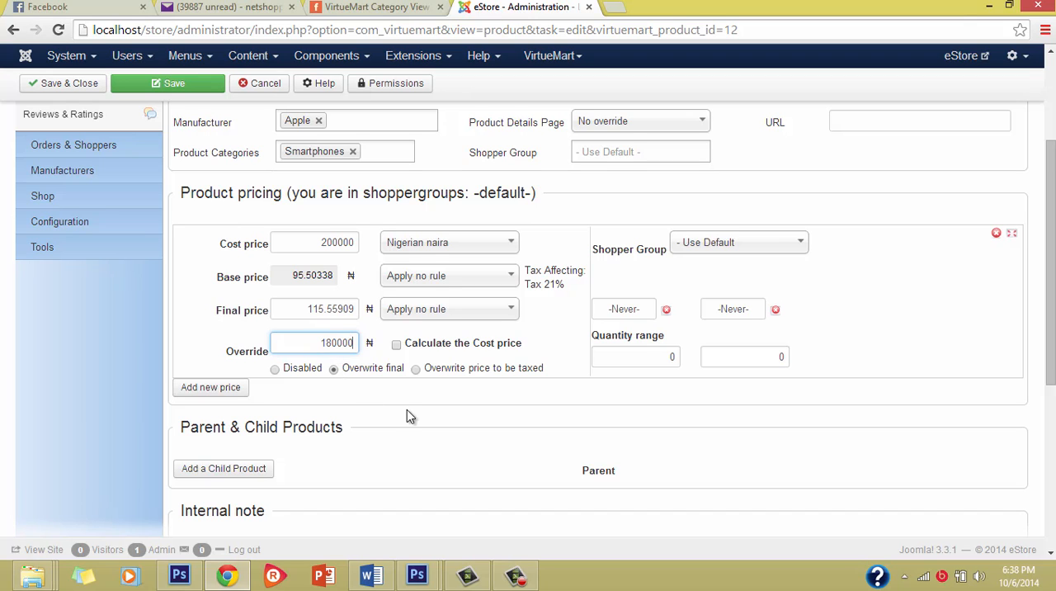
# Review the product information and pricing entered for the iPhone 6, including its cost price.
pyautogui.scroll(1, 407, 410)
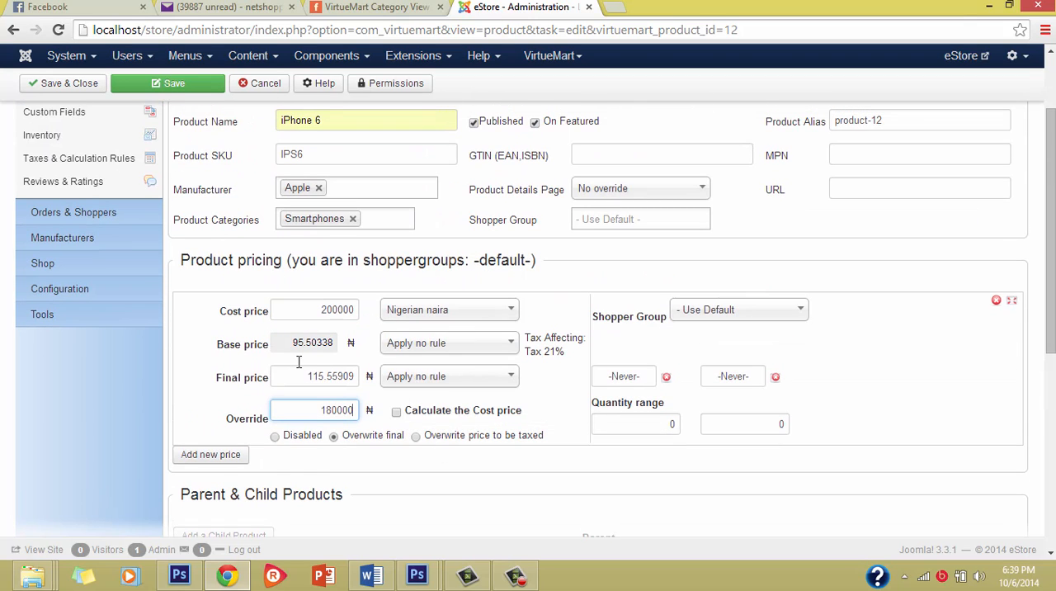
pyautogui.scroll(-3, 282, 380)
pyautogui.scroll(5, 282, 380)
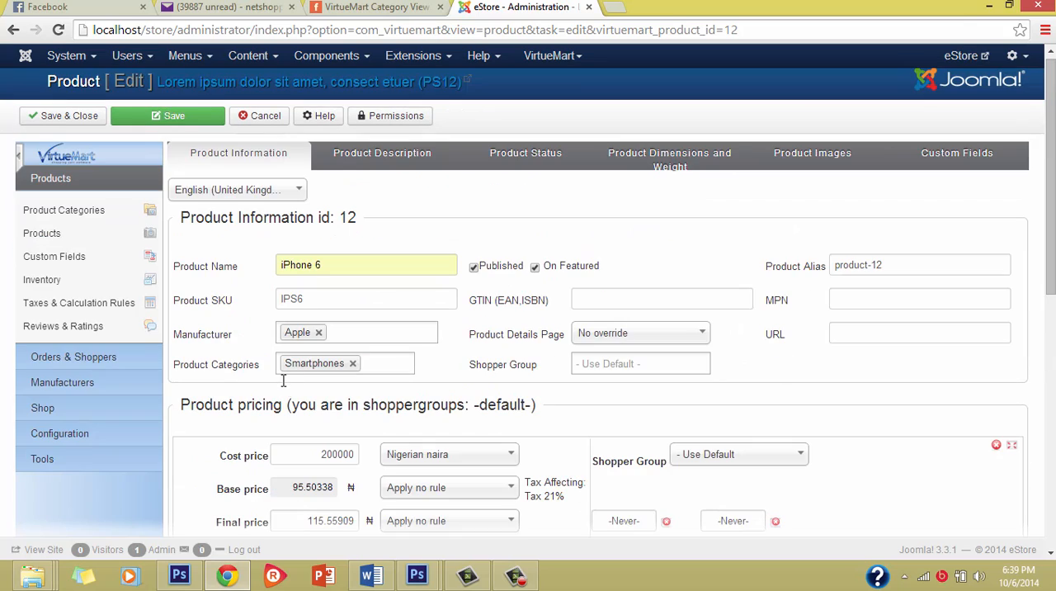
pyautogui.scroll(-2, 283, 378)
pyautogui.scroll(-2, 282, 379)
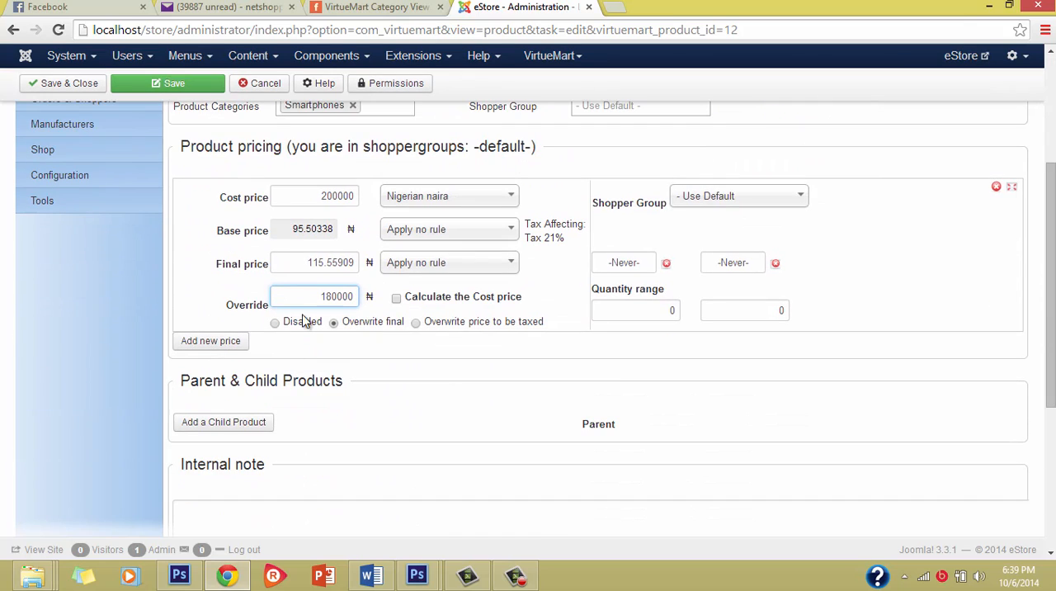
pyautogui.doubleClick(344, 200)
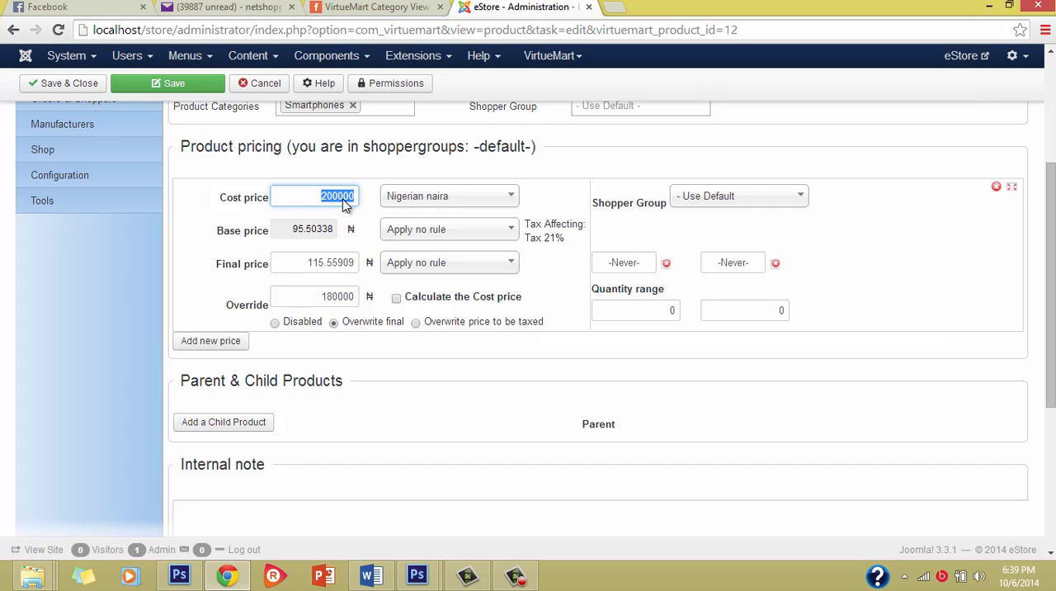
pyautogui.click(344, 200)
# Open the product's description section and look over the short description and full product description.
pyautogui.scroll(3, 347, 186)
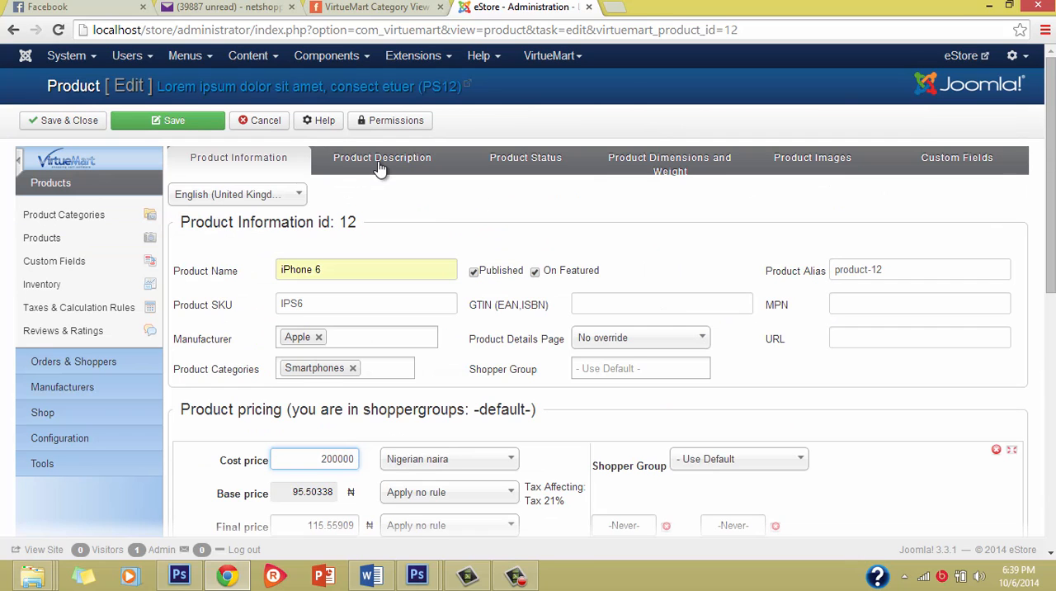
pyautogui.click(379, 162)
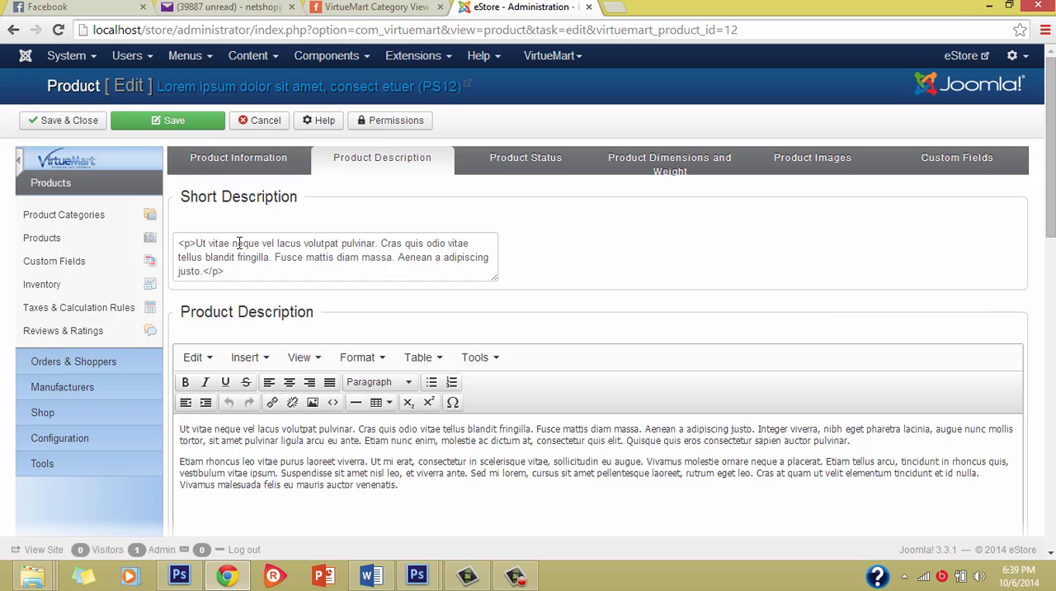
pyautogui.scroll(-2, 349, 347)
pyautogui.scroll(2, 344, 309)
pyautogui.scroll(-1, 334, 435)
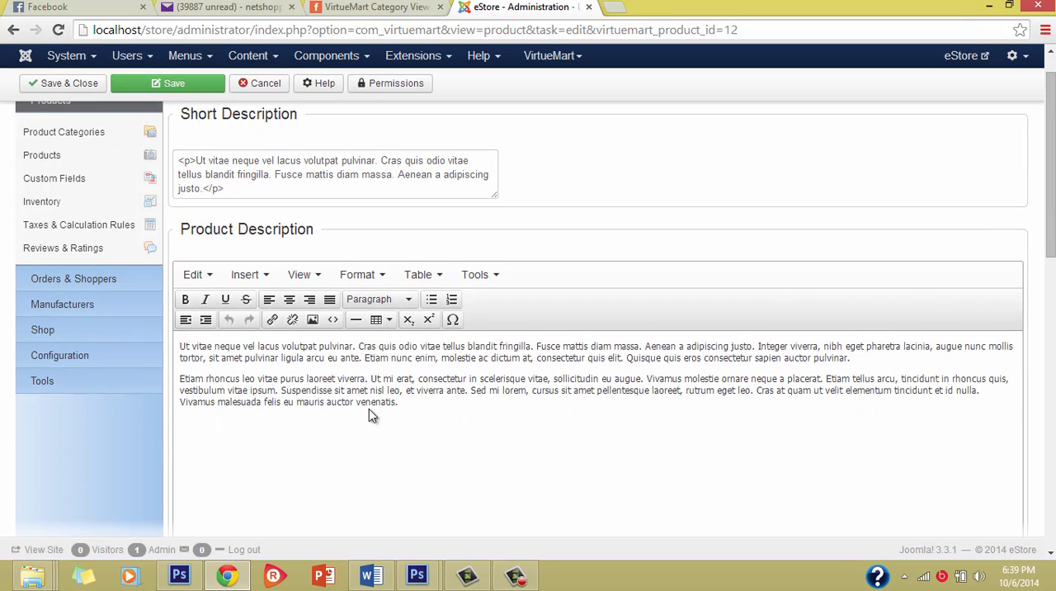
pyautogui.scroll(1, 369, 408)
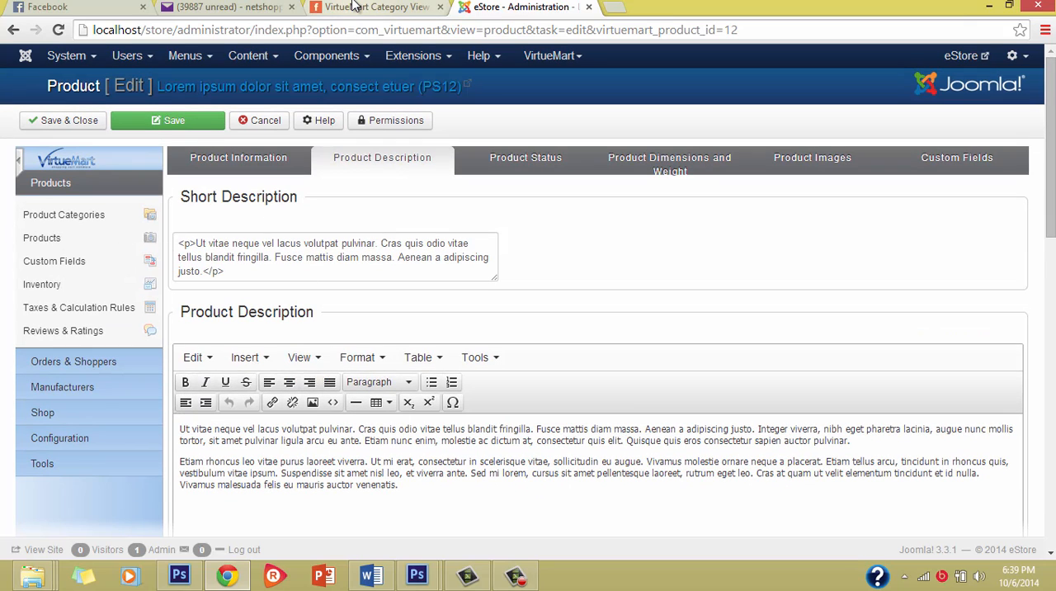
# Switch to the storefront's Canon manufacturer page and open the detail page of the first listed product.
pyautogui.click(355, 7)
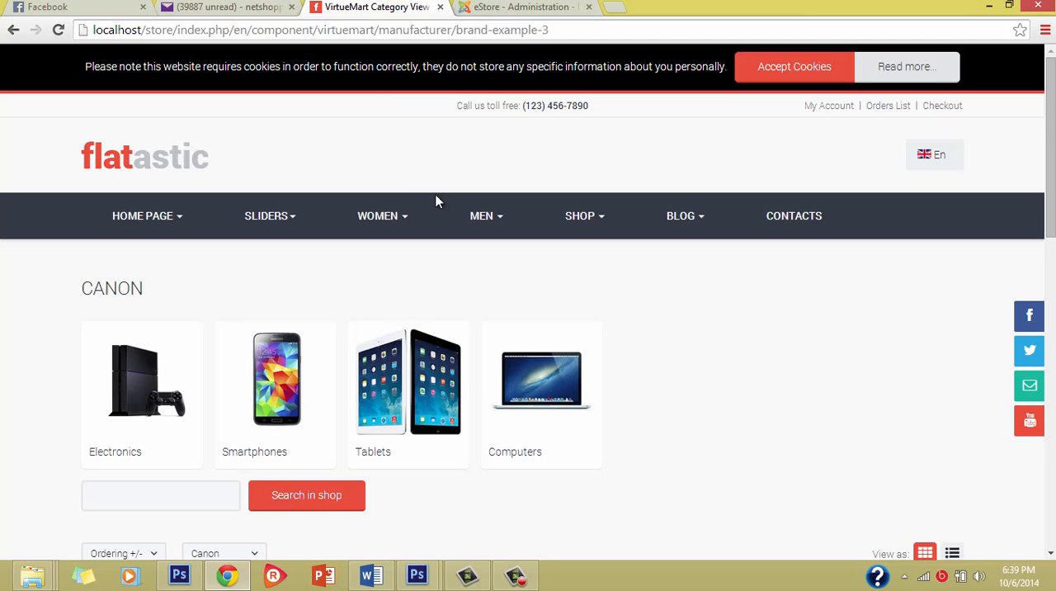
pyautogui.scroll(-3, 510, 276)
pyautogui.scroll(3, 509, 275)
pyautogui.scroll(-9, 489, 322)
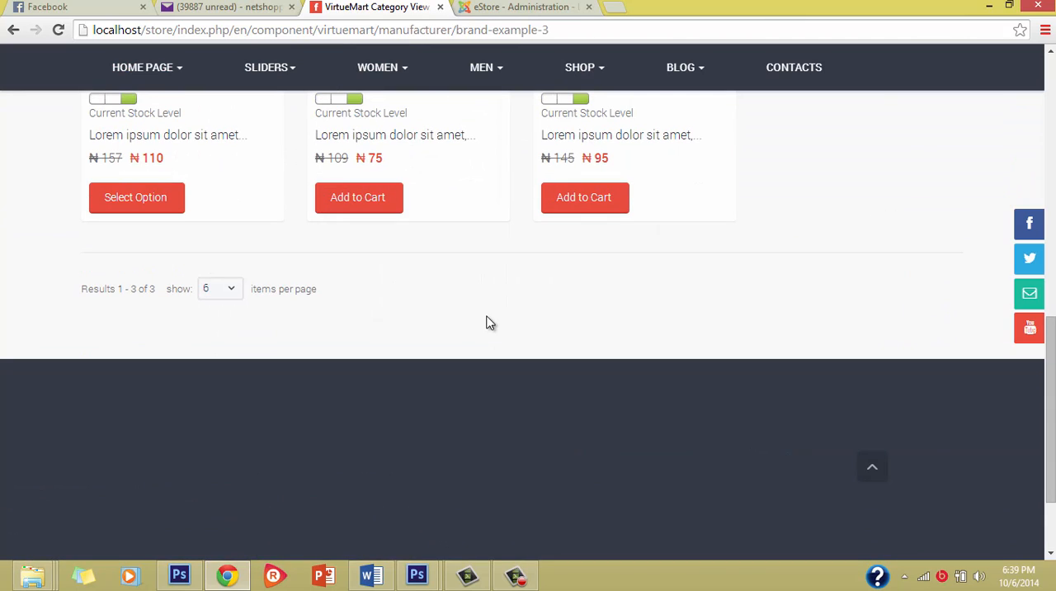
pyautogui.scroll(1, 272, 169)
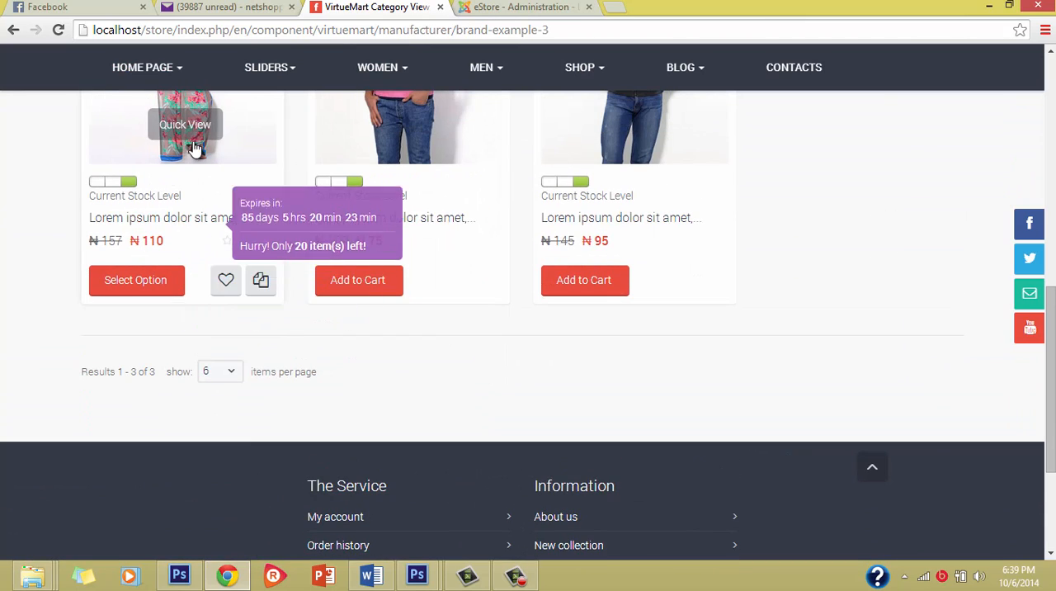
pyautogui.scroll(3, 194, 148)
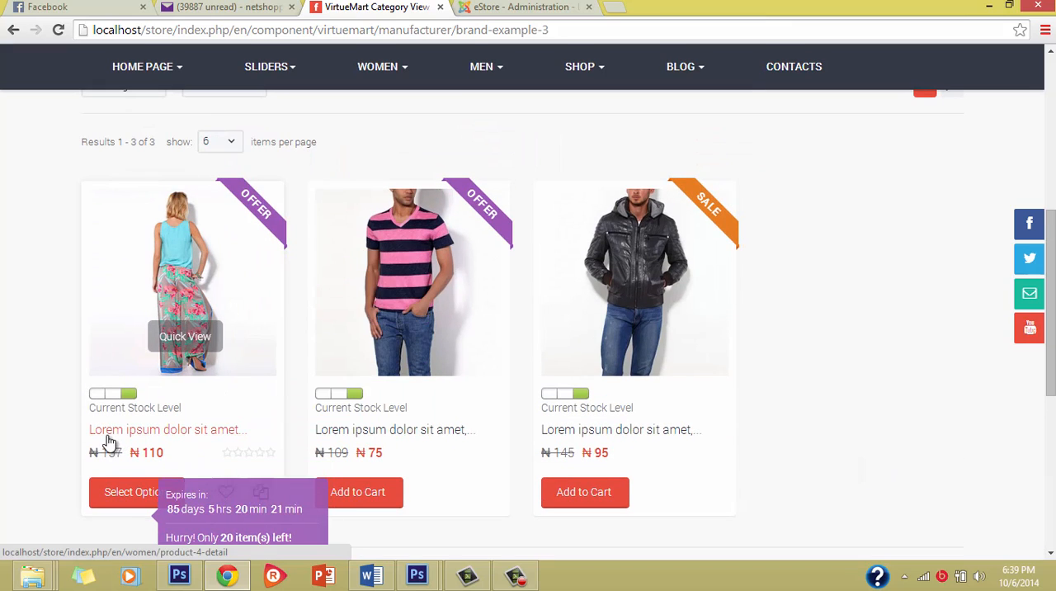
pyautogui.click(197, 431)
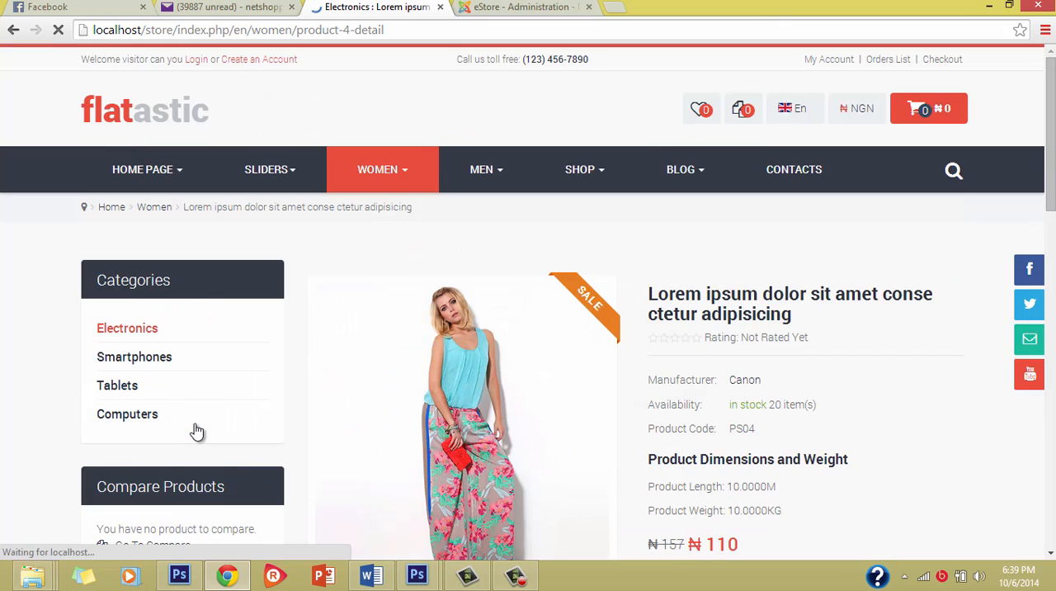
# Examine where the short description and the full description appear on the storefront product page.
pyautogui.scroll(-5, 652, 532)
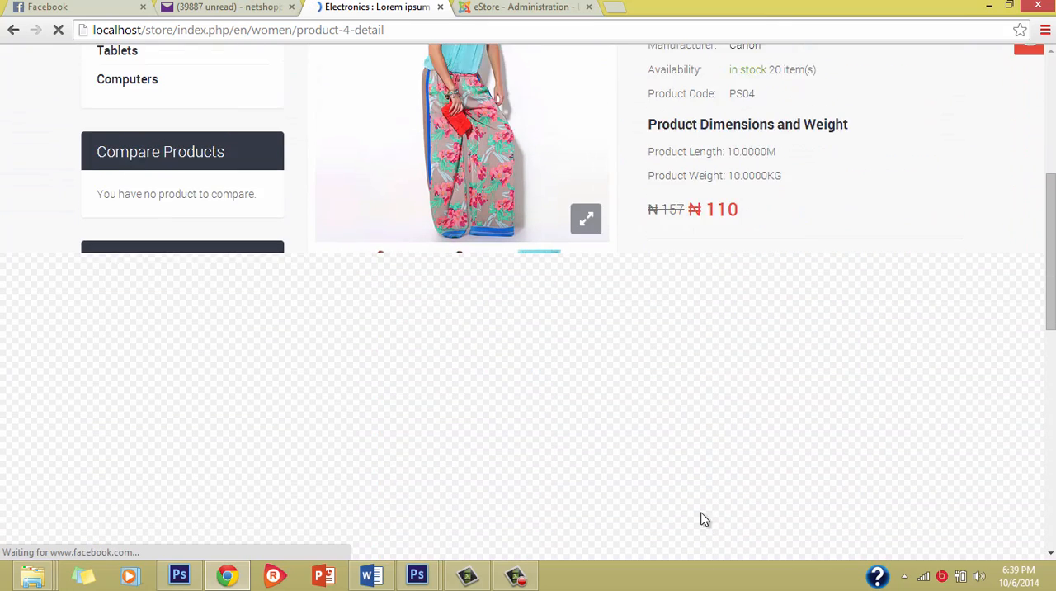
pyautogui.scroll(-3, 656, 283)
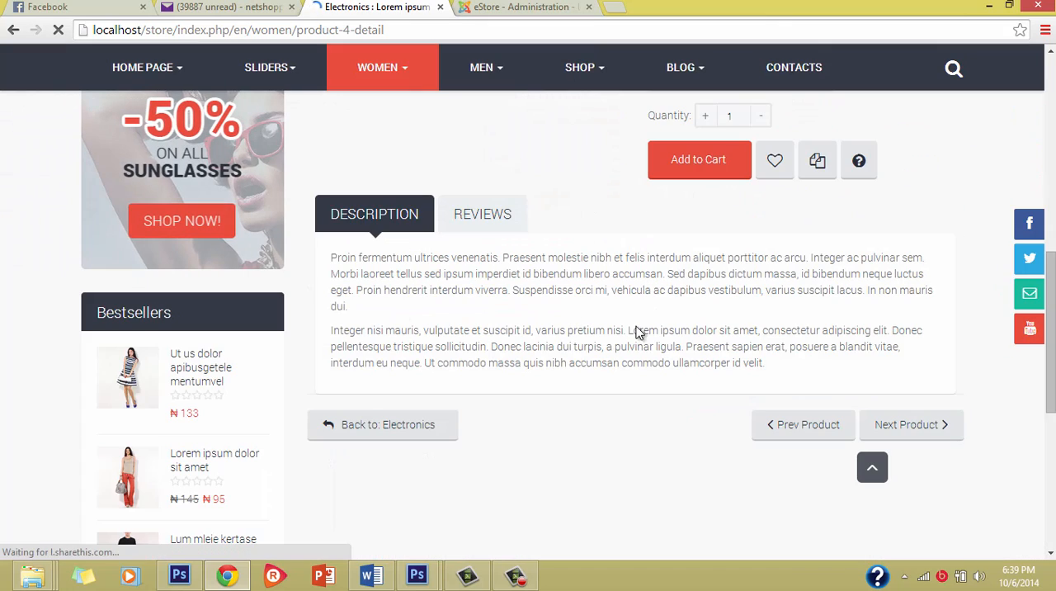
pyautogui.scroll(3, 589, 260)
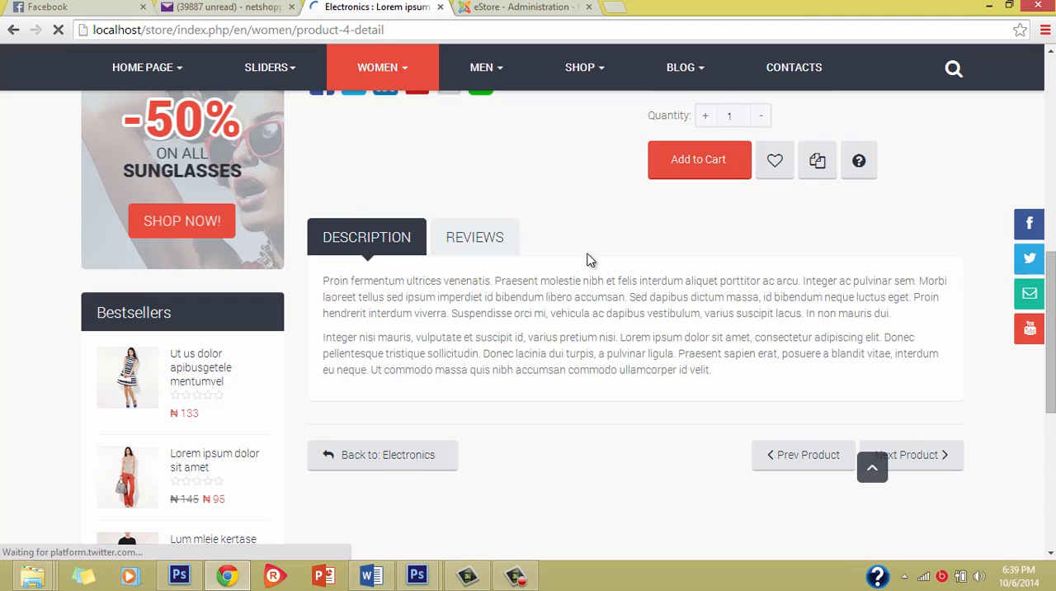
pyautogui.scroll(-3, 531, 273)
pyautogui.scroll(7, 530, 273)
pyautogui.scroll(-3, 530, 274)
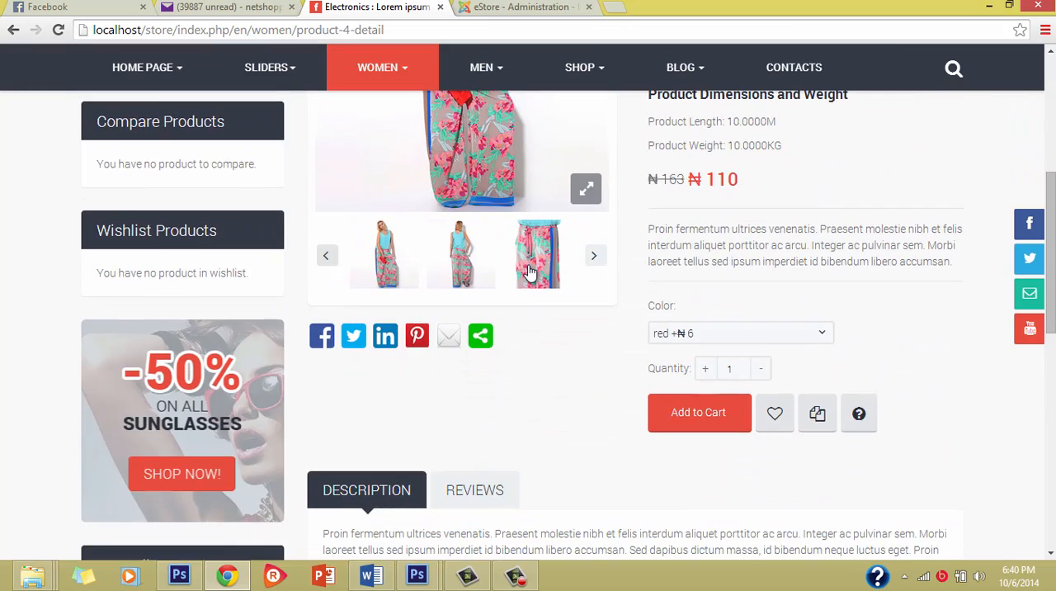
pyautogui.scroll(2, 529, 274)
pyautogui.scroll(-4, 533, 272)
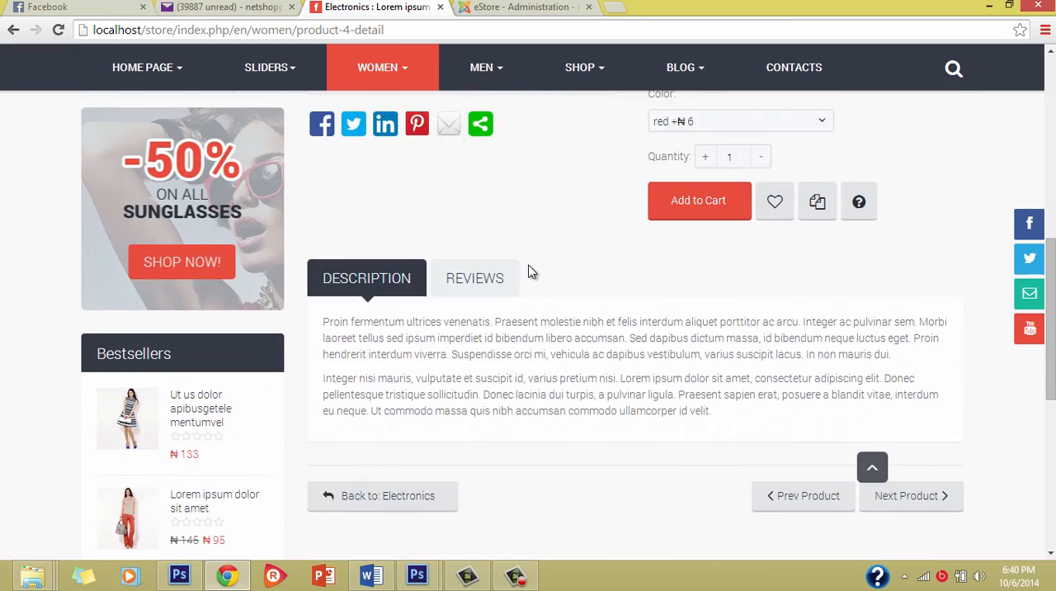
pyautogui.scroll(2, 533, 272)
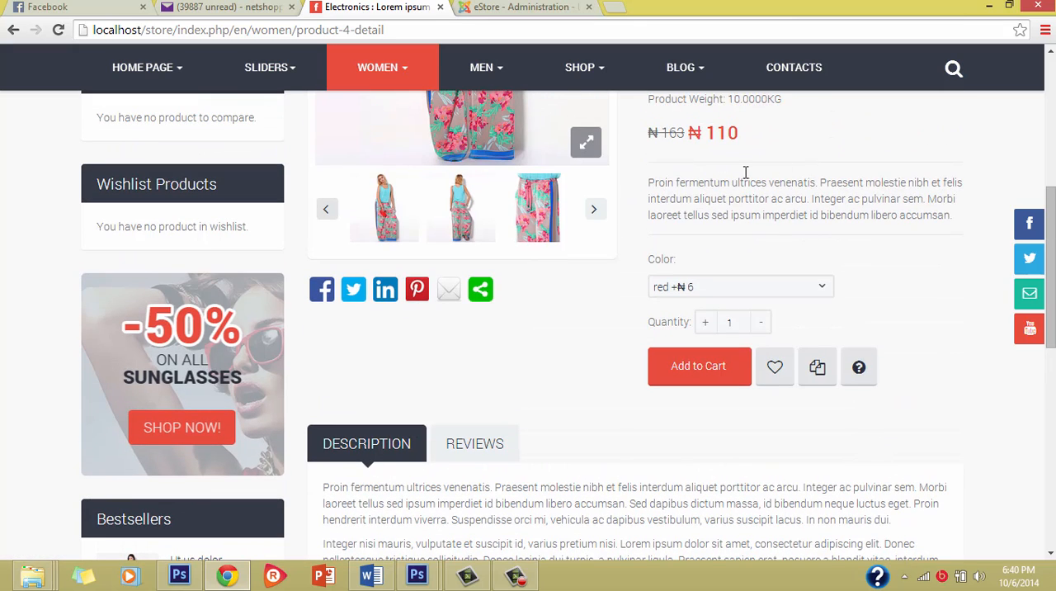
pyautogui.scroll(-2, 628, 306)
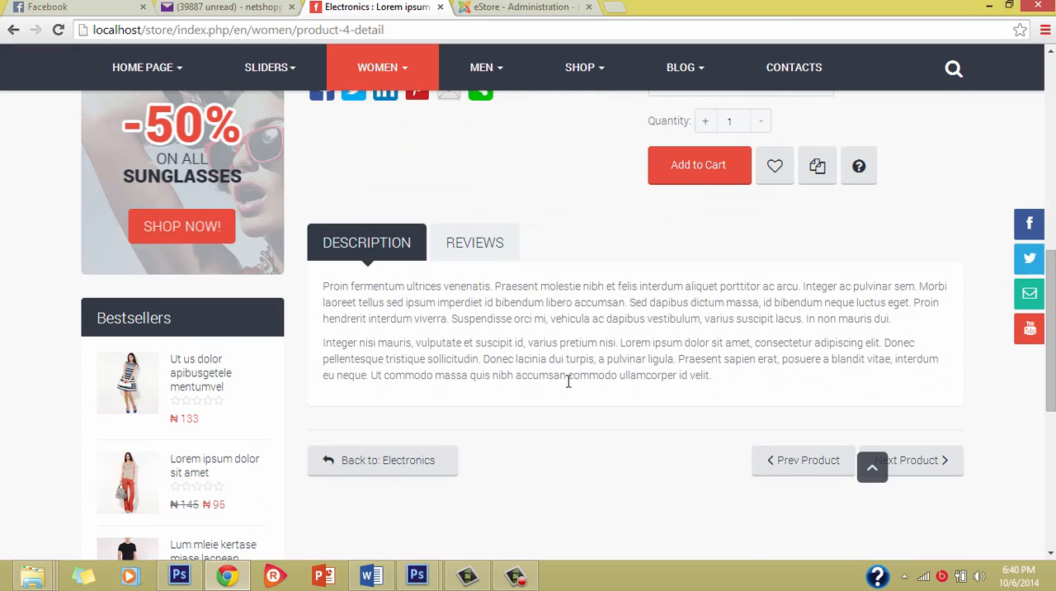
pyautogui.scroll(2, 569, 387)
pyautogui.scroll(5, 649, 299)
pyautogui.scroll(-4, 637, 299)
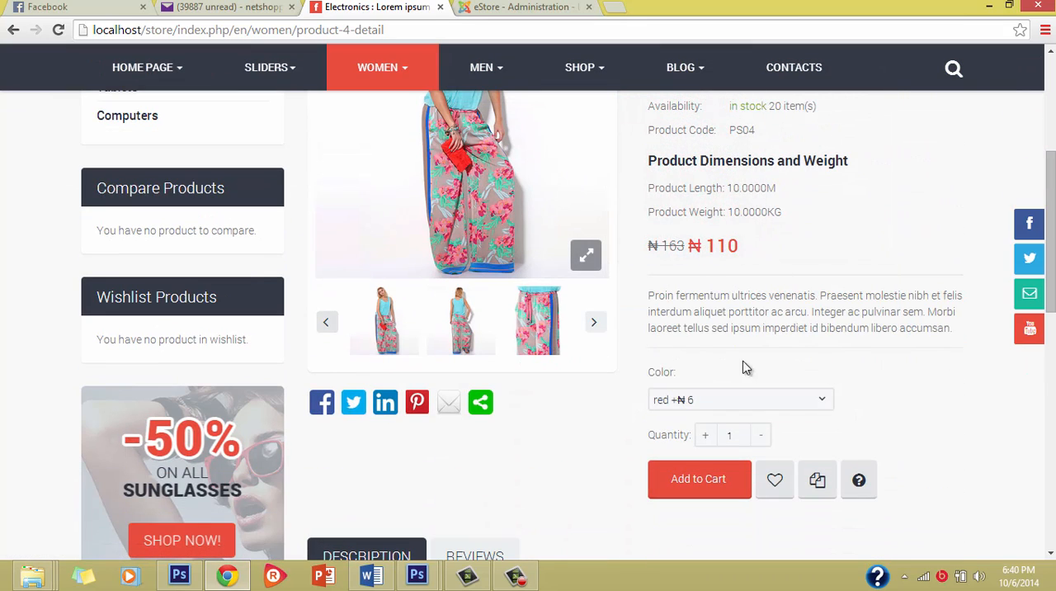
pyautogui.scroll(-3, 738, 275)
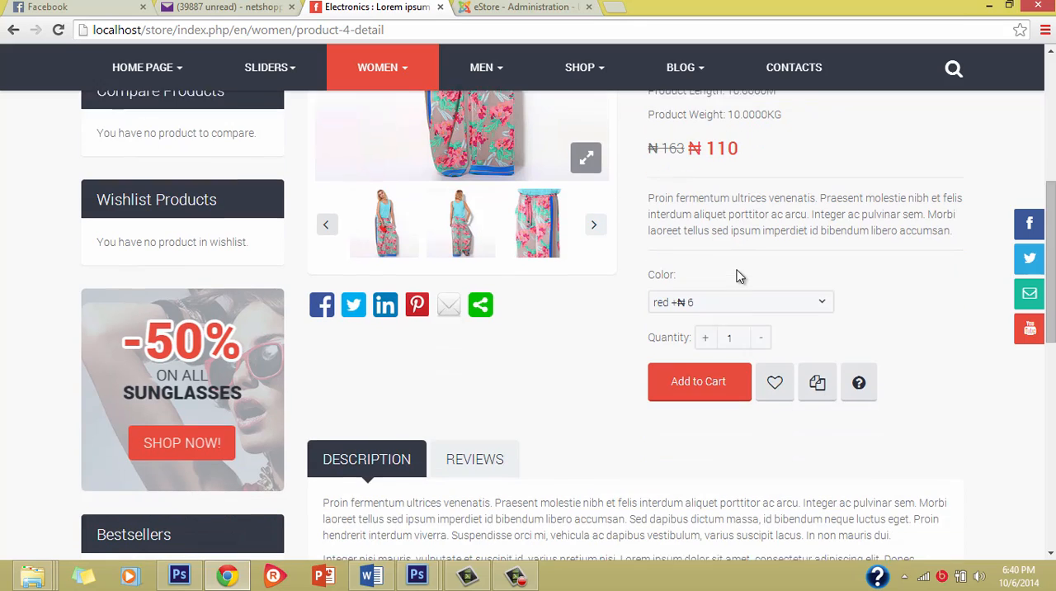
pyautogui.scroll(-2, 587, 504)
pyautogui.scroll(3, 587, 507)
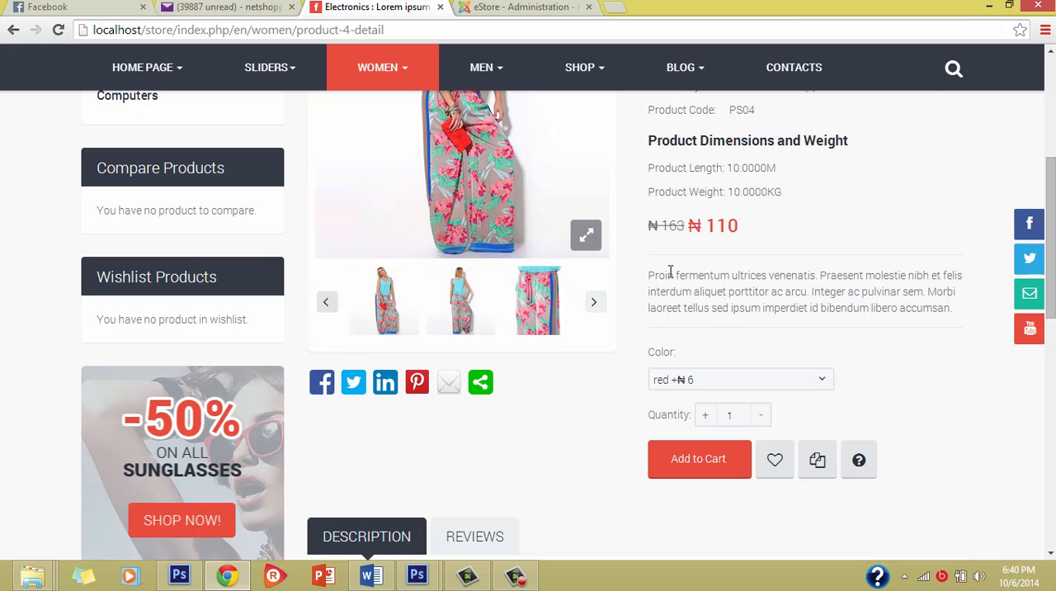
pyautogui.scroll(-5, 569, 478)
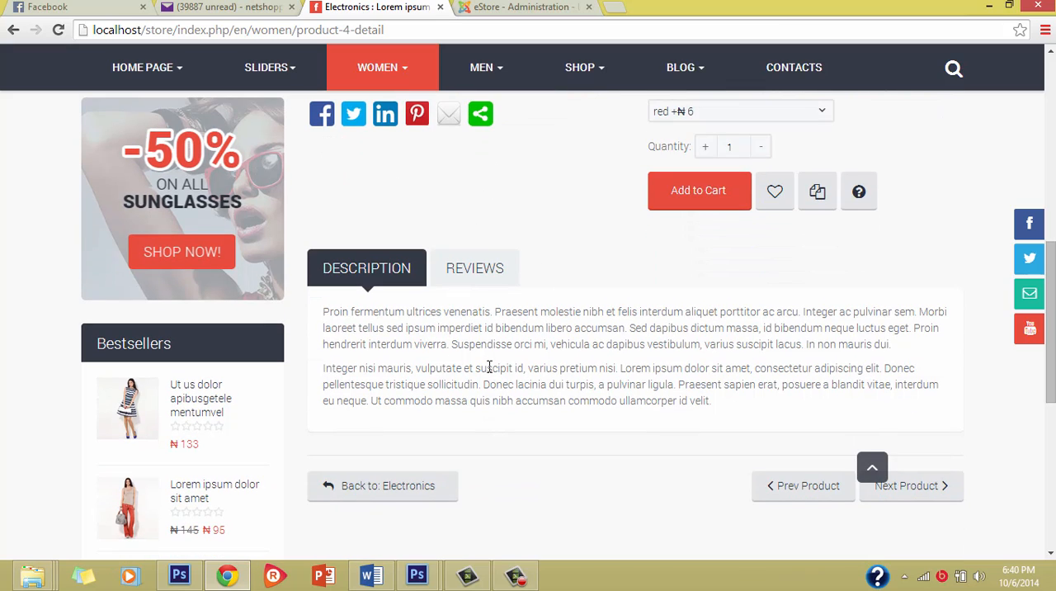
pyautogui.scroll(4, 572, 338)
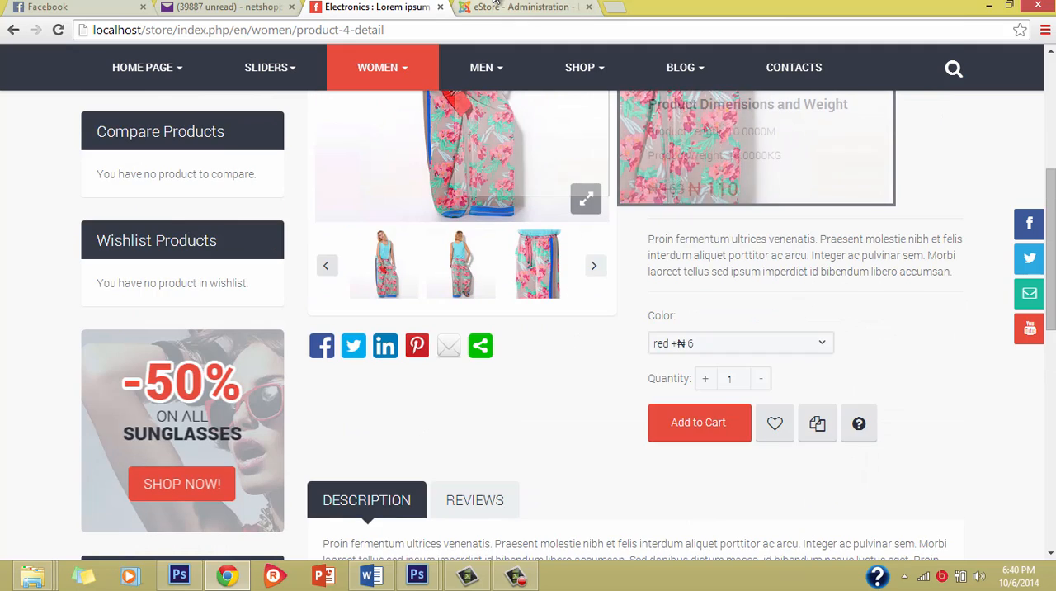
# Return to the product editor and delete all placeholder text from the full product description.
pyautogui.click(495, 5)
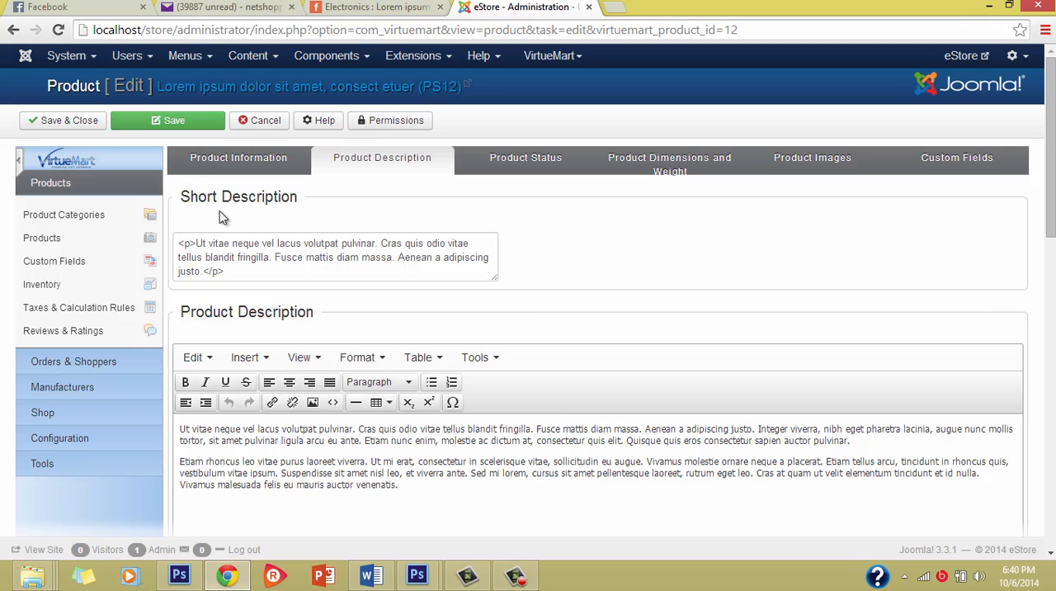
pyautogui.scroll(-3, 264, 389)
pyautogui.scroll(3, 328, 391)
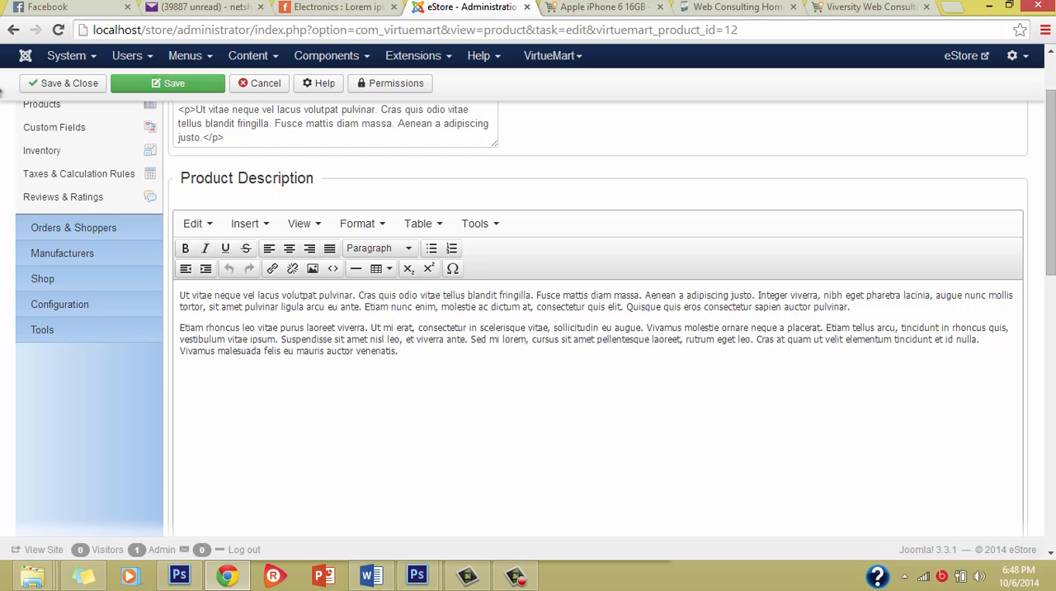
pyautogui.scroll(-2, 336, 392)
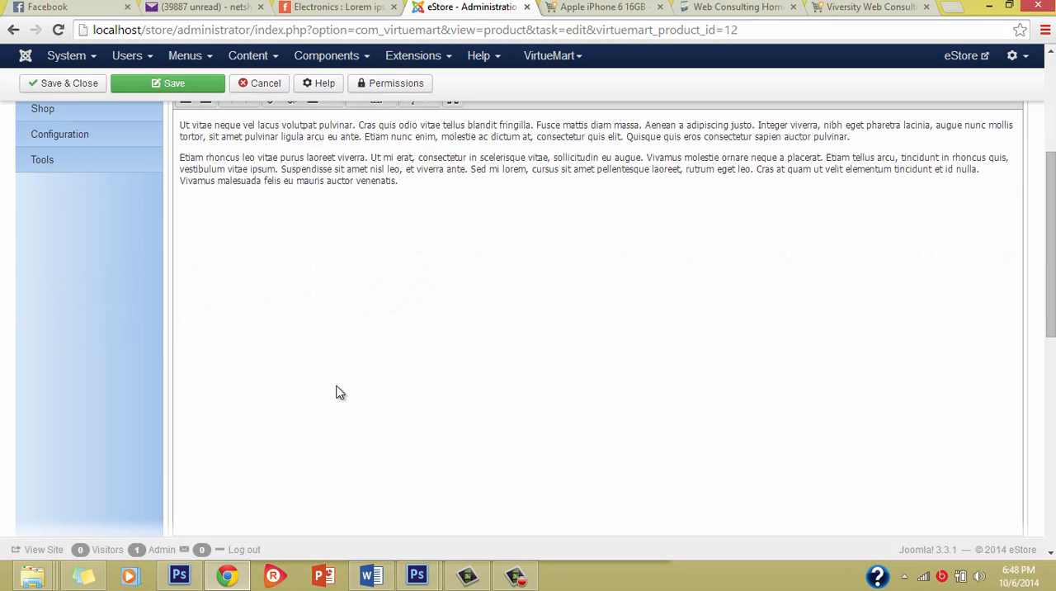
pyautogui.scroll(3, 337, 393)
pyautogui.scroll(-1, 377, 366)
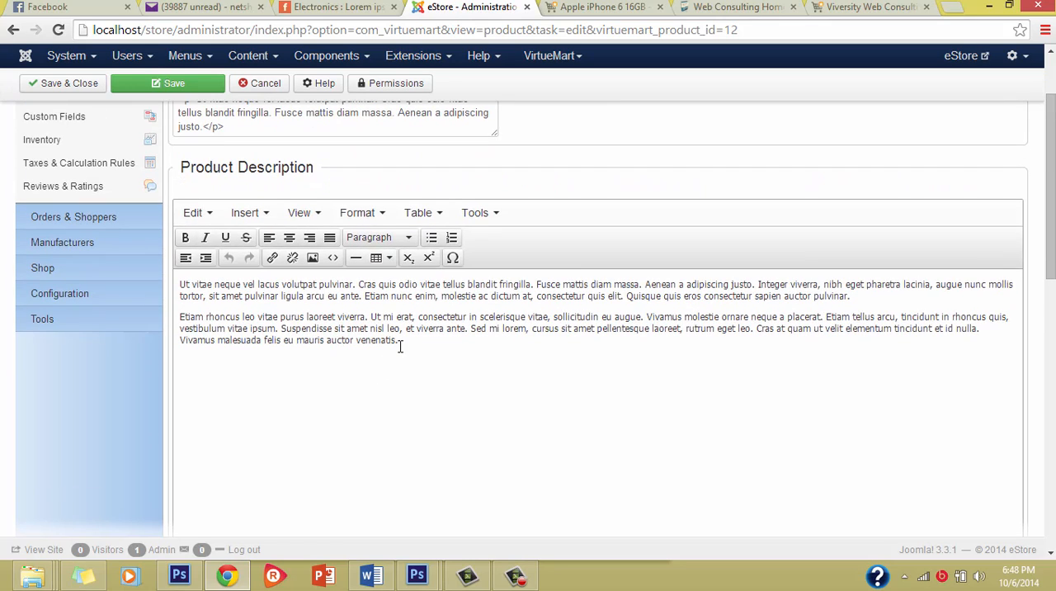
pyautogui.click(399, 340)
pyautogui.moveTo(399, 340); pyautogui.dragTo(179, 285)
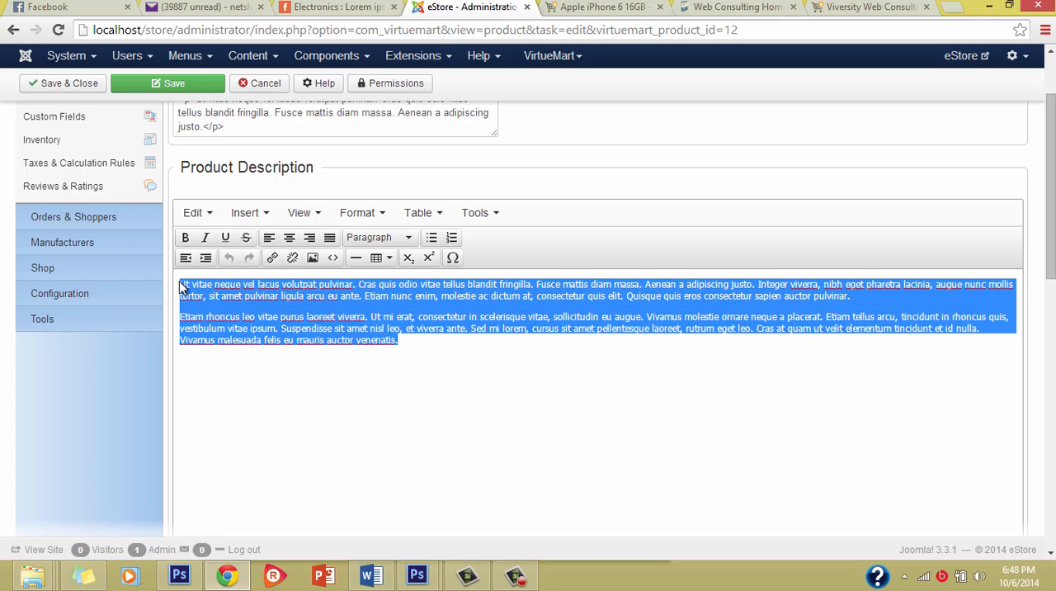
pyautogui.press('Delete')
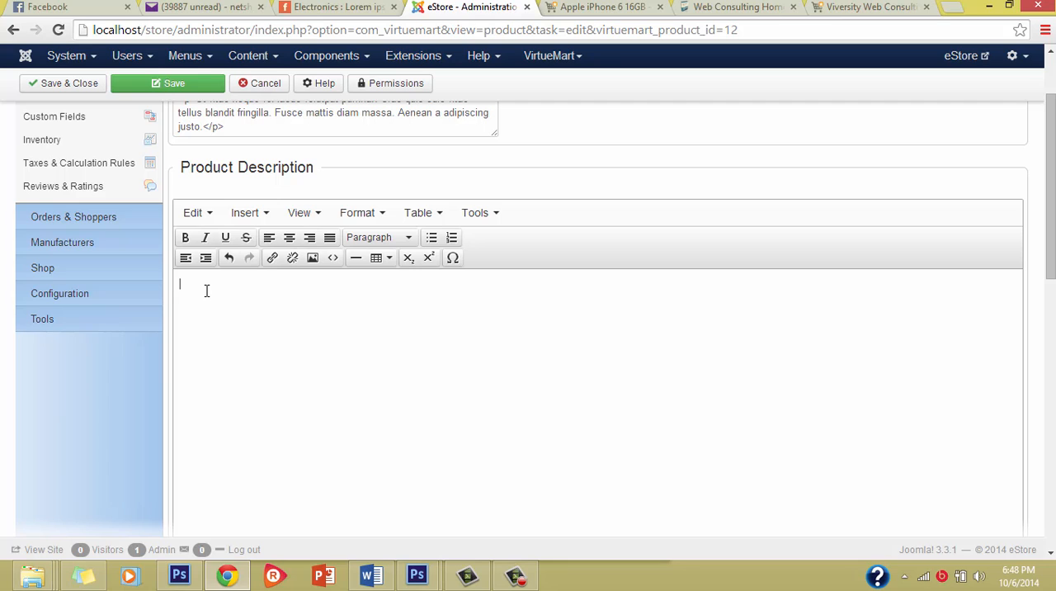
# Paste the copied iPhone 6 description with its images into the empty full product description.
pyautogui.rightClick(206, 291)
pyautogui.click(198, 291)
pyautogui.hotkey('ctrl', 'v')
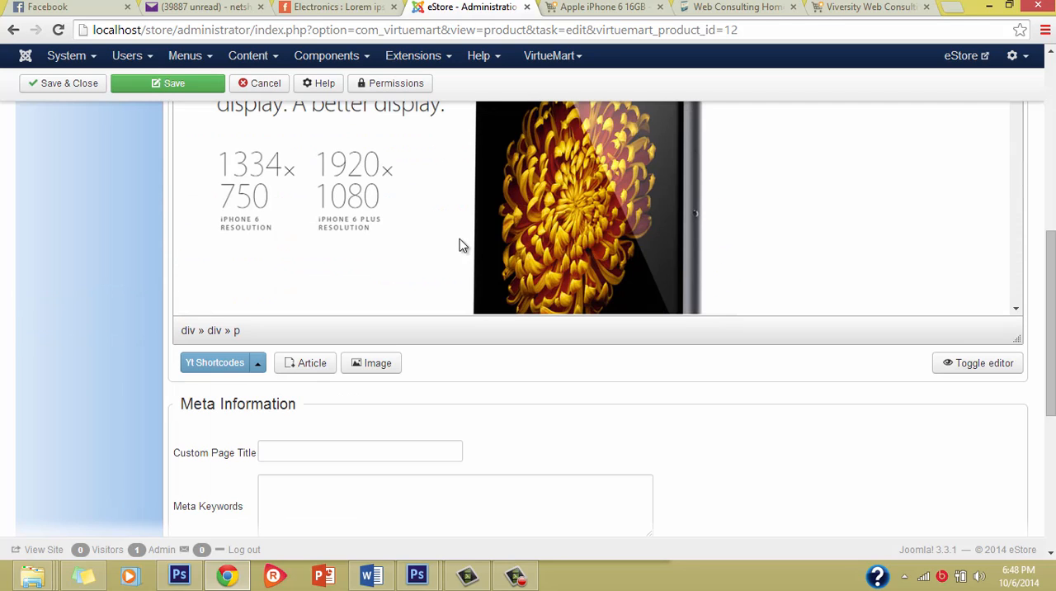
# Clear the pasted list formatting under Key Features and reapply a bulleted list to the feature lines from iOS 8 to Gold.
pyautogui.scroll(10, 459, 247)
pyautogui.scroll(1, 458, 249)
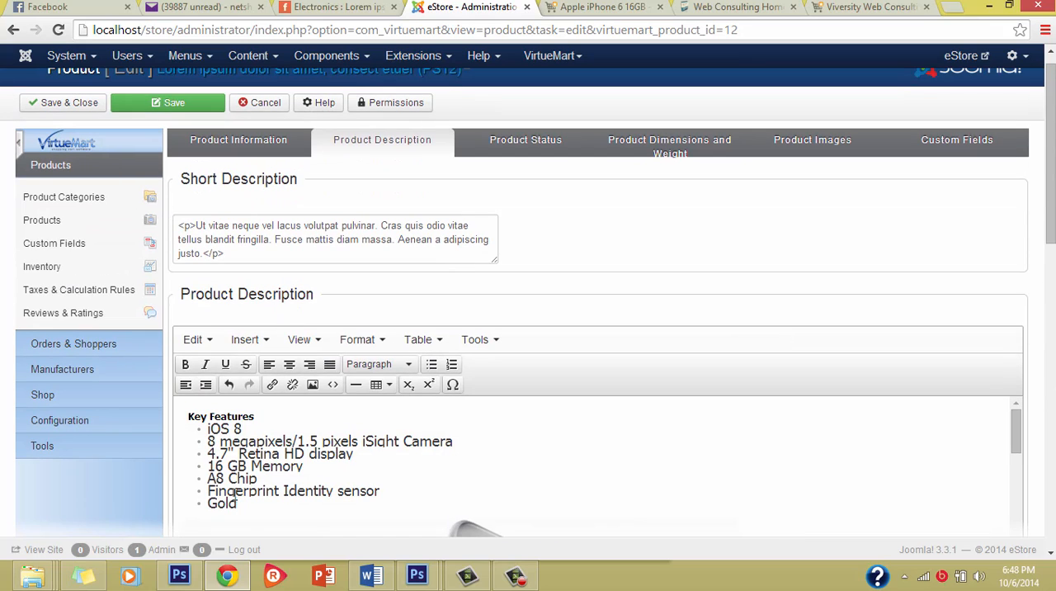
pyautogui.moveTo(238, 507); pyautogui.dragTo(208, 428)
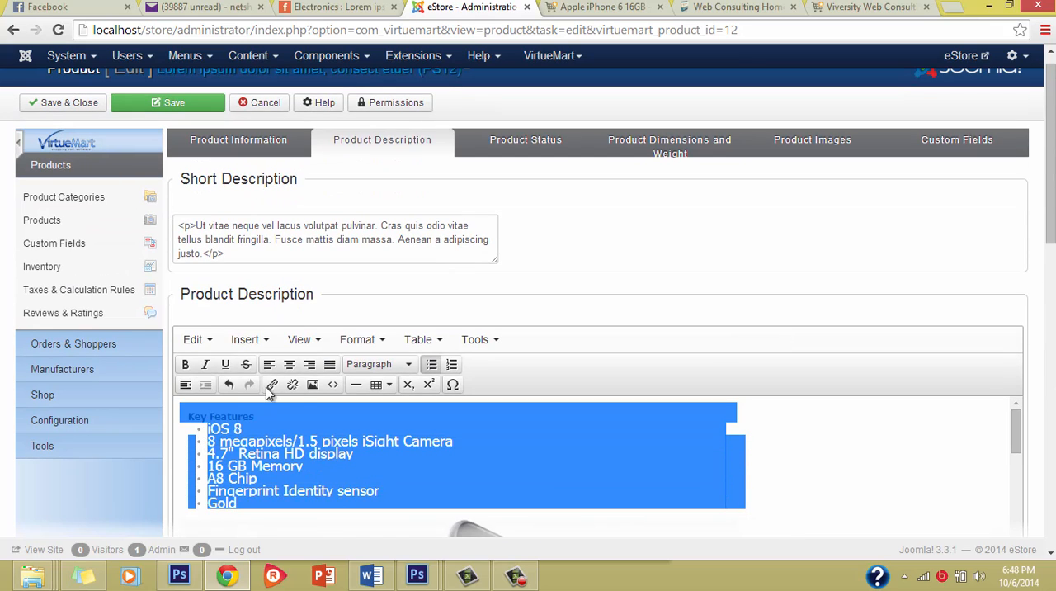
pyautogui.click(429, 365)
pyautogui.click(372, 487)
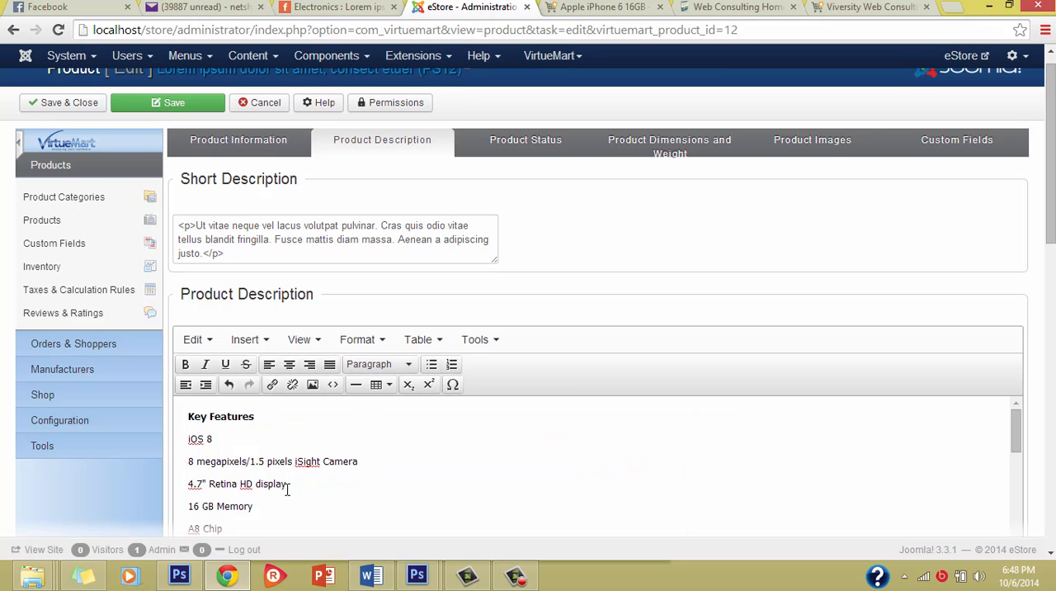
pyautogui.scroll(-1, 287, 489)
pyautogui.moveTo(226, 510); pyautogui.dragTo(237, 421)
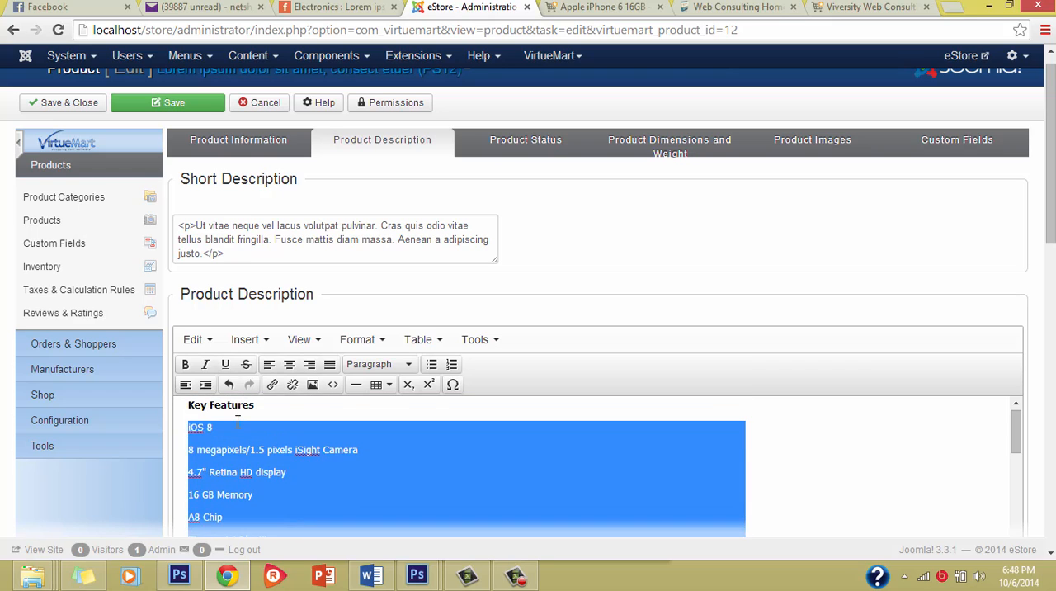
pyautogui.click(432, 364)
pyautogui.click(464, 480)
# Examine the pasted iPhone 6 description and the meta information fields beneath it.
pyautogui.scroll(-3, 464, 485)
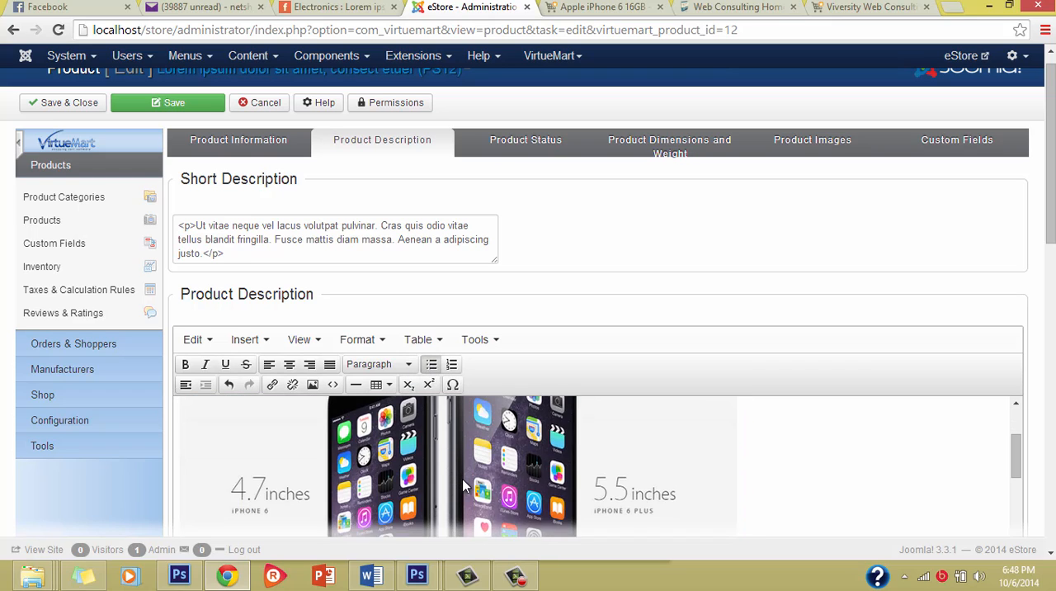
pyautogui.scroll(-6, 464, 486)
pyautogui.scroll(-2, 826, 335)
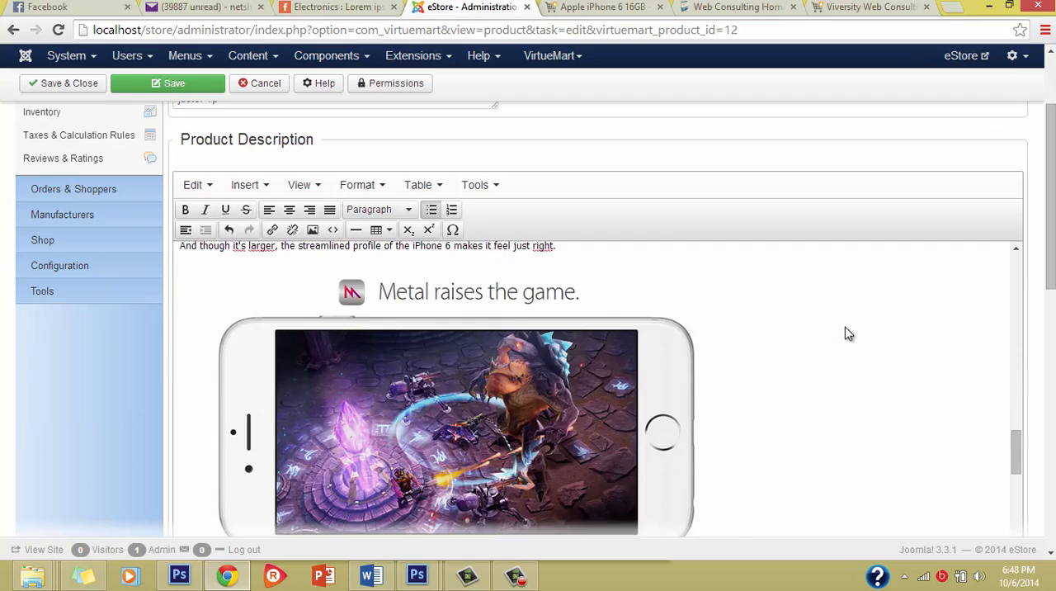
pyautogui.scroll(-10, 848, 334)
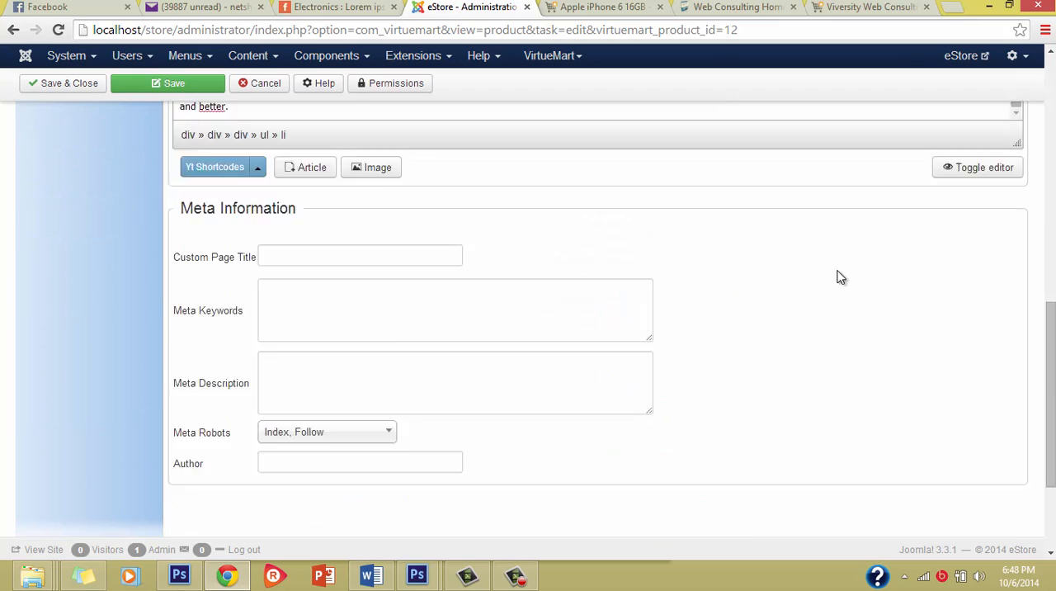
pyautogui.scroll(-2, 839, 275)
pyautogui.scroll(8, 836, 281)
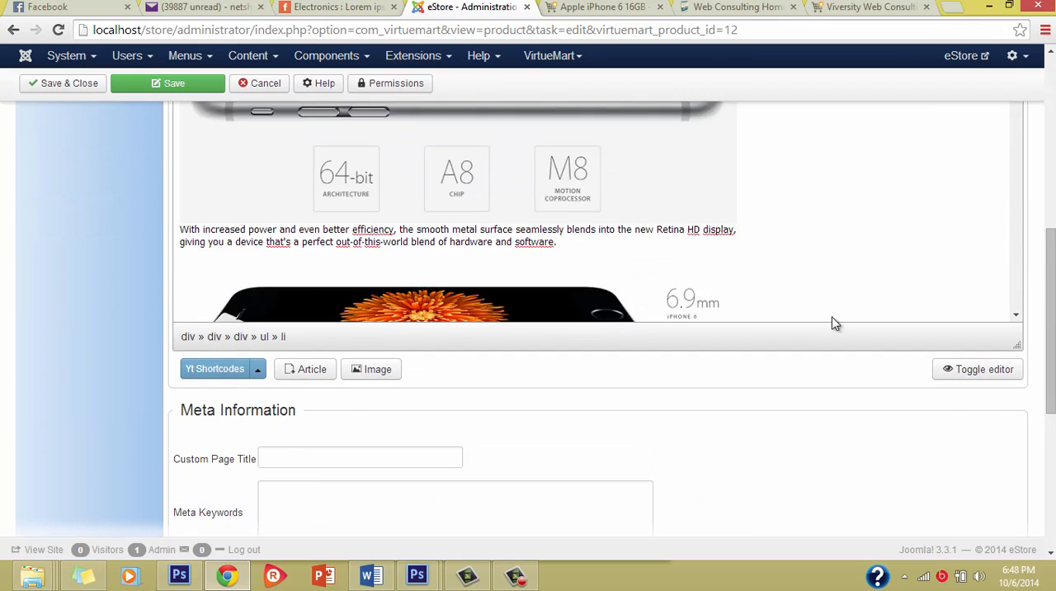
pyautogui.scroll(3, 835, 323)
pyautogui.scroll(10, 788, 242)
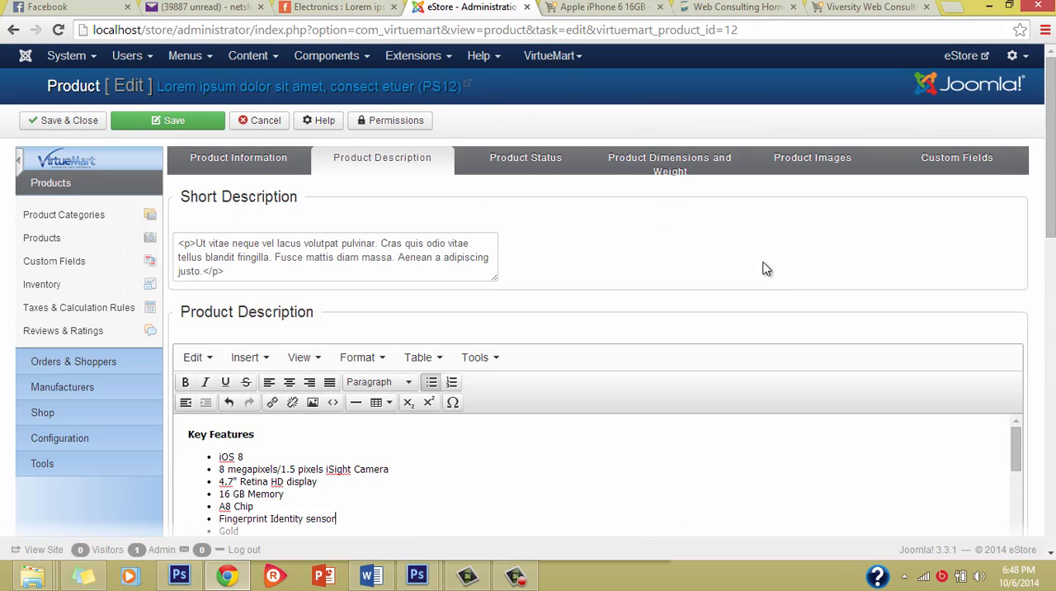
pyautogui.scroll(-3, 462, 422)
pyautogui.scroll(3, 502, 464)
# Replace the short description's placeholder text inside the paragraph tags with "Welcome the New iPhone 6 with 4.7inch Screen,".
pyautogui.moveTo(196, 242); pyautogui.dragTo(204, 267)
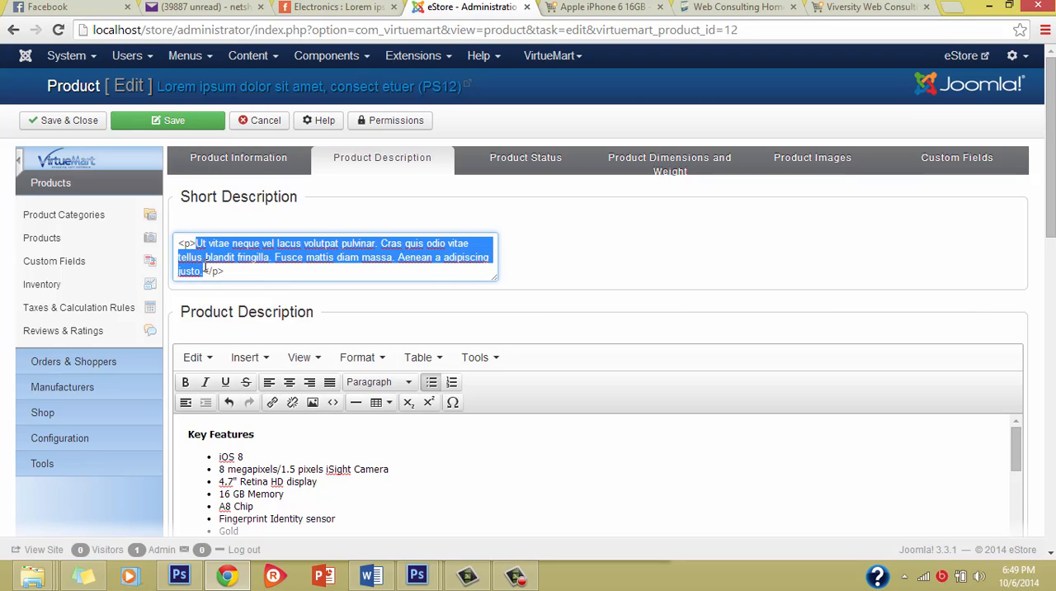
pyautogui.press('BackSpace')
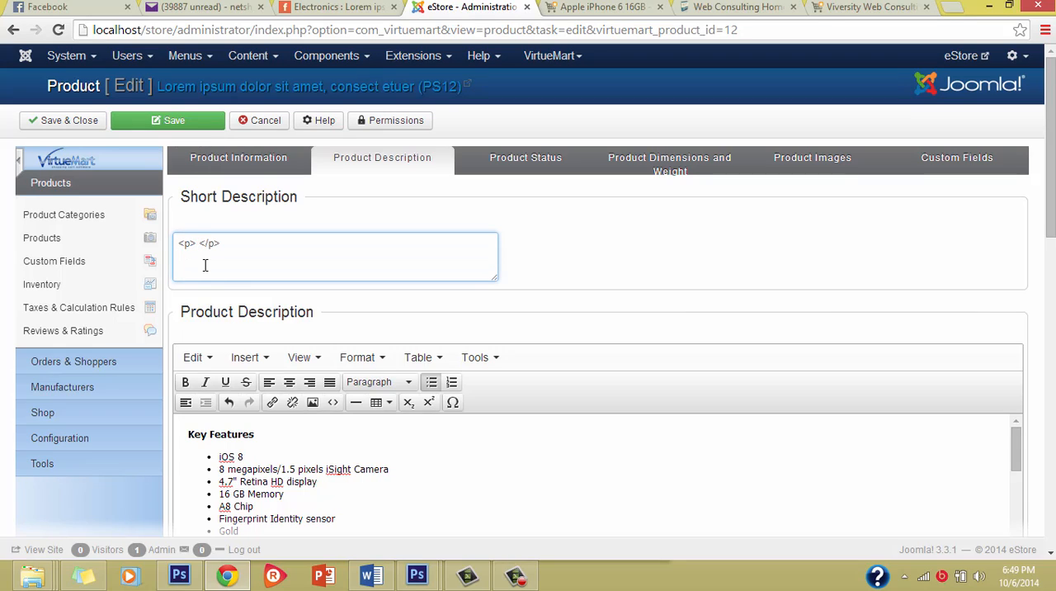
pyautogui.write('Welcome the New iPhone 6 wITH')
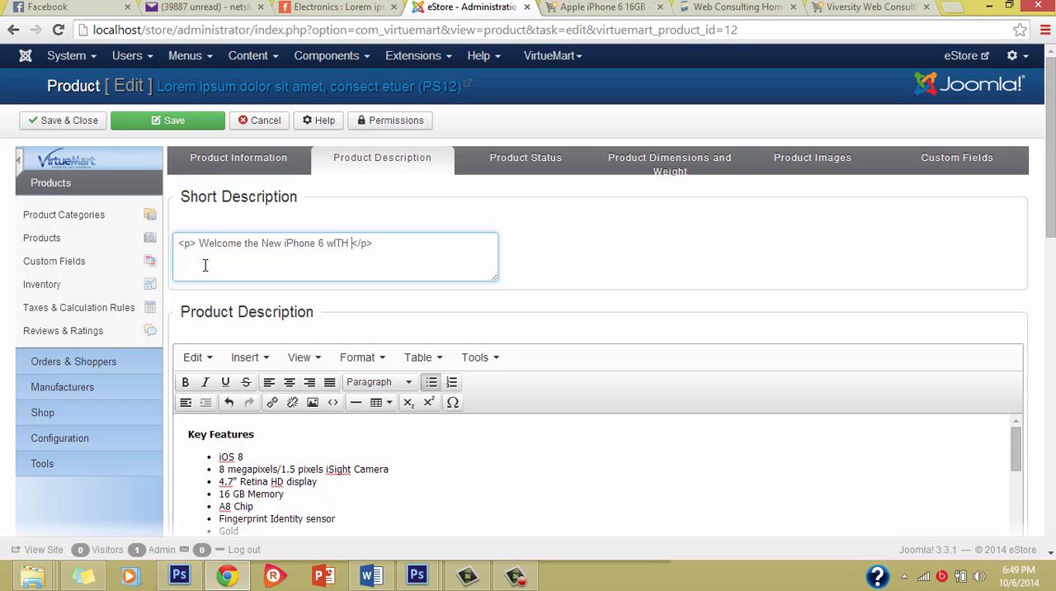
pyautogui.press('BackSpace')
pyautogui.press('BackSpace')
pyautogui.press('BackSpace')
pyautogui.press('BackSpace')
pyautogui.write('ith 4')
pyautogui.press('BackSpace')
pyautogui.write('.7inch Screen, ')
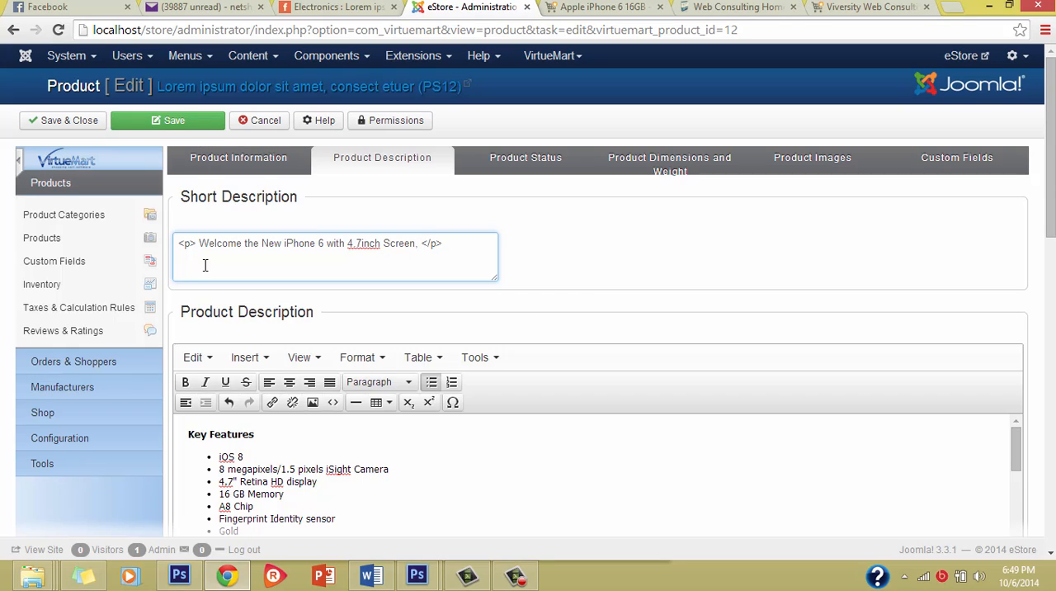
pyautogui.write('fATE')
# Continue the short description with "Faster Processor and Better Os... 16GB".
pyautogui.press('BackSpace')
pyautogui.press('BackSpace')
pyautogui.press('BackSpace')
pyautogui.press('BackSpace')
pyautogui.write('FS')
pyautogui.press('BackSpace')
pyautogui.write('aster Processor and Better Os... 16')
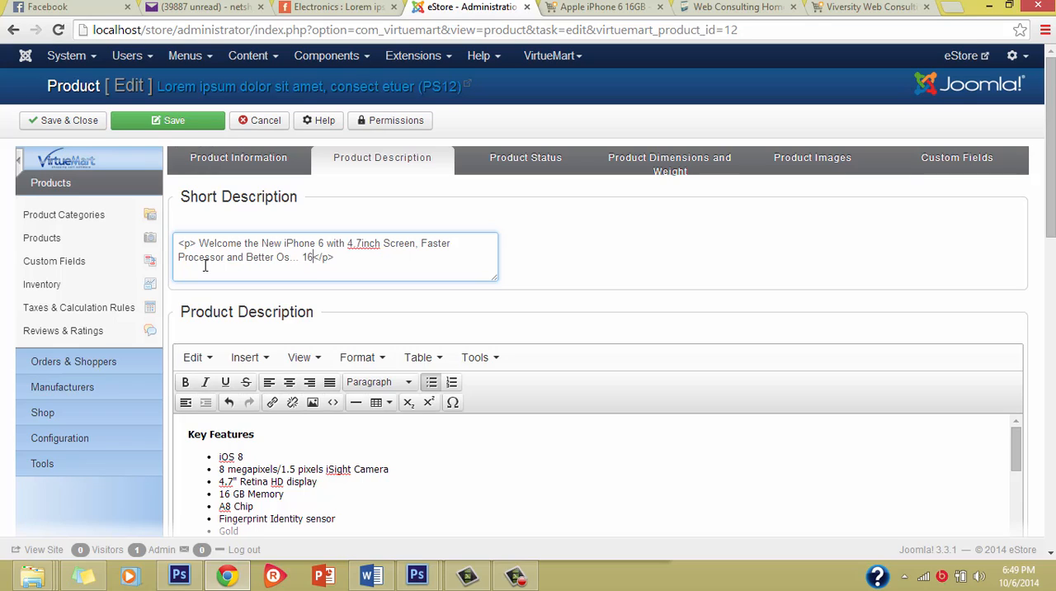
pyautogui.write('GB')
# Set the low stock notification to 3 in the product status settings.
pyautogui.scroll(-5, 445, 437)
pyautogui.scroll(-5, 458, 421)
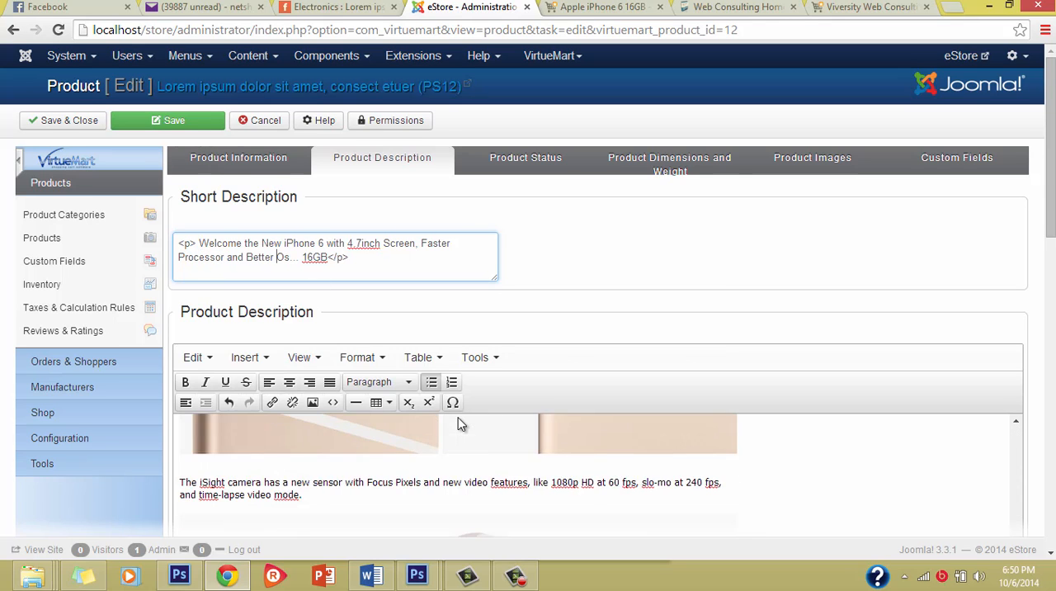
pyautogui.scroll(3, 322, 425)
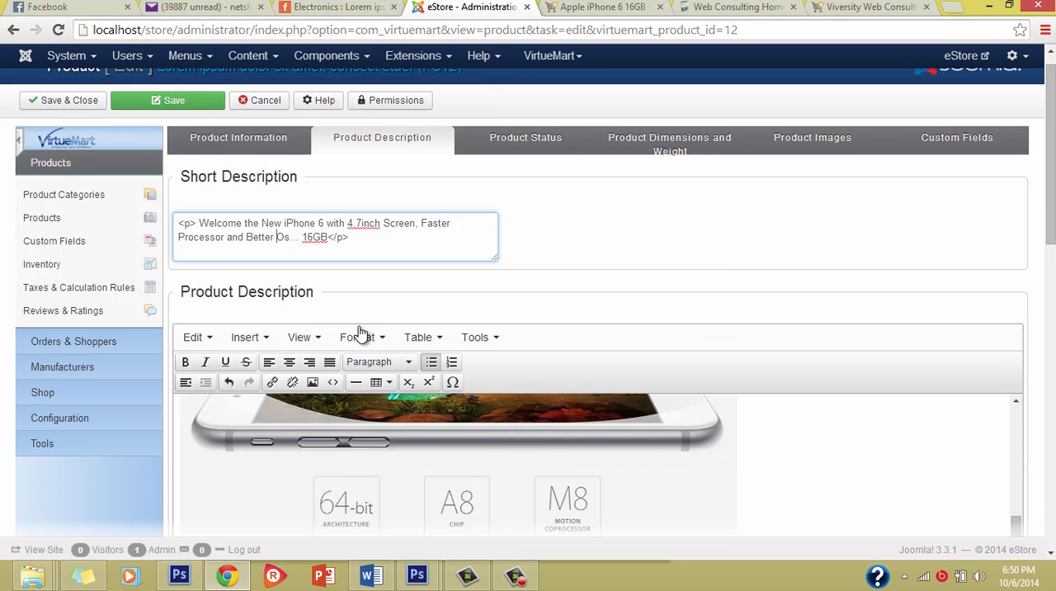
pyautogui.scroll(1, 342, 289)
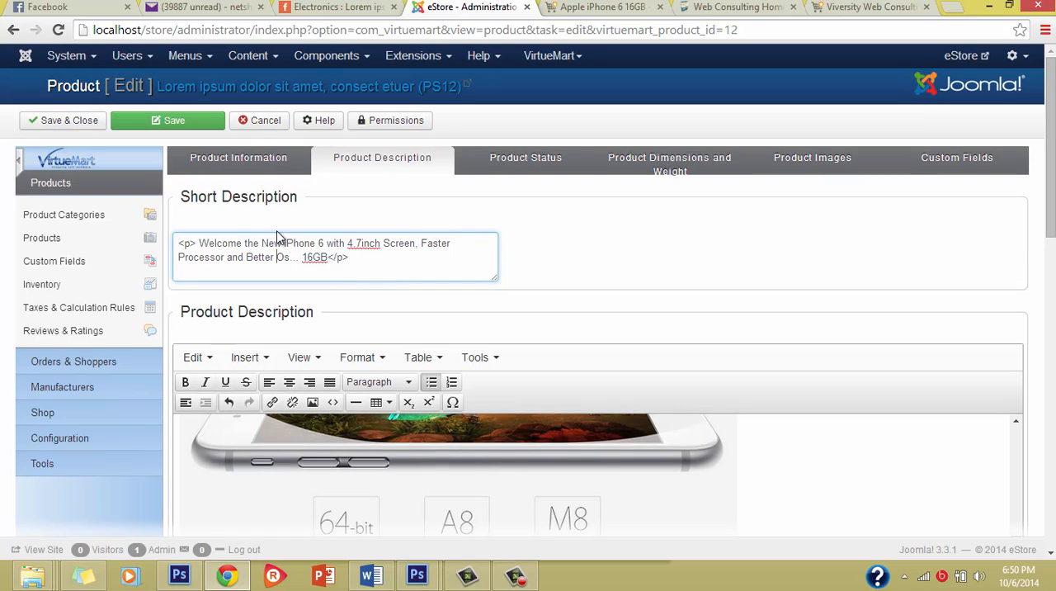
pyautogui.click(498, 161)
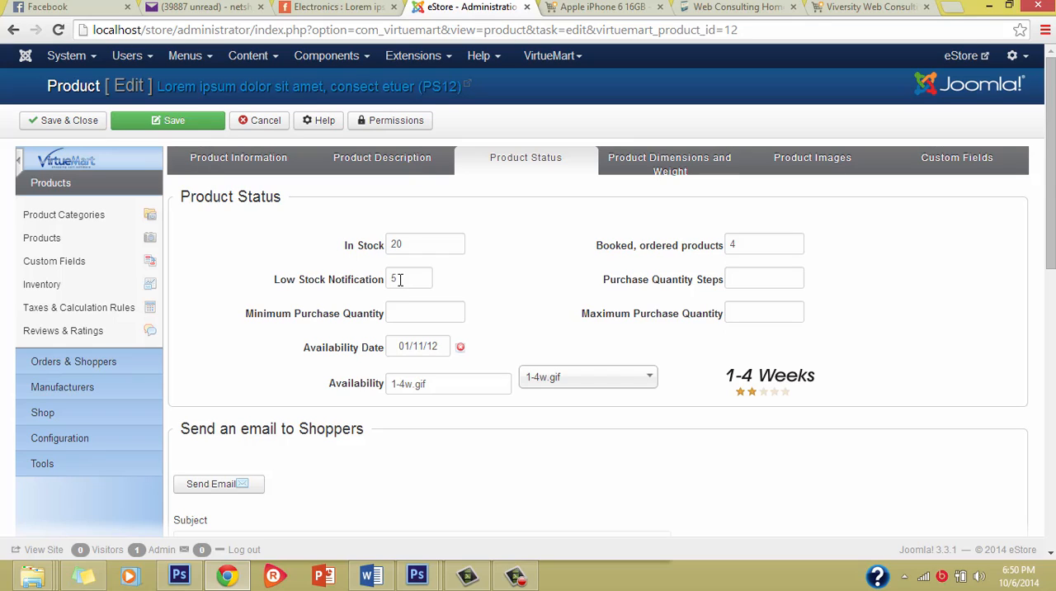
pyautogui.moveTo(401, 279); pyautogui.dragTo(338, 280)
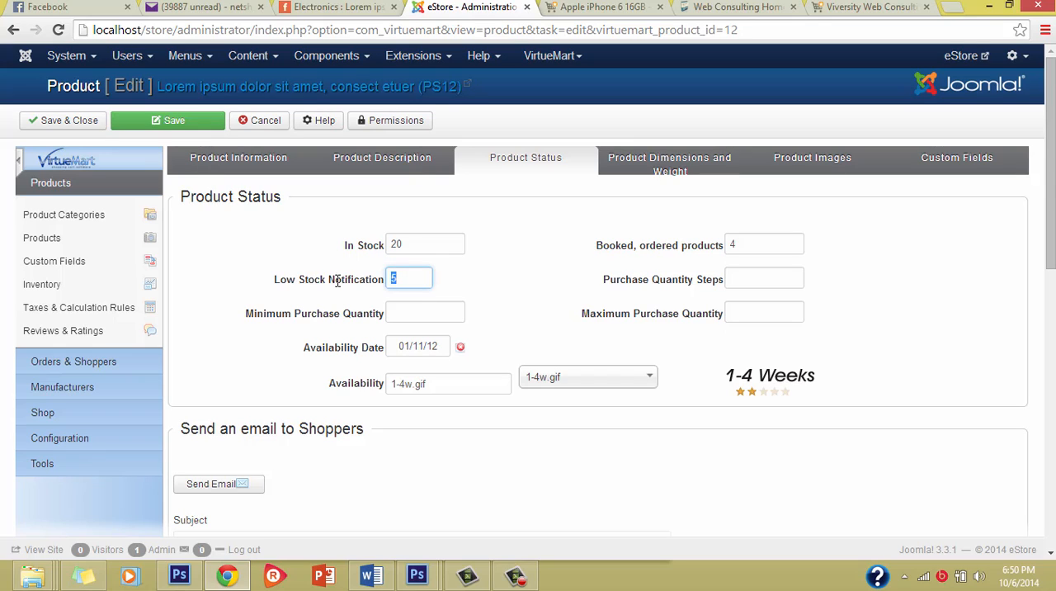
pyautogui.write('3')
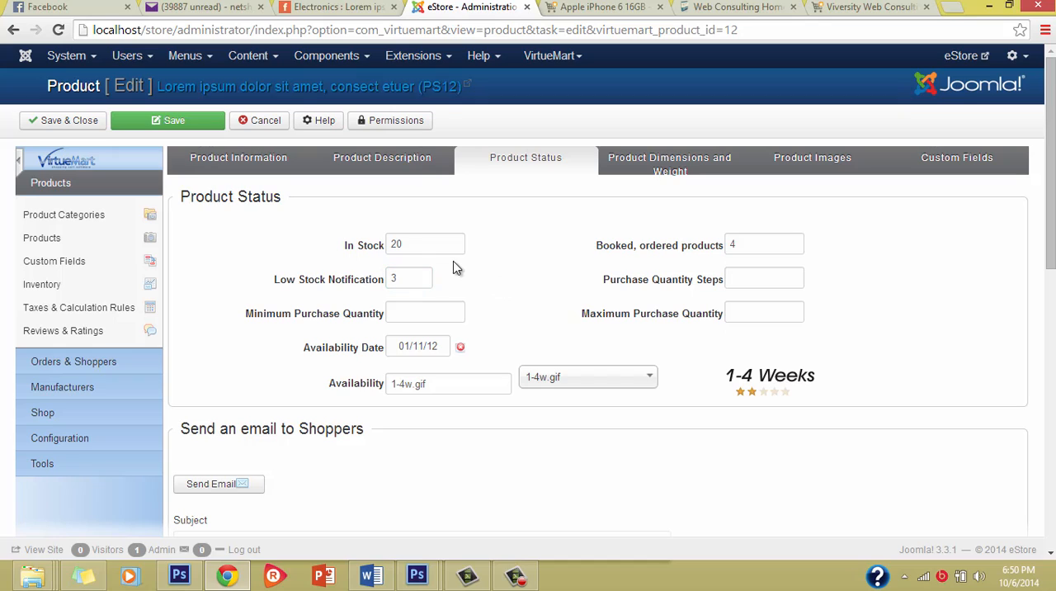
pyautogui.click(440, 247)
pyautogui.click(459, 283)
pyautogui.click(396, 314)
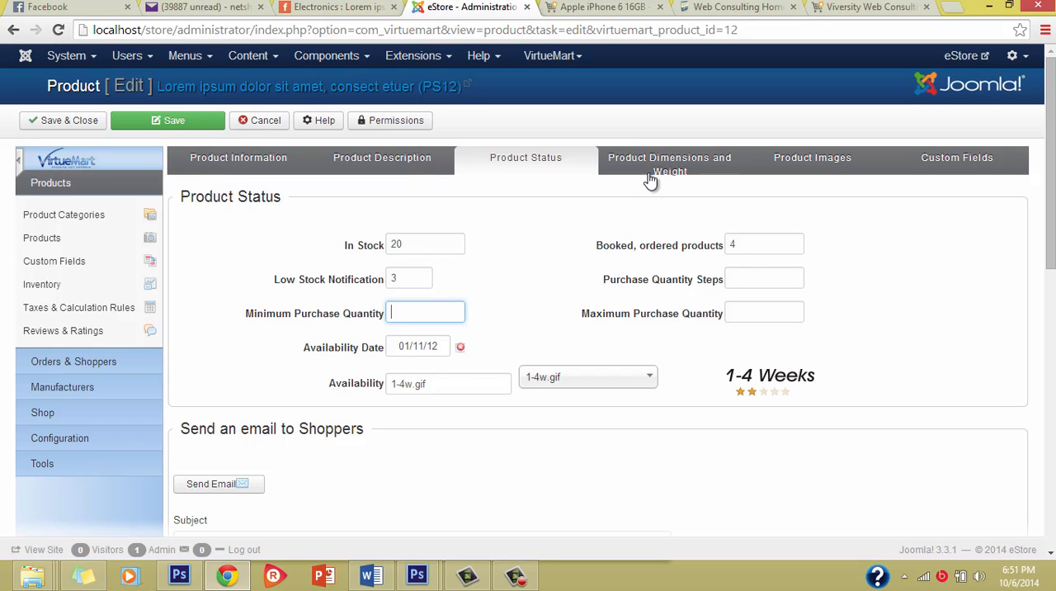
# Look over the section for e-mailing shoppers and open the product dimensions and weight settings.
pyautogui.scroll(-3, 483, 347)
pyautogui.scroll(-3, 484, 342)
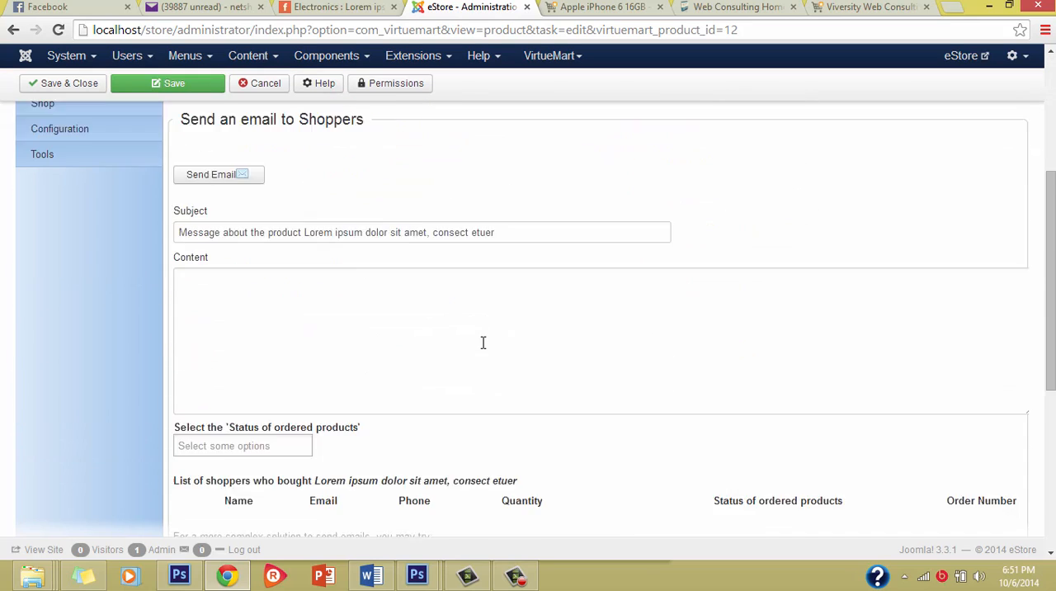
pyautogui.scroll(6, 483, 343)
pyautogui.click(670, 172)
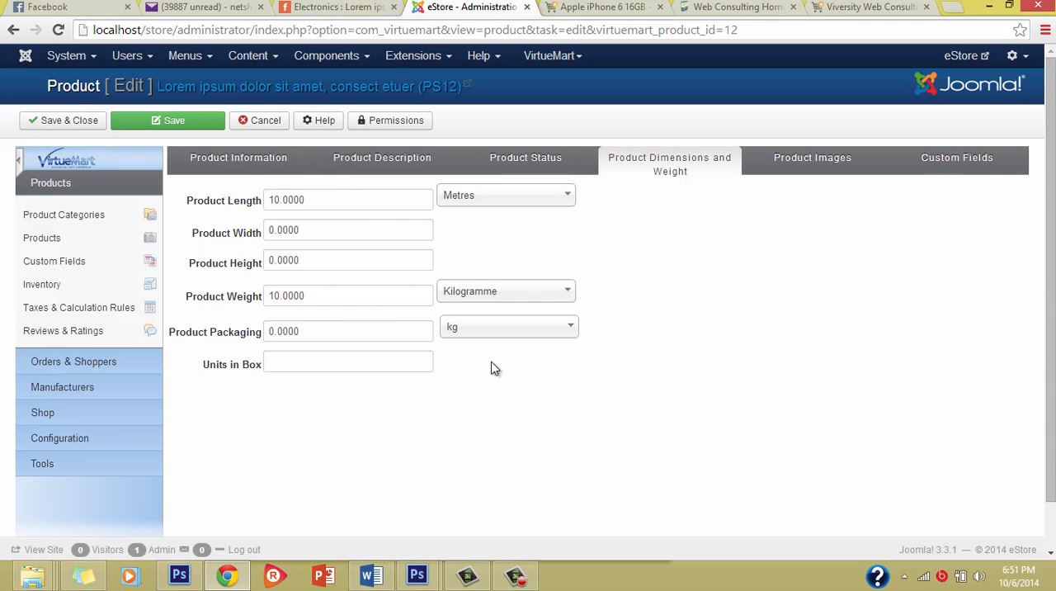
# Review the product information, both descriptions, the product status and the dimensions and weight settings.
pyautogui.click(276, 169)
pyautogui.scroll(-10, 449, 402)
pyautogui.scroll(5, 434, 372)
pyautogui.click(385, 171)
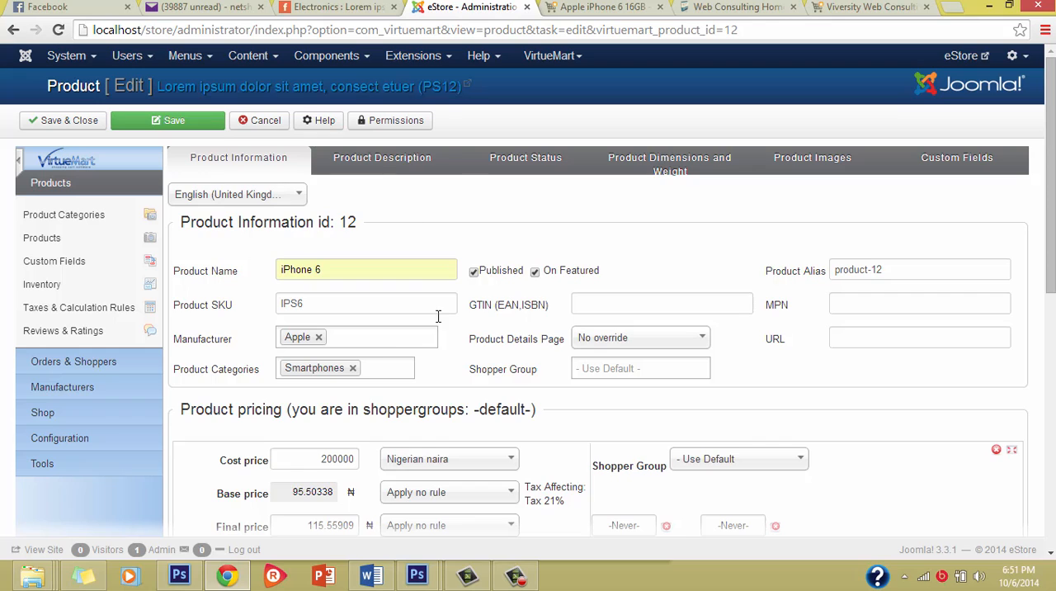
pyautogui.scroll(-1, 489, 411)
pyautogui.scroll(2, 492, 415)
pyautogui.scroll(5, 493, 421)
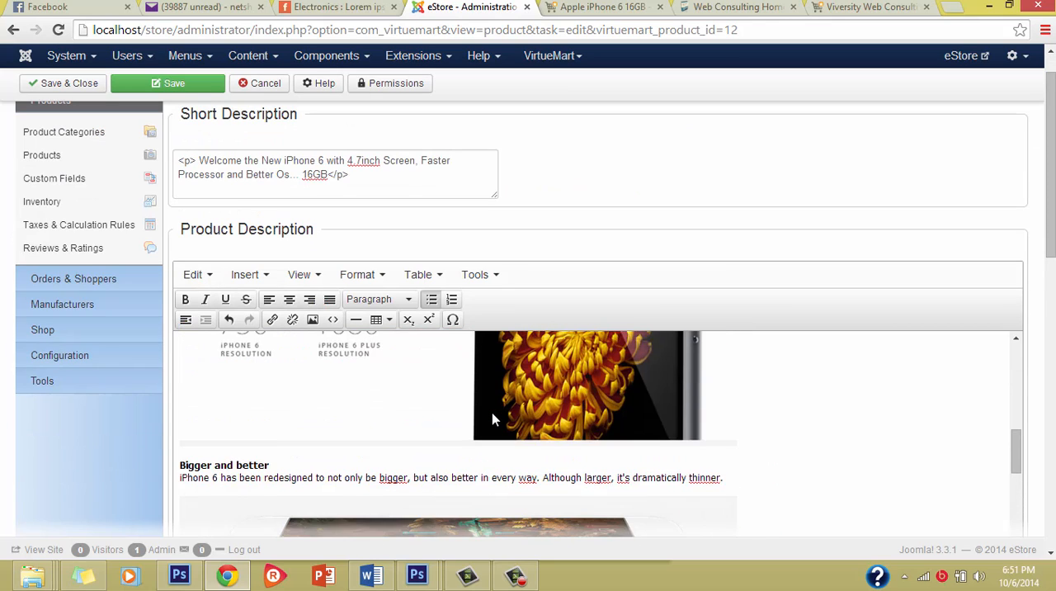
pyautogui.scroll(5, 491, 416)
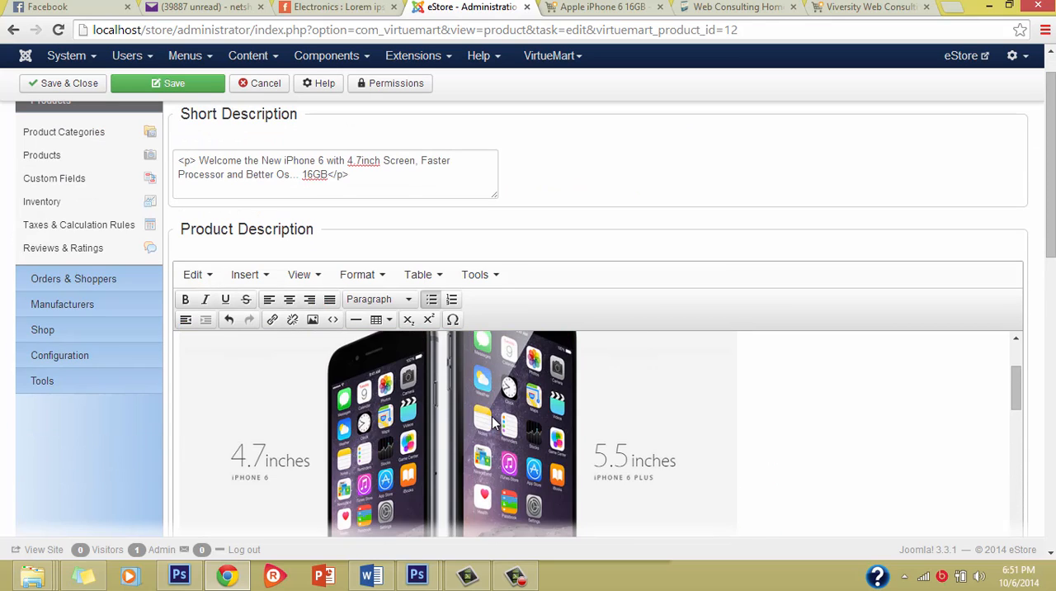
pyautogui.scroll(5, 493, 443)
pyautogui.scroll(-3, 493, 443)
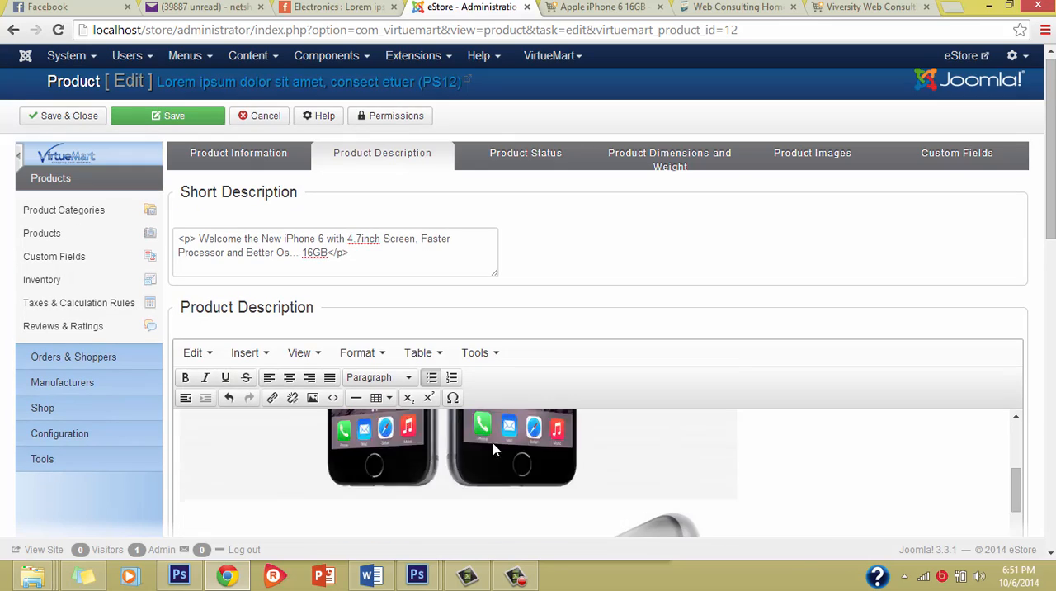
pyautogui.click(551, 162)
pyautogui.click(661, 165)
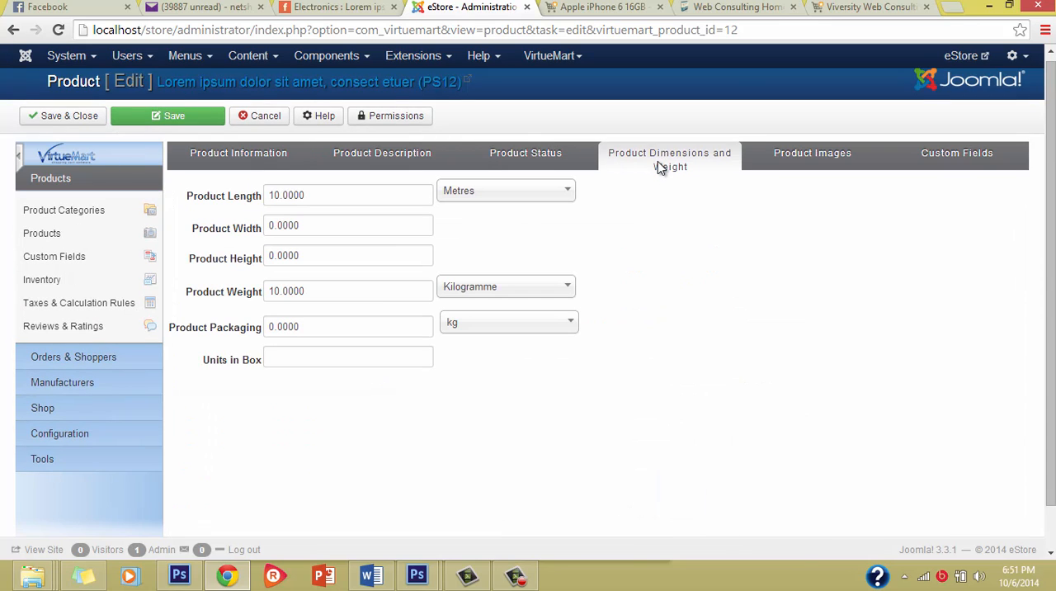
# Choose iphone6.jpg from the New > product folder on the desktop as the product image file to upload.
pyautogui.click(806, 150)
pyautogui.scroll(-10, 505, 371)
pyautogui.scroll(2, 512, 348)
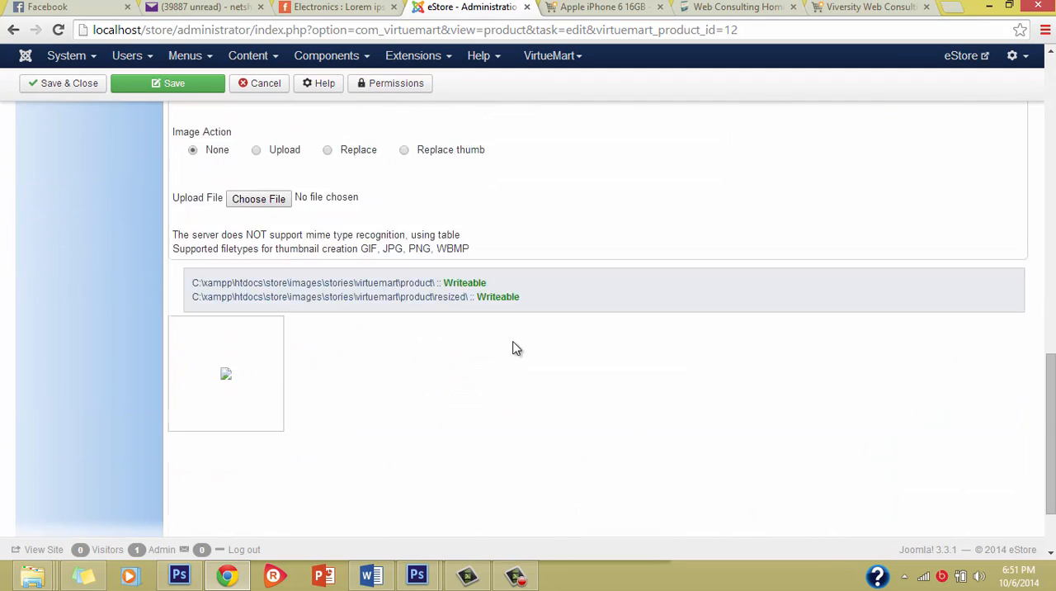
pyautogui.click(260, 349)
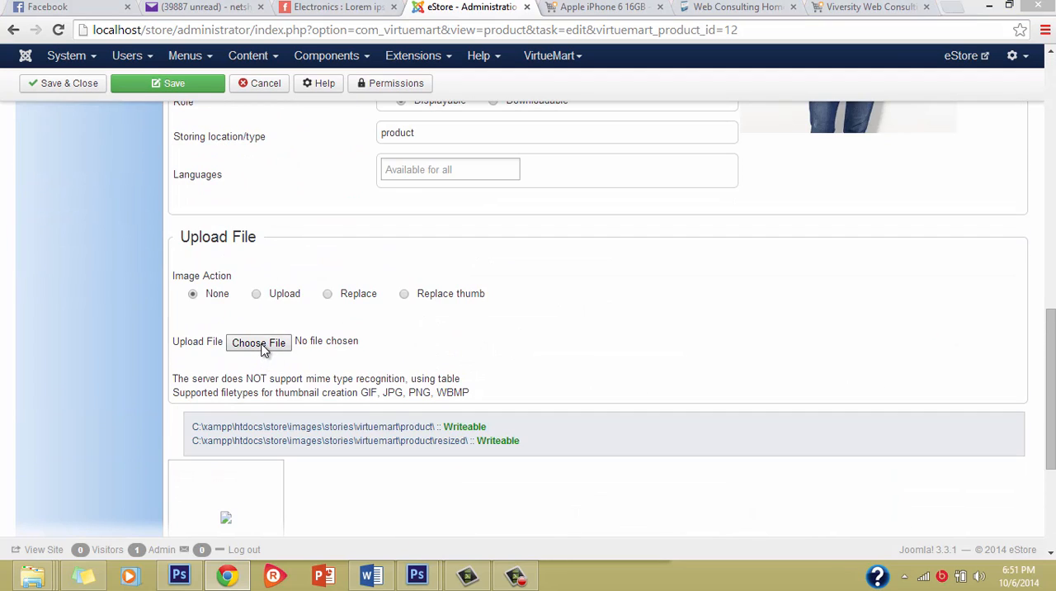
pyautogui.scroll(-3, 421, 386)
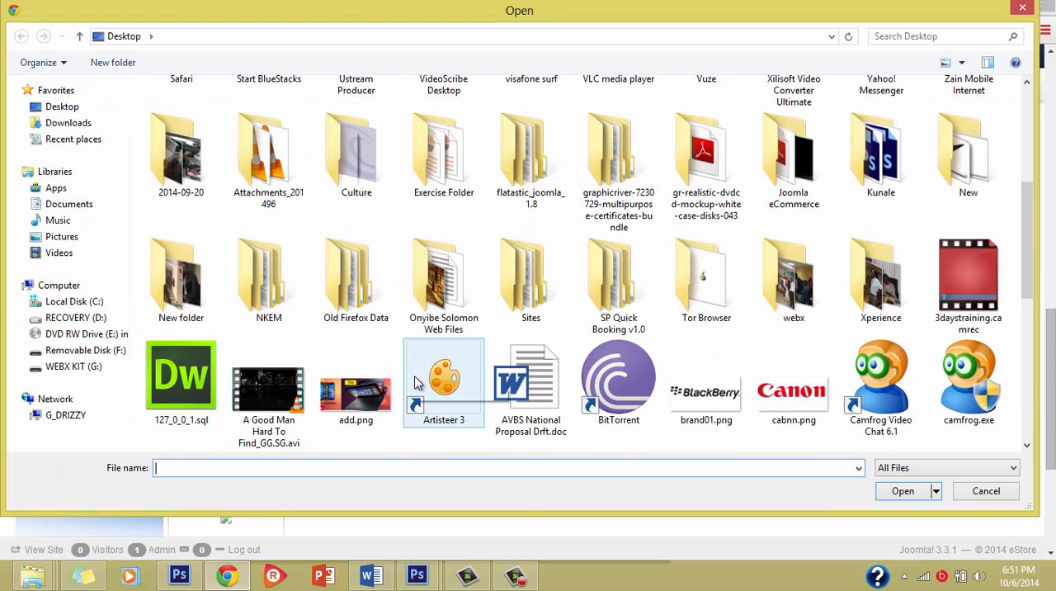
pyautogui.doubleClick(986, 174)
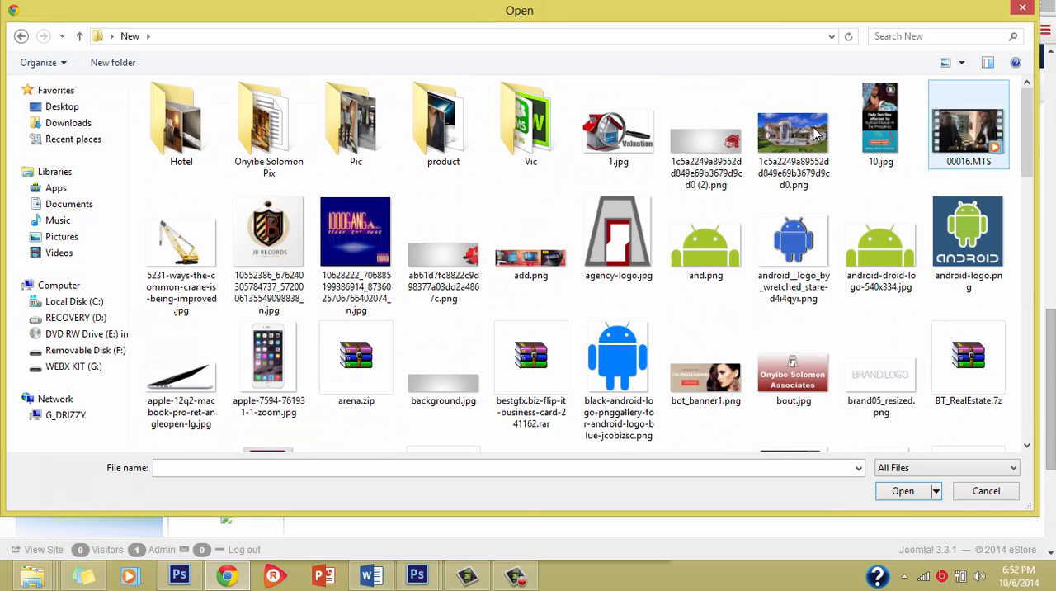
pyautogui.doubleClick(452, 155)
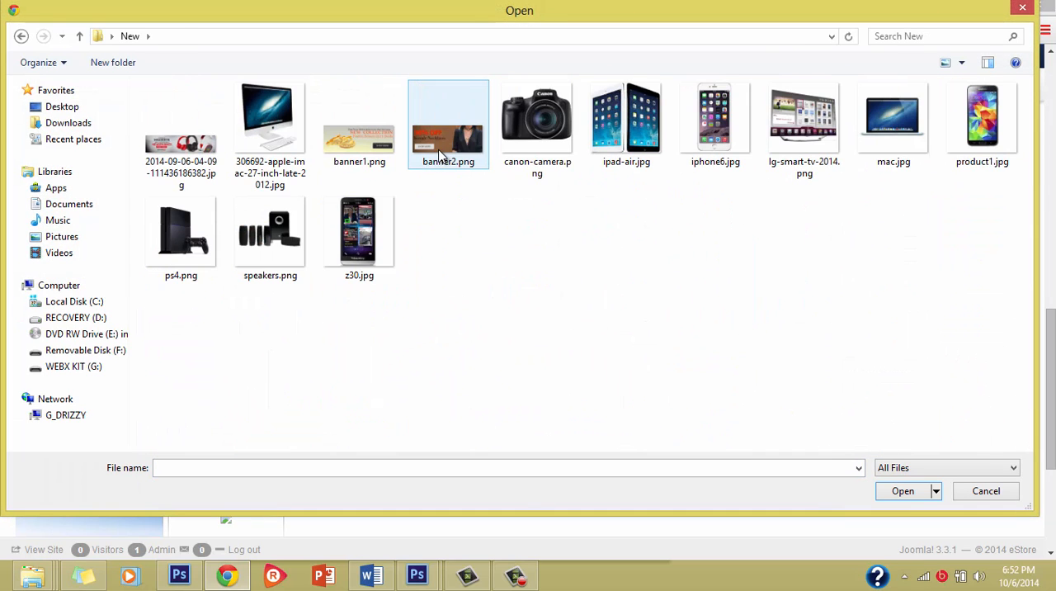
pyautogui.doubleClick(715, 142)
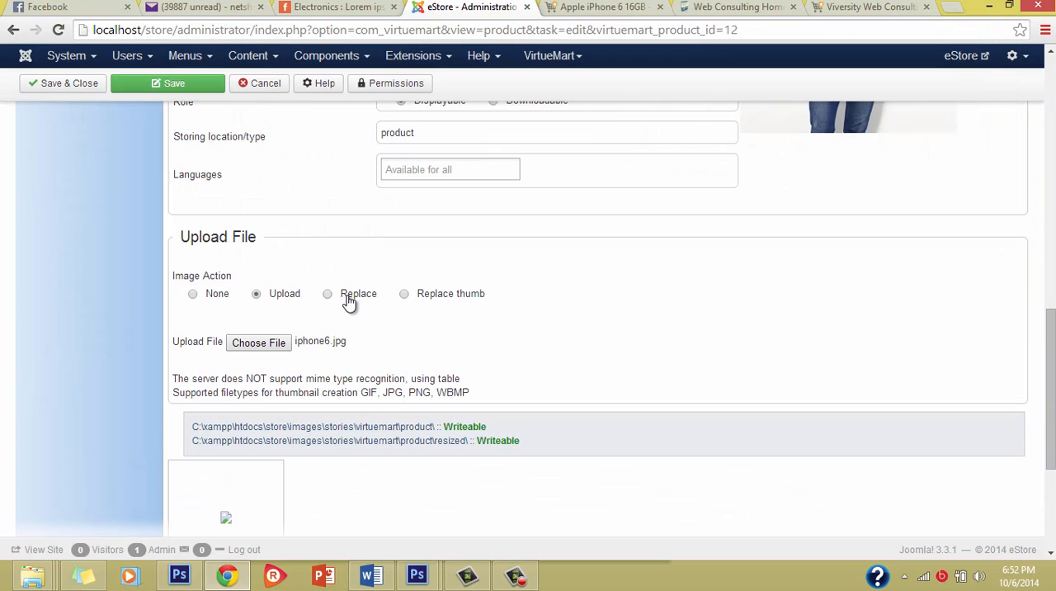
# Set the image action to Replace for iphone6.jpg and save the product.
pyautogui.click(331, 296)
pyautogui.click(188, 84)
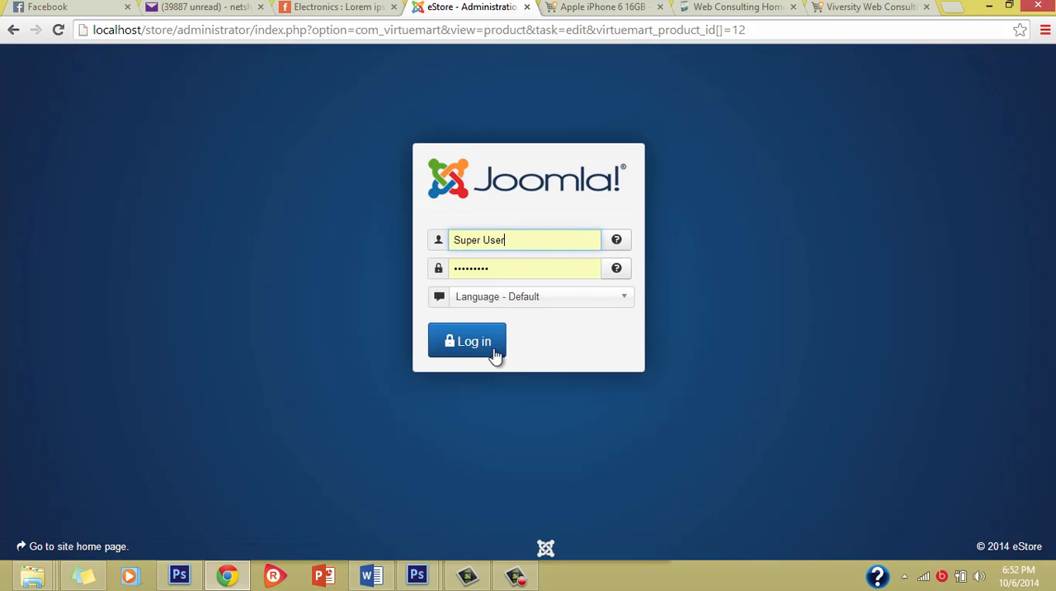
# Log back in to the site administration, replacing the prefilled username with admin and entering the account password.
pyautogui.click(488, 353)
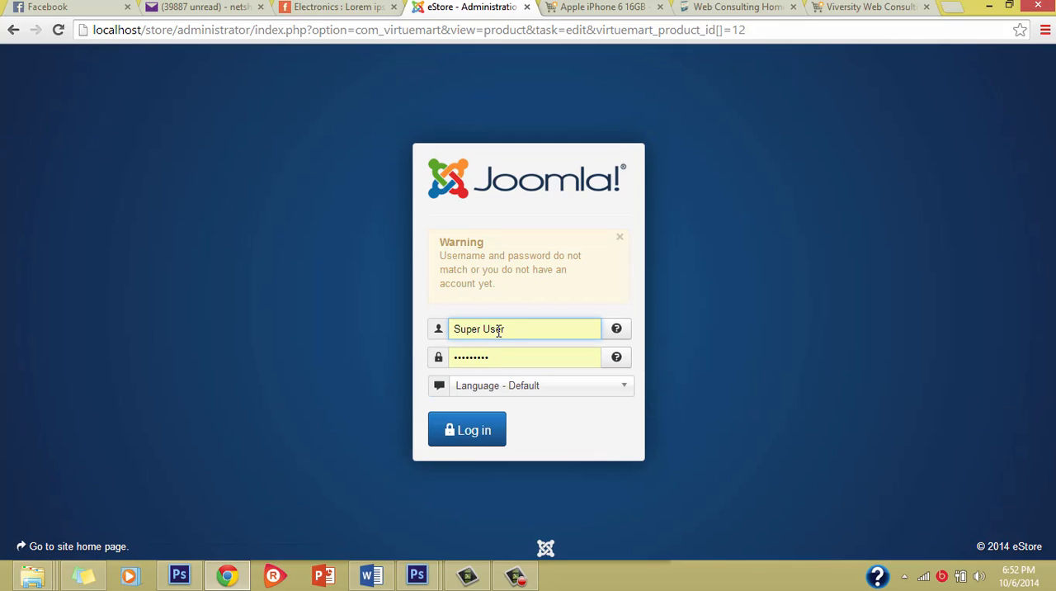
pyautogui.tripleClick(499, 332)
pyautogui.write('admin')
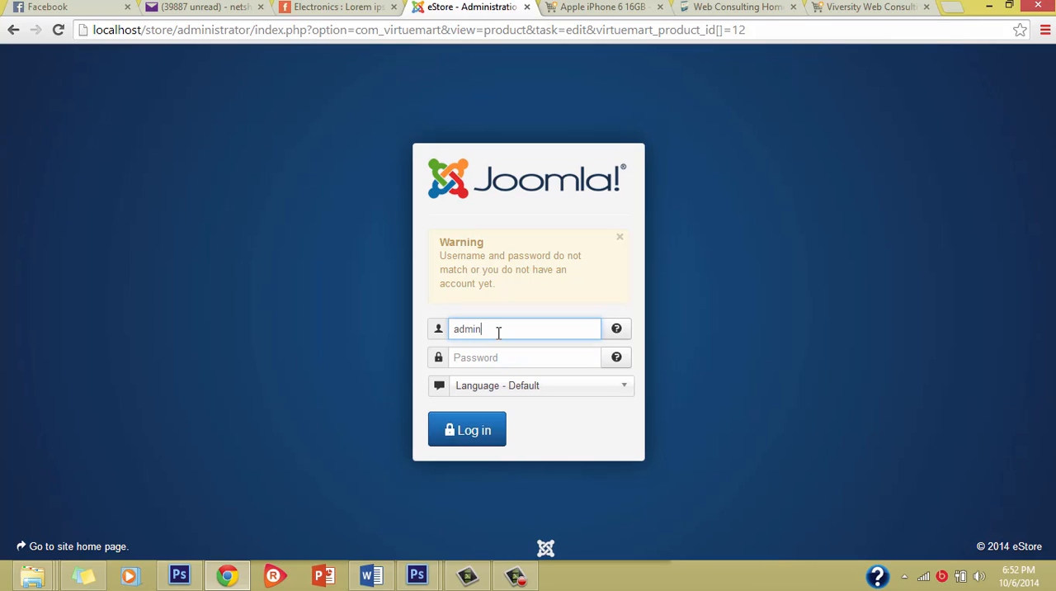
pyautogui.press('Tab')
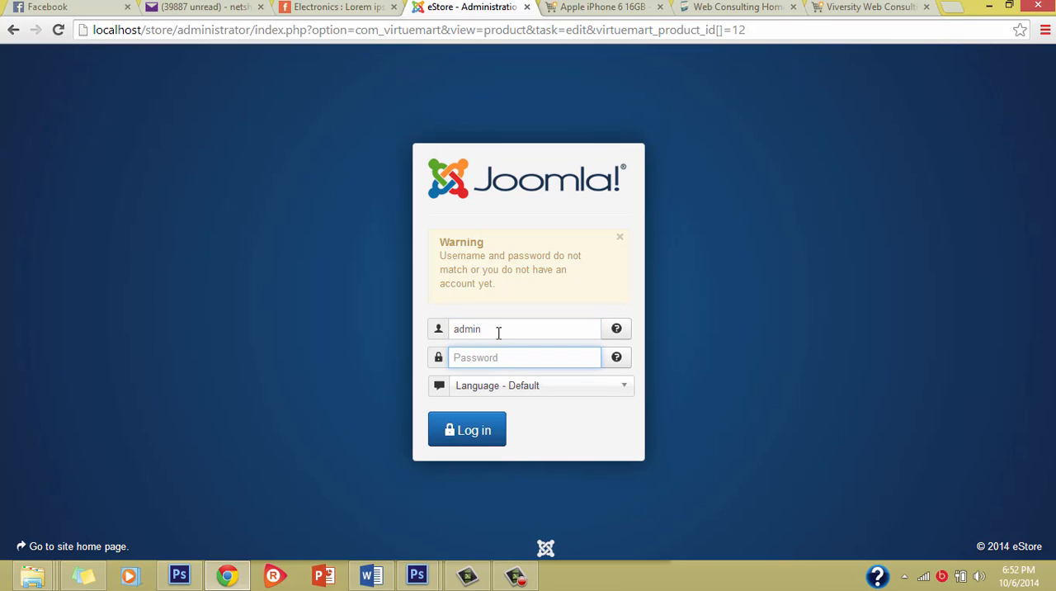
pyautogui.write('••••')
pyautogui.press('Return')
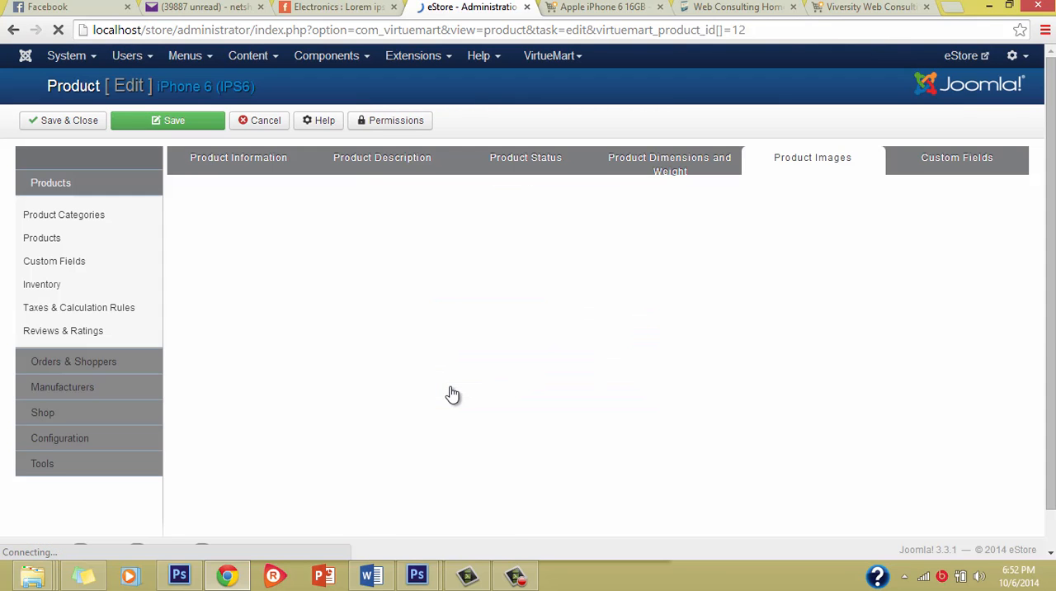
# Examine the replaced iPhone 6 picture and its image information in the product's image settings.
pyautogui.scroll(-7, 453, 392)
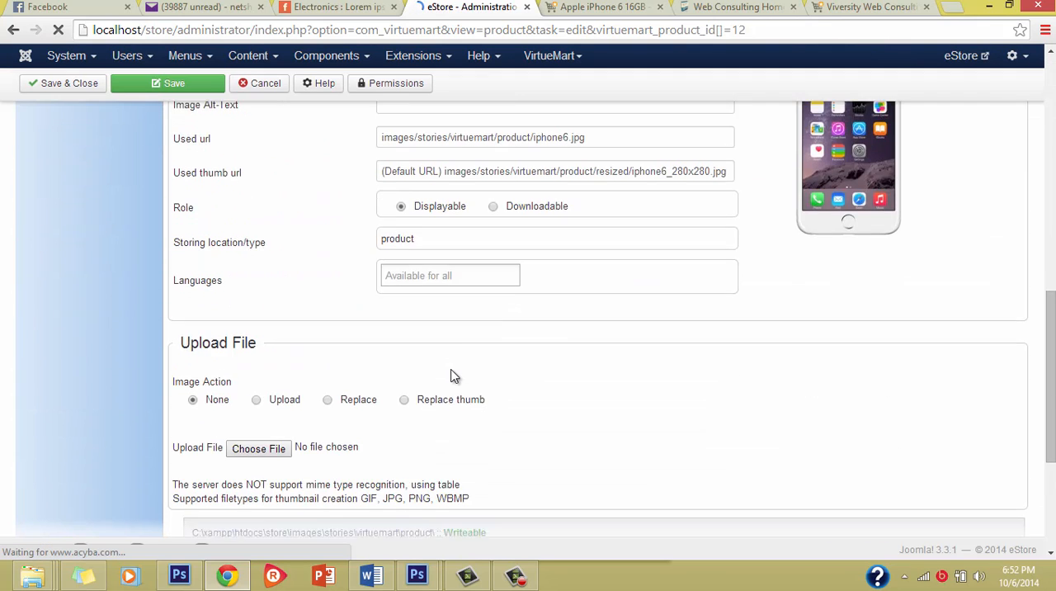
pyautogui.scroll(7, 451, 377)
pyautogui.scroll(-7, 453, 377)
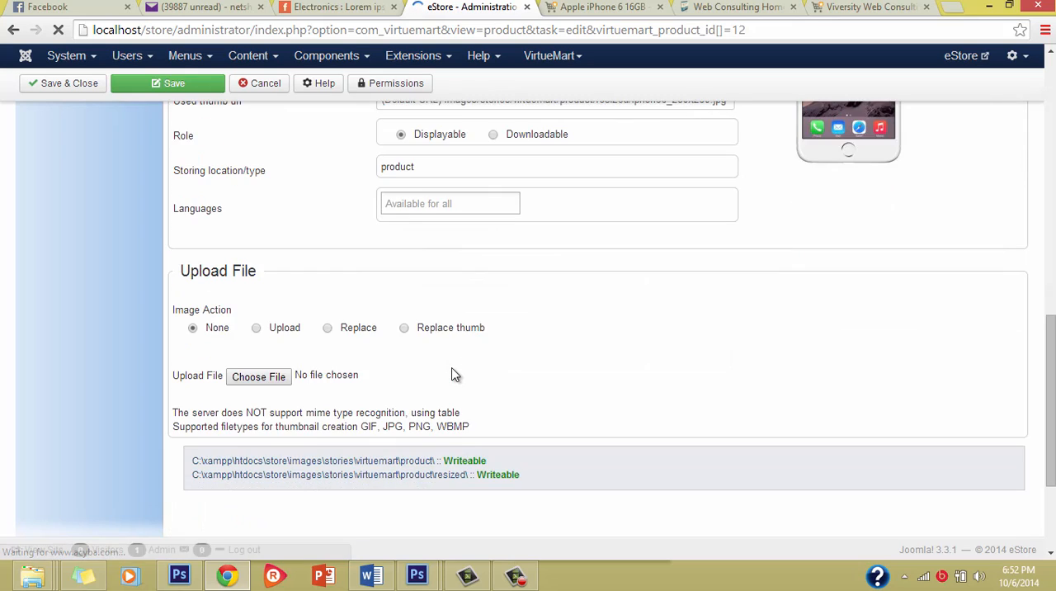
pyautogui.scroll(7, 452, 373)
pyautogui.scroll(1, 453, 376)
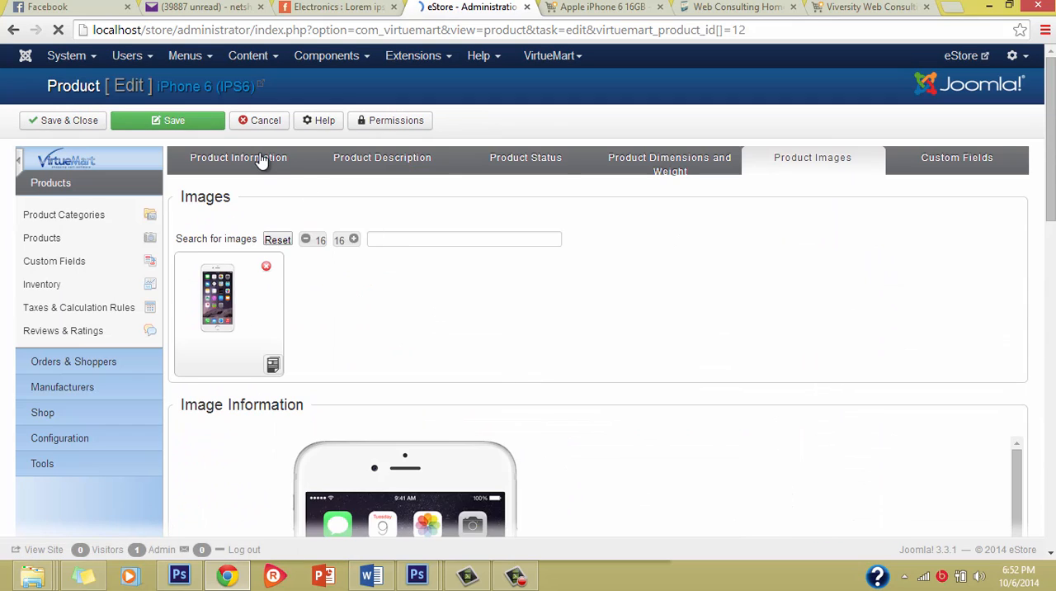
pyautogui.click(260, 158)
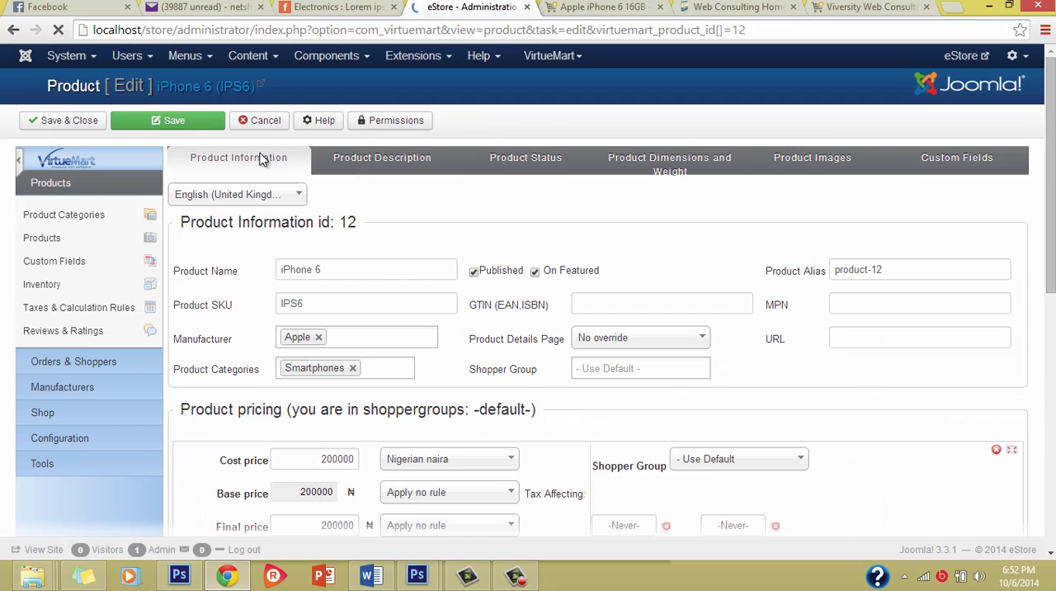
pyautogui.click(814, 165)
pyautogui.scroll(-5, 500, 365)
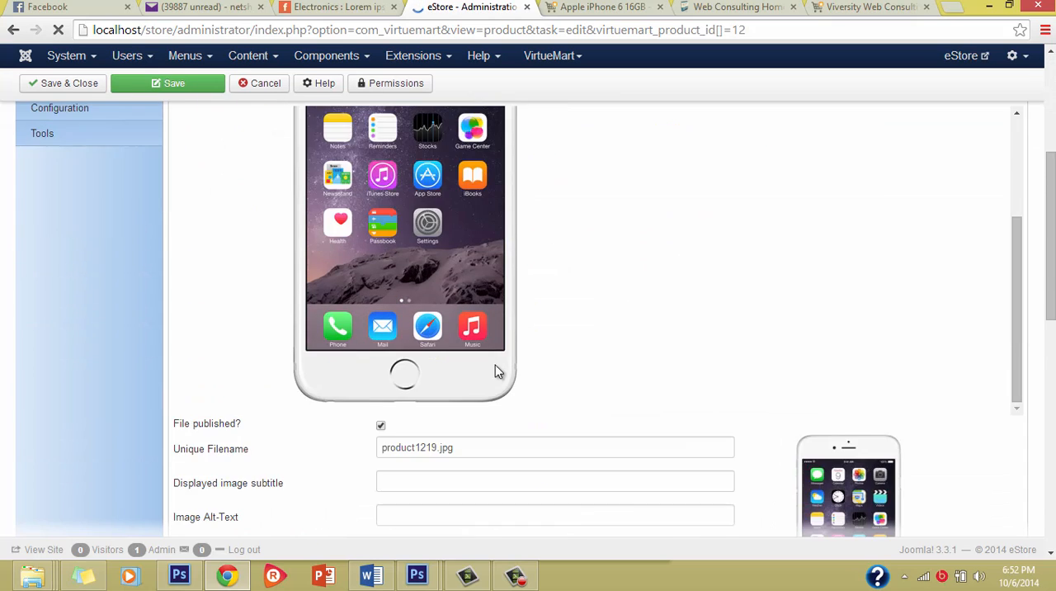
pyautogui.scroll(5, 497, 367)
pyautogui.scroll(-2, 683, 333)
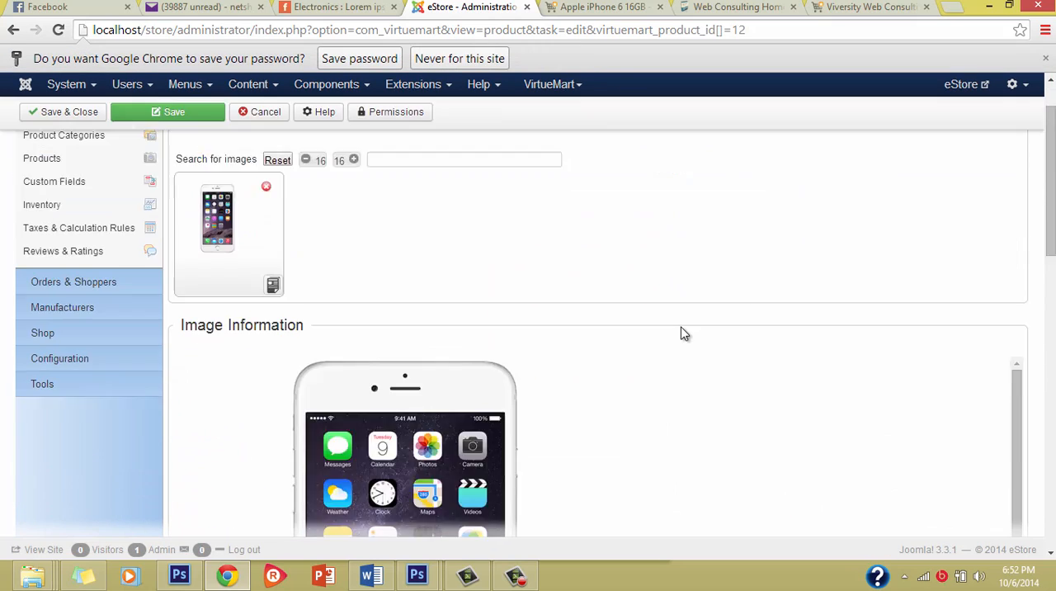
pyautogui.scroll(5, 683, 333)
# Review the iPhone 6 product's descriptions, stock status, general information and pricing.
pyautogui.click(364, 177)
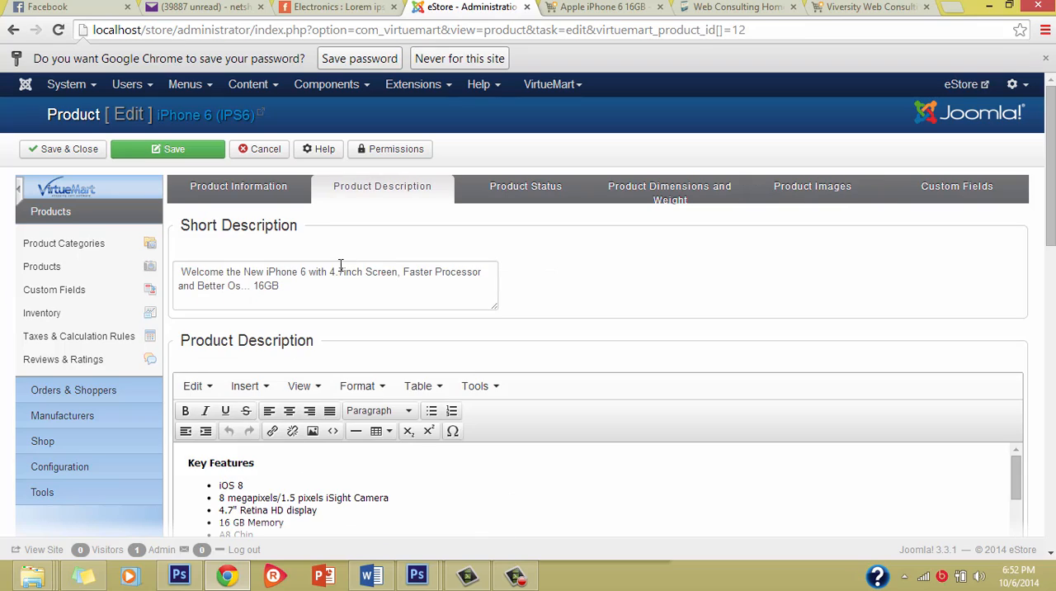
pyautogui.scroll(-5, 356, 306)
pyautogui.scroll(5, 372, 264)
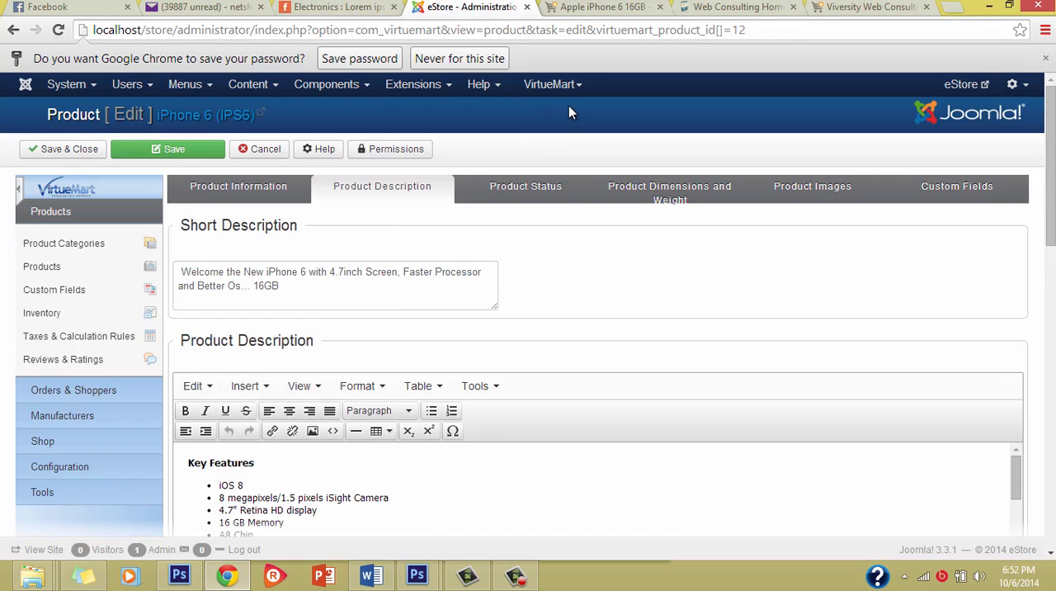
pyautogui.click(523, 187)
pyautogui.click(828, 198)
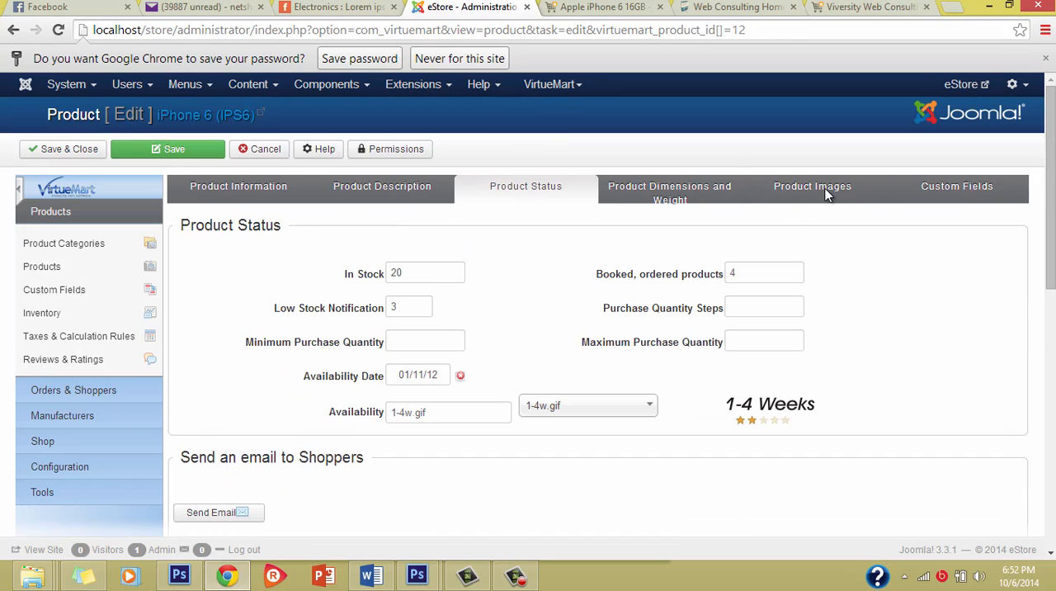
pyautogui.click(285, 191)
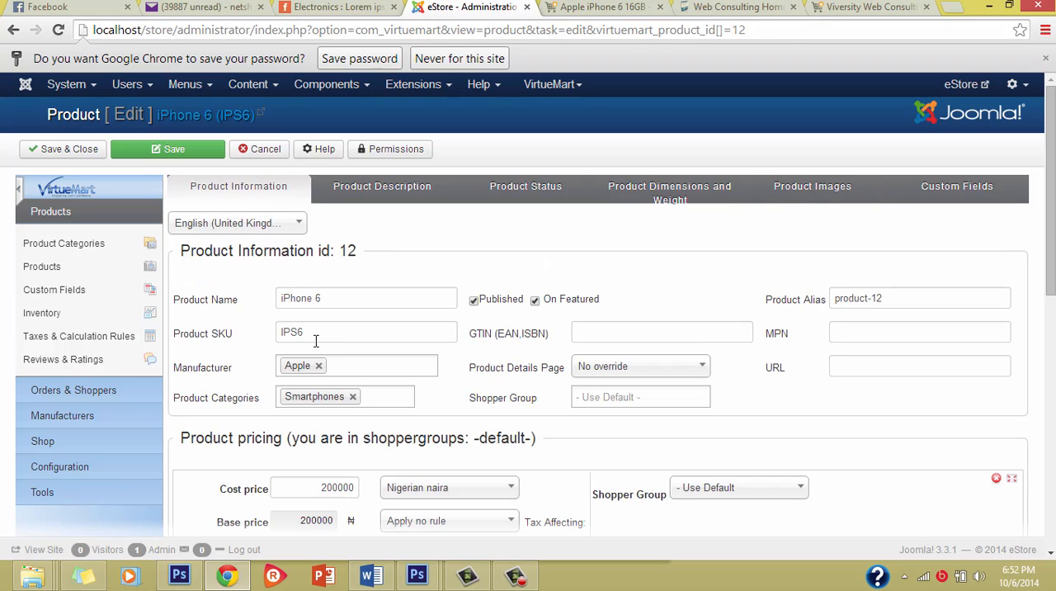
pyautogui.scroll(-2, 640, 485)
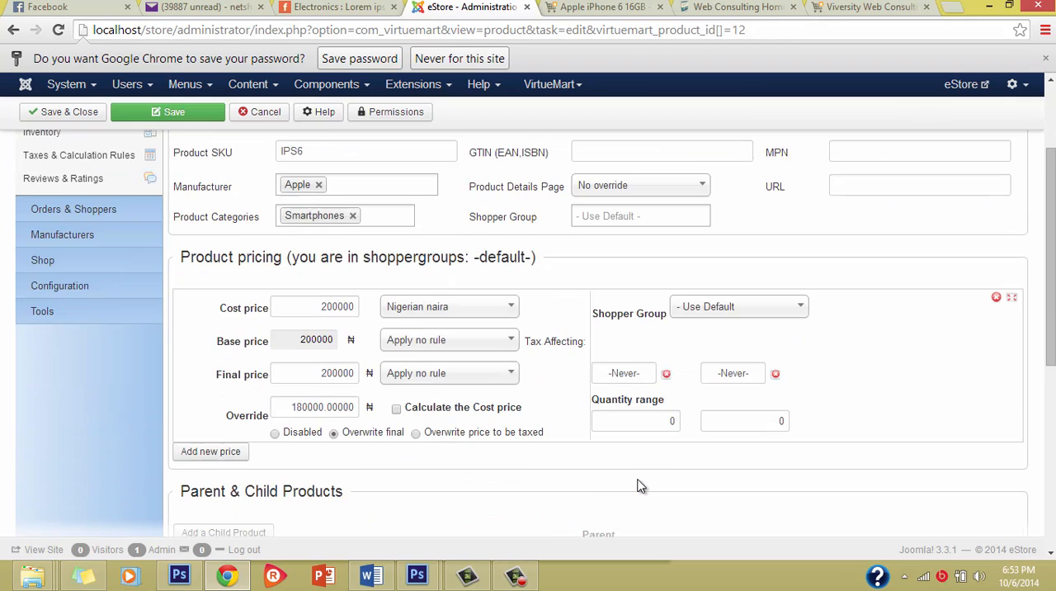
pyautogui.scroll(2, 639, 486)
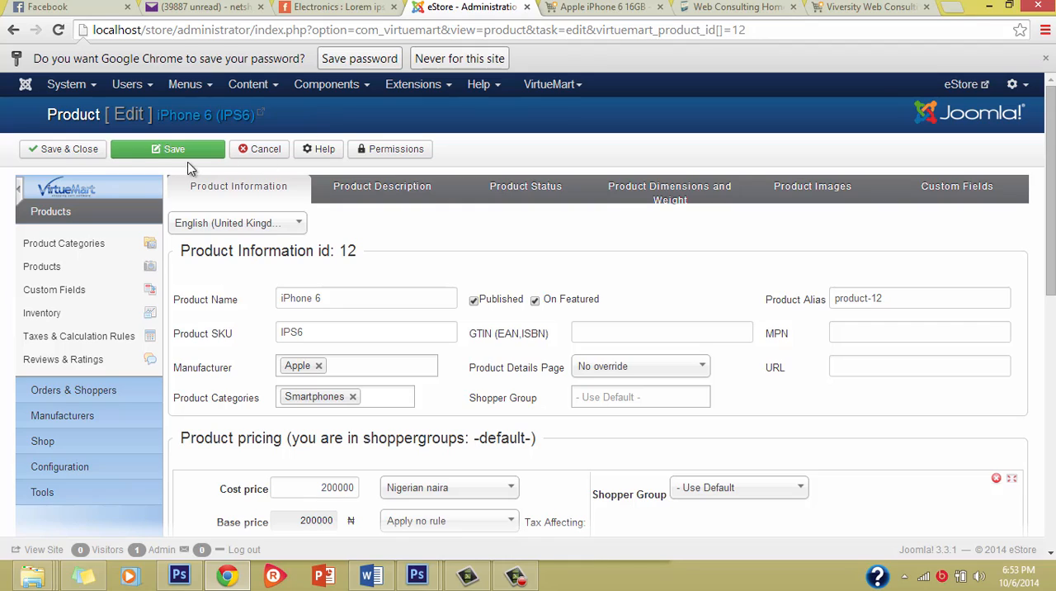
# Save and close the iPhone 6 product, and look through the product list.
pyautogui.click(91, 157)
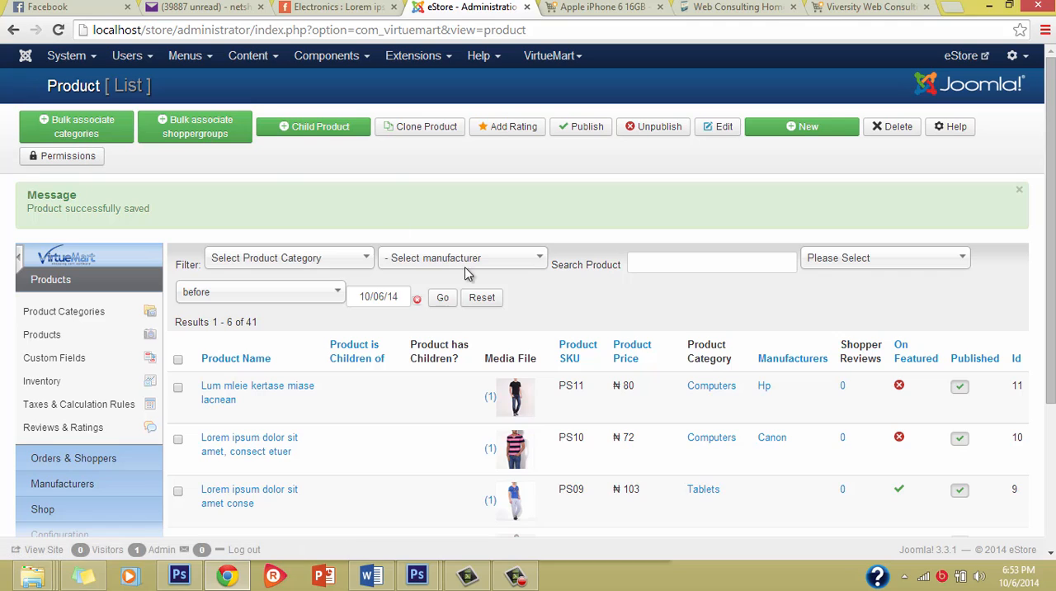
pyautogui.scroll(-3, 509, 325)
pyautogui.scroll(2, 509, 324)
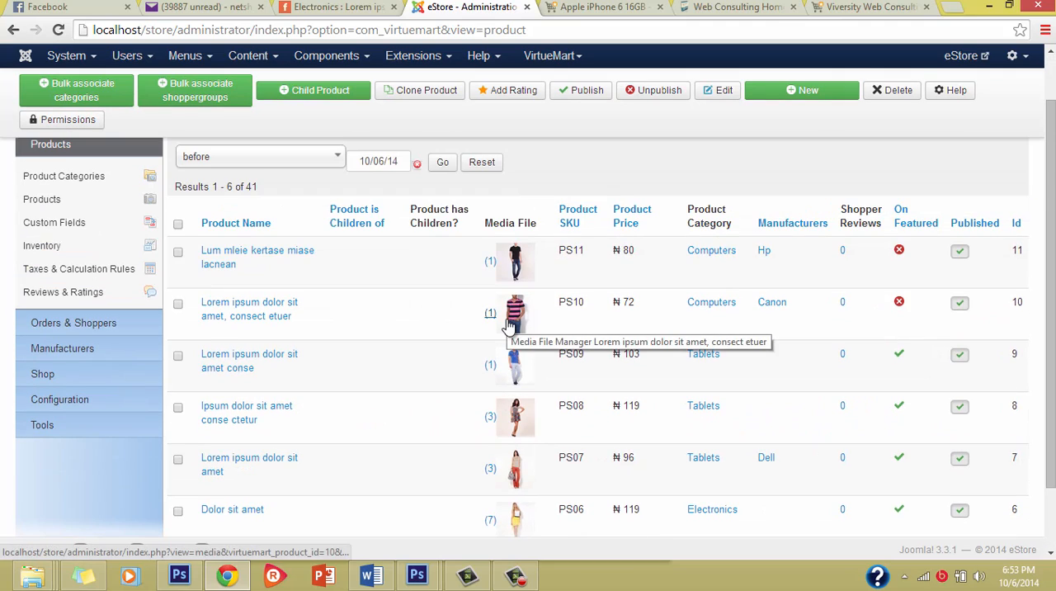
pyautogui.scroll(1, 509, 324)
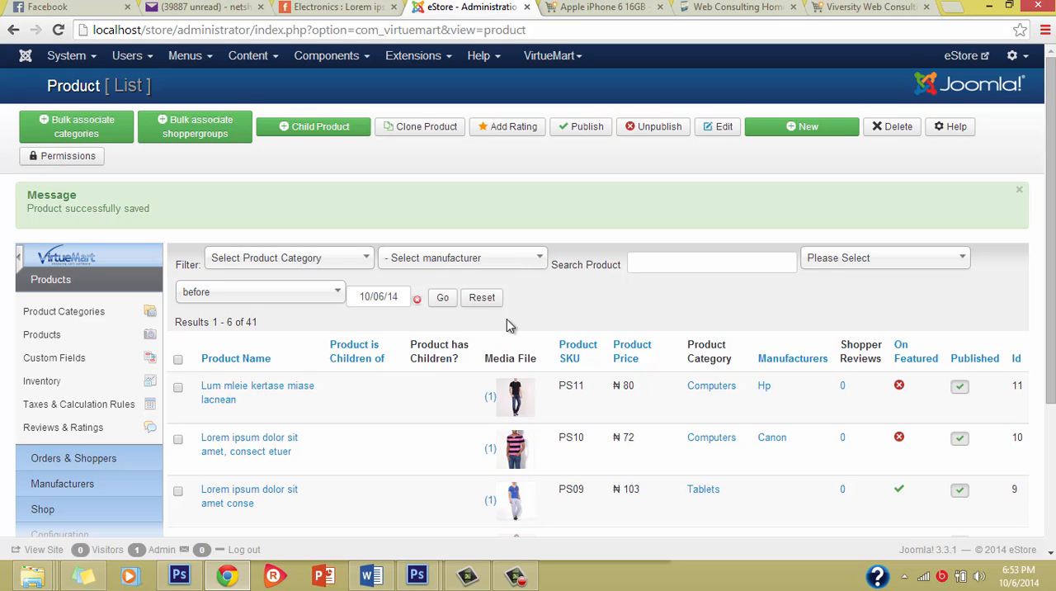
pyautogui.scroll(-3, 344, 446)
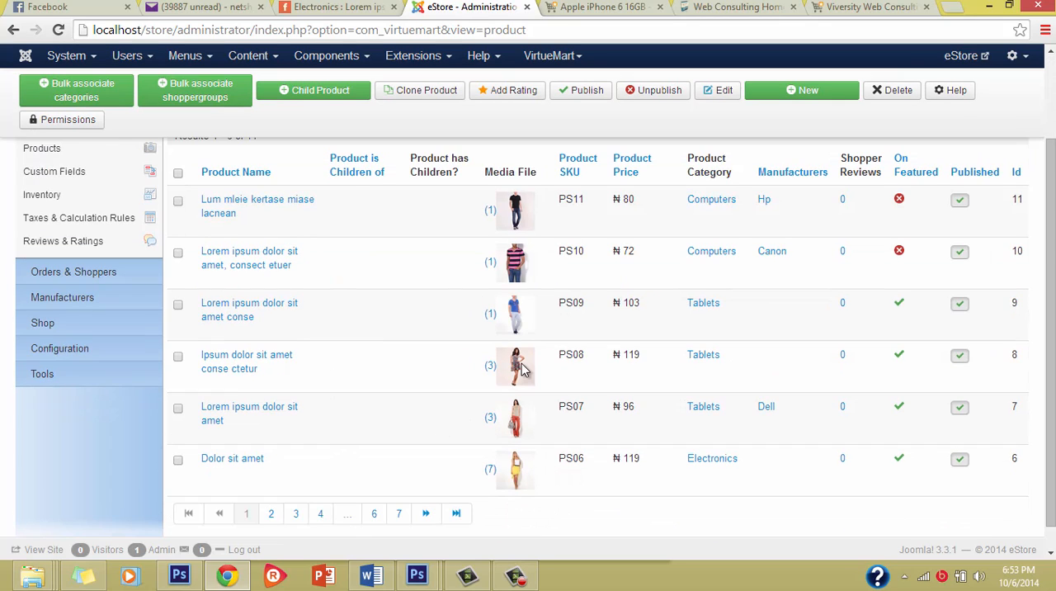
pyautogui.scroll(3, 294, 283)
pyautogui.scroll(-3, 294, 276)
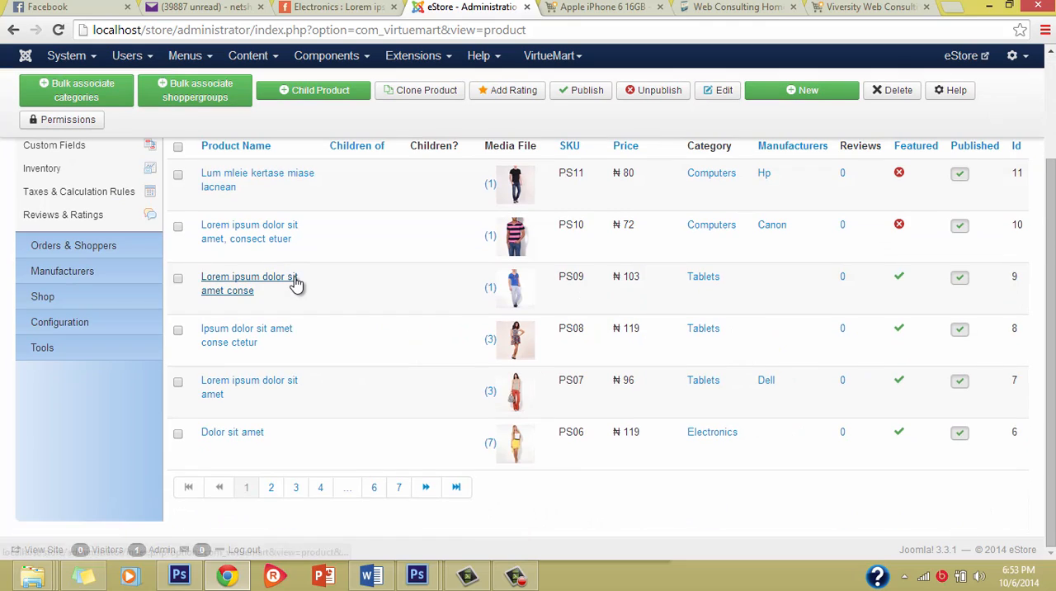
pyautogui.scroll(1, 295, 276)
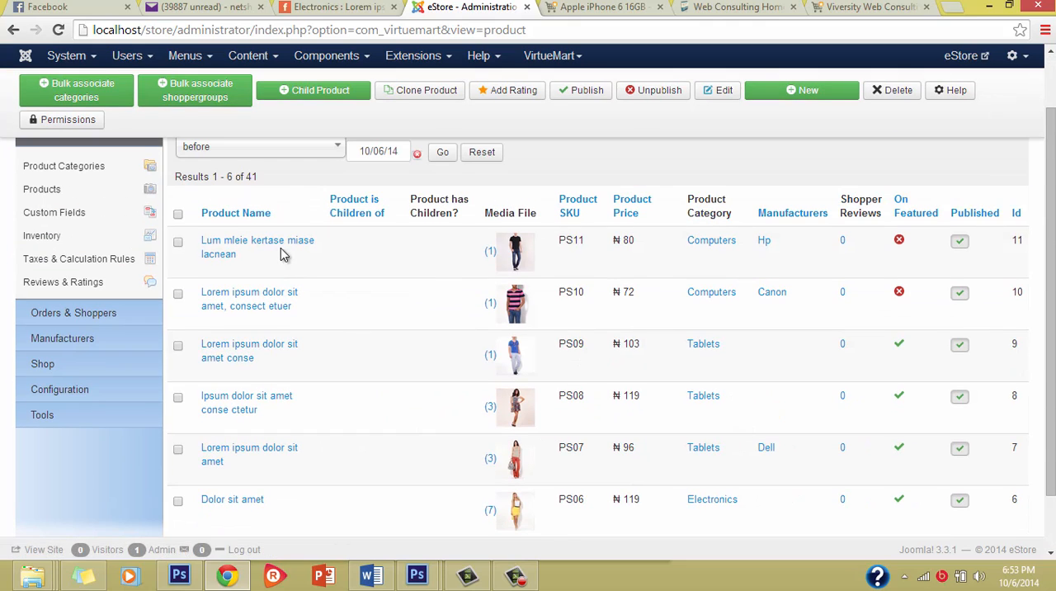
pyautogui.scroll(2, 342, 275)
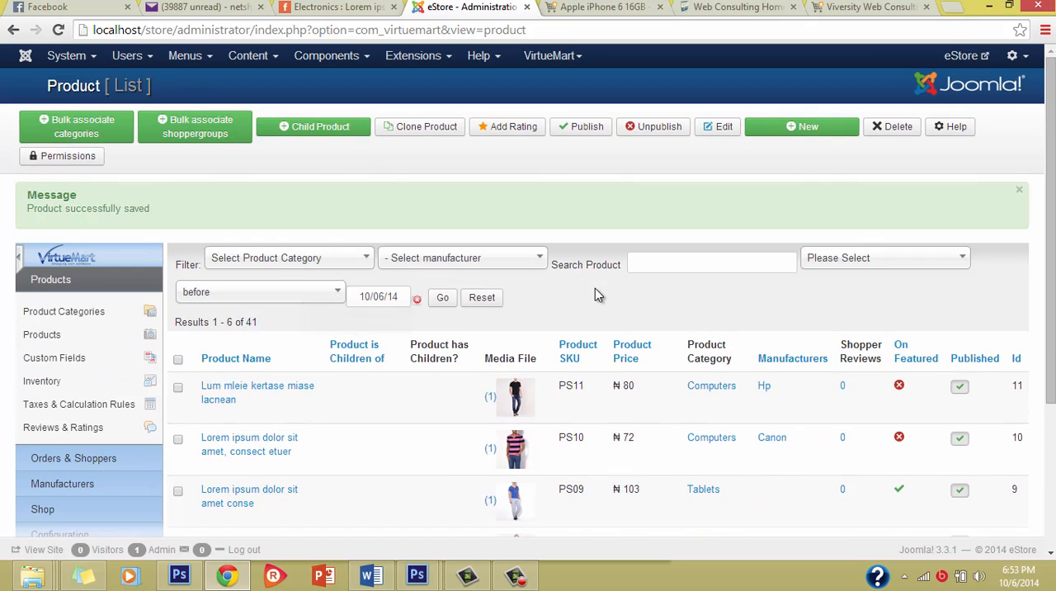
# Create a new product with the name BlackBerry Z30 and the SKU BS30.
pyautogui.click(808, 128)
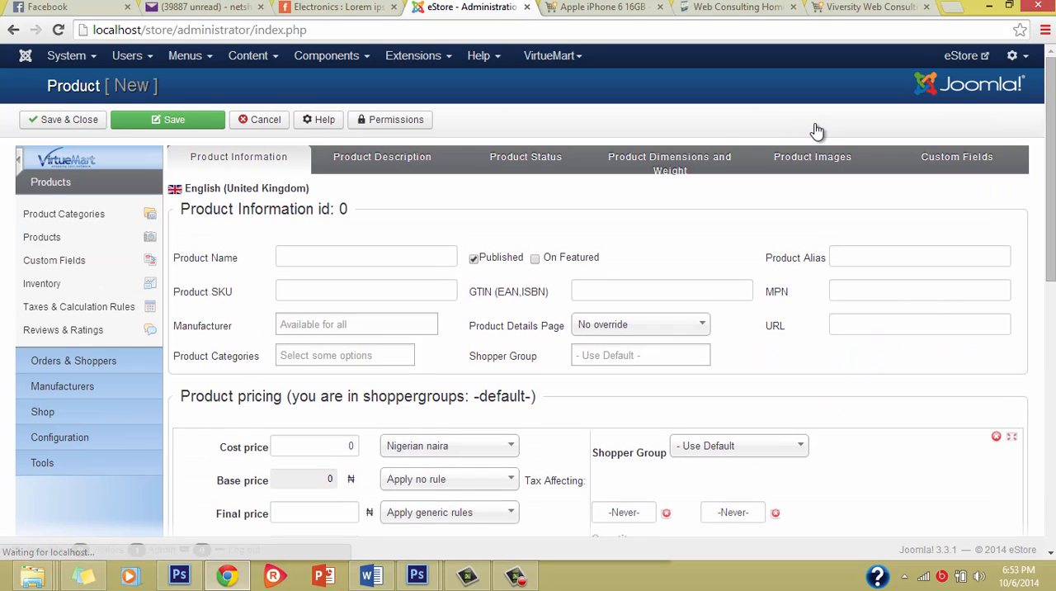
pyautogui.click(353, 250)
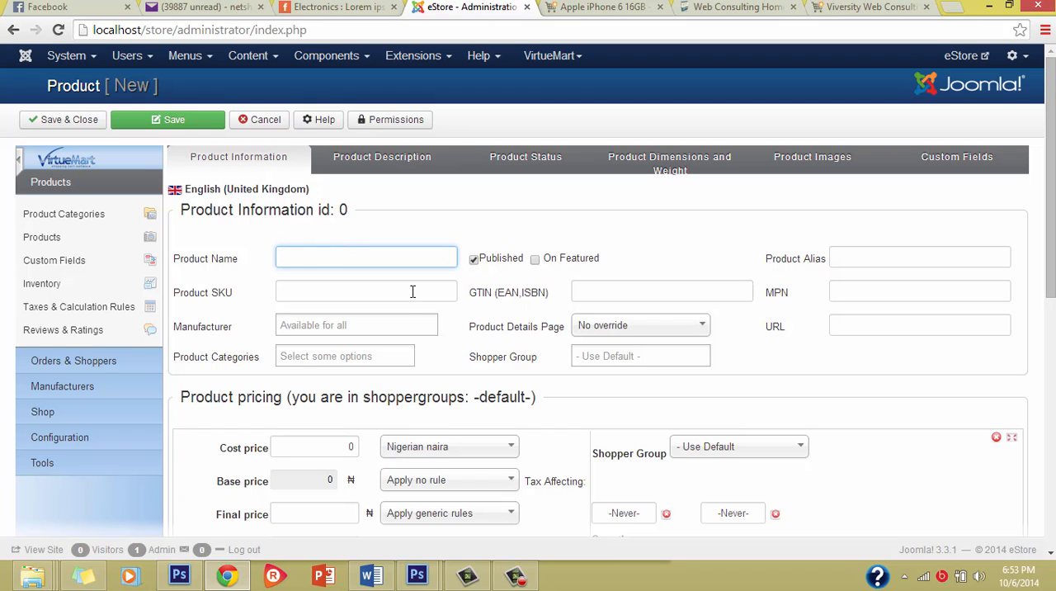
pyautogui.scroll(-4, 587, 358)
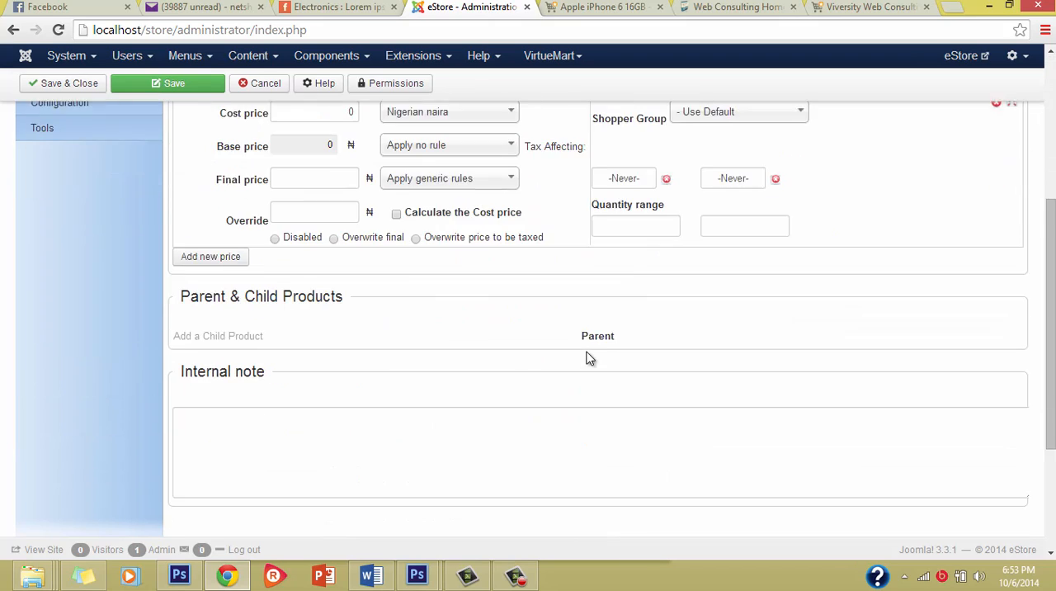
pyautogui.scroll(4, 587, 350)
pyautogui.scroll(-2, 470, 346)
pyautogui.scroll(2, 470, 341)
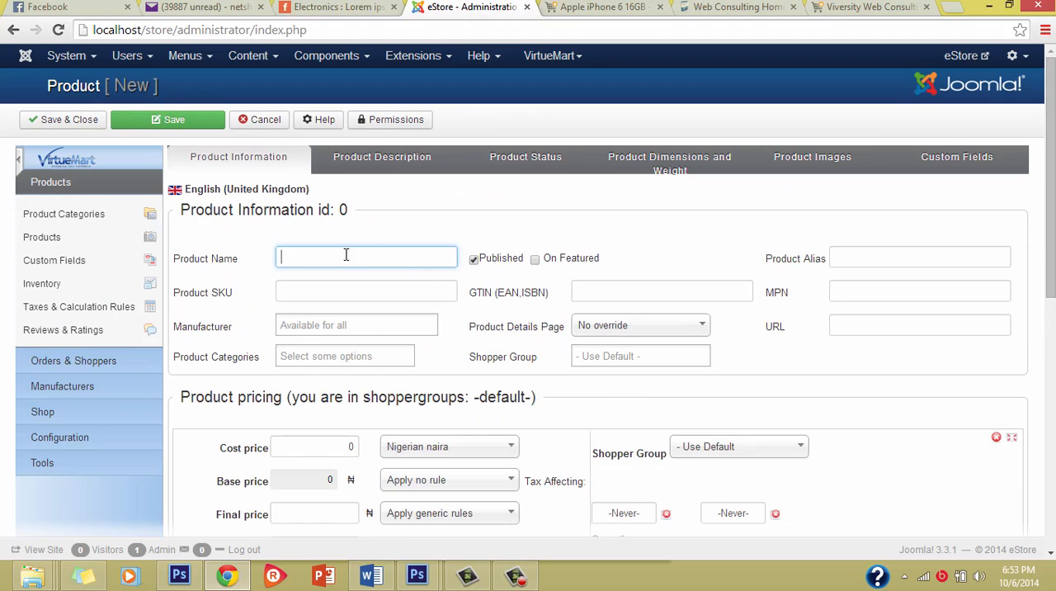
pyautogui.click(340, 258)
pyautogui.write('BlackBerry Z30')
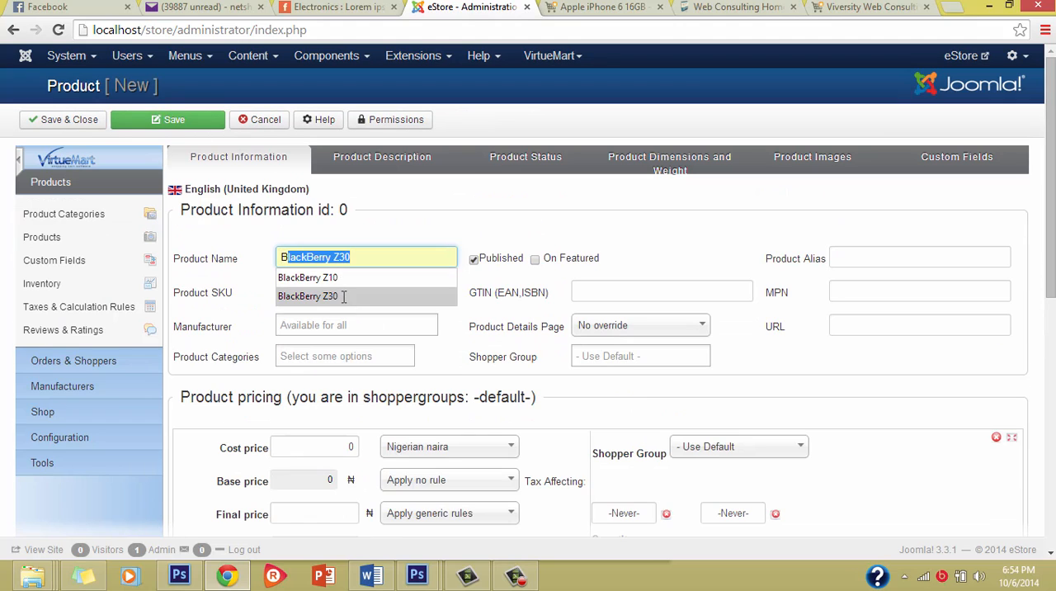
pyautogui.click(337, 294)
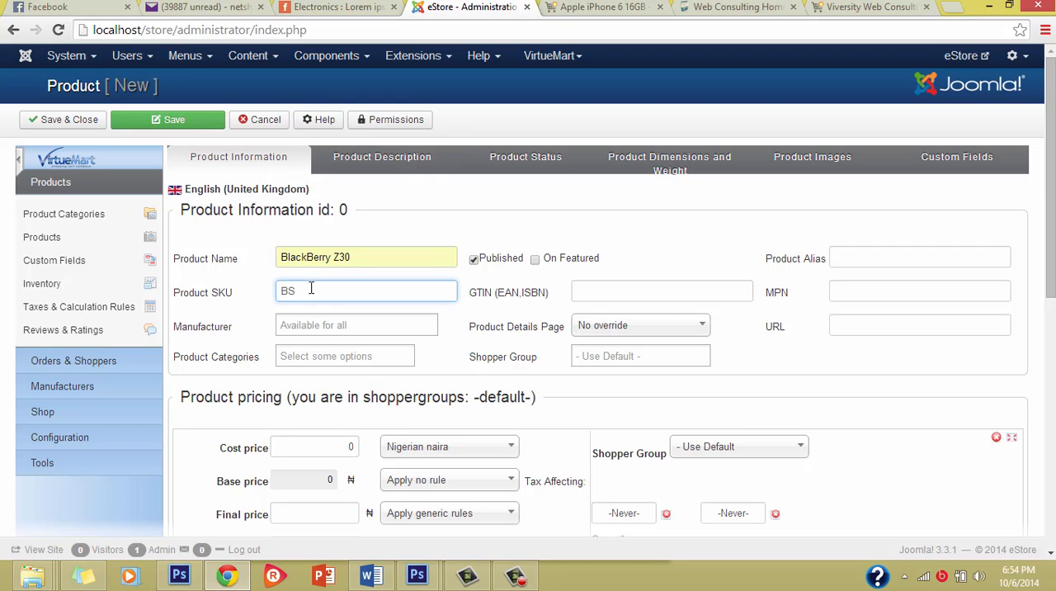
# Assign the manufacturer Blackberry and the category Smartphones to the new product.
pyautogui.click(309, 323)
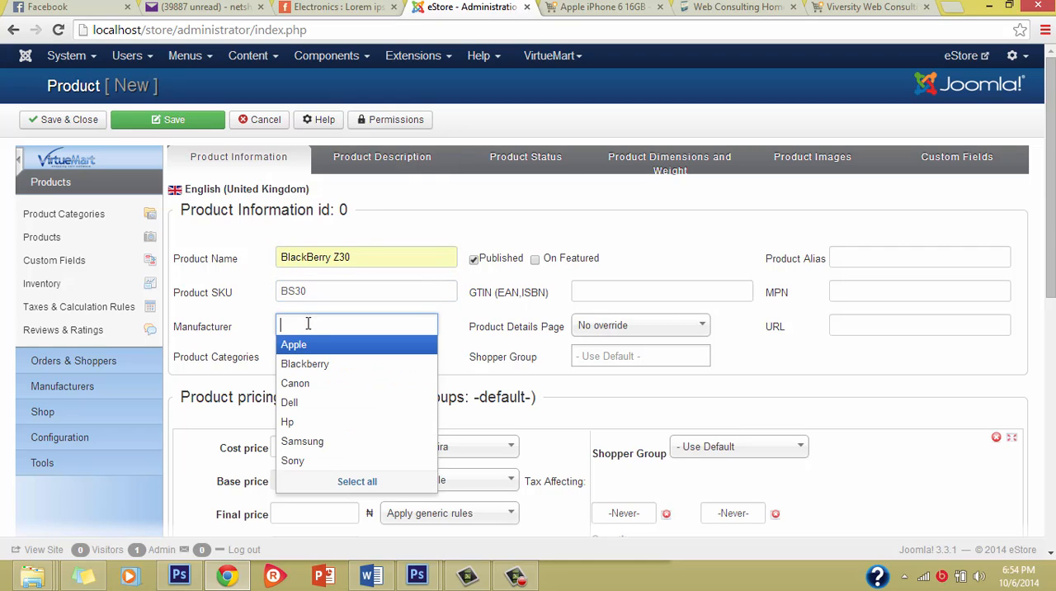
pyautogui.click(305, 361)
pyautogui.click(304, 356)
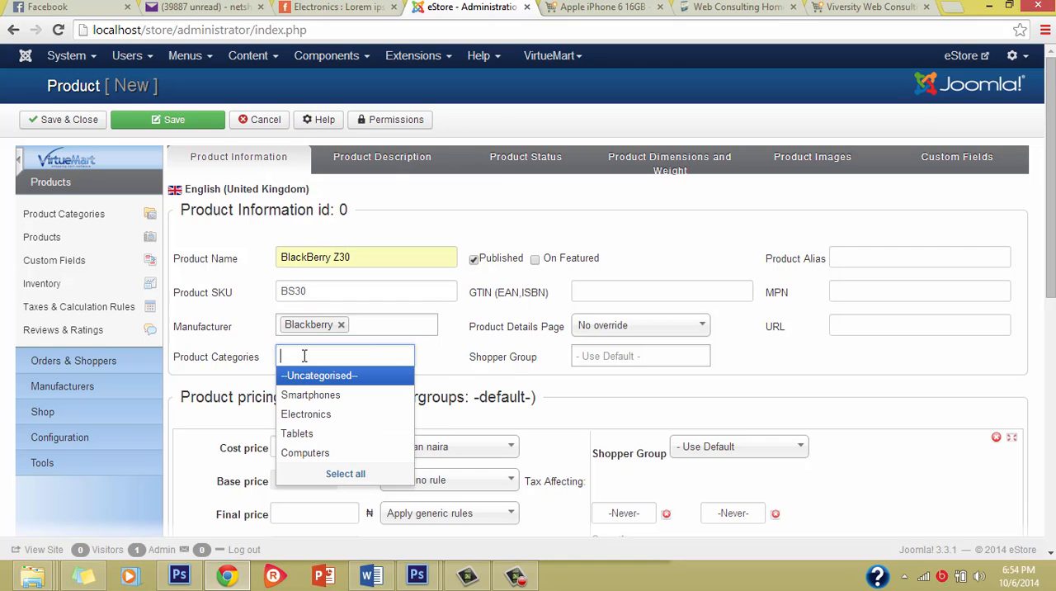
pyautogui.click(328, 395)
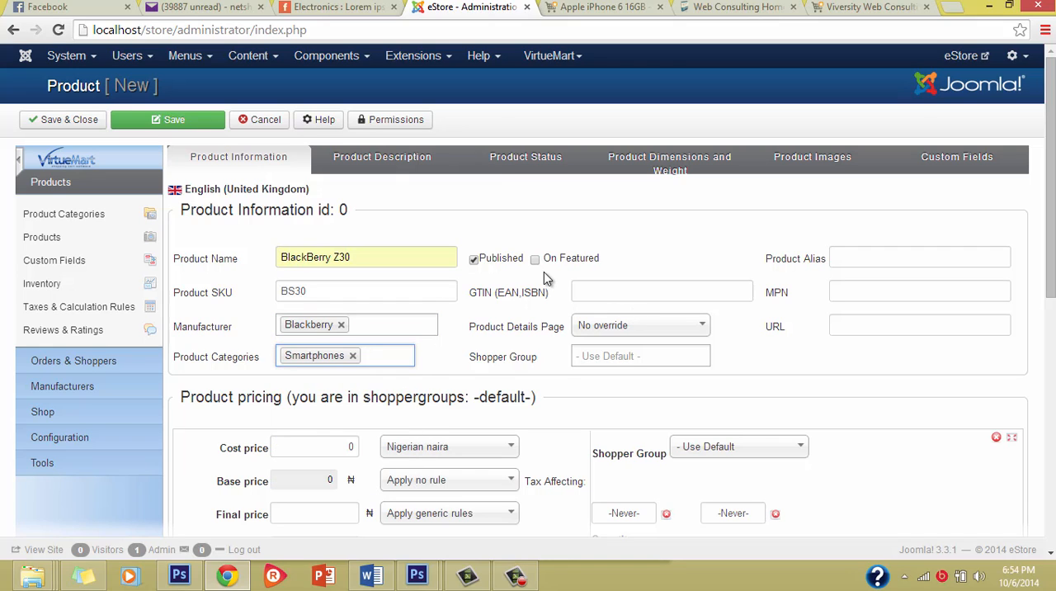
# Set the product's cost price to 85000 Nigerian naira and its final price rule to Apply no rule.
pyautogui.scroll(-3, 410, 382)
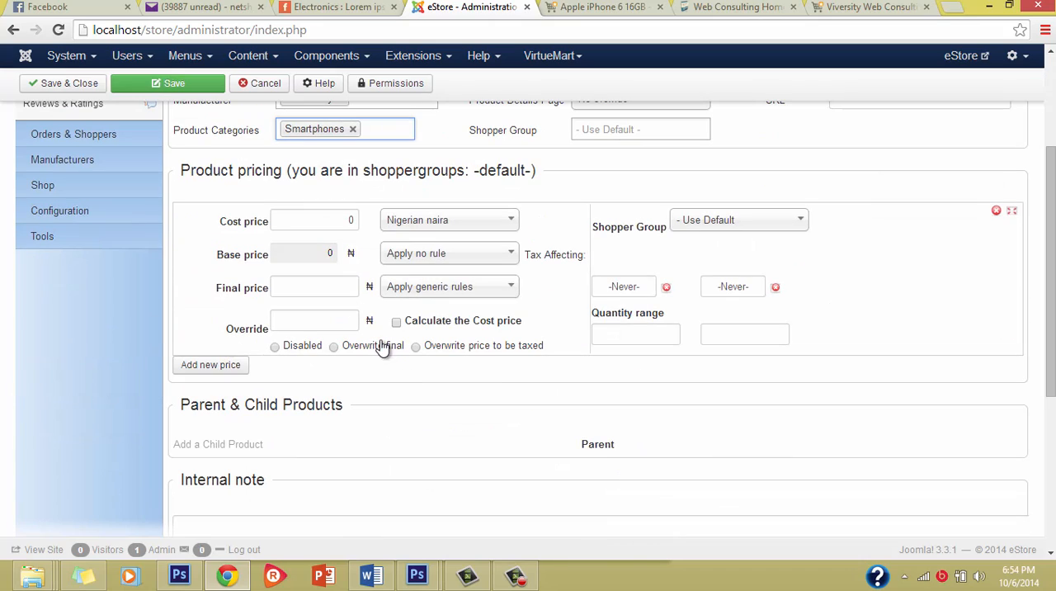
pyautogui.click(292, 217)
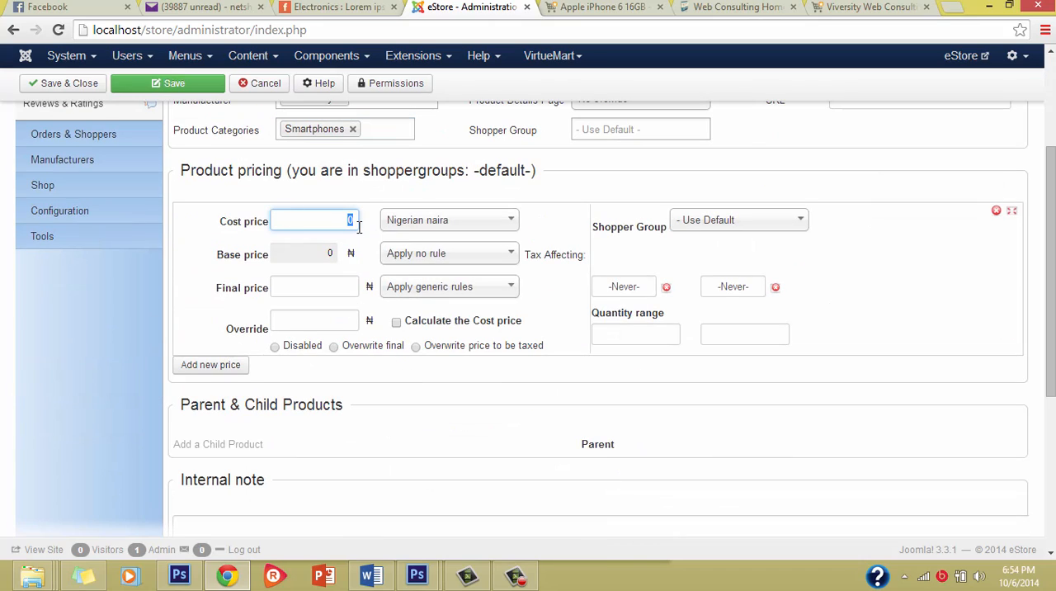
pyautogui.write('85000')
pyautogui.click(434, 288)
pyautogui.click(430, 320)
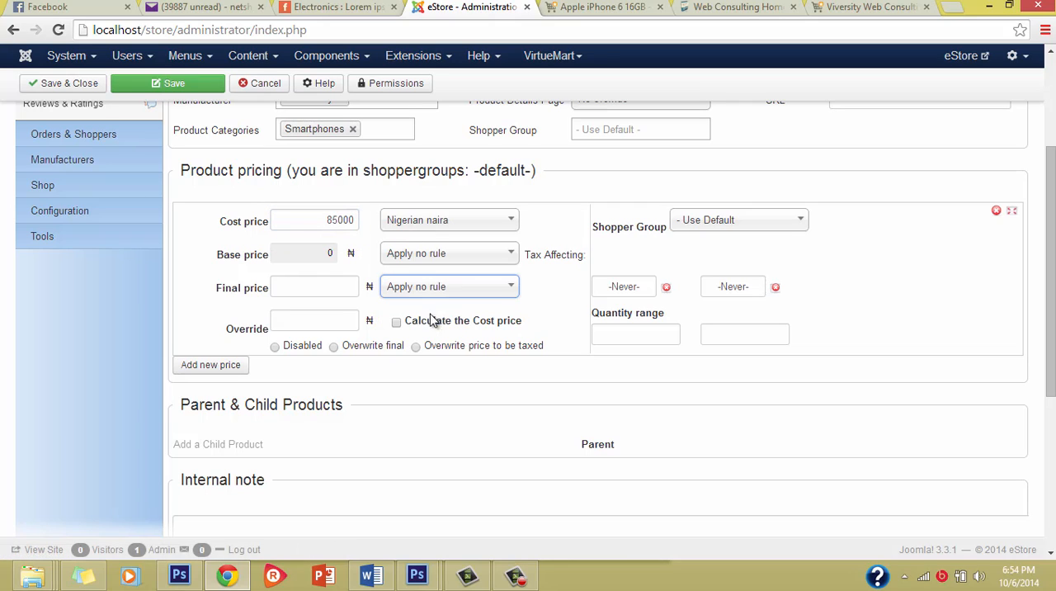
# Set the product's base price rule to Apply no rule and check the pricing and product details.
pyautogui.click(426, 261)
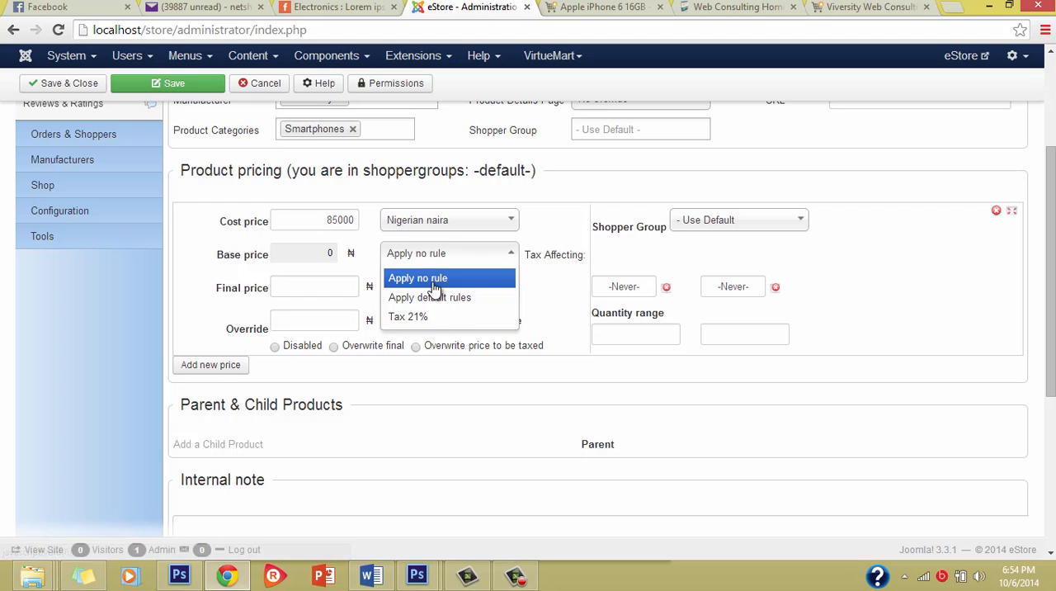
pyautogui.click(430, 279)
pyautogui.scroll(-1, 377, 431)
pyautogui.scroll(4, 377, 431)
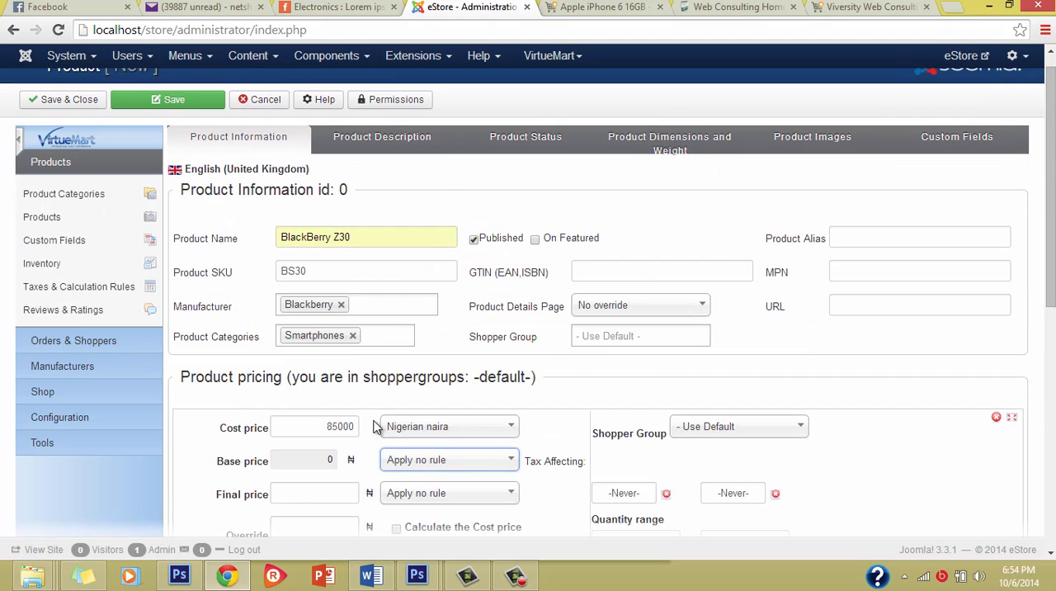
pyautogui.scroll(-2, 377, 427)
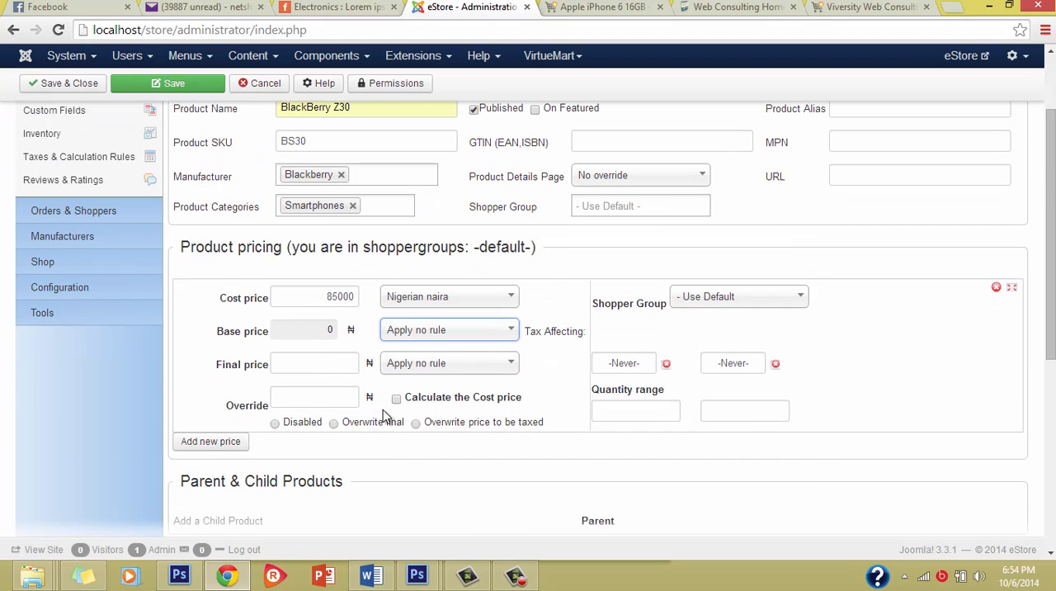
pyautogui.click(350, 298)
pyautogui.scroll(2, 445, 342)
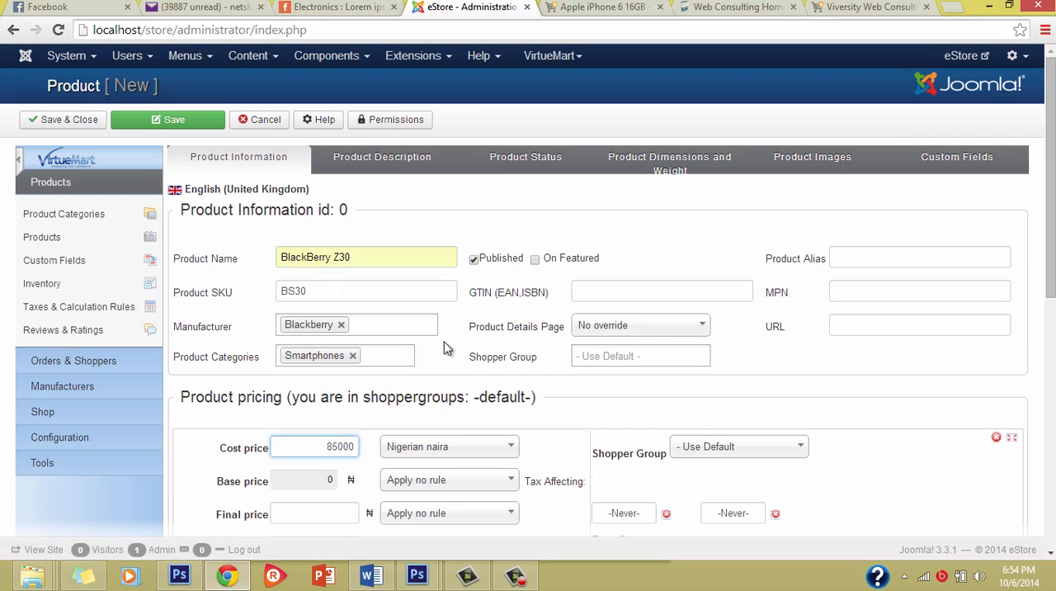
# Paste the BlackBerry Z30 key features and details as the product description, and the key features list as the short description.
pyautogui.click(384, 157)
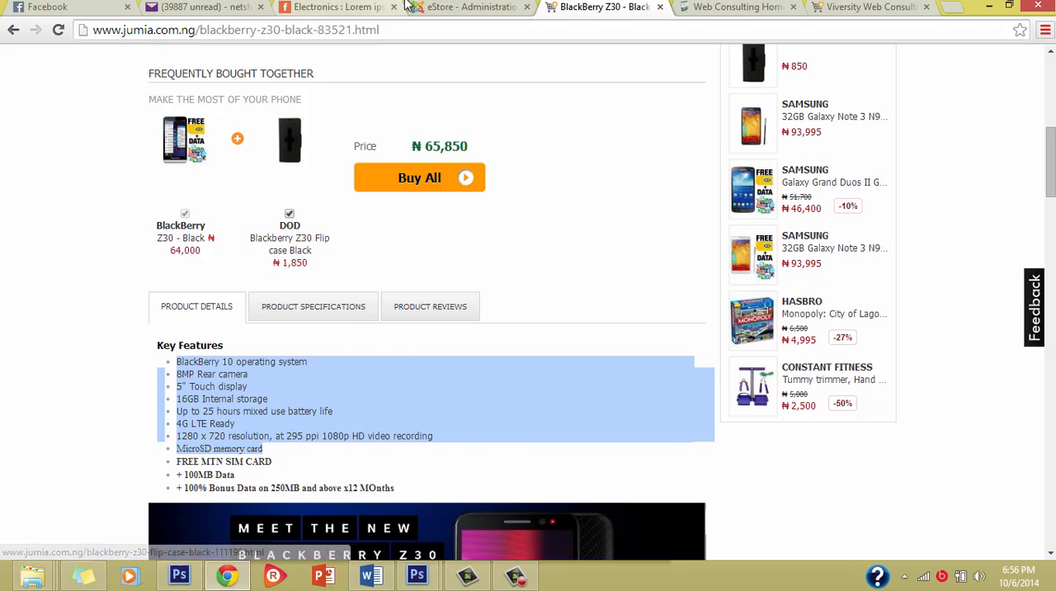
pyautogui.click(442, 5)
pyautogui.hotkey('ctrl', 'v')
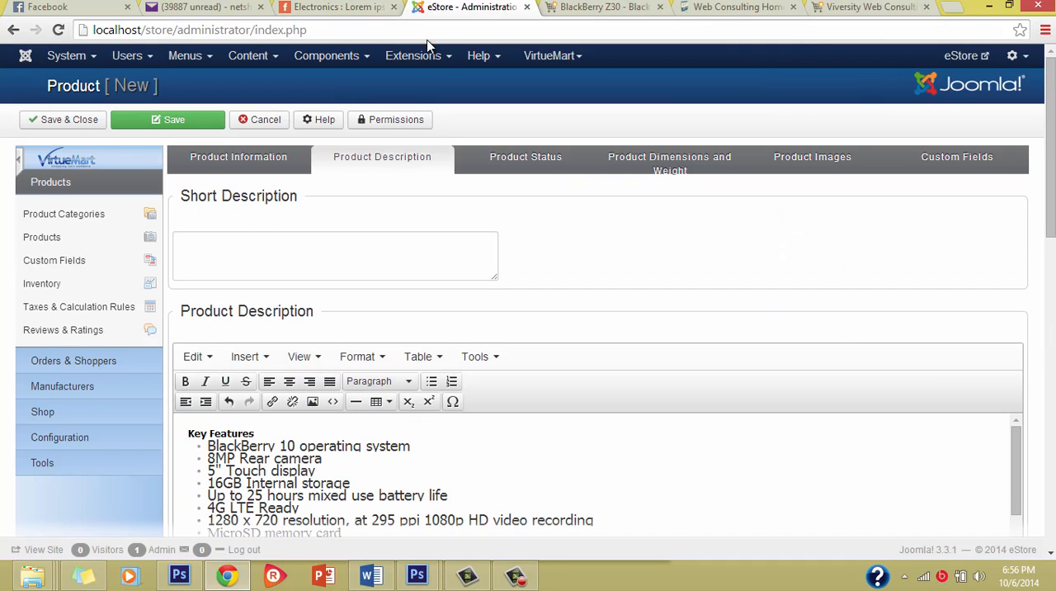
pyautogui.click(660, 6)
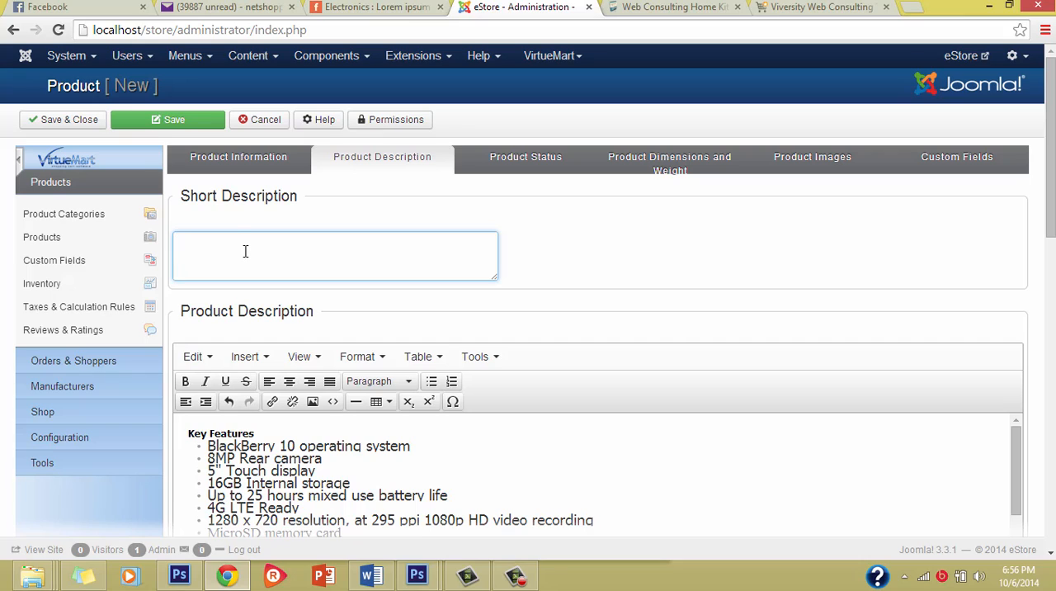
pyautogui.write('BlackBerry 10 operating system 8MP Rear camera 5" Touch display 16GB Internal storage Up to 25 hours mixed use battery life 4G LTE Ready 1280 x 720 resolution, at 295 ppi 1080p HD video recording MicroSD memory card')
pyautogui.scroll(5, 233, 254)
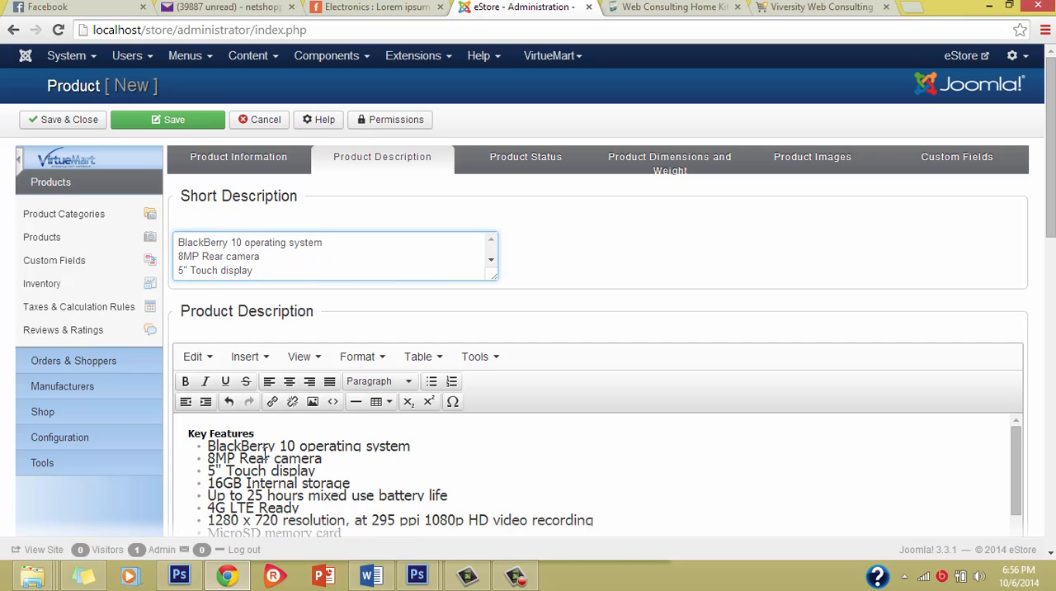
# Look through the pasted product description and the meta information fields below it.
pyautogui.scroll(-2, 264, 452)
pyautogui.scroll(1, 264, 452)
pyautogui.scroll(-2, 749, 330)
pyautogui.scroll(-15, 533, 354)
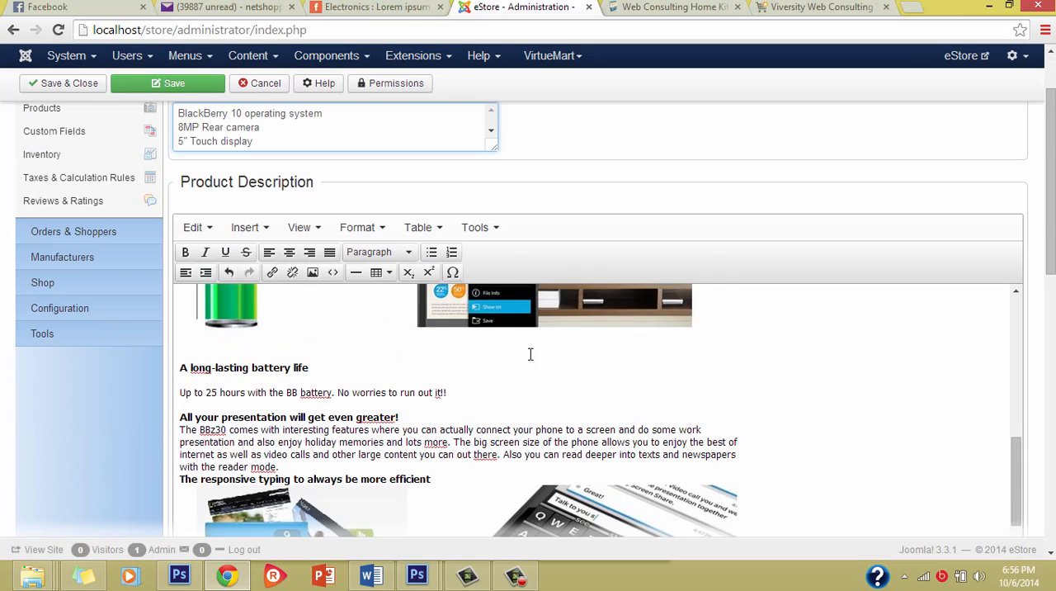
pyautogui.scroll(-5, 500, 338)
pyautogui.scroll(5, 503, 330)
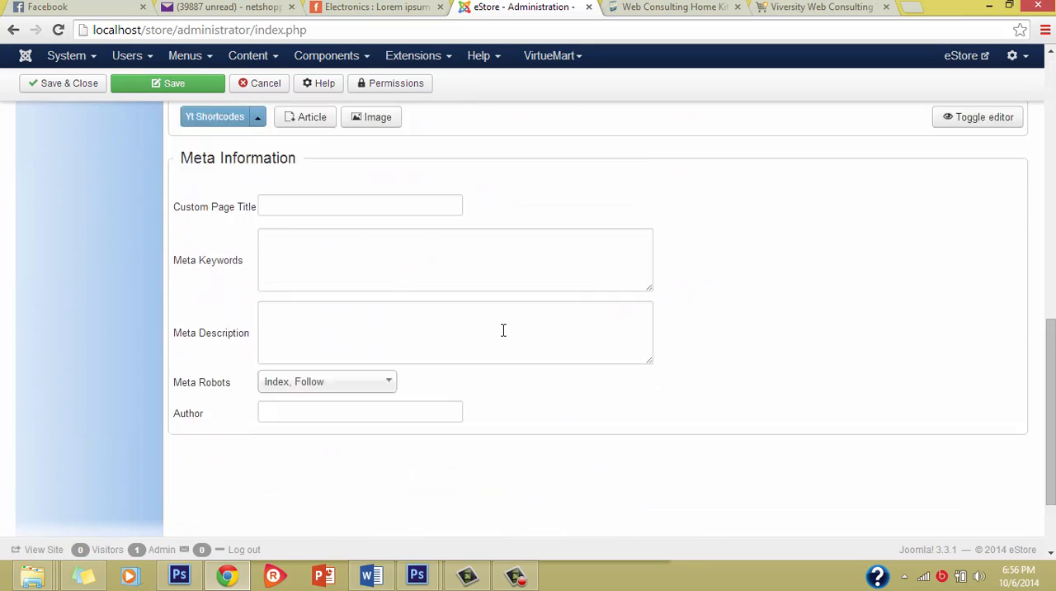
pyautogui.scroll(-3, 567, 266)
pyautogui.scroll(18, 566, 266)
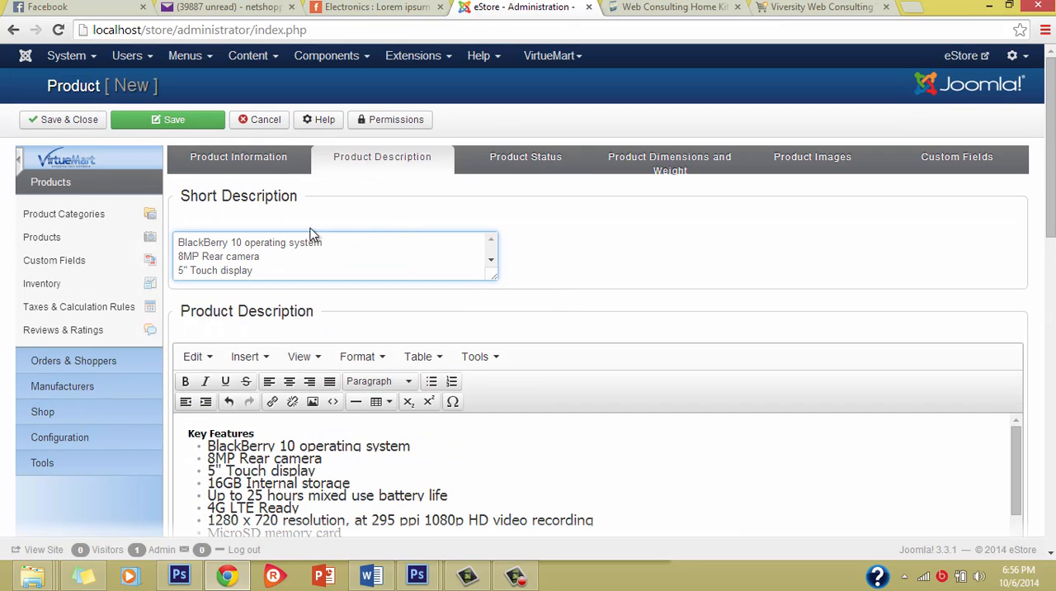
pyautogui.click(208, 164)
pyautogui.click(423, 167)
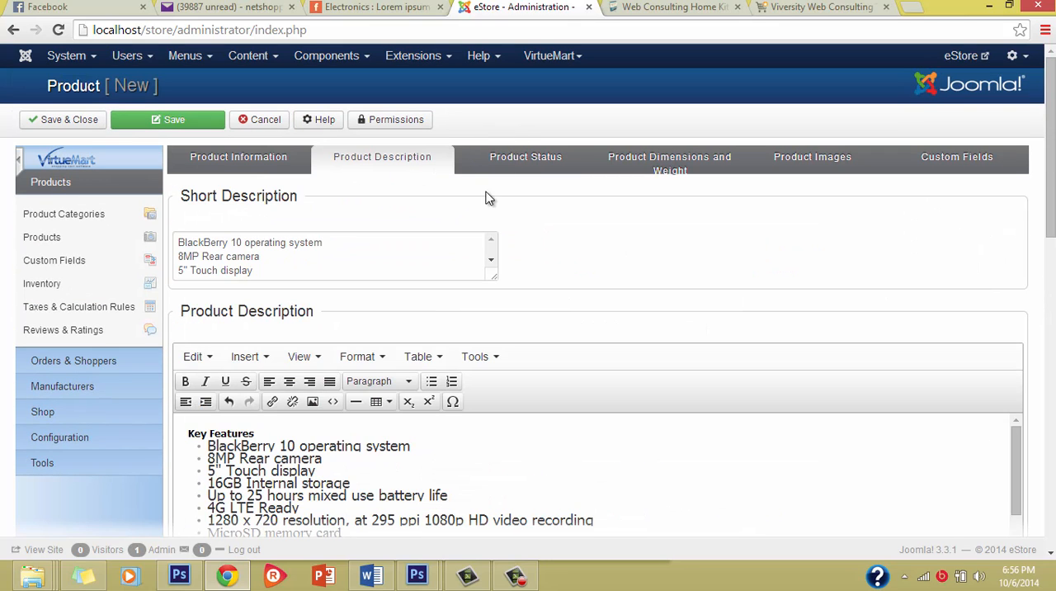
# Set the product's in-stock quantity to 5 and the low stock notification to 1.
pyautogui.click(549, 159)
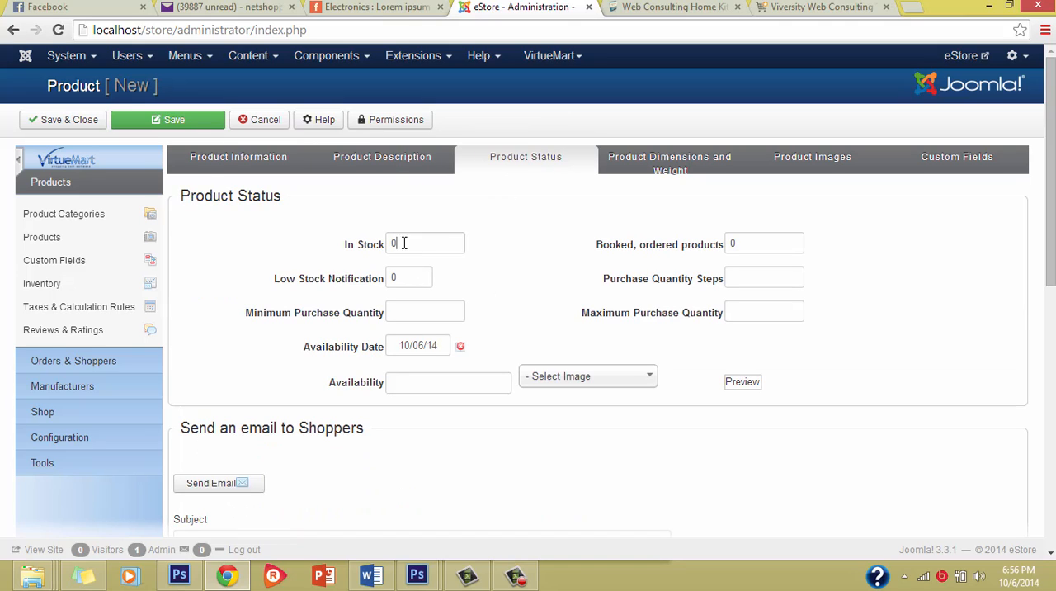
pyautogui.doubleClick(403, 243)
pyautogui.write('5')
pyautogui.click(405, 278)
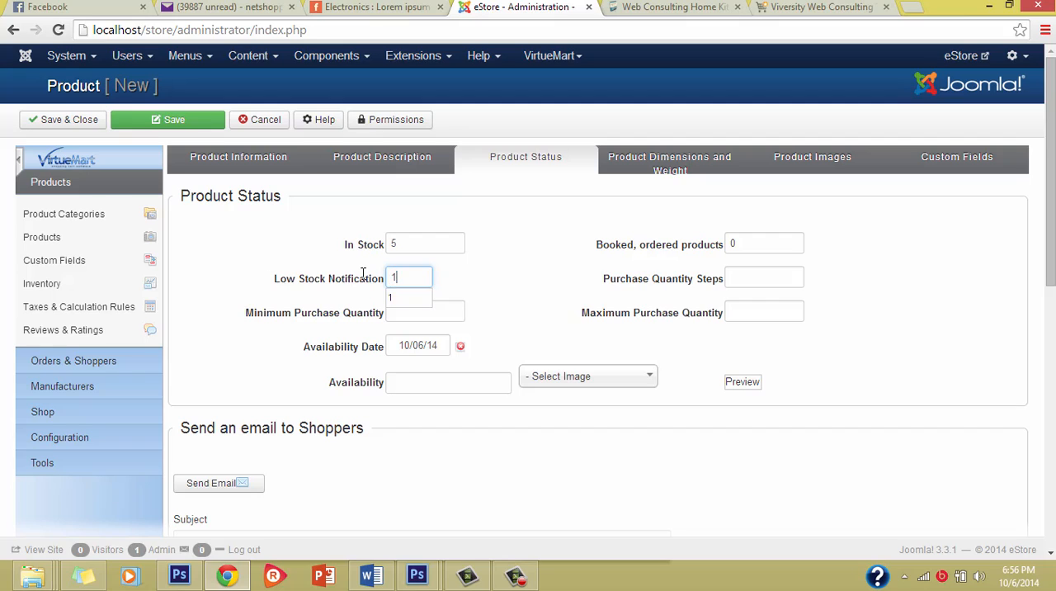
pyautogui.click(471, 279)
# Choose z30.jpg from the product folder as the product image upload and save the product.
pyautogui.click(667, 158)
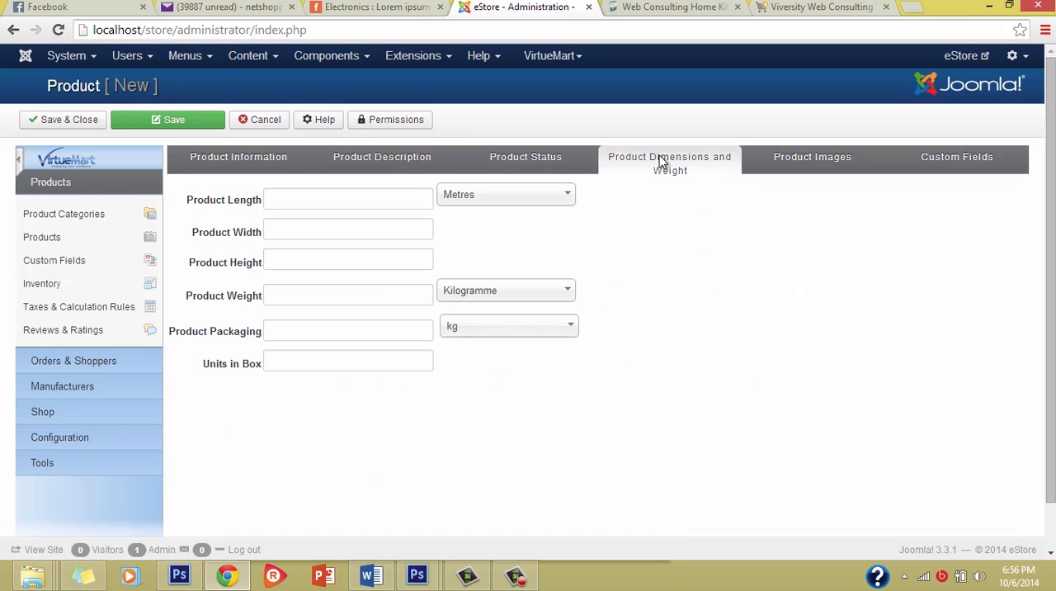
pyautogui.click(820, 160)
pyautogui.scroll(-5, 586, 286)
pyautogui.scroll(-1, 533, 284)
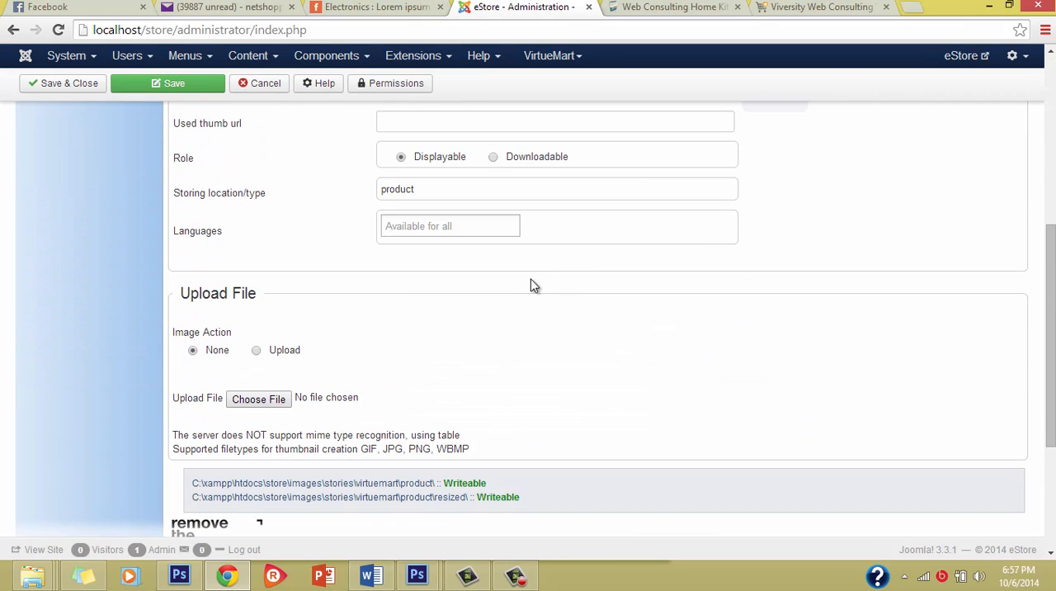
pyautogui.click(266, 401)
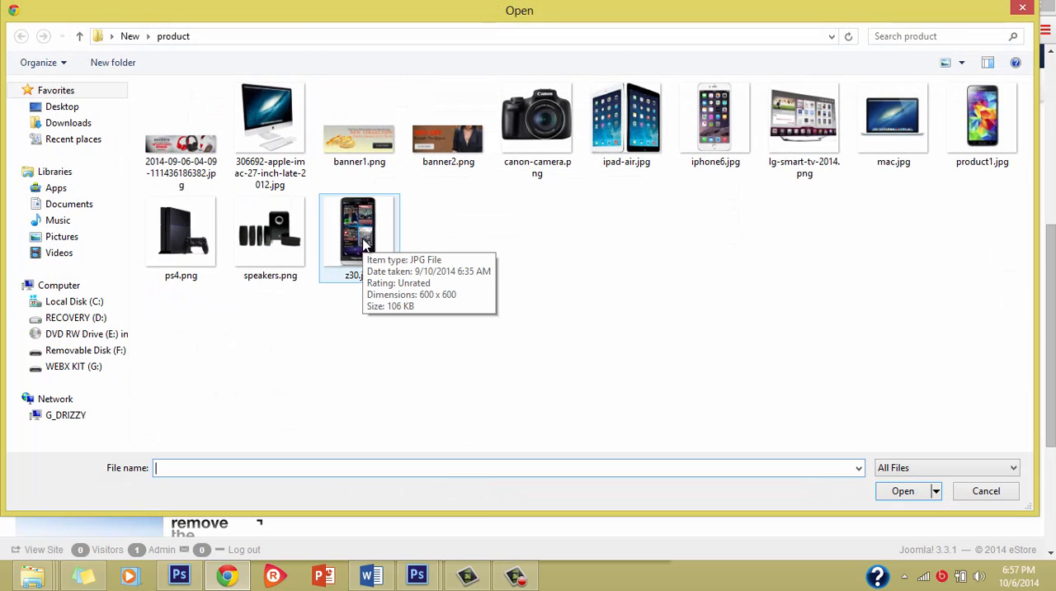
pyautogui.click(366, 236)
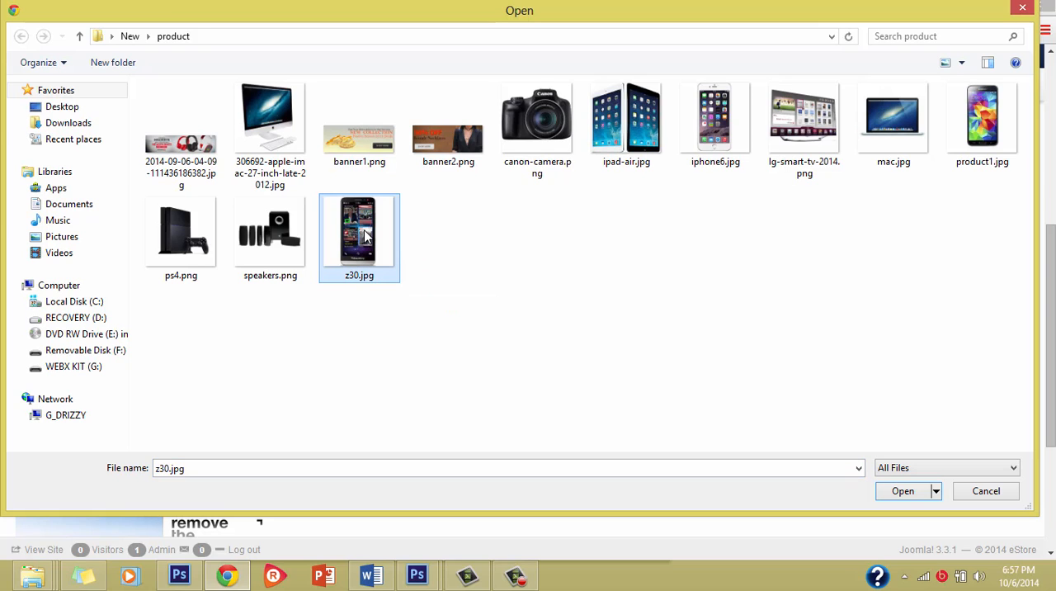
pyautogui.click(908, 492)
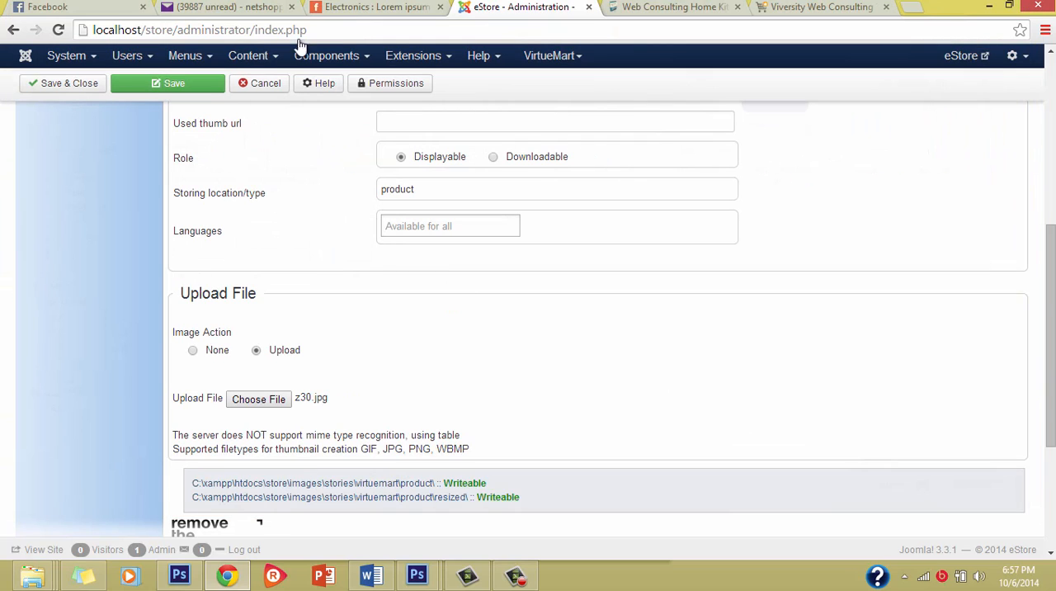
pyautogui.click(199, 89)
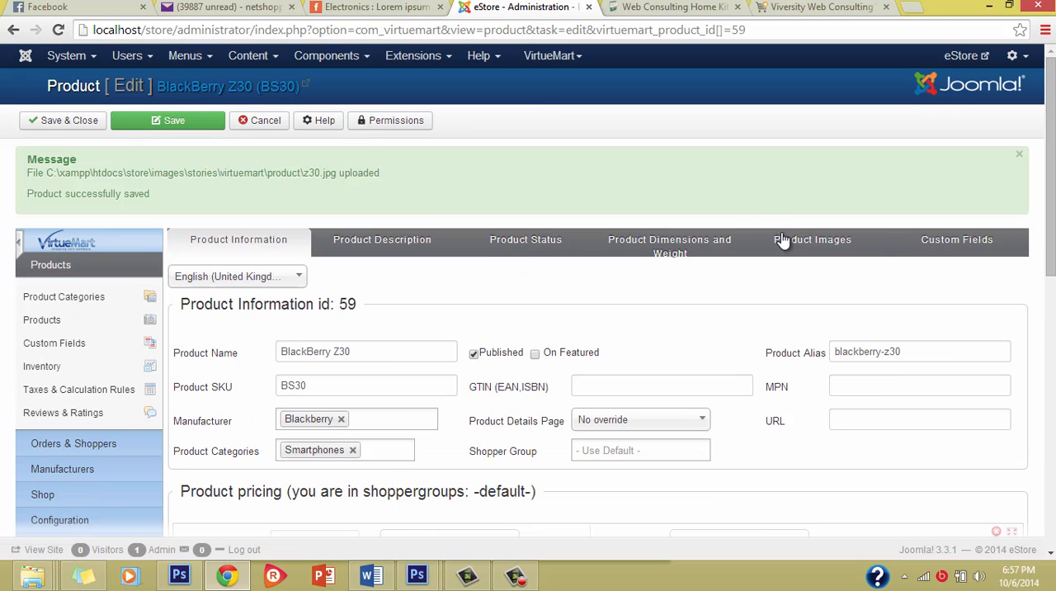
# Examine the saved product's uploaded image, general information and pricing.
pyautogui.click(783, 240)
pyautogui.scroll(-4, 545, 363)
pyautogui.scroll(4, 528, 371)
pyautogui.scroll(-1, 370, 281)
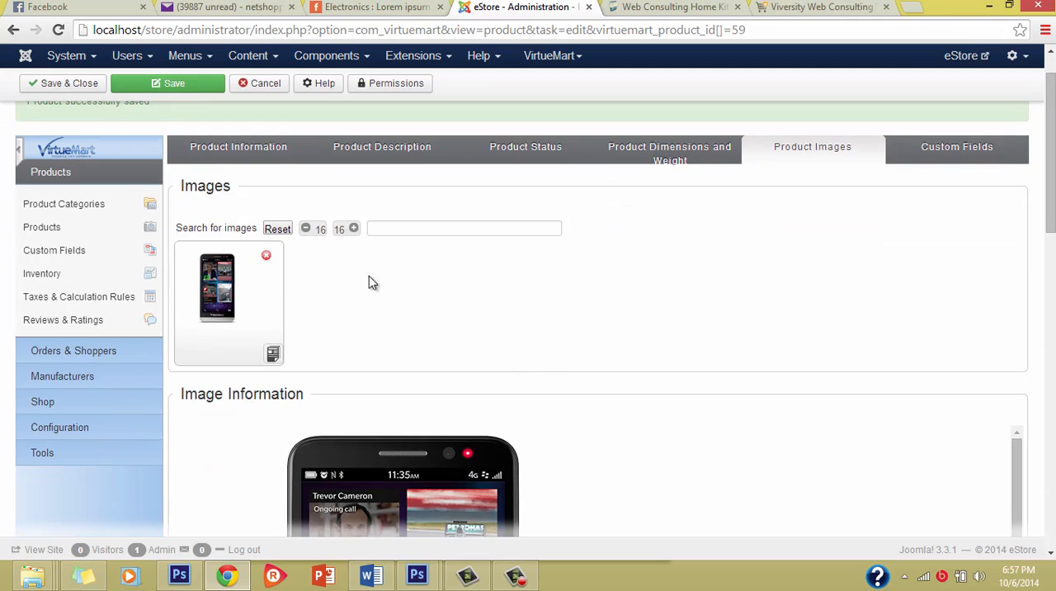
pyautogui.scroll(1, 495, 333)
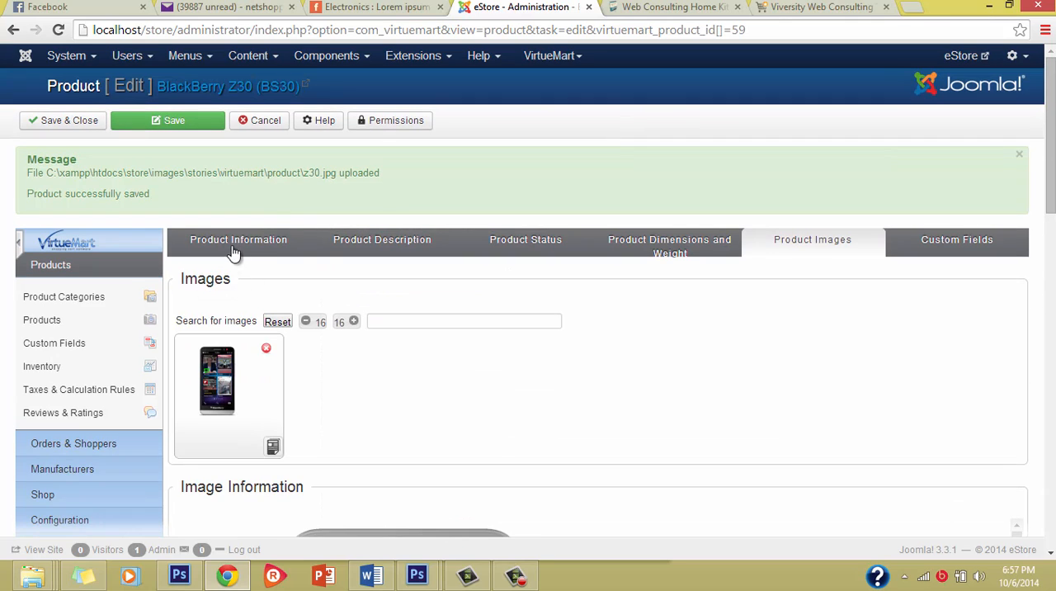
pyautogui.click(234, 248)
pyautogui.scroll(-2, 500, 306)
pyautogui.scroll(2, 500, 306)
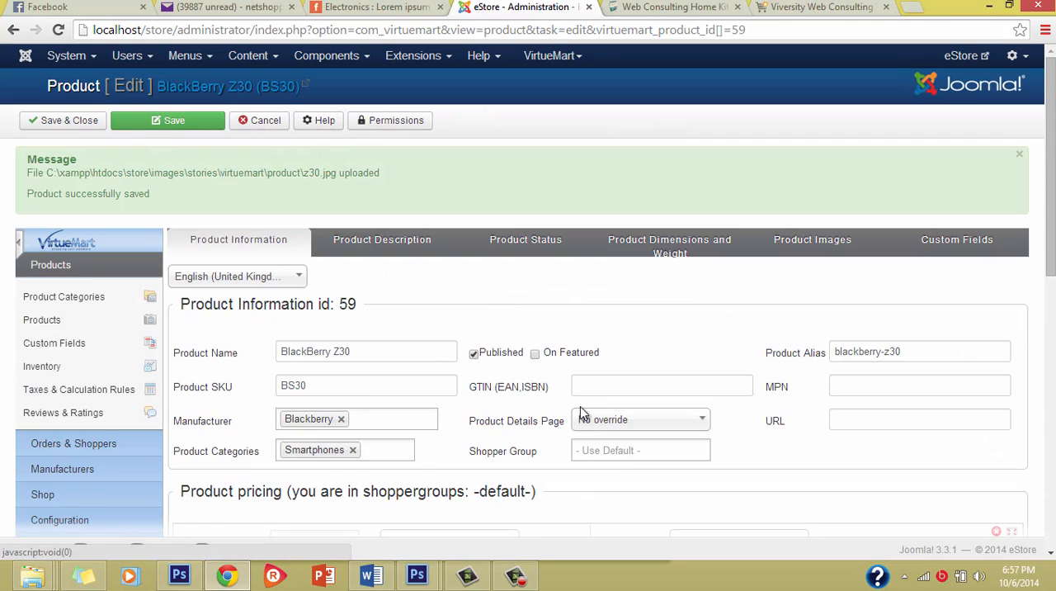
pyautogui.scroll(-5, 580, 406)
pyautogui.scroll(3, 349, 283)
pyautogui.scroll(2, 107, 198)
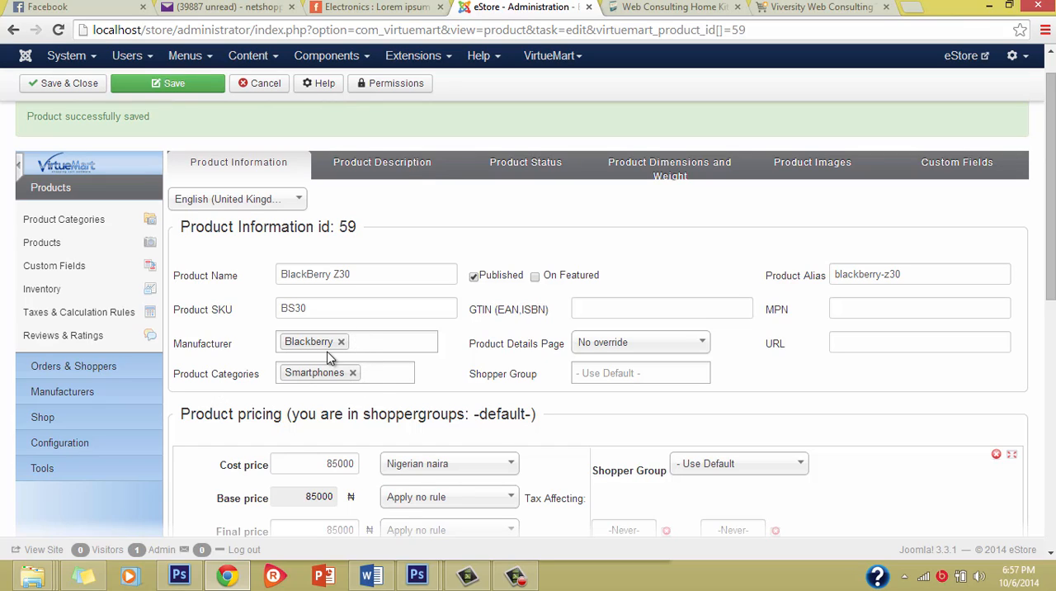
pyautogui.scroll(-3, 376, 389)
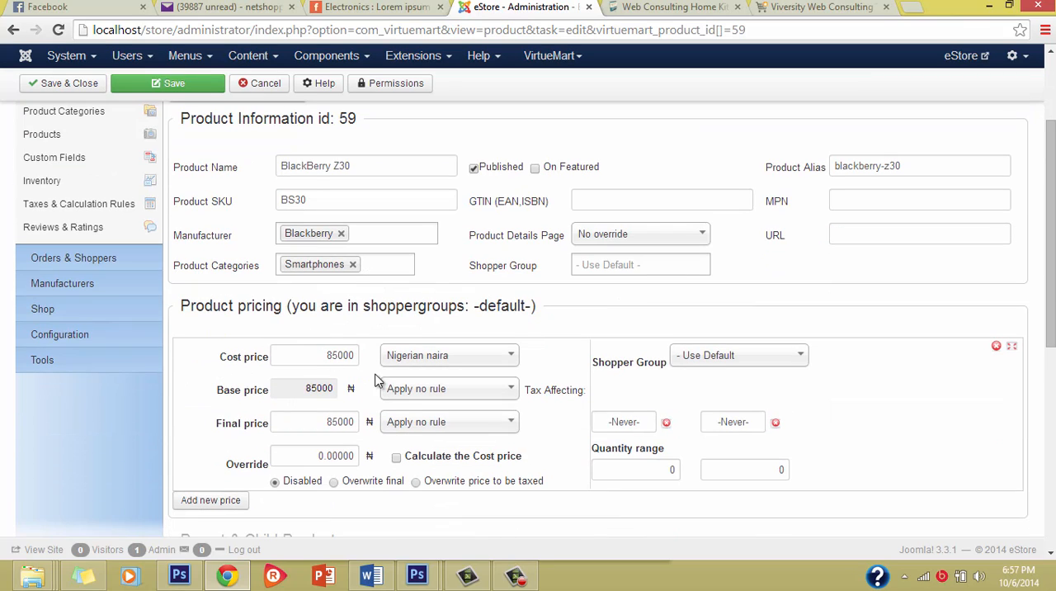
pyautogui.scroll(-3, 350, 423)
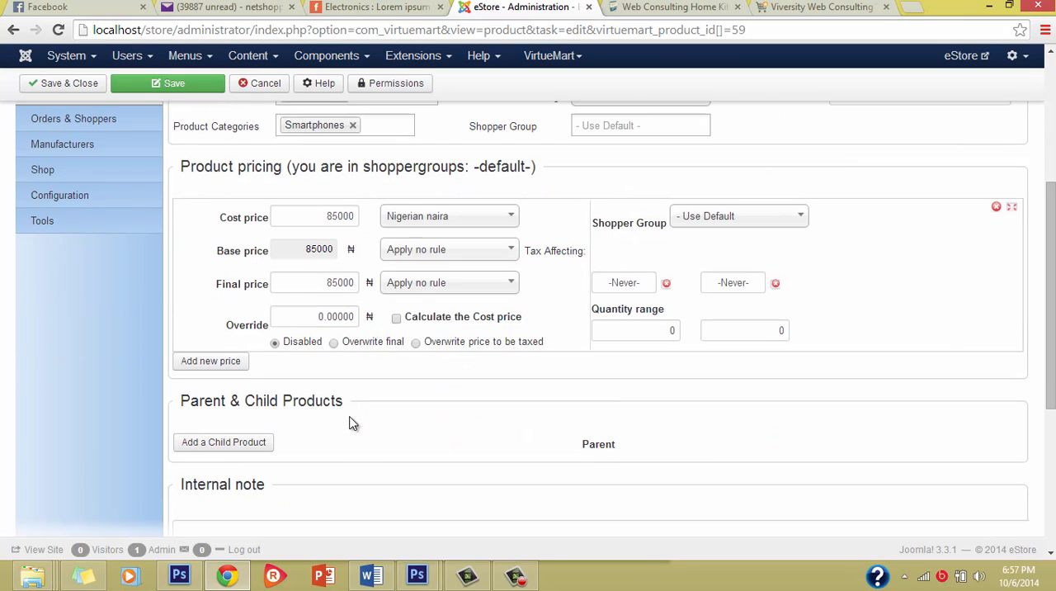
pyautogui.scroll(7, 350, 423)
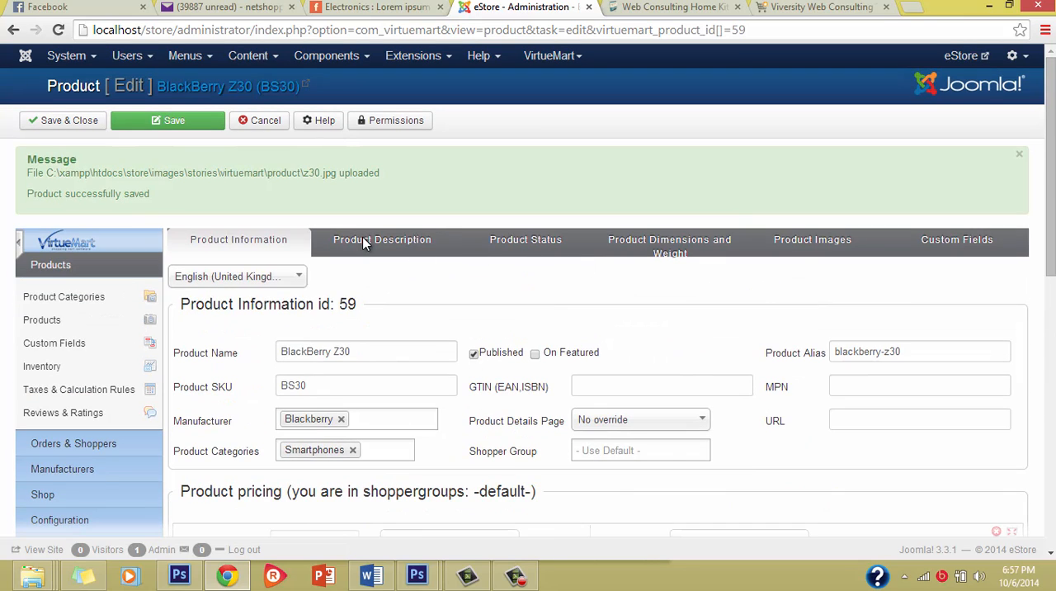
# Review the saved product's descriptions, stock settings and image upload options.
pyautogui.click(364, 241)
pyautogui.scroll(-10, 367, 386)
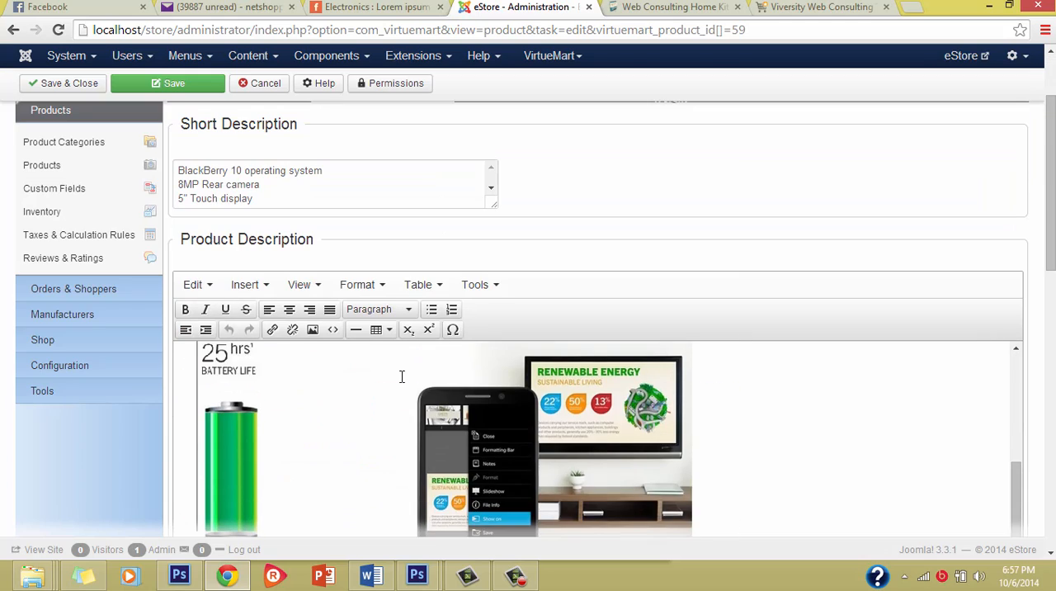
pyautogui.scroll(3, 650, 259)
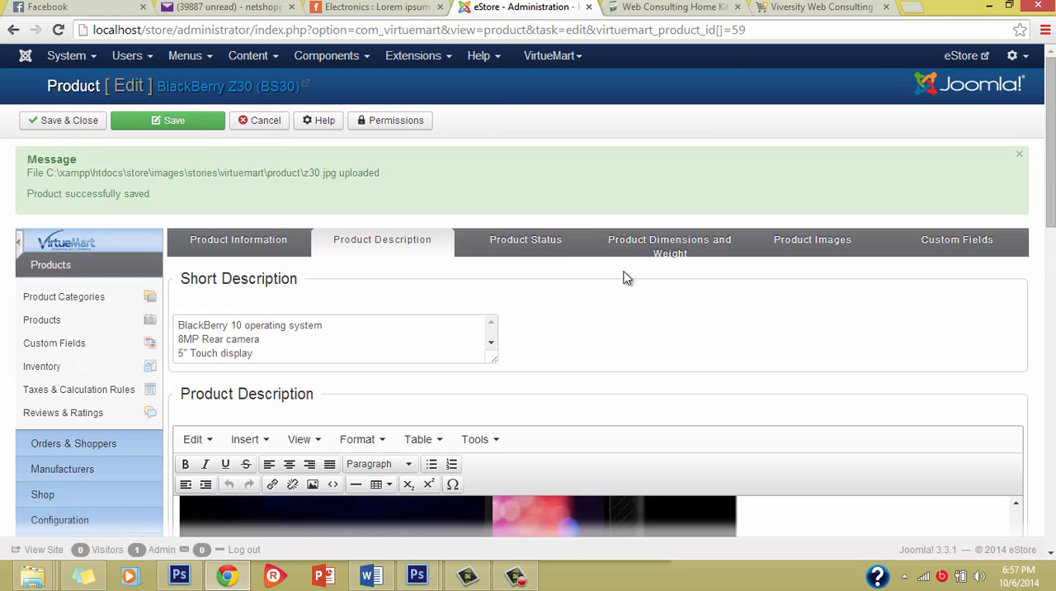
pyautogui.click(544, 250)
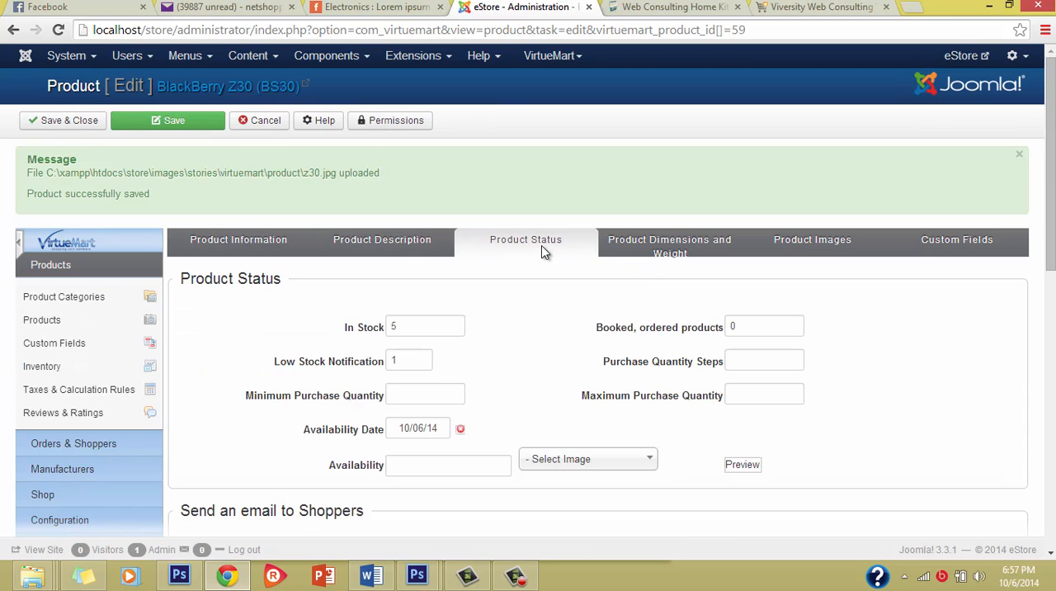
pyautogui.click(422, 329)
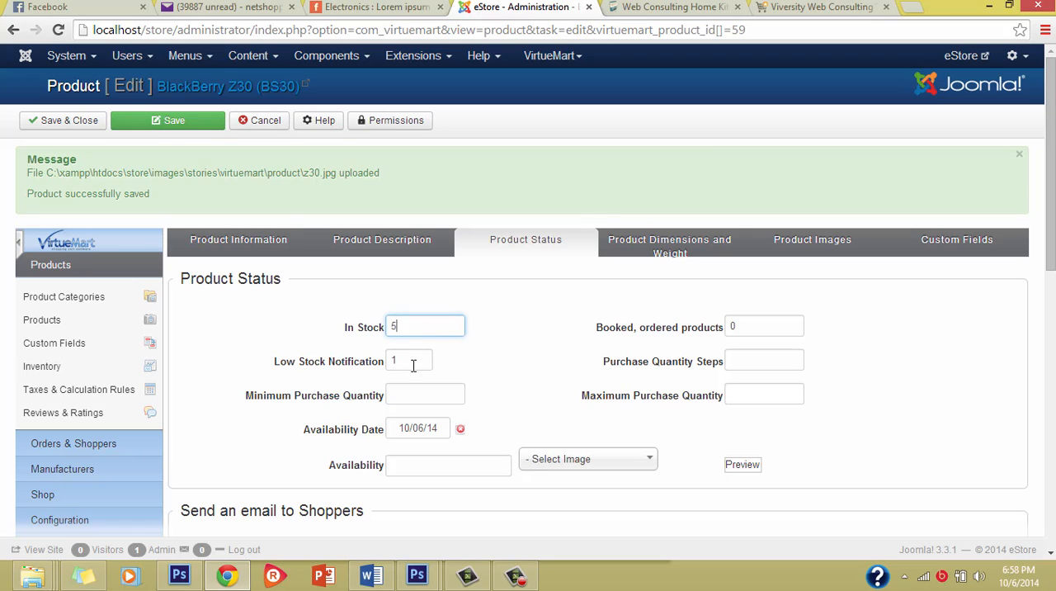
pyautogui.click(413, 363)
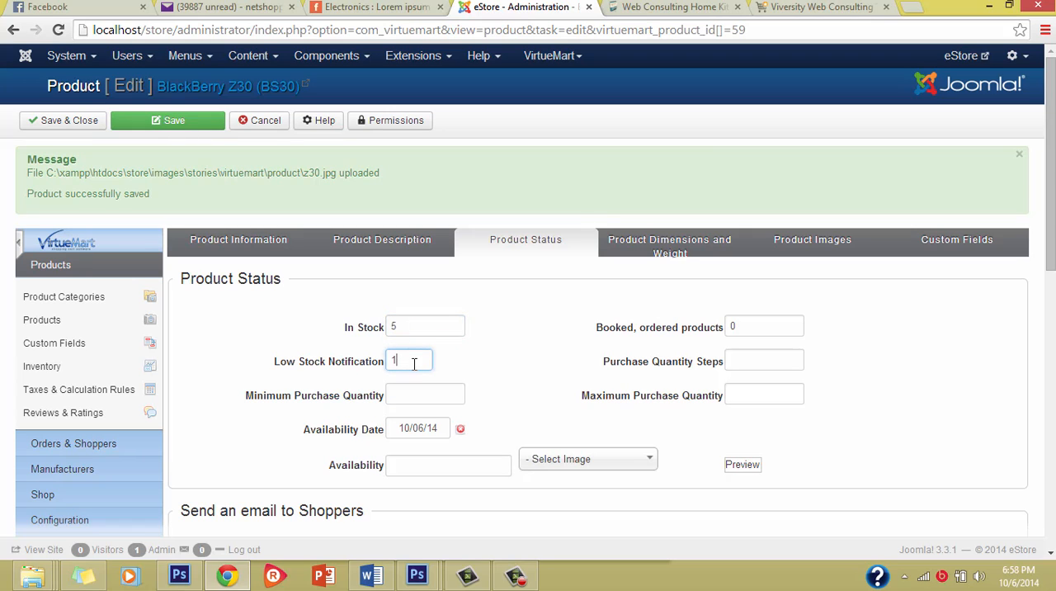
pyautogui.click(823, 248)
pyautogui.scroll(-3, 476, 404)
pyautogui.scroll(-5, 476, 404)
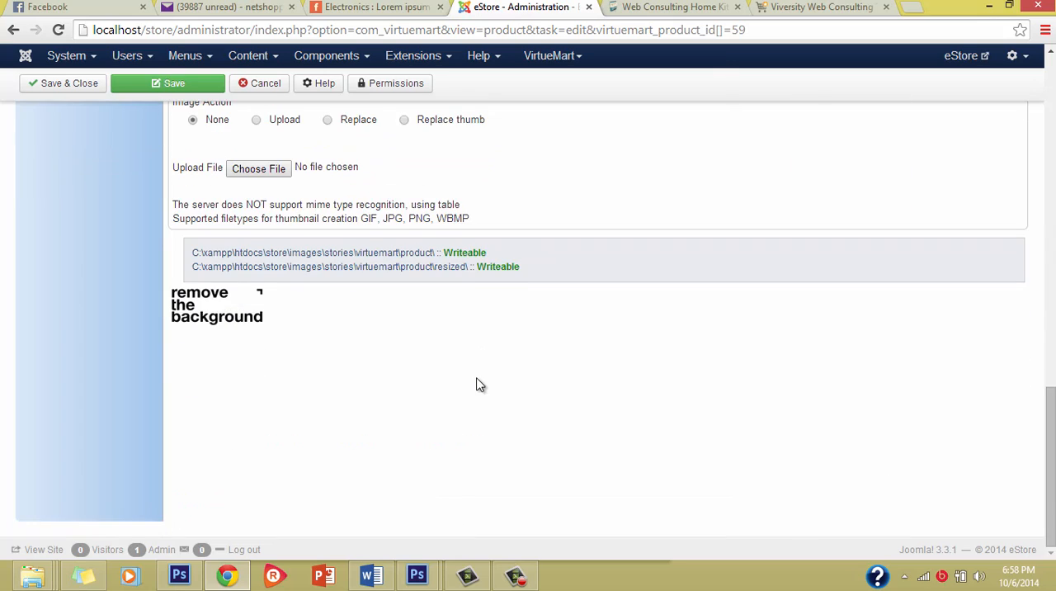
pyautogui.scroll(4, 479, 383)
pyautogui.scroll(5, 478, 384)
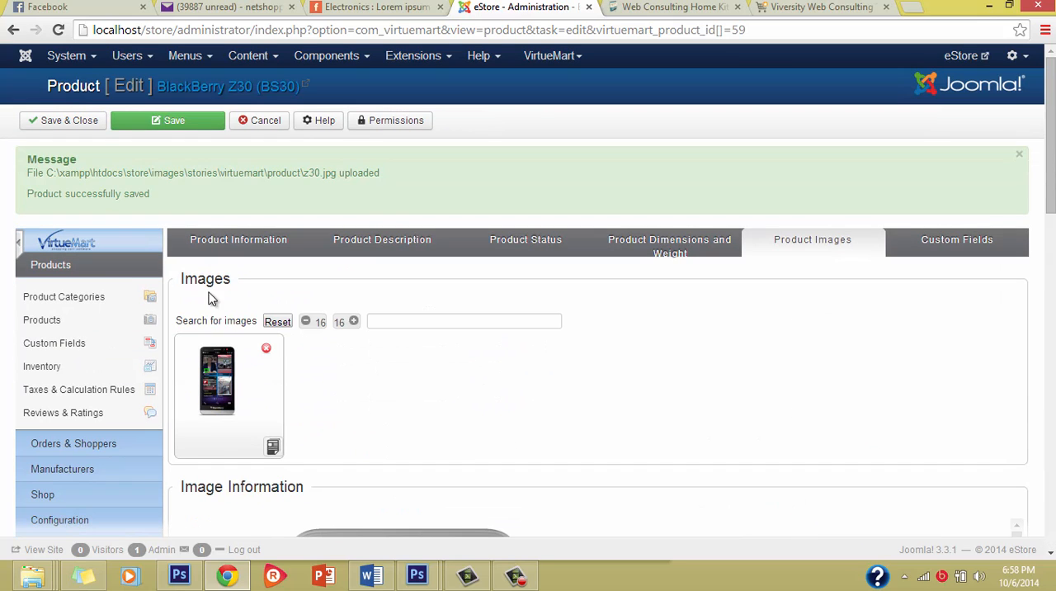
# Save and close the BlackBerry Z30 product, and look through the product list.
pyautogui.click(69, 120)
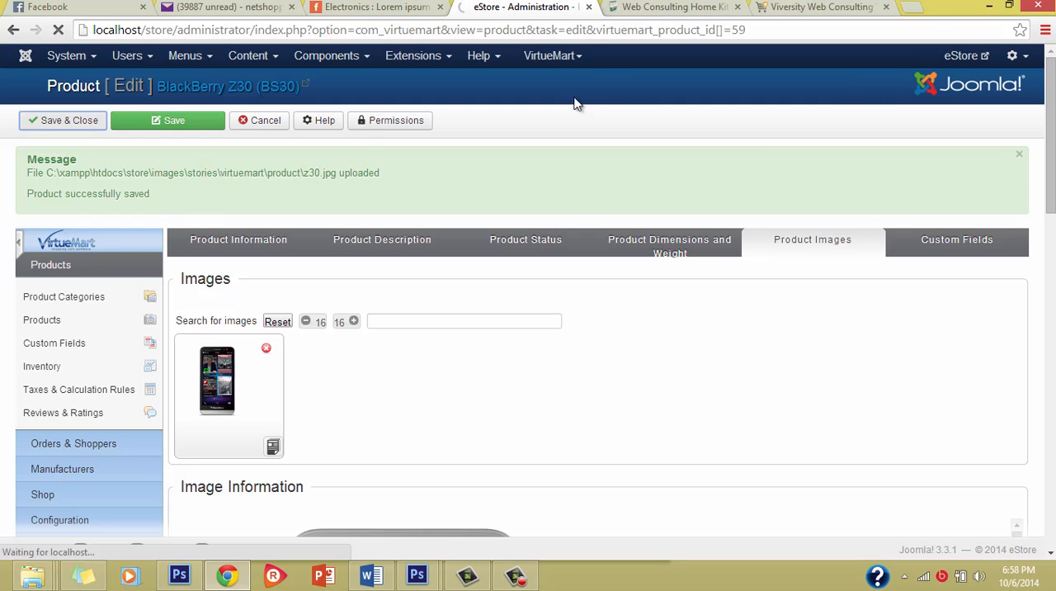
pyautogui.scroll(-2, 459, 276)
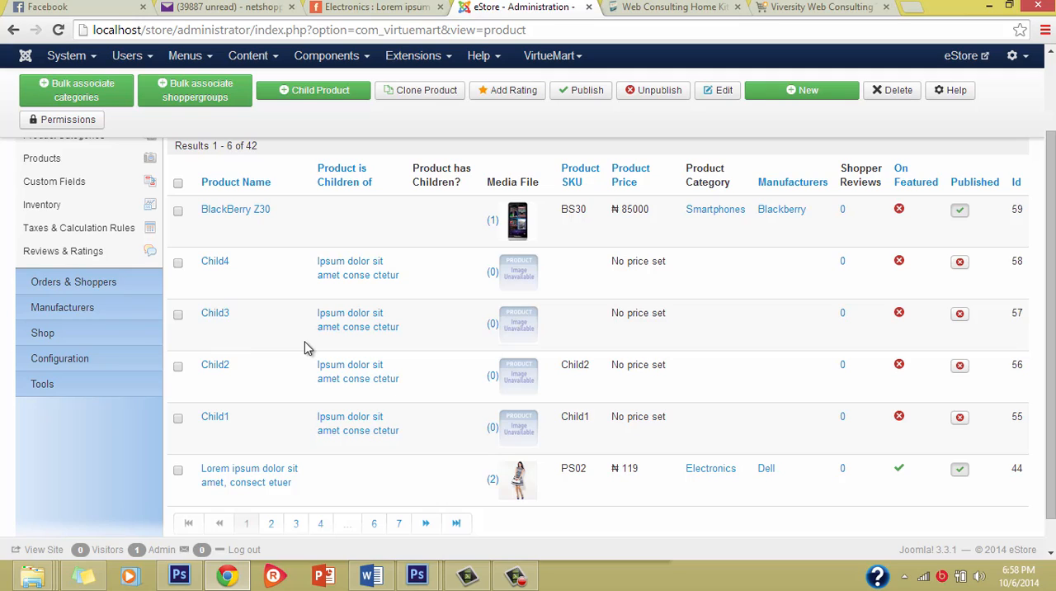
pyautogui.scroll(-1, 306, 349)
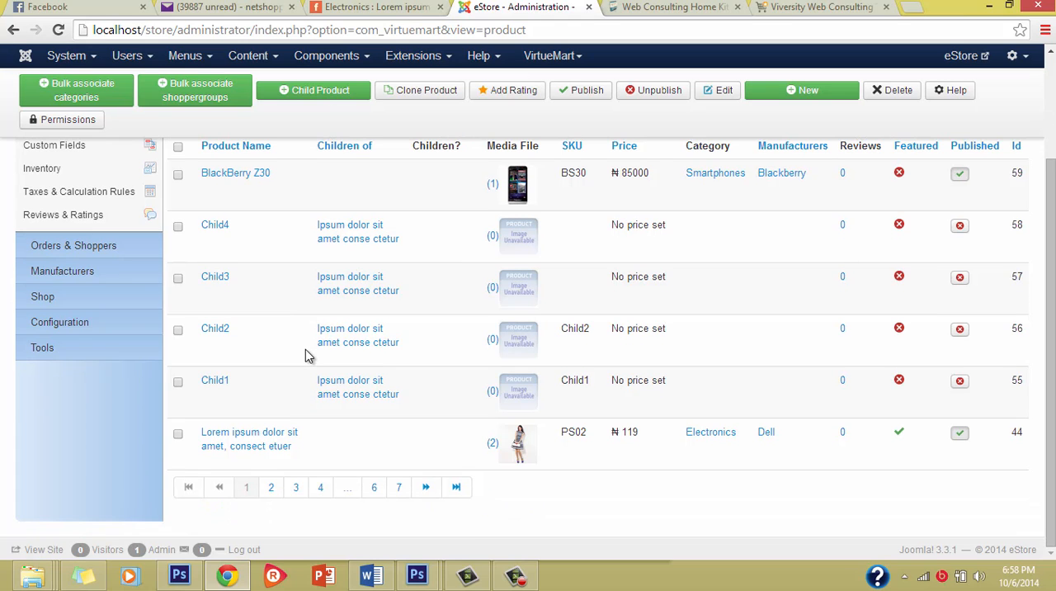
# Examine the product list from the BlackBerry Z30 entry down to the child and sample products.
pyautogui.scroll(4, 306, 355)
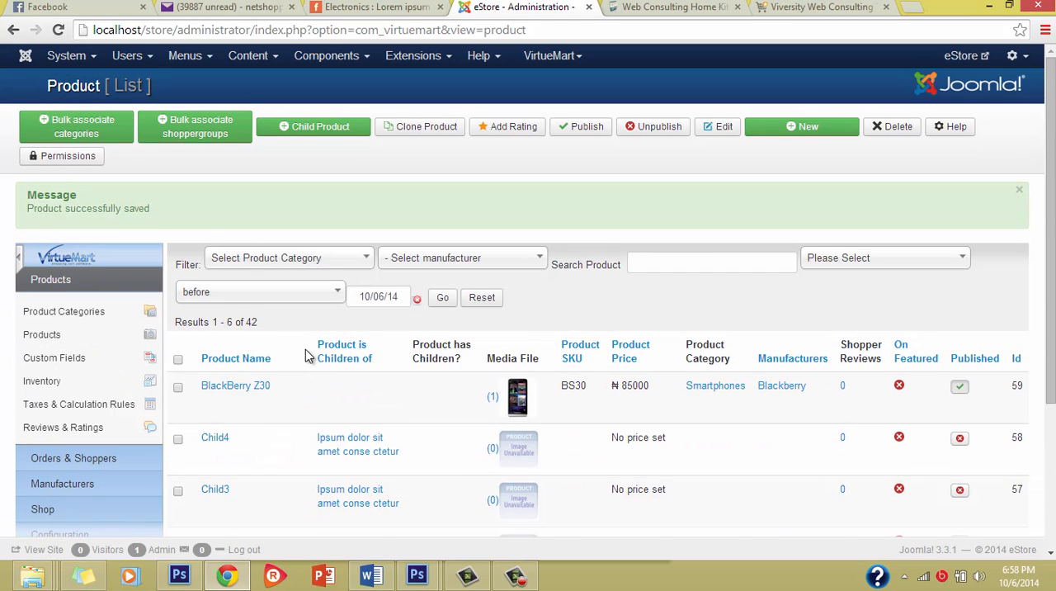
pyautogui.scroll(-4, 306, 355)
pyautogui.scroll(2, 305, 355)
pyautogui.scroll(2, 306, 349)
pyautogui.scroll(-5, 307, 360)
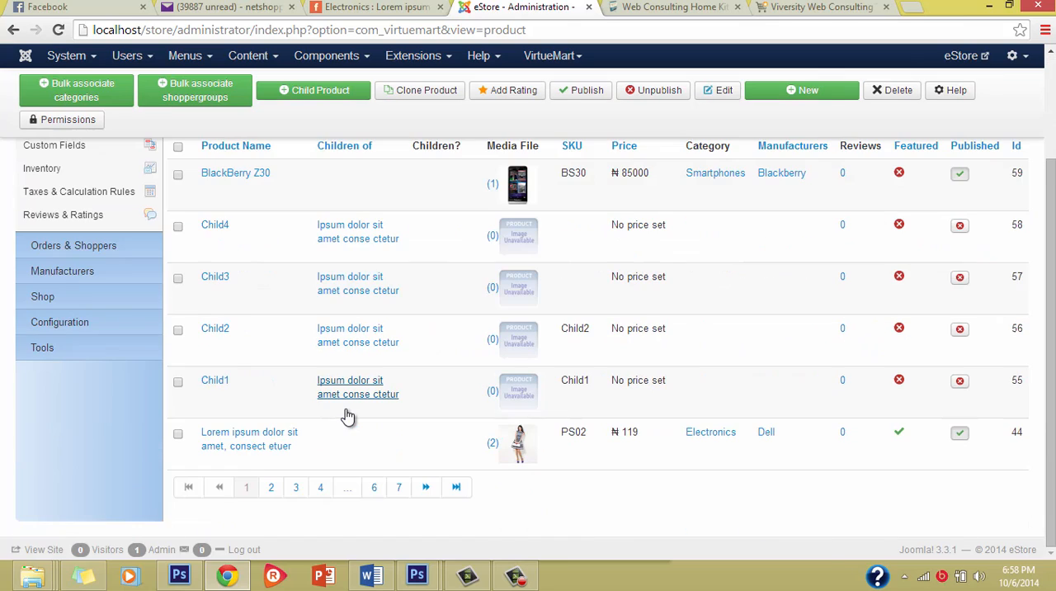
pyautogui.scroll(2, 349, 405)
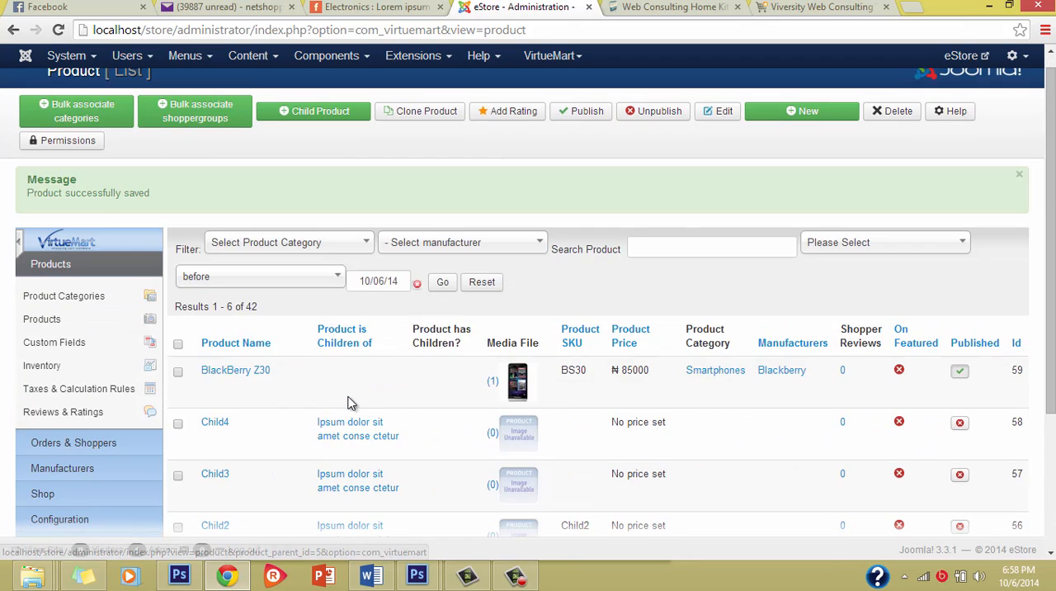
pyautogui.scroll(-2, 349, 403)
pyautogui.scroll(-1, 349, 403)
pyautogui.scroll(3, 348, 403)
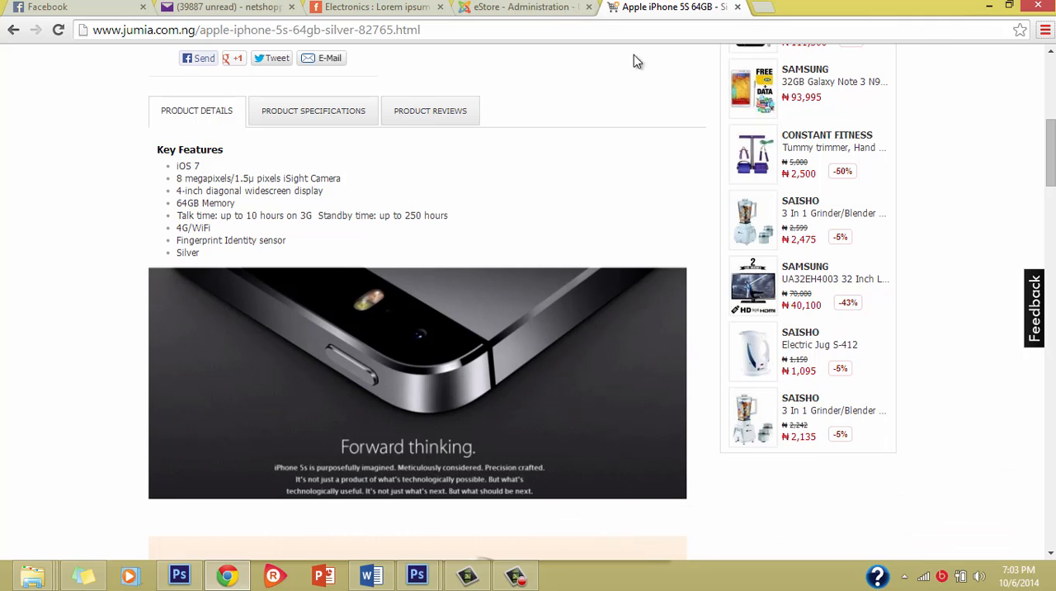
# Paste the copied iPhone 5S key features into product PS02's short description, and save and close the product.
pyautogui.click(546, 7)
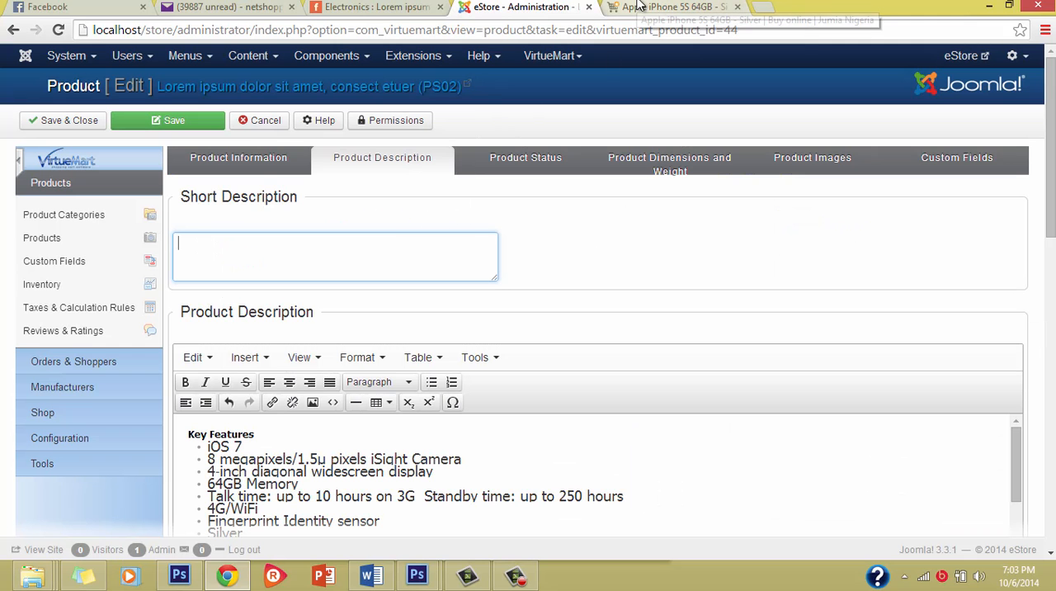
pyautogui.scroll(-2, 505, 309)
pyautogui.scroll(2, 378, 303)
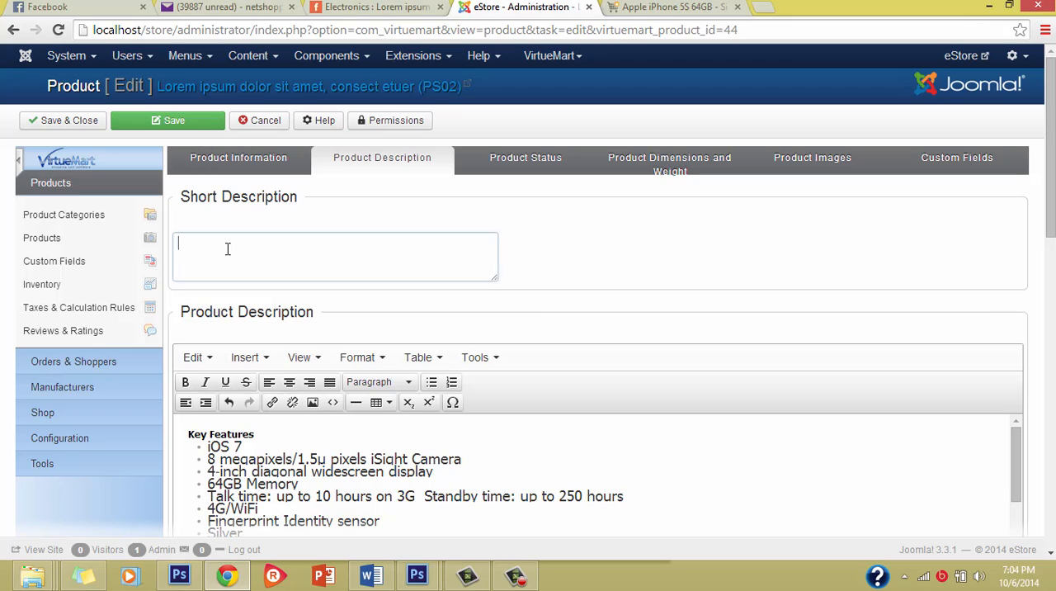
pyautogui.hotkey('ctrl', 'v')
pyautogui.scroll(1, 228, 251)
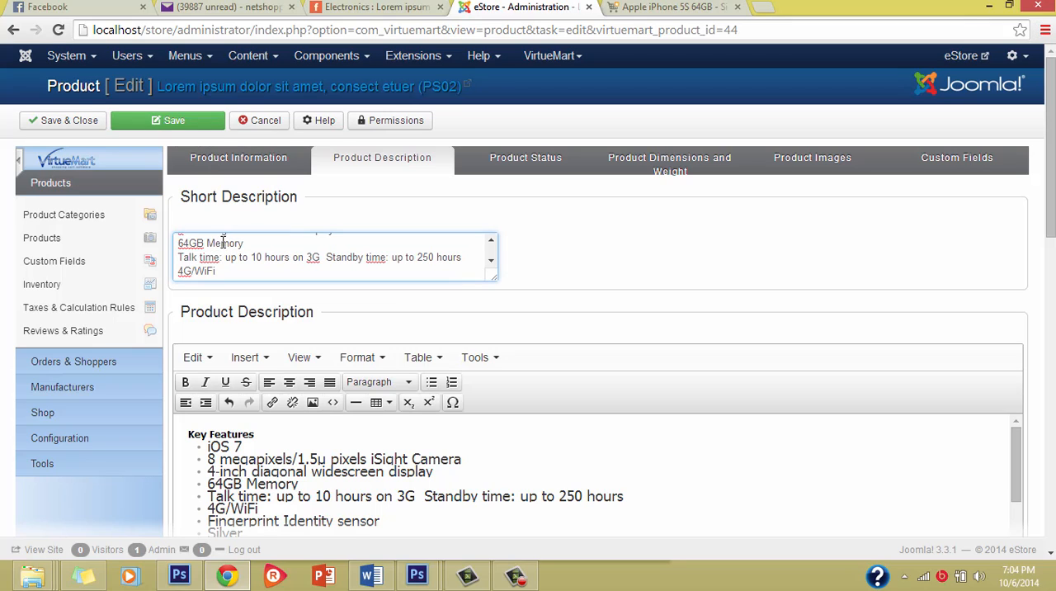
pyautogui.click(73, 120)
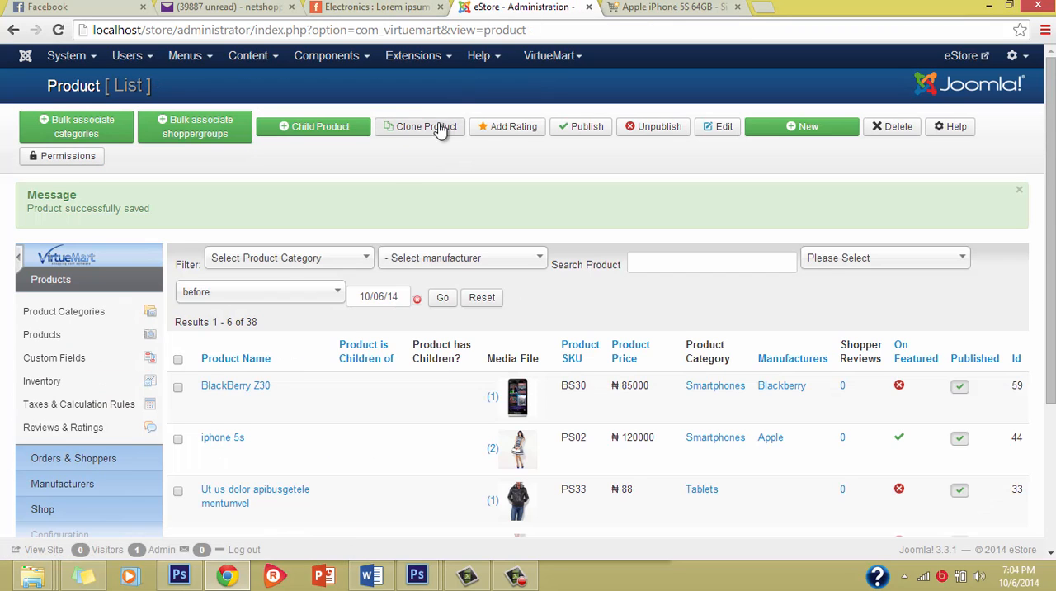
pyautogui.scroll(-2, 375, 341)
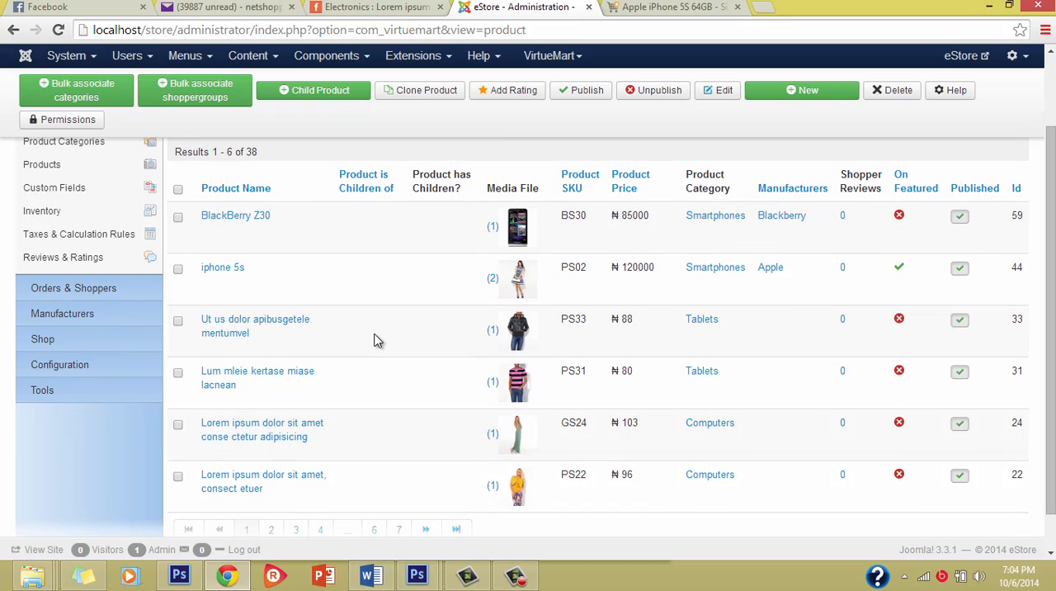
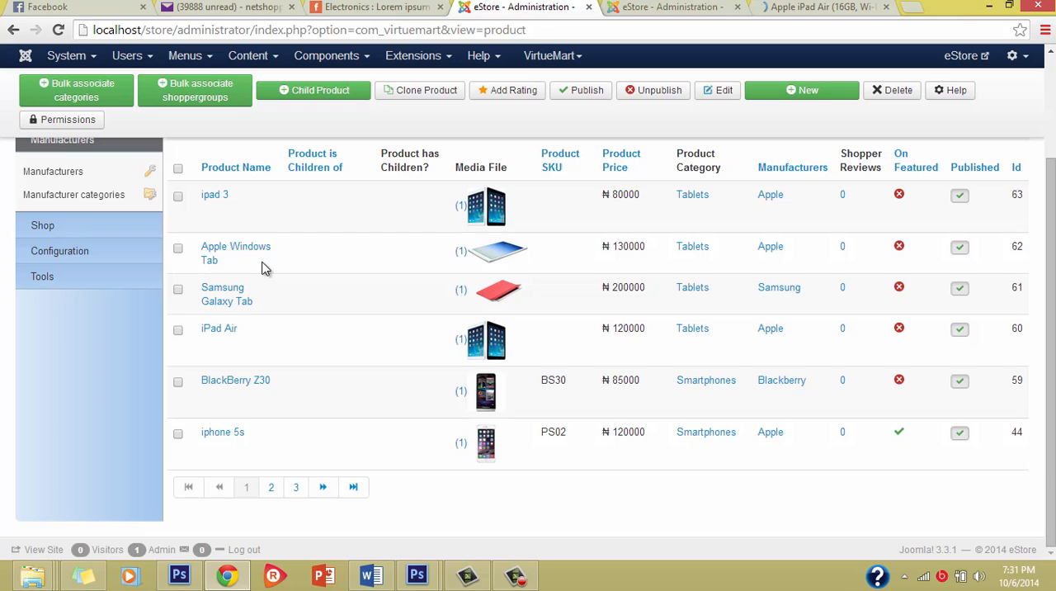
# Open the ipad 3 product for editing and review its name, manufacturer, category and pricing.
pyautogui.click(222, 198)
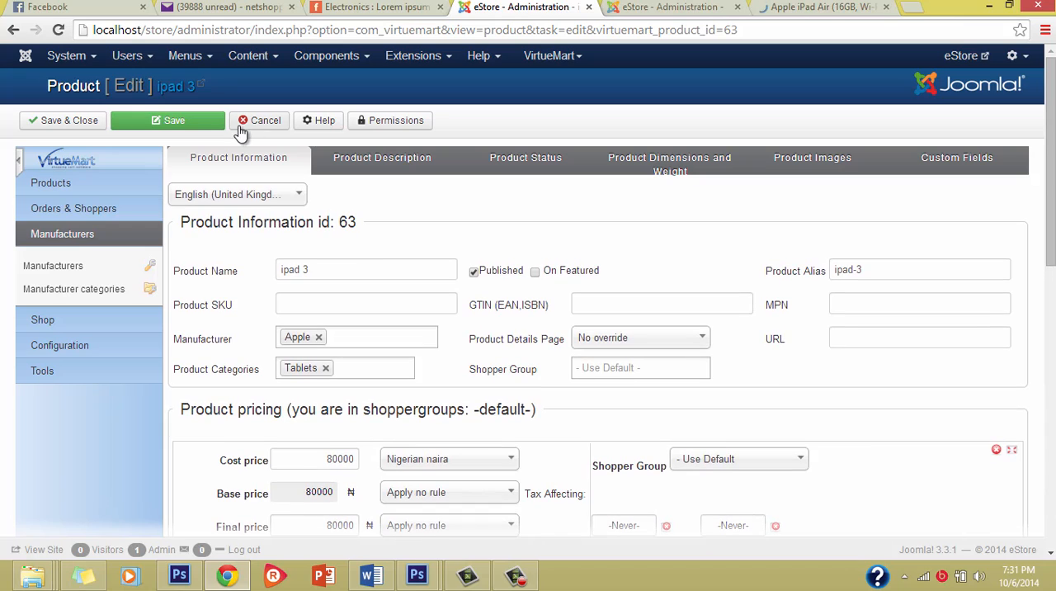
pyautogui.click(324, 270)
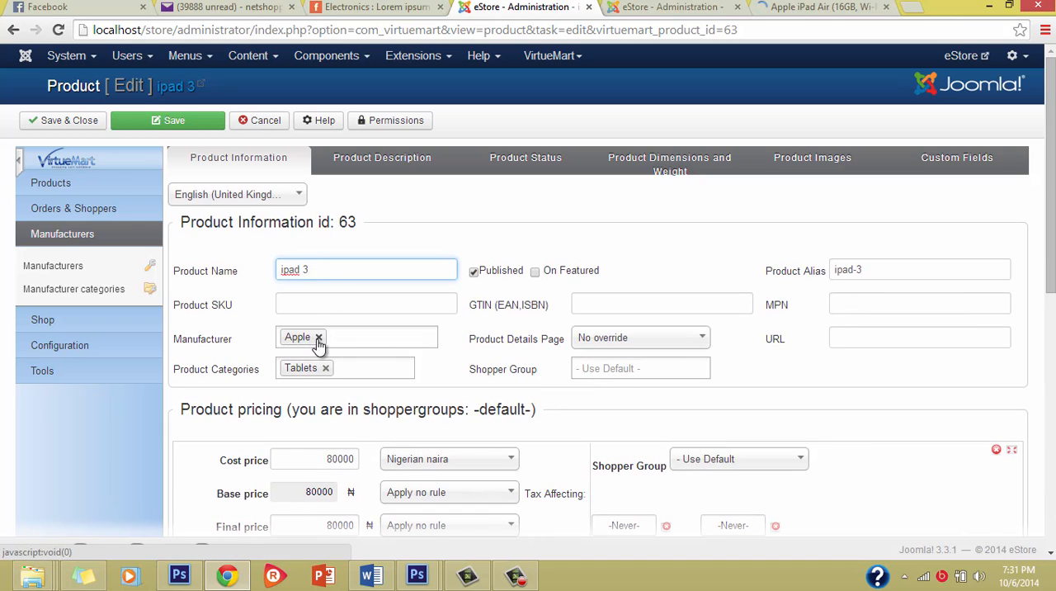
pyautogui.scroll(-2, 336, 337)
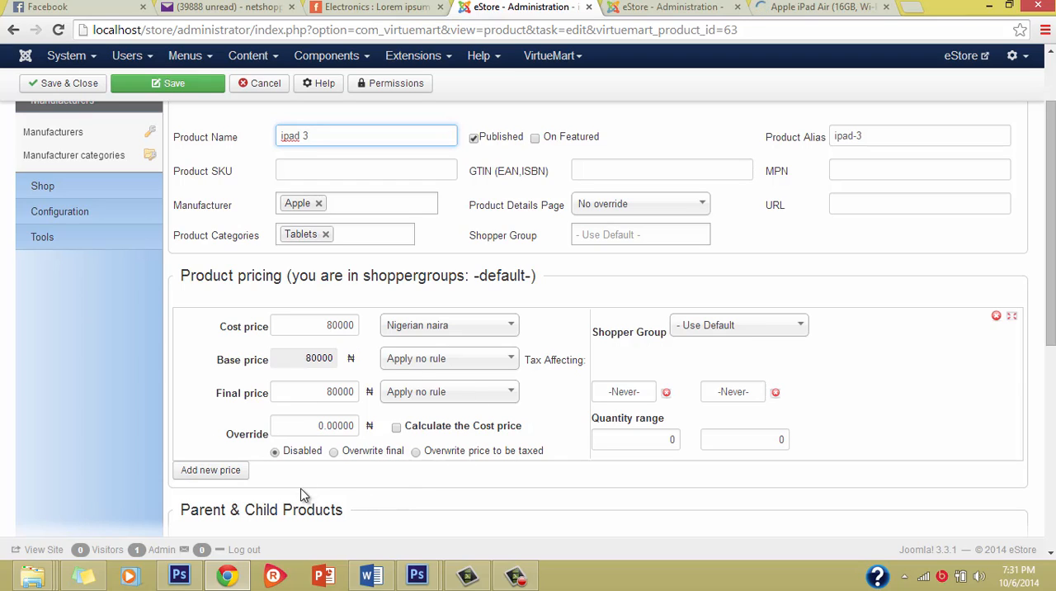
pyautogui.scroll(2, 421, 265)
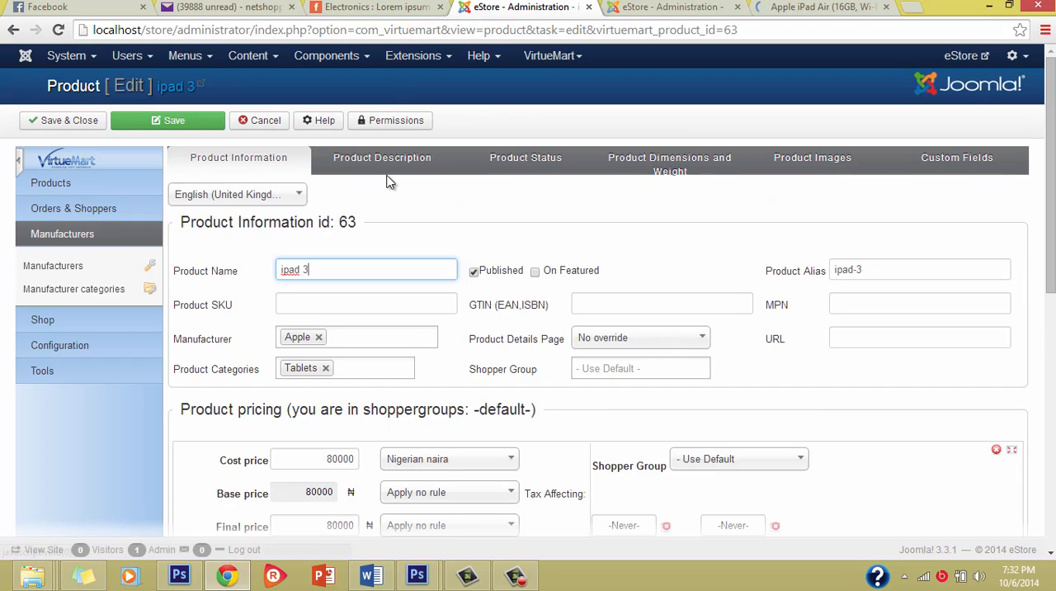
# Review the ipad 3 product's short description and its stock settings.
pyautogui.click(379, 159)
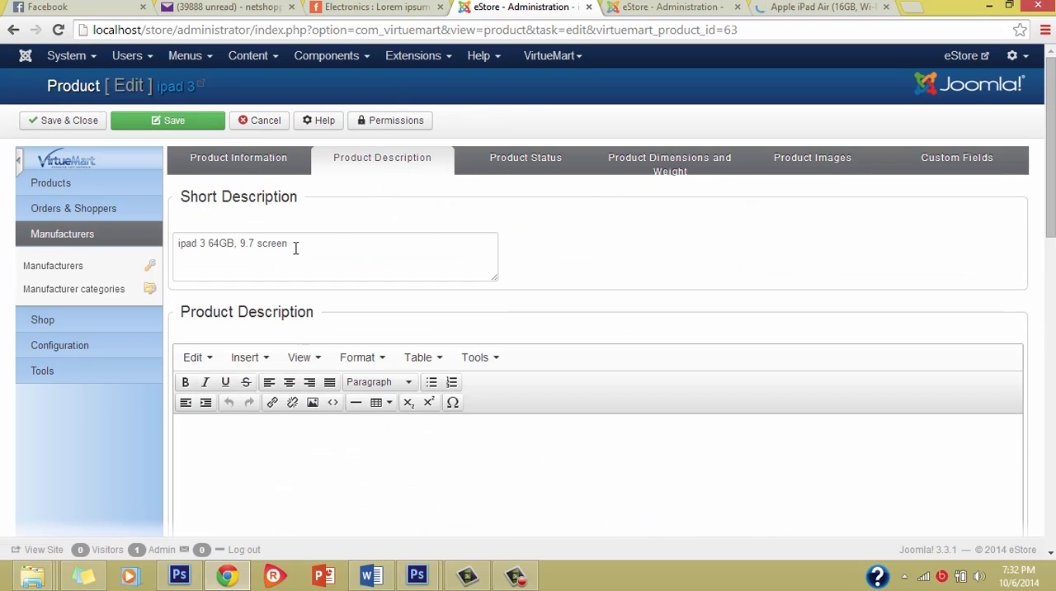
pyautogui.click(544, 167)
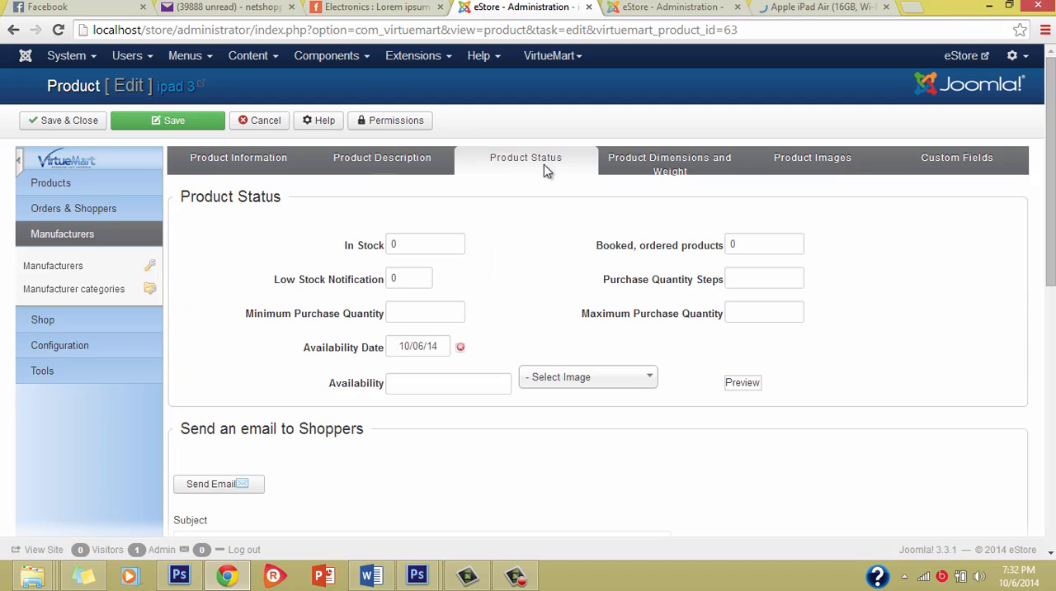
pyautogui.click(399, 241)
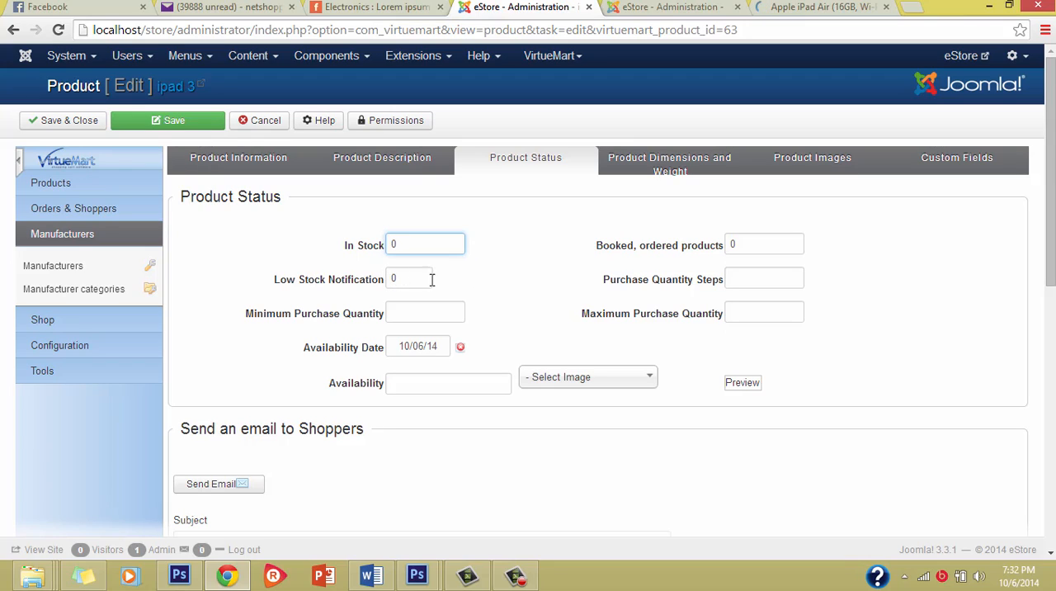
# Review the ipad 3 product's image details and upload options, and save and close the product.
pyautogui.click(837, 165)
pyautogui.scroll(-10, 503, 312)
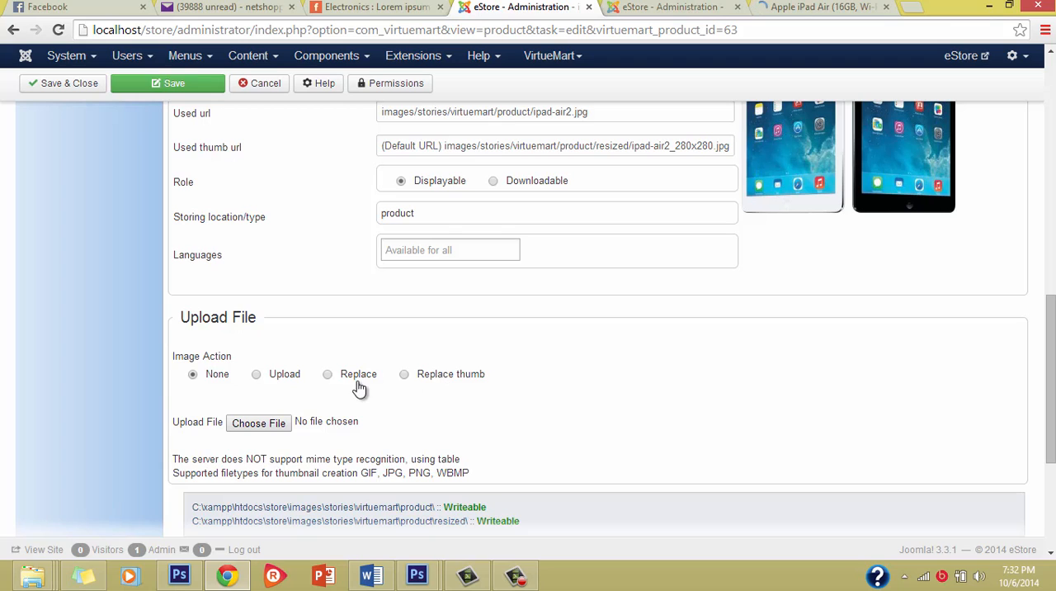
pyautogui.scroll(3, 598, 244)
pyautogui.scroll(-3, 429, 301)
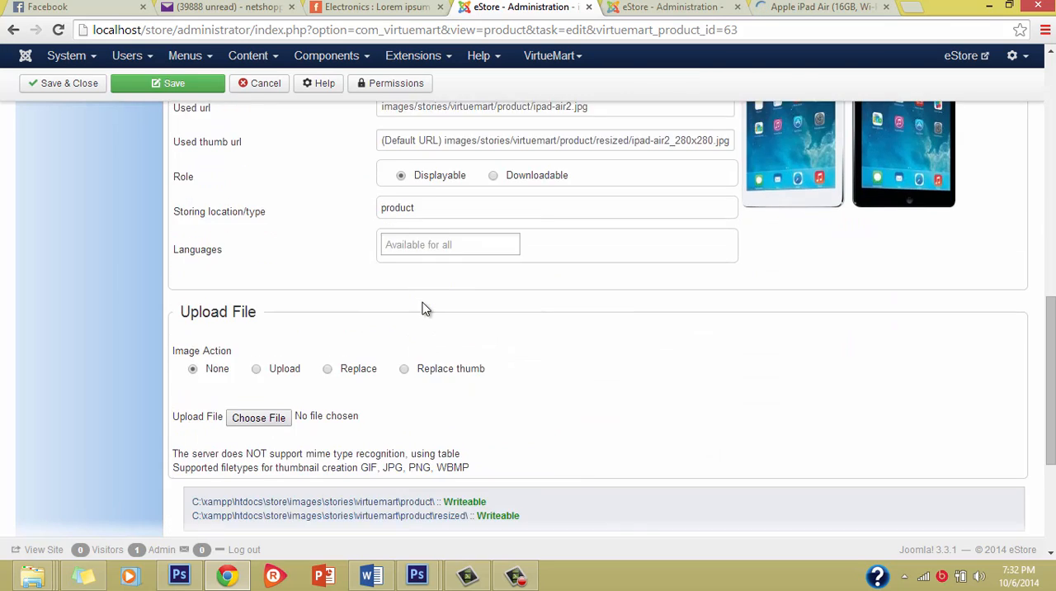
pyautogui.scroll(8, 412, 301)
pyautogui.scroll(2, 359, 298)
pyautogui.click(77, 121)
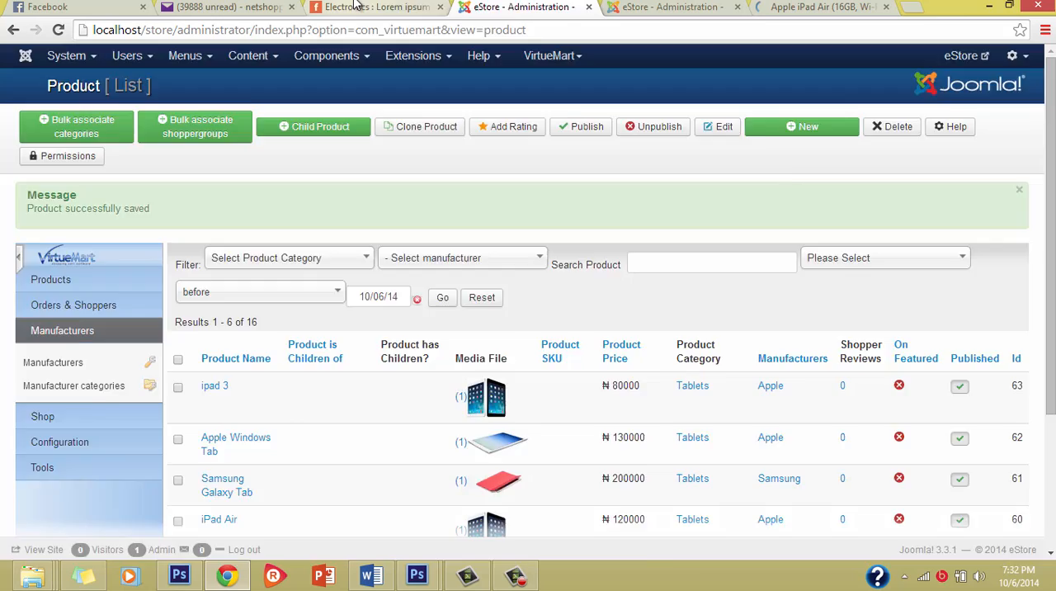
# Switch to the storefront home page and look over its featured products, blog section and New Products.
pyautogui.click(355, 6)
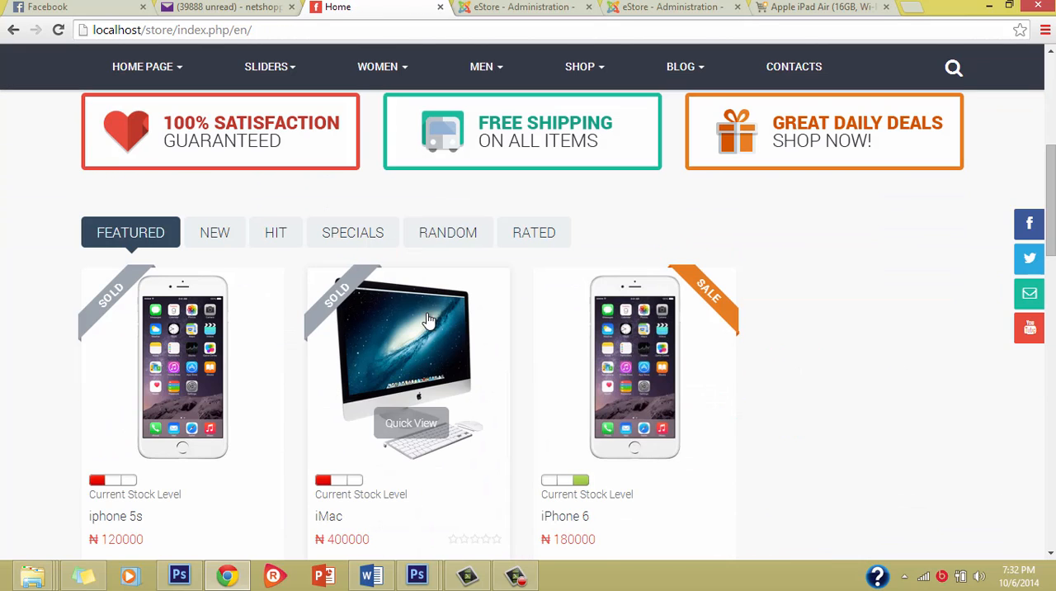
pyautogui.scroll(-2, 379, 291)
pyautogui.scroll(-4, 309, 279)
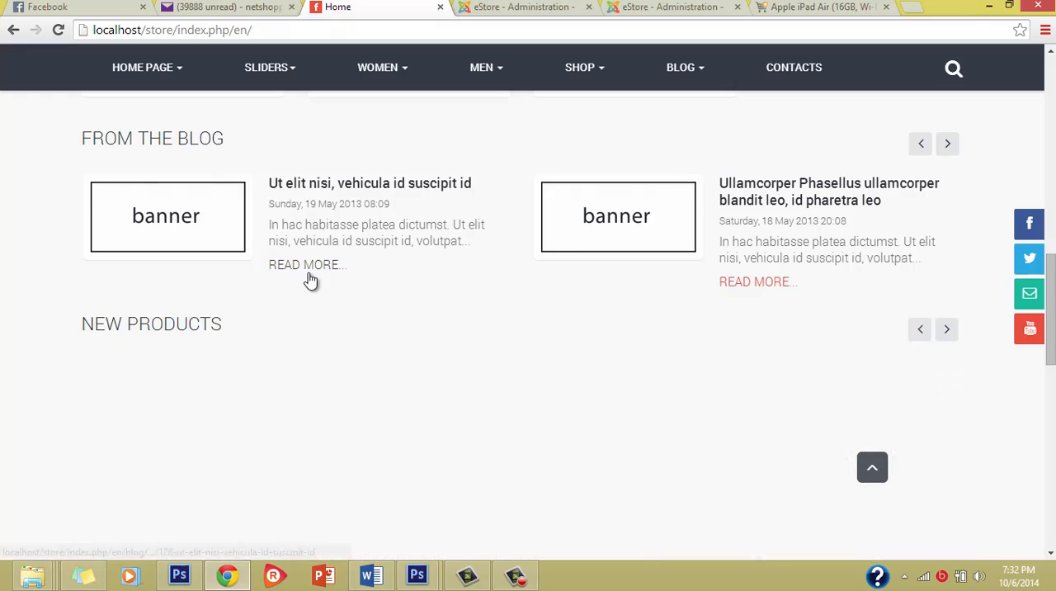
pyautogui.scroll(-3, 310, 279)
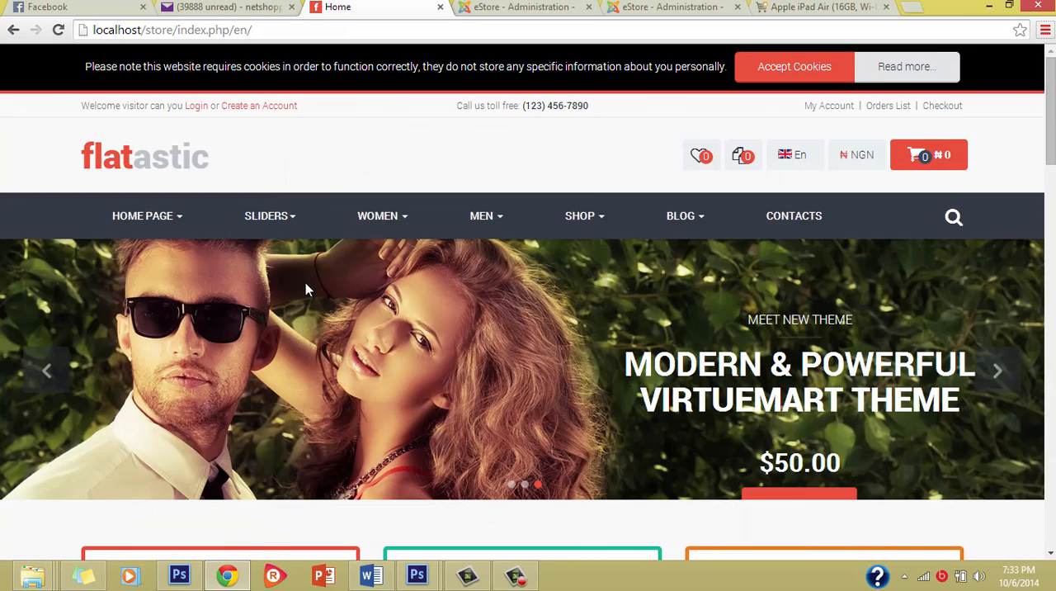
pyautogui.scroll(-7, 390, 467)
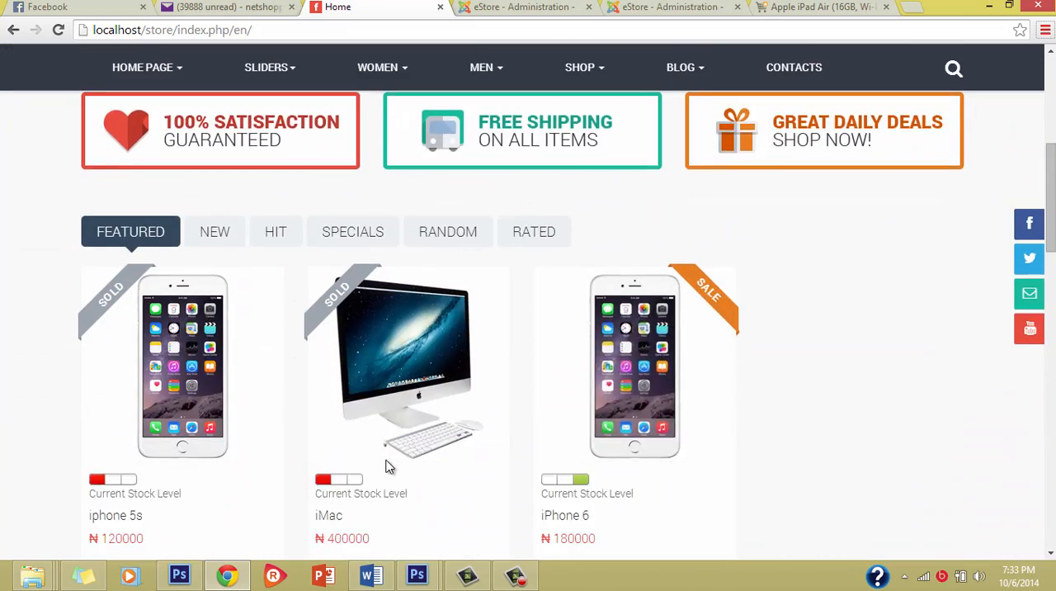
pyautogui.scroll(-4, 389, 460)
pyautogui.scroll(3, 389, 455)
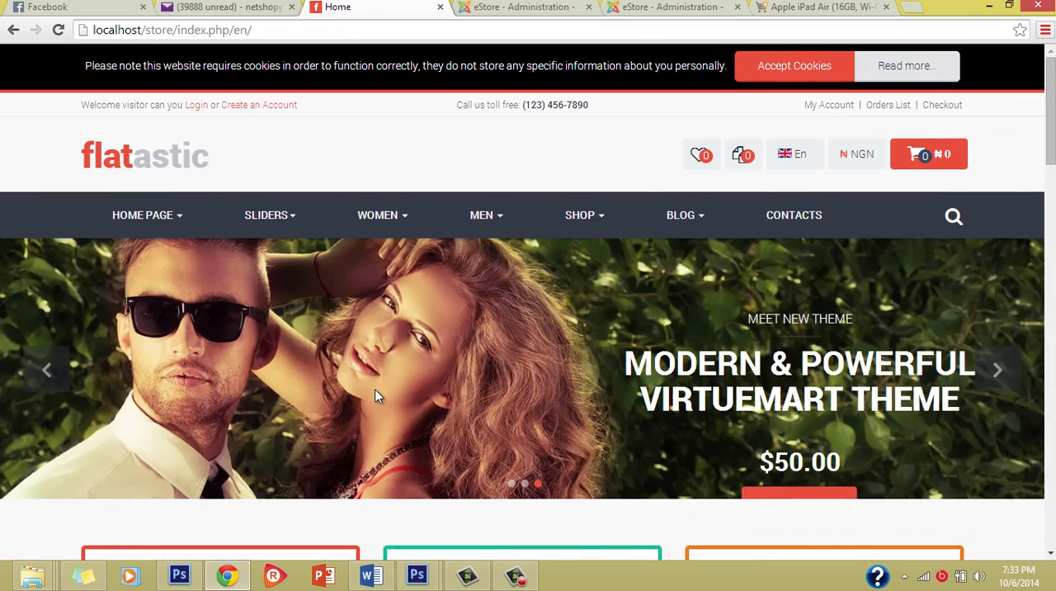
pyautogui.scroll(-5, 377, 392)
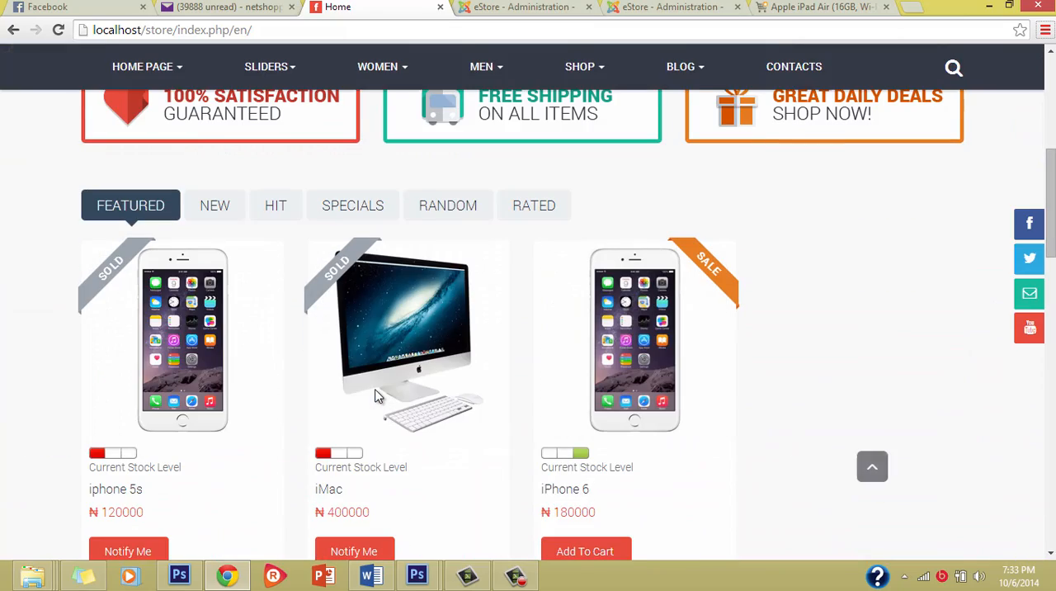
# Compare the featured products with the tablets and phones under New Products, down to the promotional banners.
pyautogui.moveTo(188, 334)
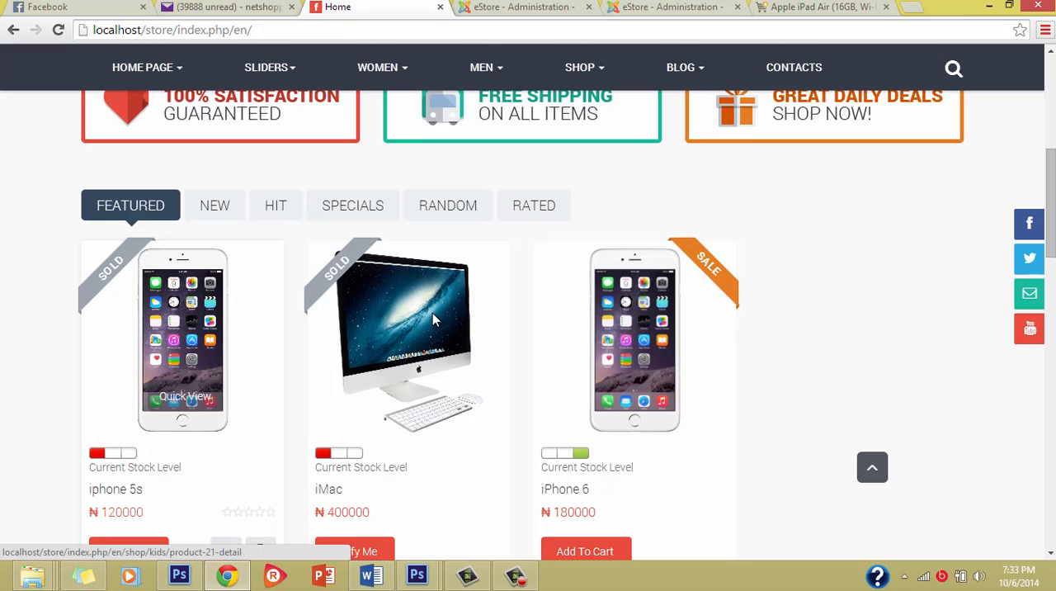
pyautogui.scroll(-4, 284, 344)
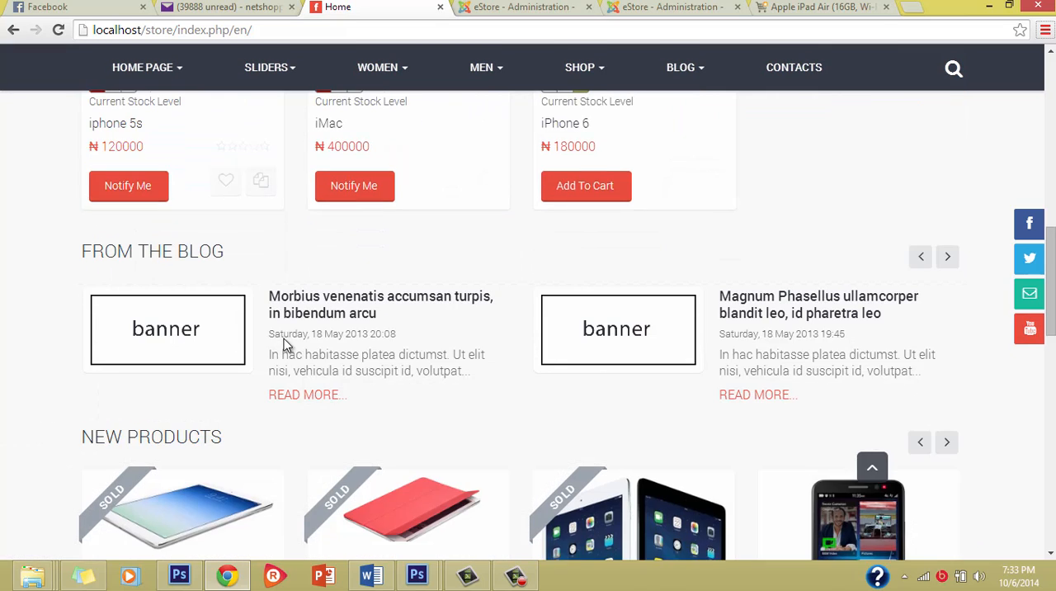
pyautogui.scroll(-3, 284, 343)
pyautogui.scroll(-4, 445, 450)
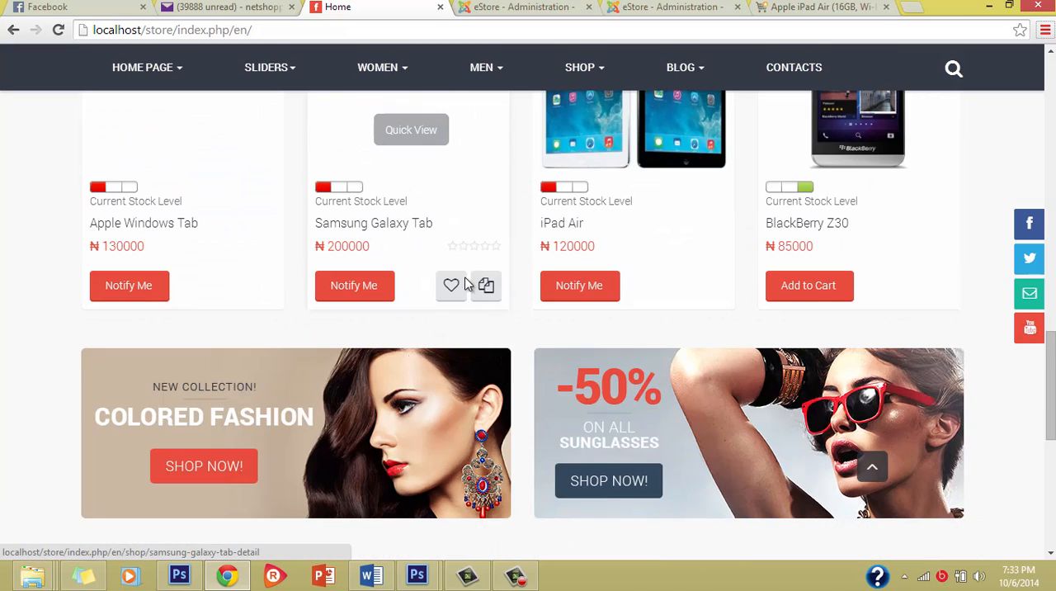
pyautogui.scroll(3, 646, 160)
pyautogui.scroll(-5, 600, 309)
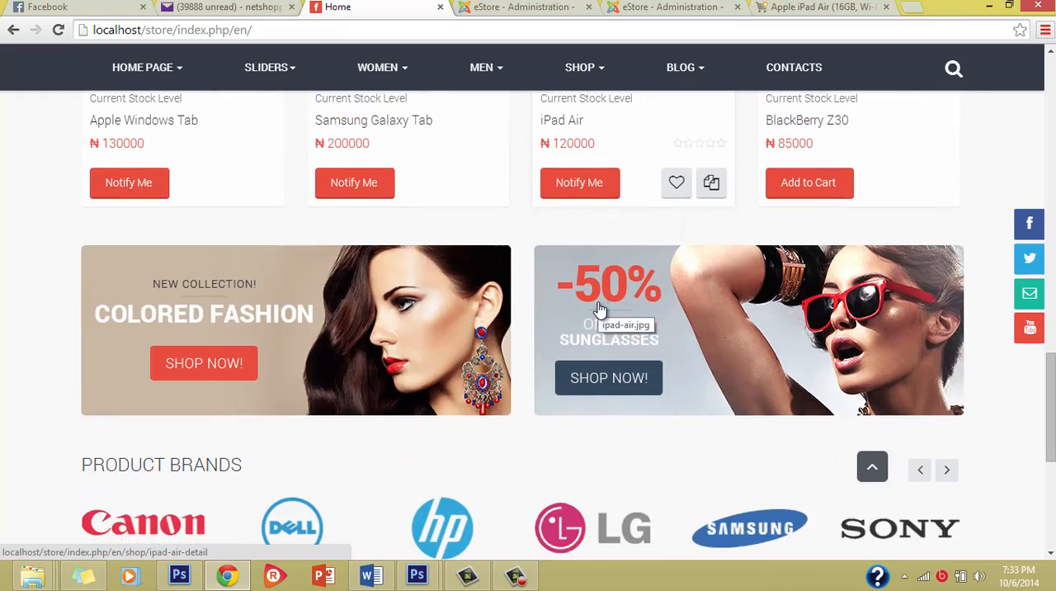
pyautogui.scroll(15, 598, 301)
pyautogui.scroll(-5, 406, 376)
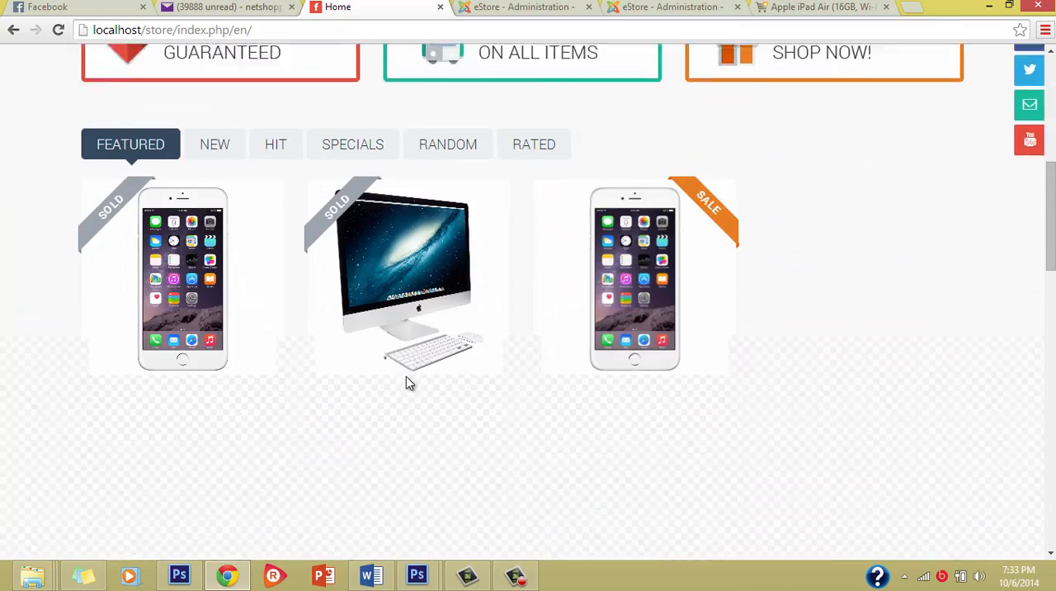
# Look through the New, Hit, Specials, Random and Rated product groups on the home page, and return to Featured.
pyautogui.click(217, 149)
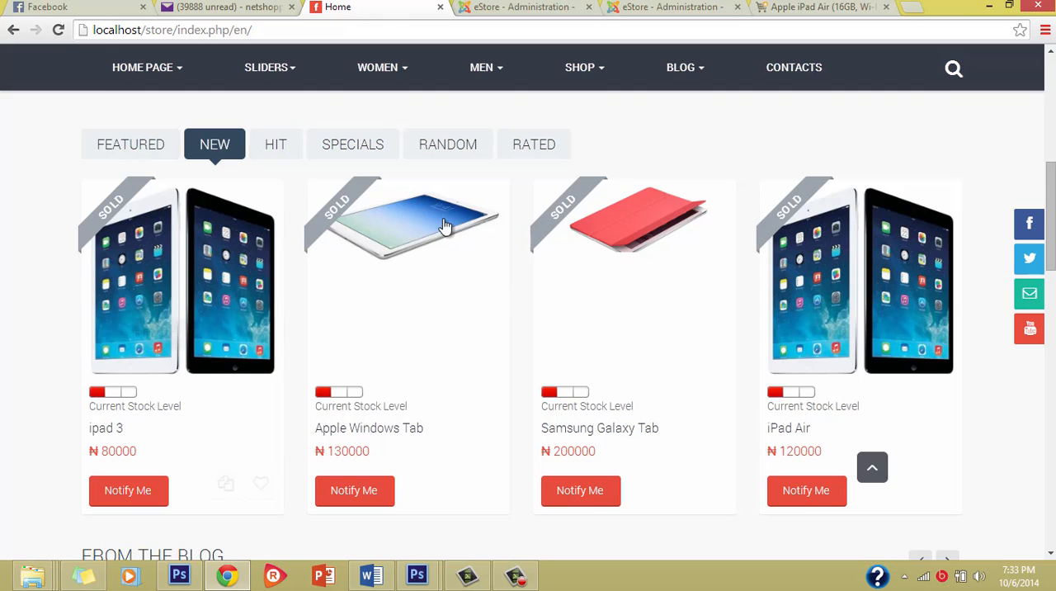
pyautogui.click(291, 151)
pyautogui.click(348, 156)
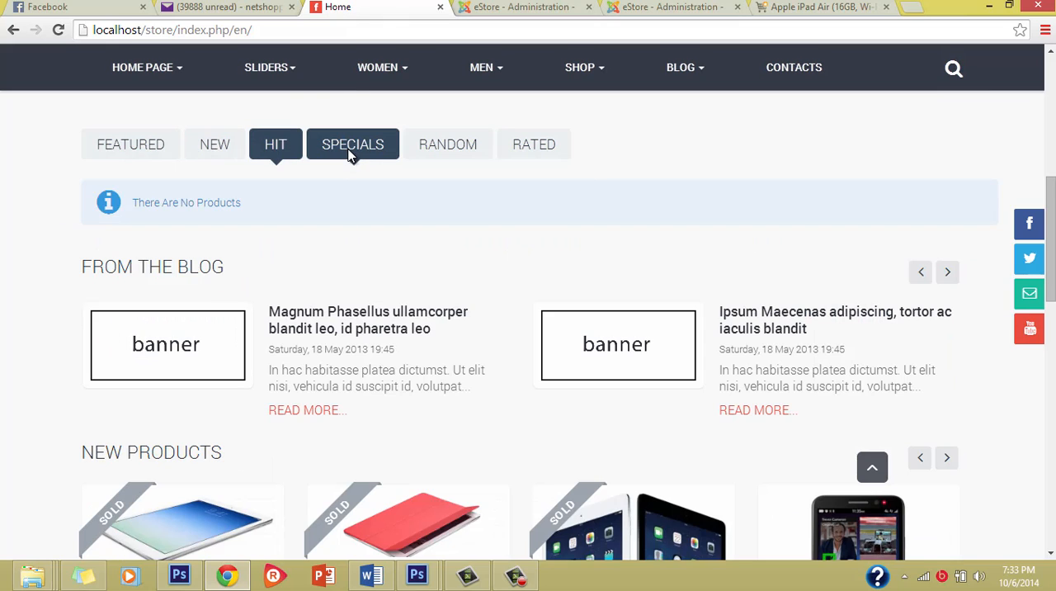
pyautogui.click(437, 162)
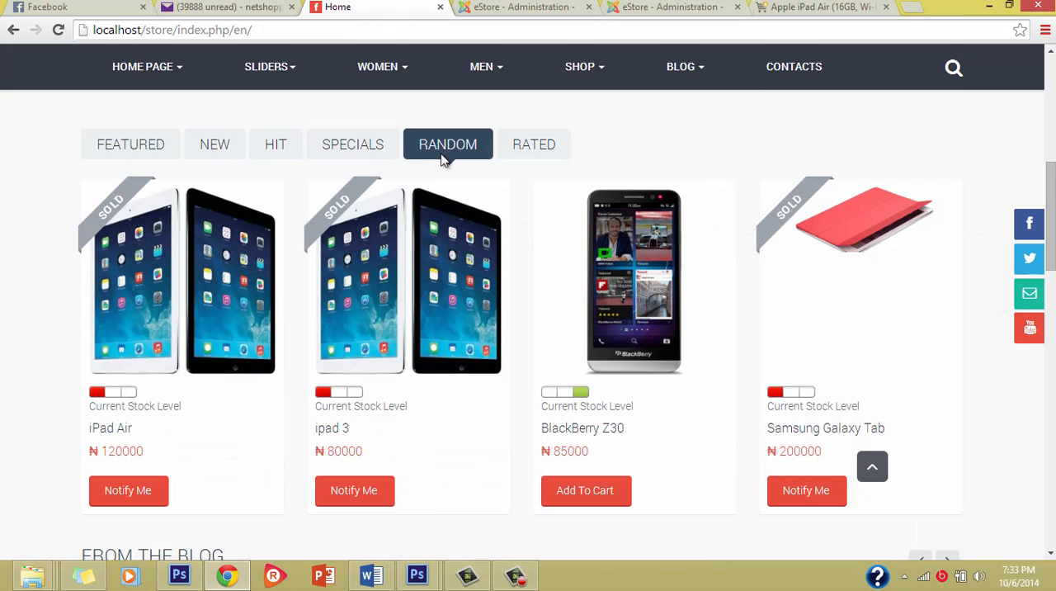
pyautogui.click(531, 154)
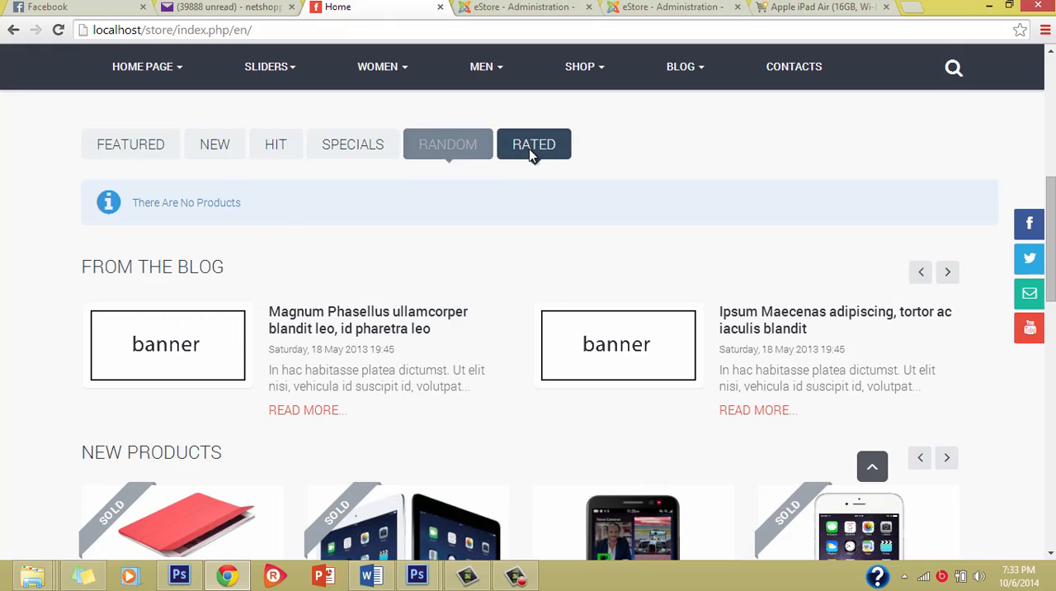
pyautogui.click(110, 149)
# Examine the New Products section and the product brands further down the home page.
pyautogui.scroll(-8, 361, 297)
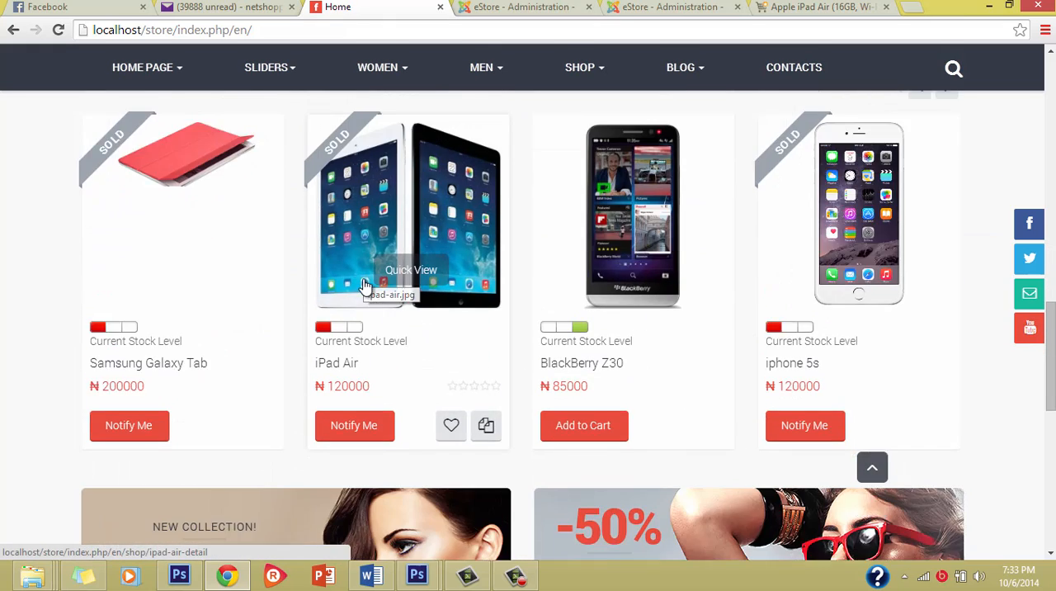
pyautogui.scroll(2, 361, 276)
pyautogui.scroll(-2, 143, 354)
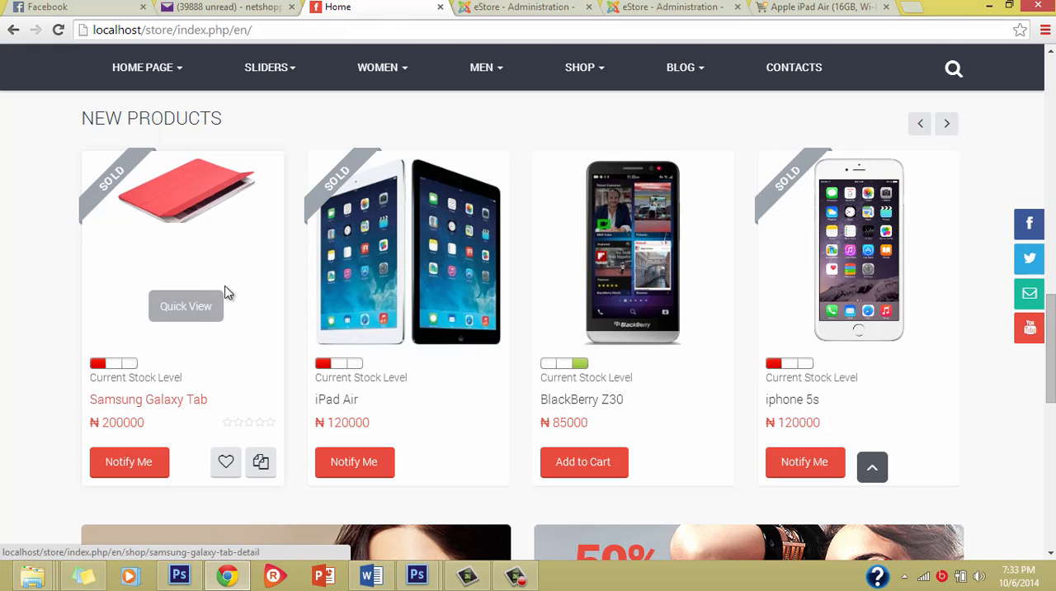
pyautogui.scroll(-4, 141, 429)
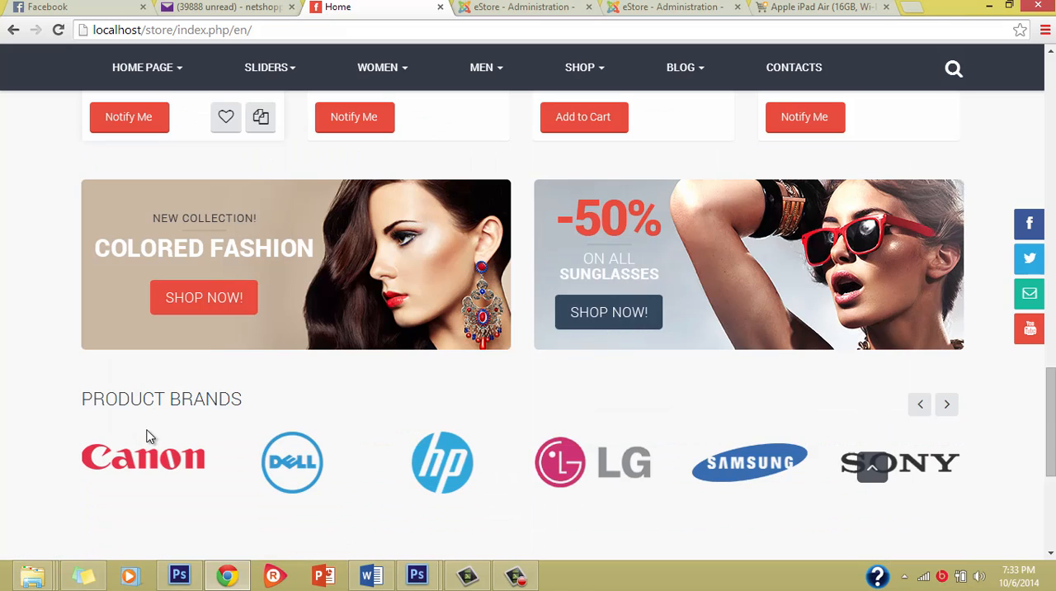
pyautogui.scroll(2, 146, 437)
pyautogui.scroll(3, 206, 285)
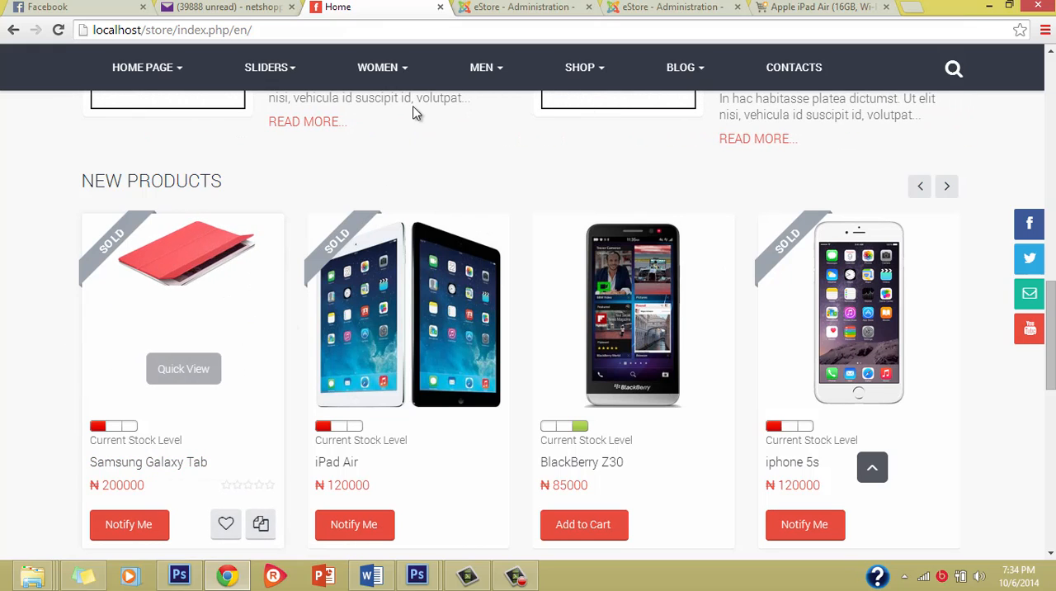
# In the admin product list, unpublish the Samsung Galaxy Tab and mark the HP 15 Intel Celeron laptop as featured.
pyautogui.click(520, 7)
pyautogui.scroll(-1, 310, 356)
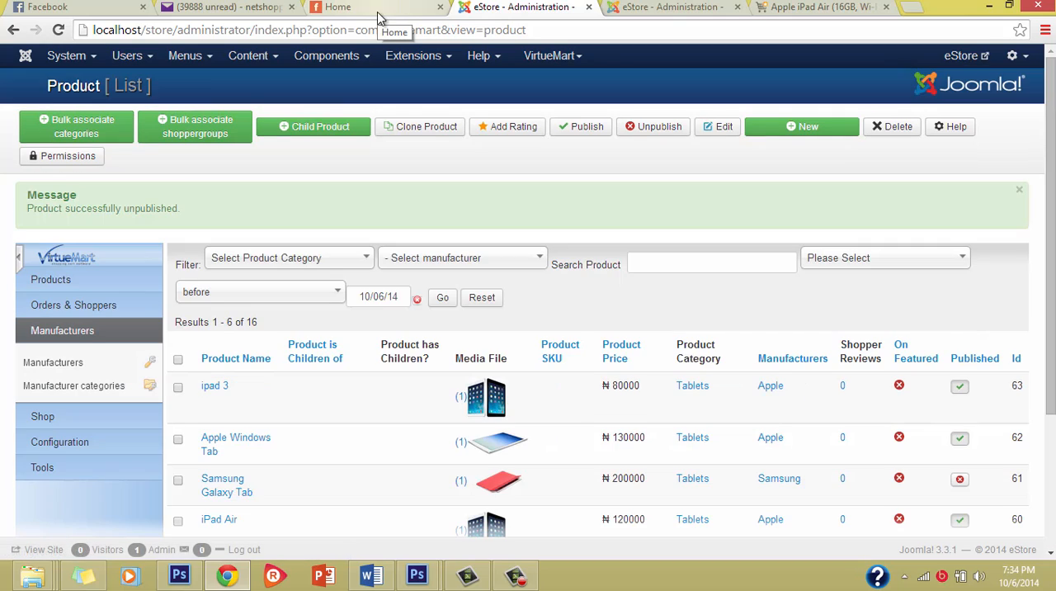
pyautogui.scroll(-2, 510, 289)
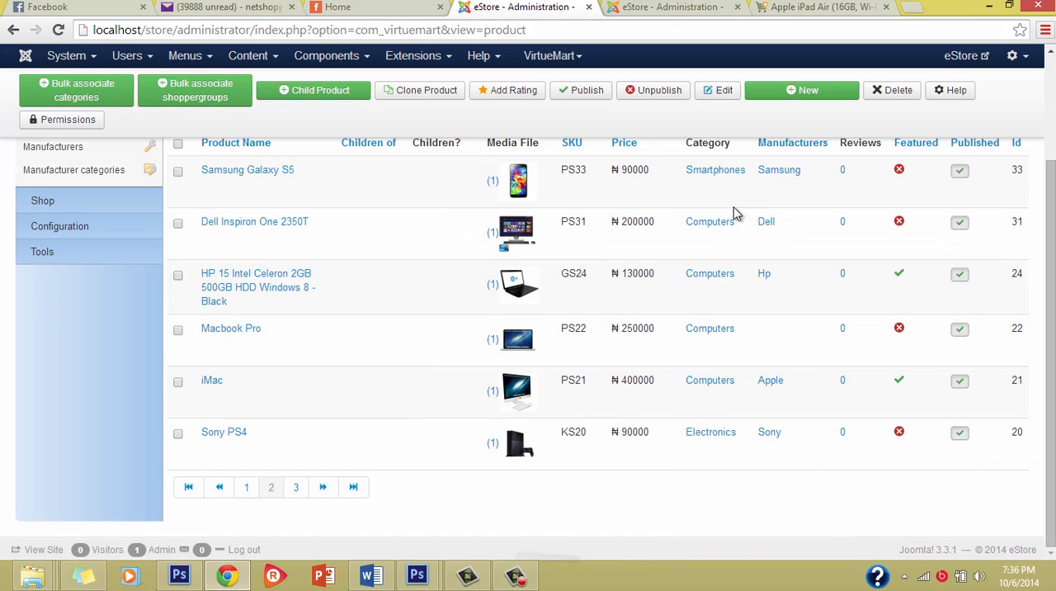
pyautogui.scroll(3, 440, 202)
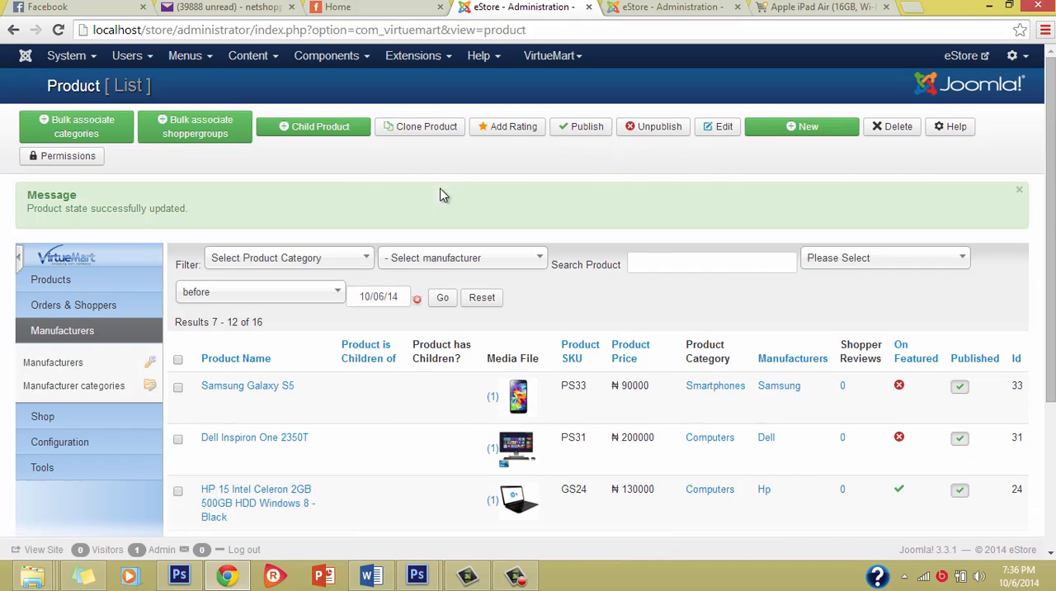
# Reload the storefront home page and check its Featured products.
pyautogui.click(398, 6)
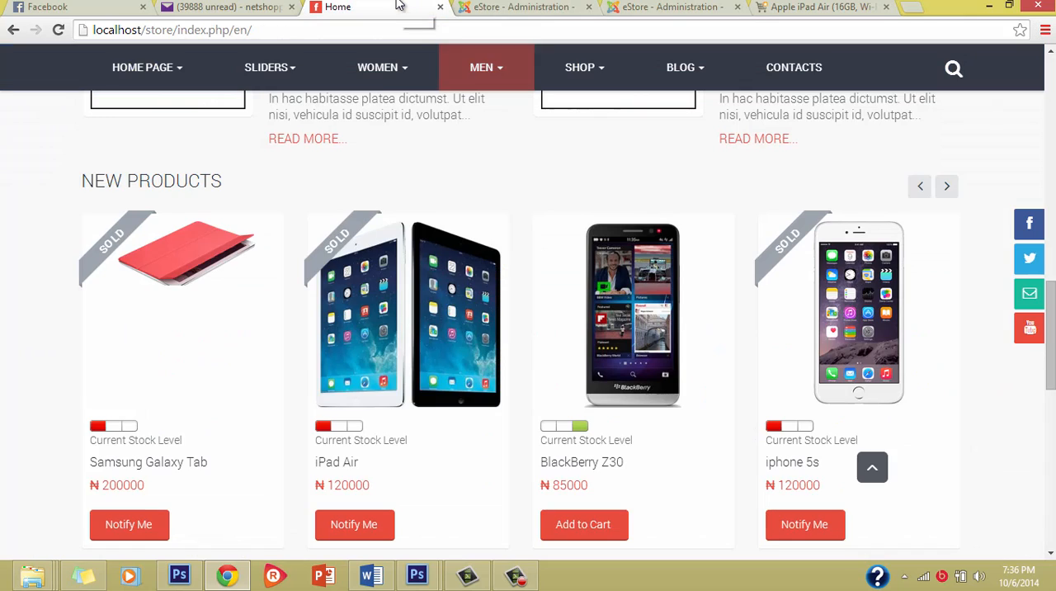
pyautogui.click(53, 33)
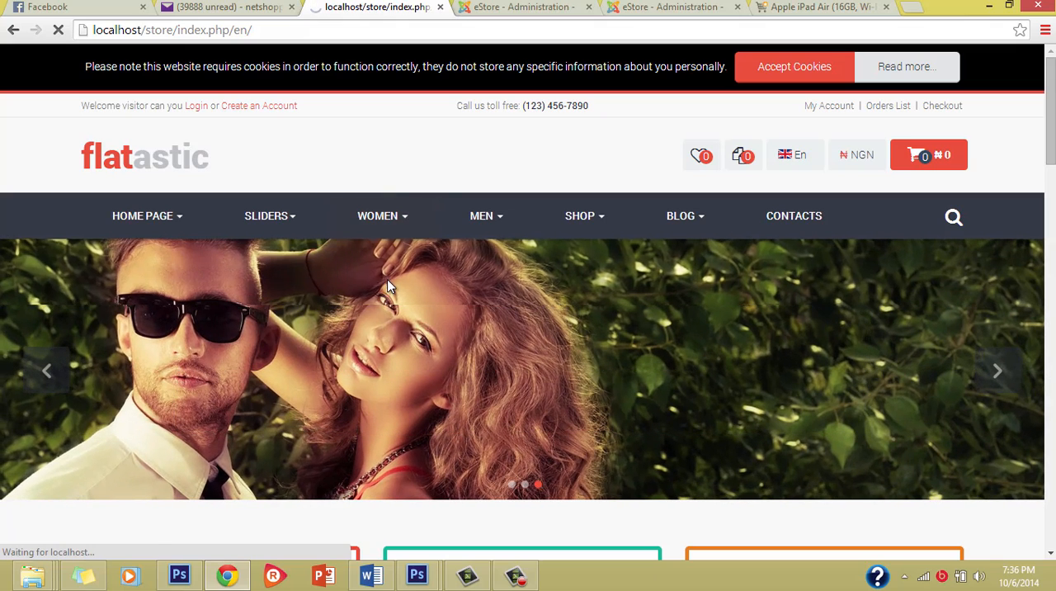
pyautogui.scroll(-4, 384, 297)
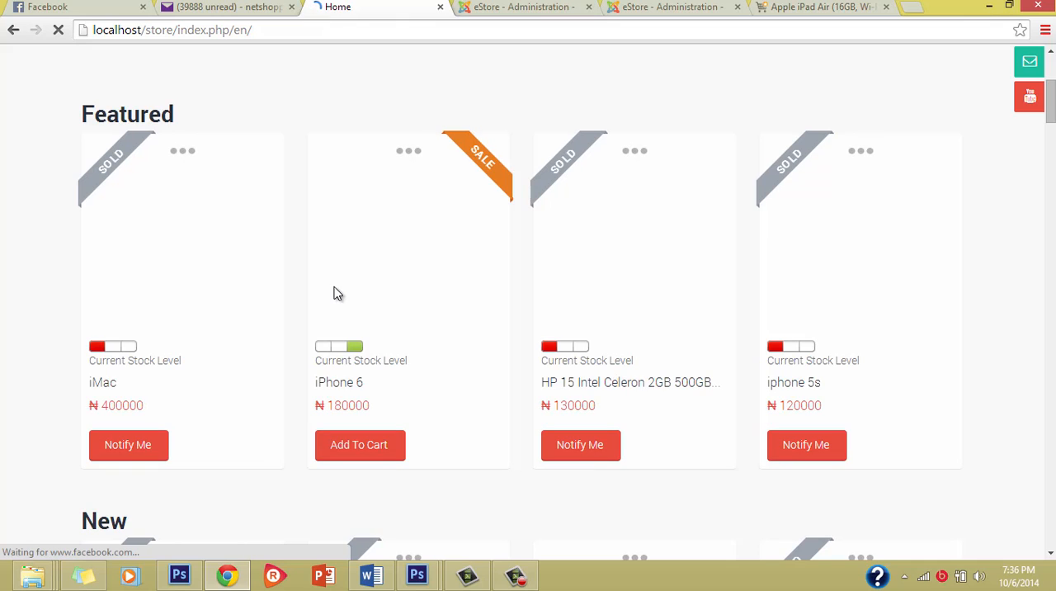
pyautogui.scroll(4, 261, 208)
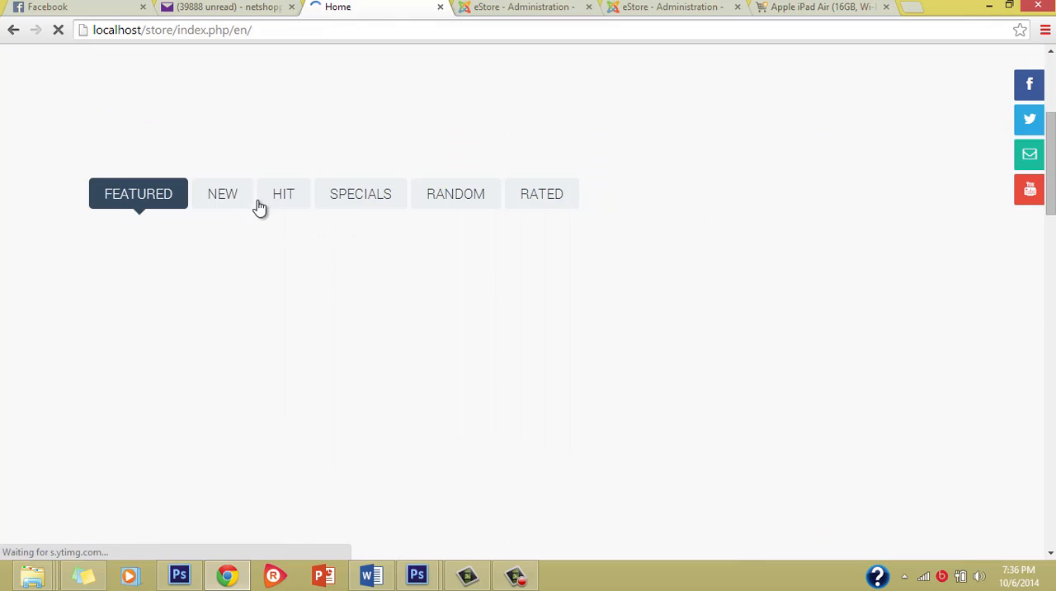
# Examine the Featured product cards and the blog section beneath them on the reloaded home page.
pyautogui.scroll(-4, 269, 224)
pyautogui.scroll(-5, 281, 244)
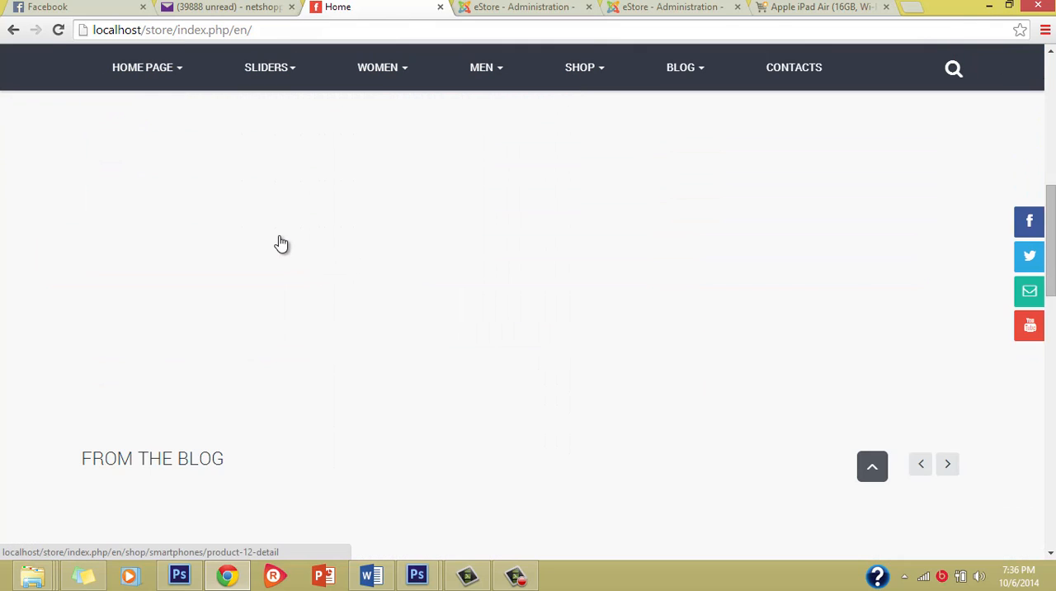
pyautogui.scroll(-3, 279, 235)
pyautogui.scroll(4, 279, 235)
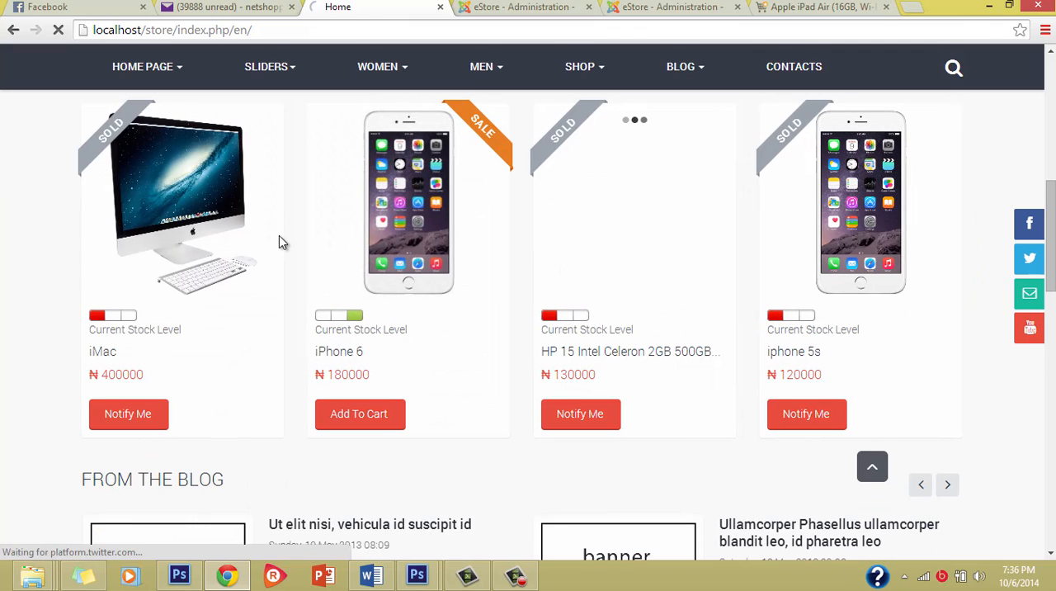
pyautogui.scroll(-1, 280, 235)
pyautogui.scroll(1, 280, 234)
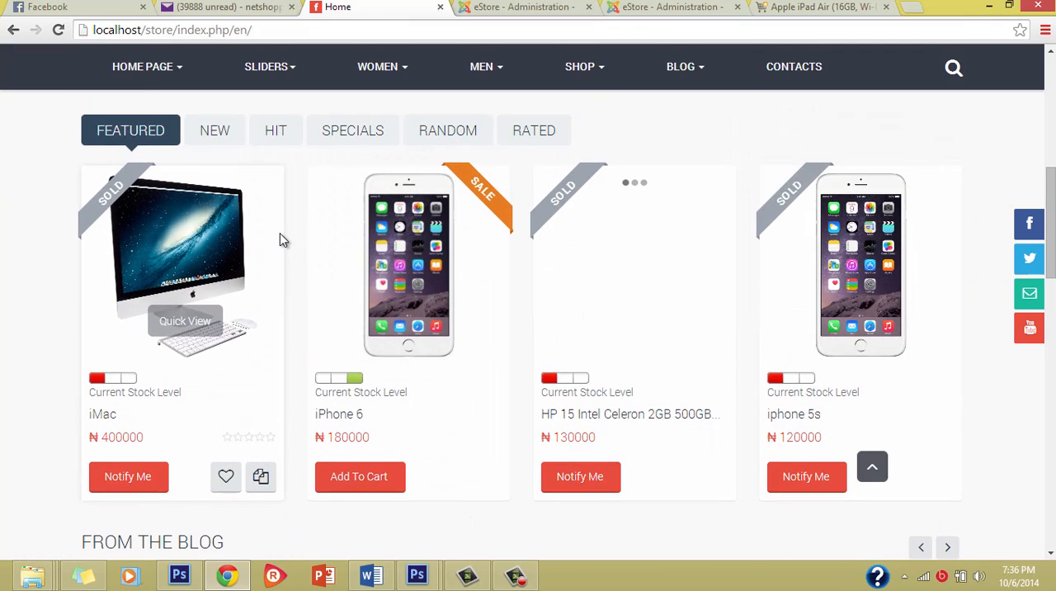
pyautogui.scroll(-1, 280, 233)
pyautogui.scroll(-1, 279, 233)
pyautogui.scroll(-1, 281, 237)
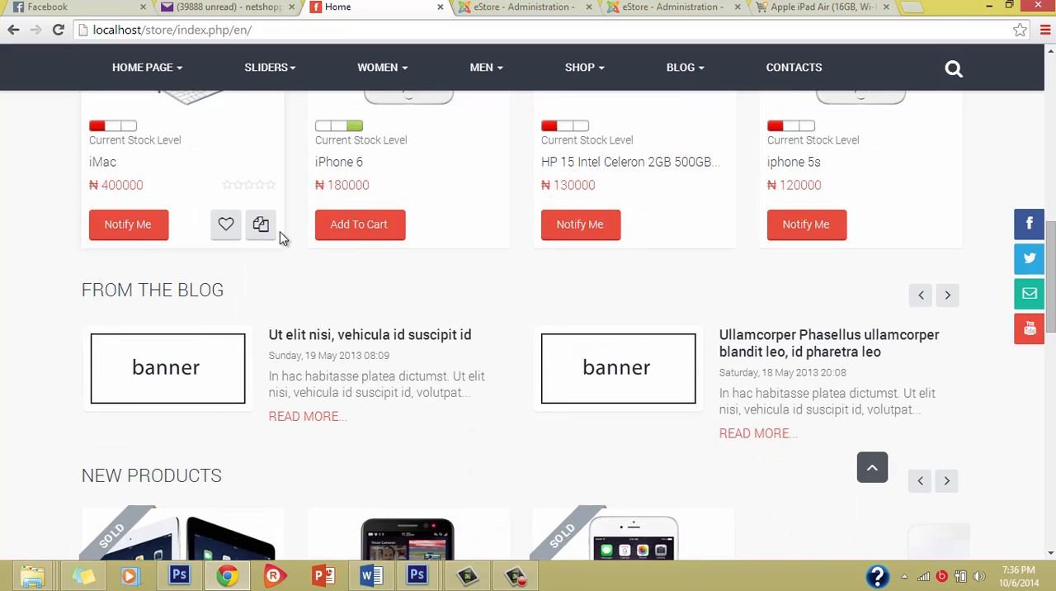
pyautogui.scroll(2, 280, 239)
pyautogui.scroll(1, 279, 238)
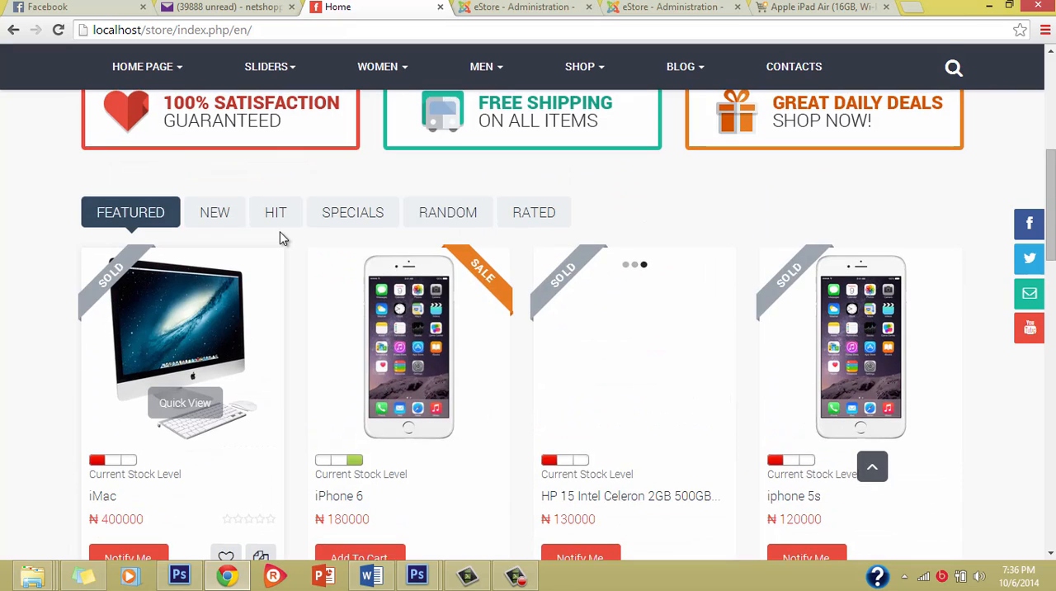
# Check the New Products section further down the home page and return to the product groups.
pyautogui.scroll(-6, 280, 239)
pyautogui.scroll(-6, 280, 239)
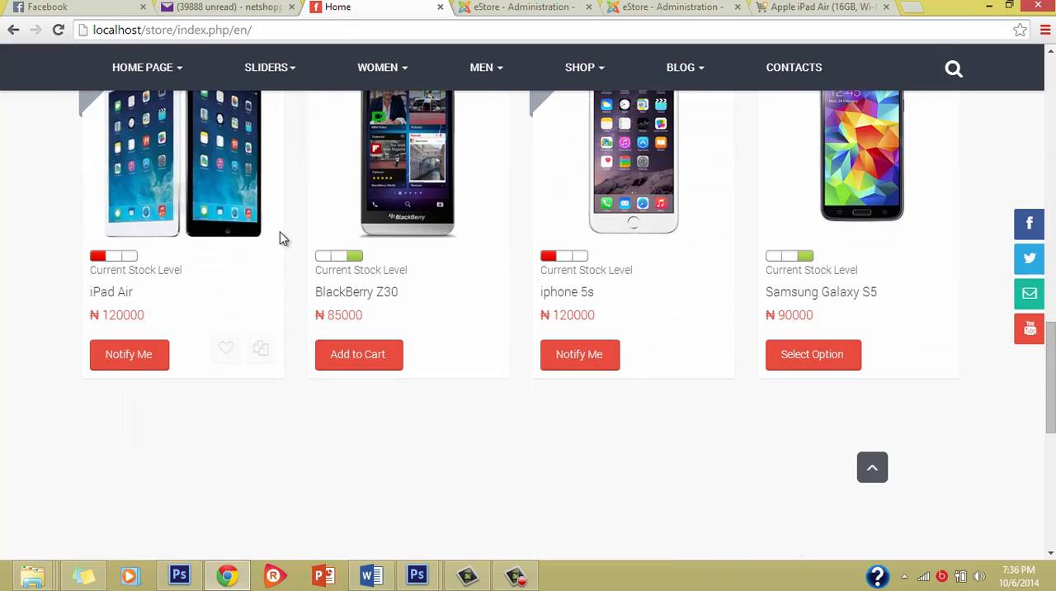
pyautogui.scroll(3, 279, 239)
pyautogui.scroll(3, 279, 238)
pyautogui.scroll(-1, 280, 237)
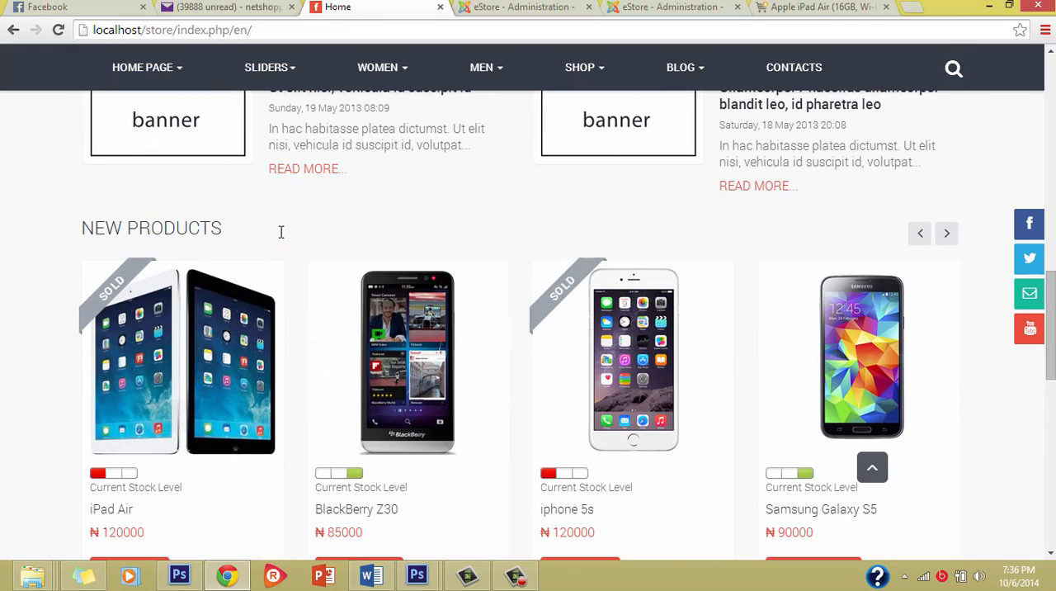
pyautogui.scroll(6, 264, 247)
# View the New, Hit and Specials product groups, and look over the sections below Specials.
pyautogui.click(217, 190)
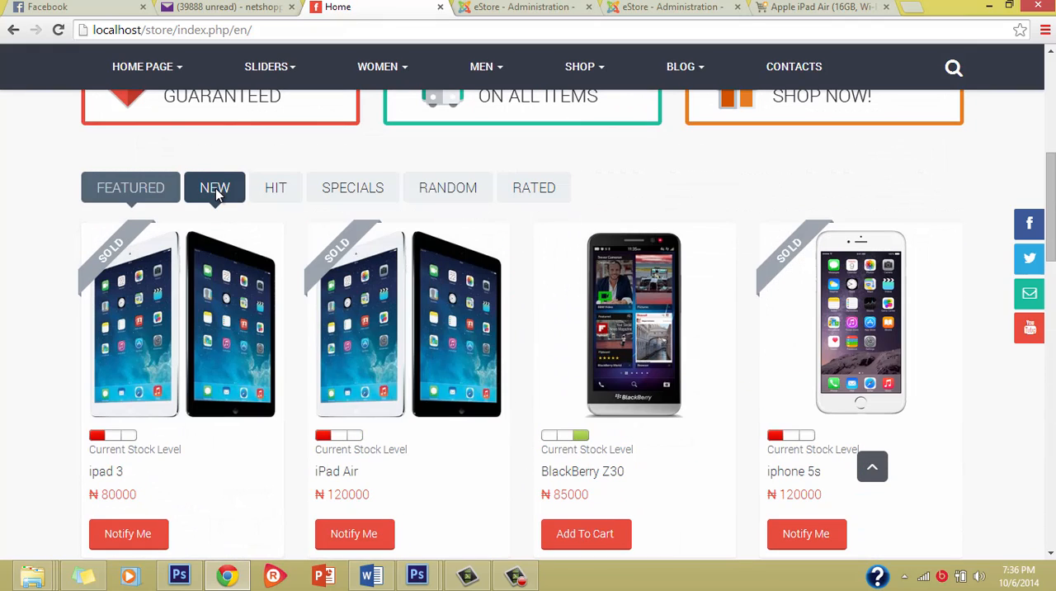
pyautogui.click(290, 189)
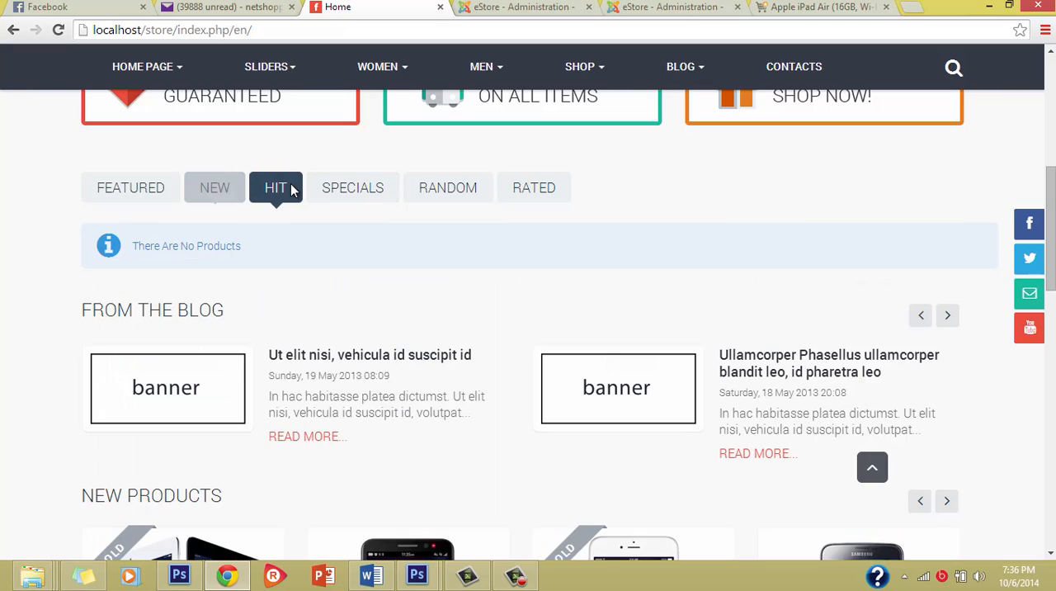
pyautogui.click(350, 190)
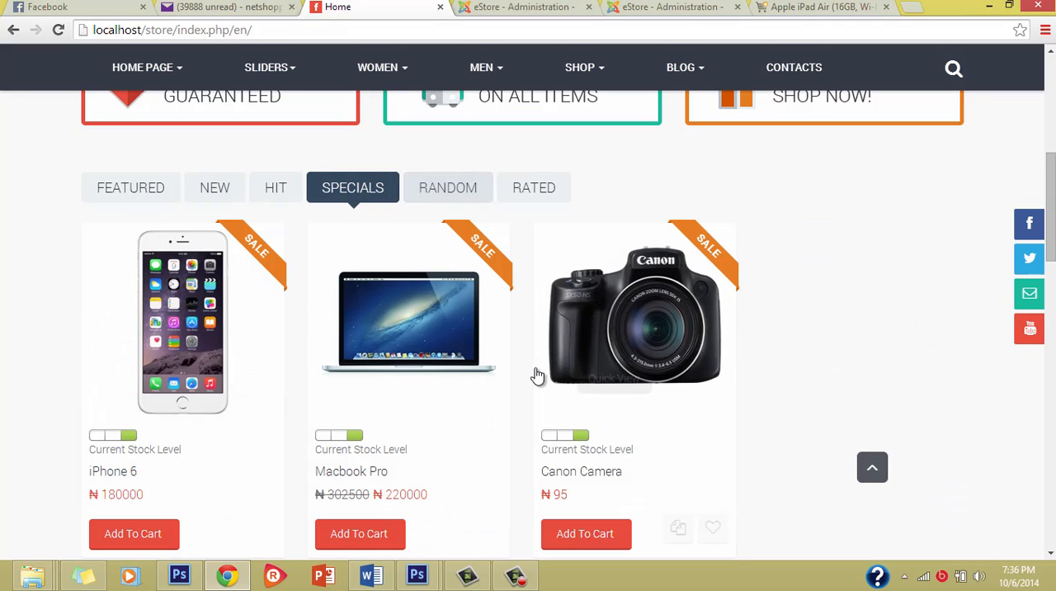
pyautogui.scroll(-10, 585, 324)
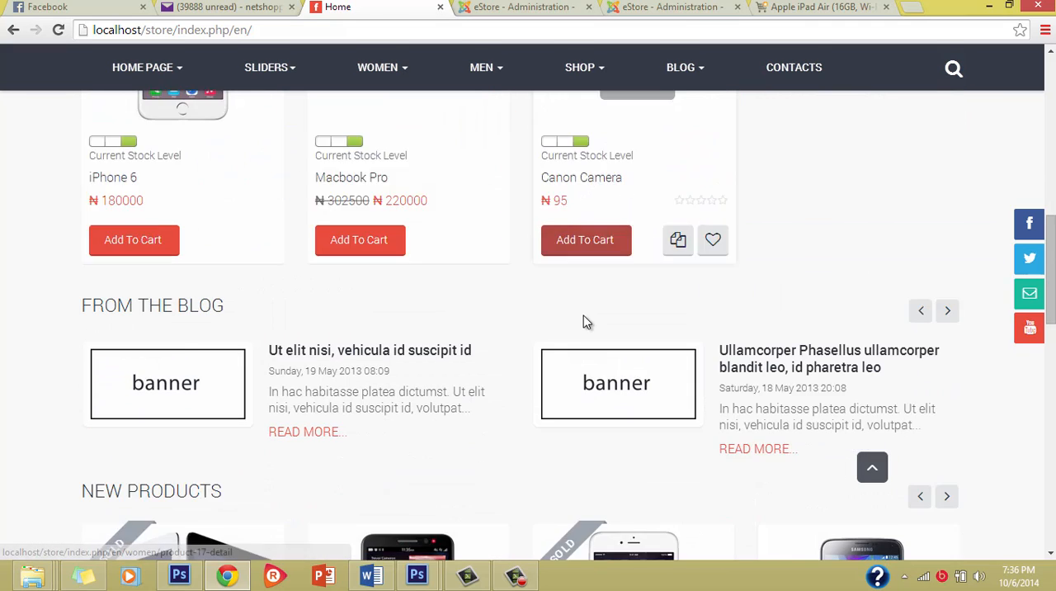
pyautogui.scroll(-2, 586, 323)
pyautogui.scroll(5, 587, 313)
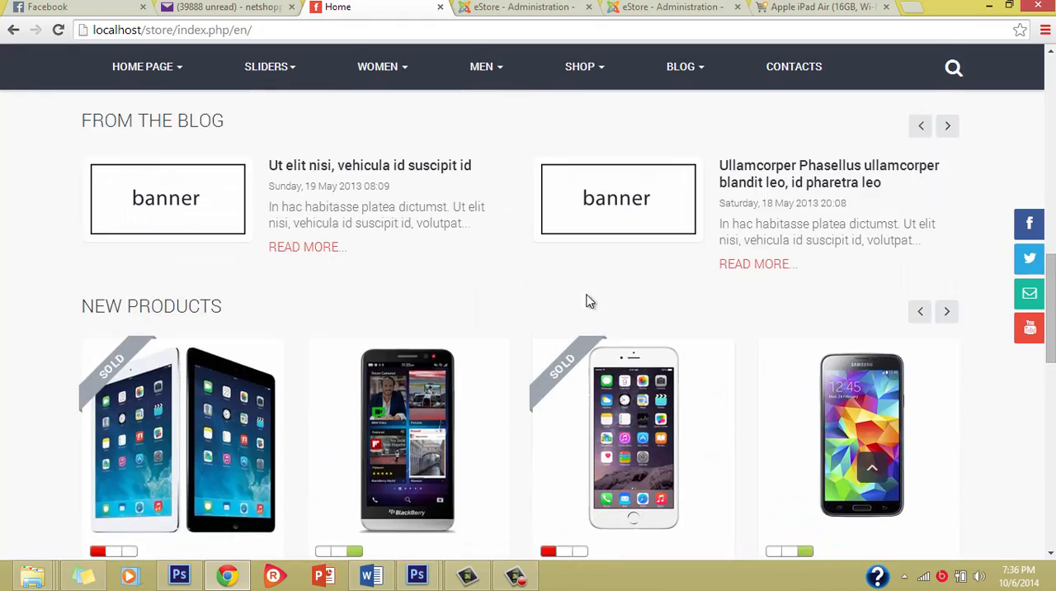
pyautogui.scroll(-3, 588, 302)
pyautogui.scroll(10, 587, 302)
pyautogui.scroll(-2, 587, 302)
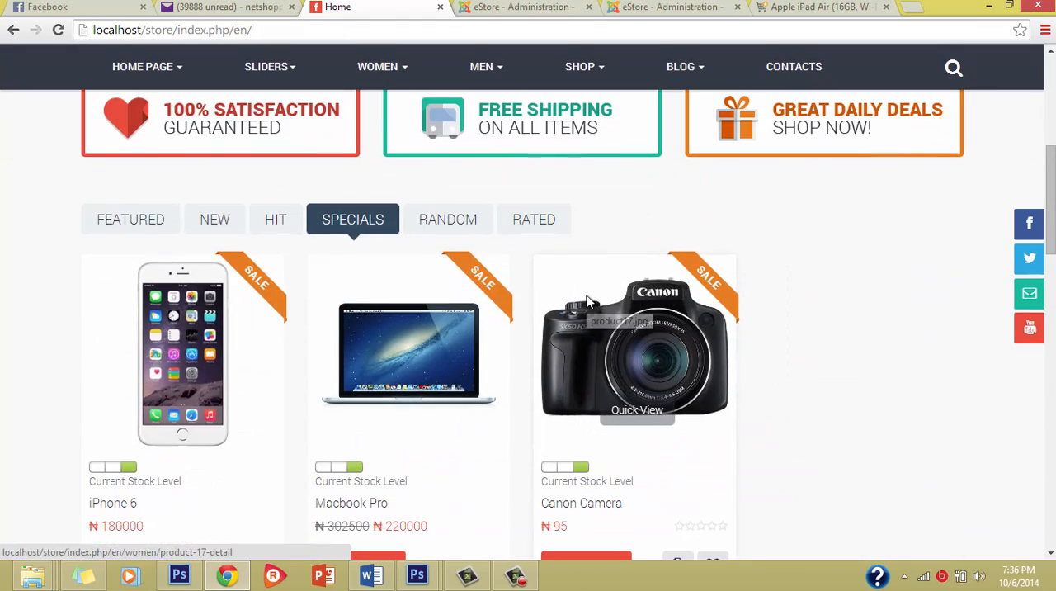
# Show the Featured group again and open the product page of the HP 15 Intel Celeron laptop.
pyautogui.click(133, 224)
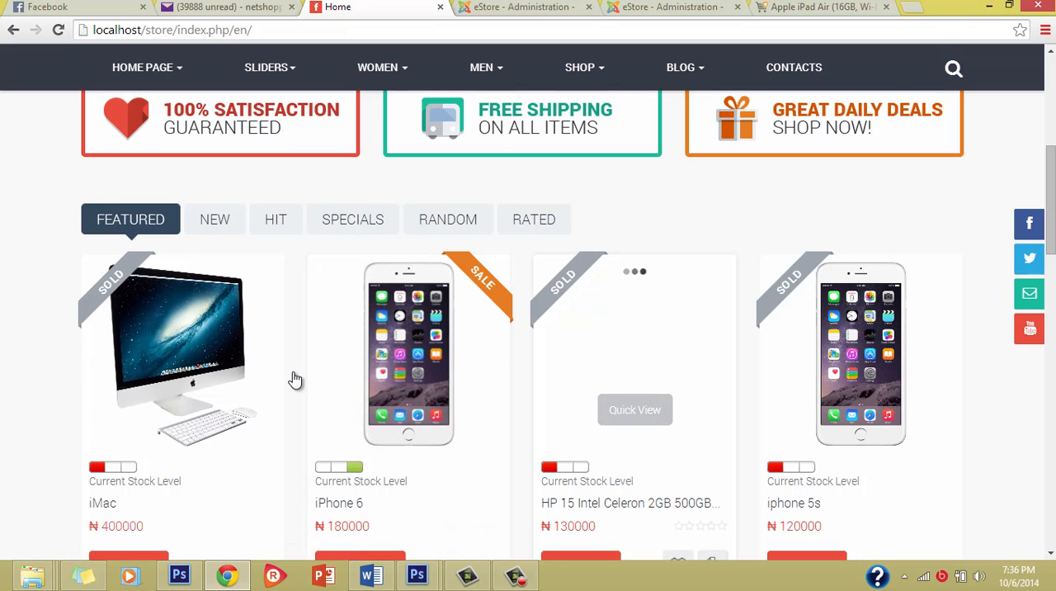
pyautogui.scroll(-8, 289, 367)
pyautogui.scroll(6, 318, 328)
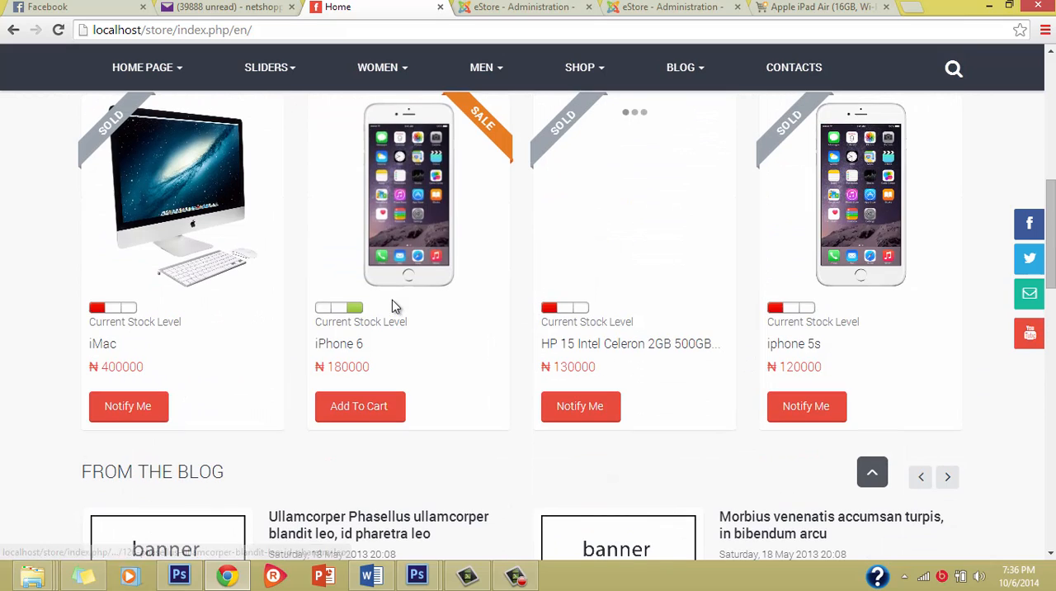
pyautogui.scroll(3, 392, 306)
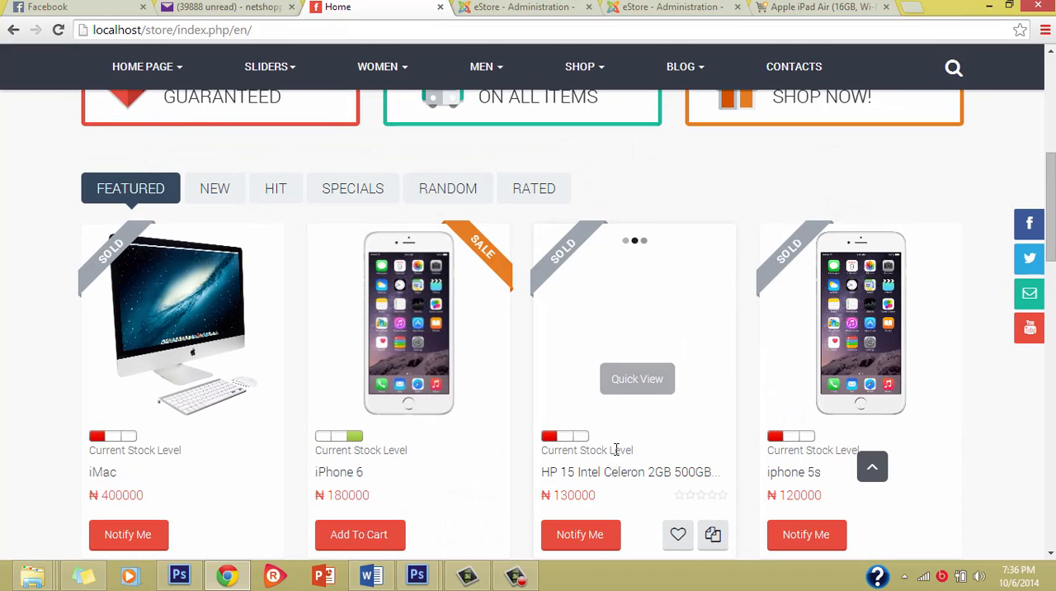
pyautogui.click(587, 471)
pyautogui.scroll(-10, 269, 404)
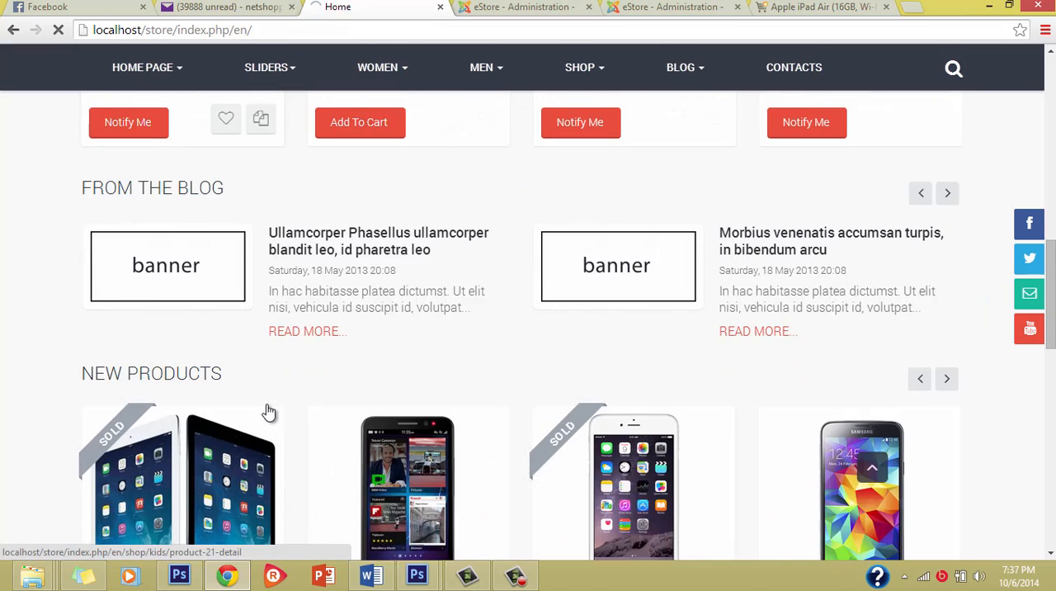
pyautogui.scroll(3, 267, 402)
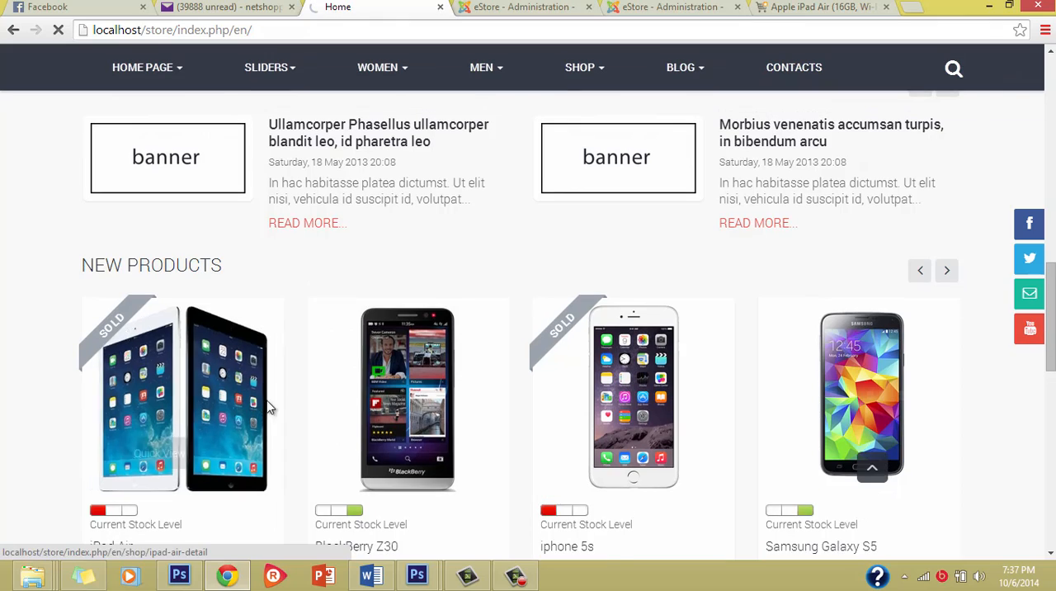
pyautogui.scroll(-2, 264, 400)
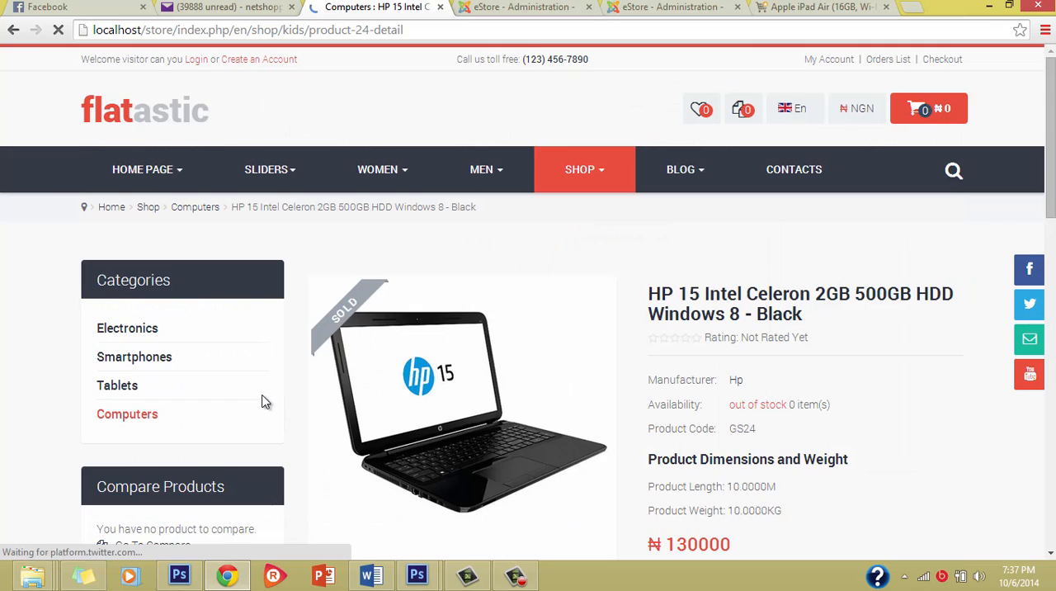
# Review the HP 15 laptop's product details and description, and go back to the store's home page.
pyautogui.scroll(-5, 264, 401)
pyautogui.scroll(-3, 264, 396)
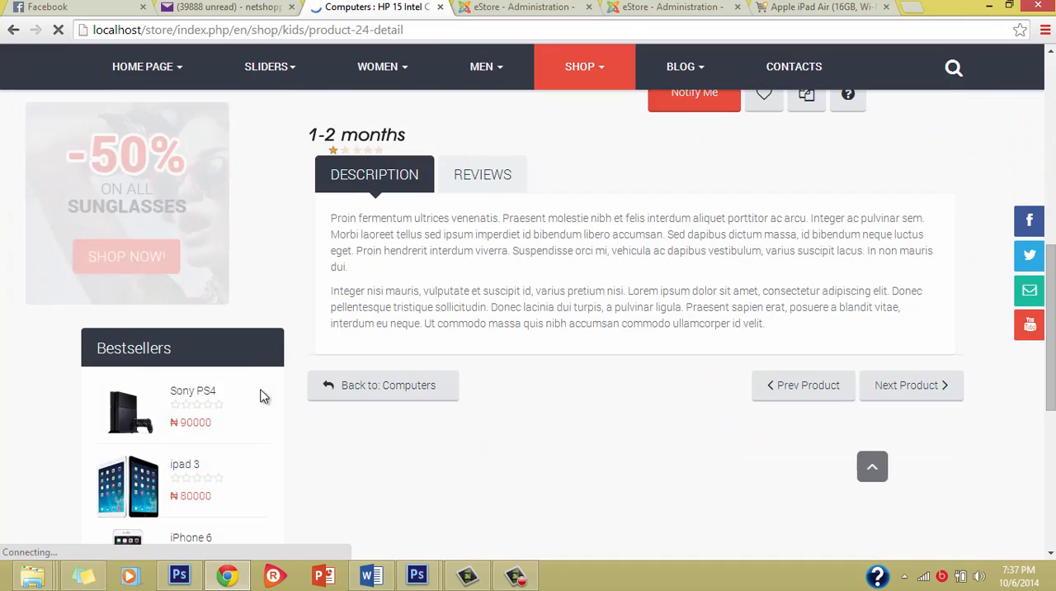
pyautogui.scroll(9, 261, 383)
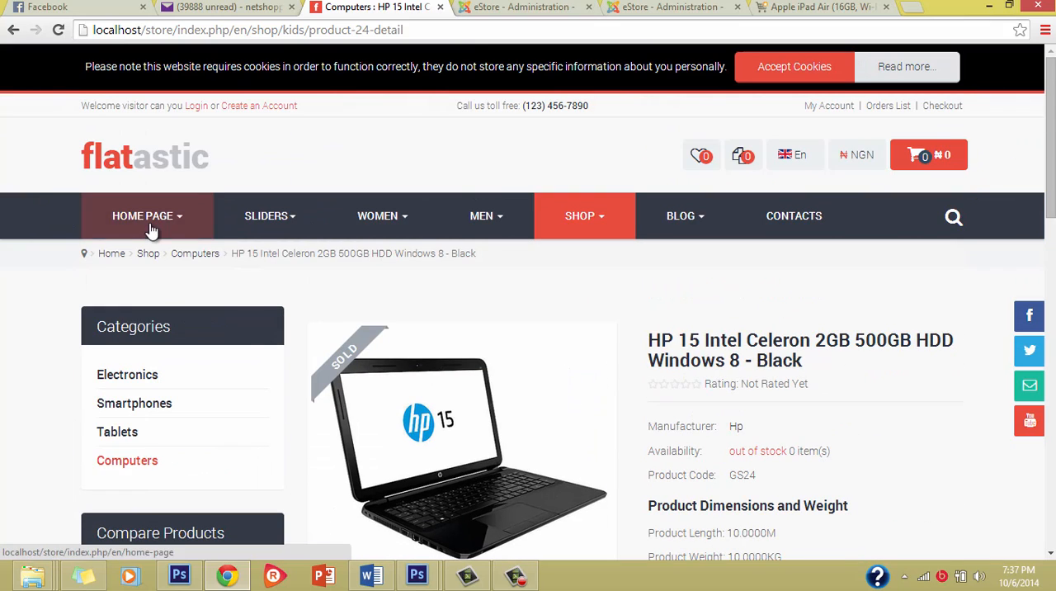
pyautogui.scroll(-5, 462, 309)
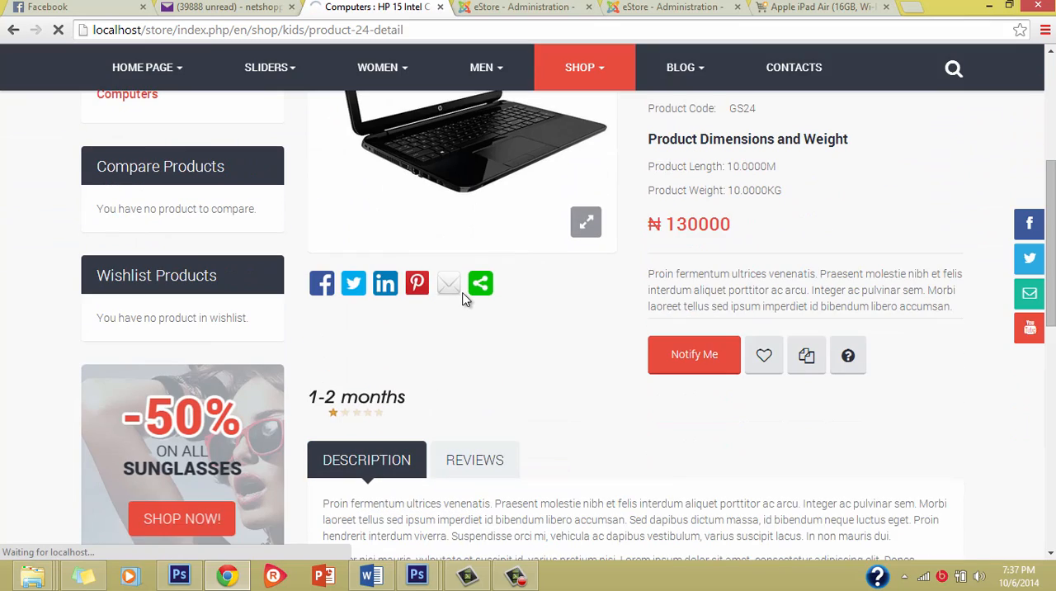
pyautogui.click(461, 290)
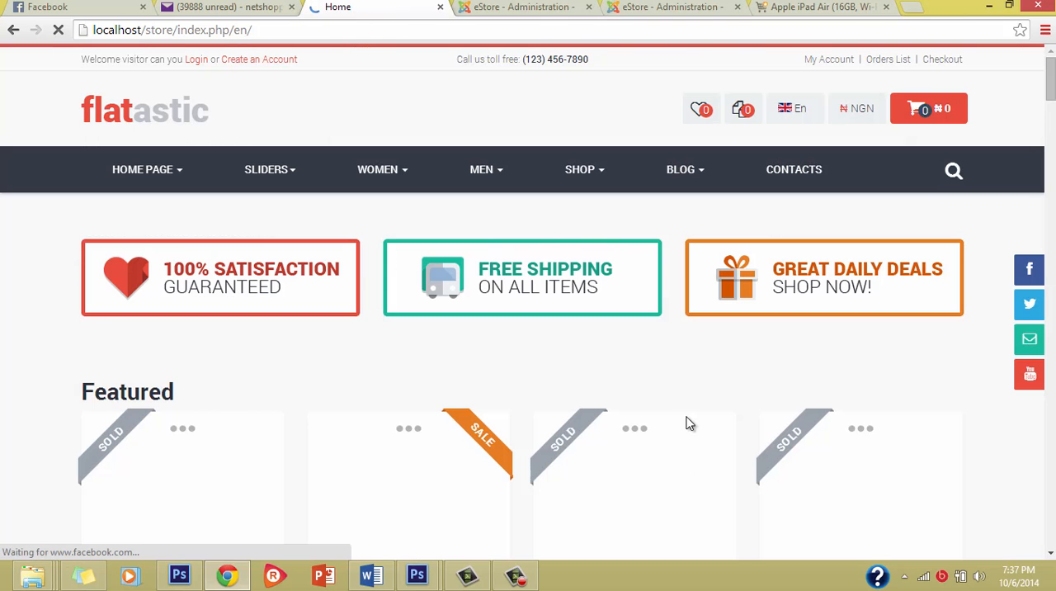
# Look over the home page from the Featured group down to the product brands and back up.
pyautogui.scroll(-3, 431, 411)
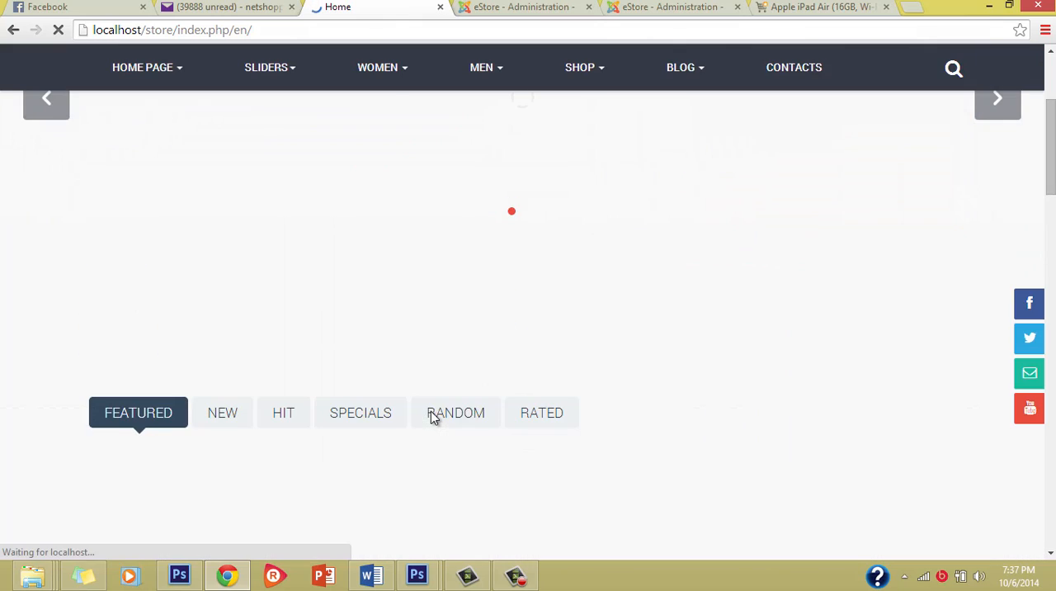
pyautogui.scroll(-4, 432, 412)
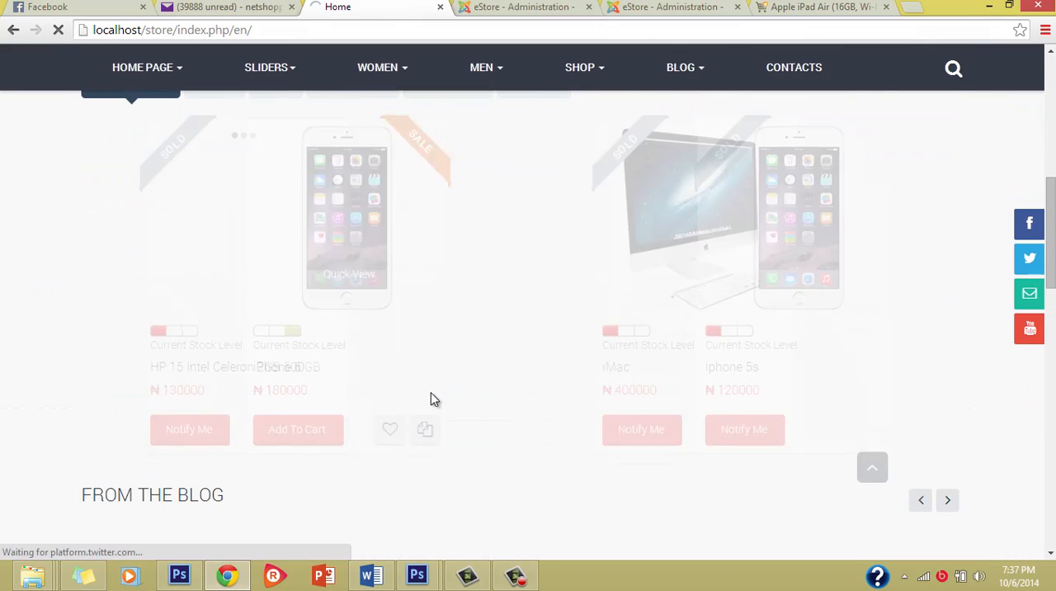
pyautogui.scroll(-10, 431, 392)
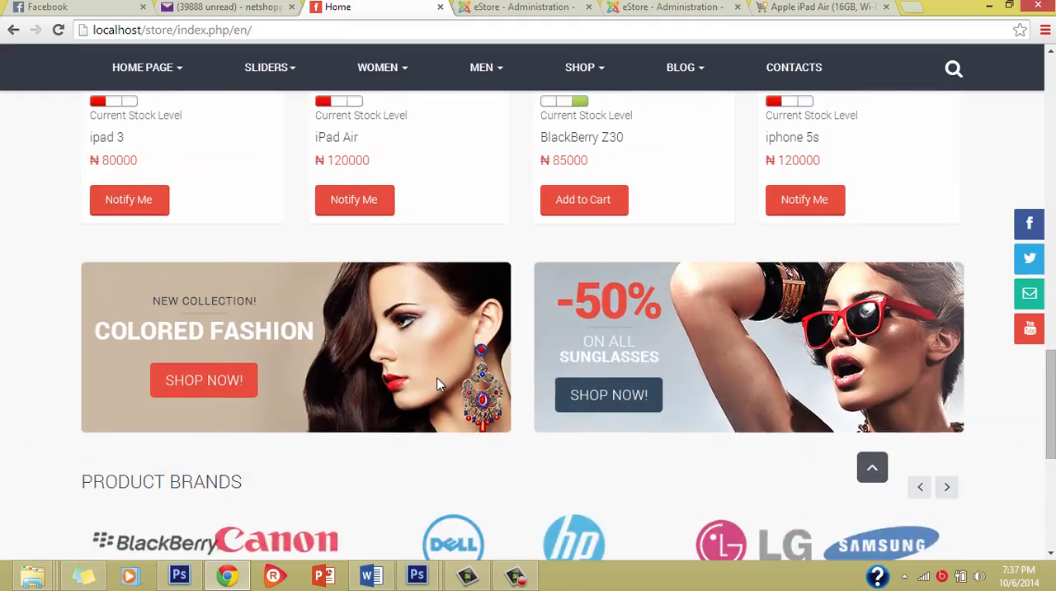
pyautogui.scroll(-5, 448, 309)
pyautogui.scroll(15, 450, 297)
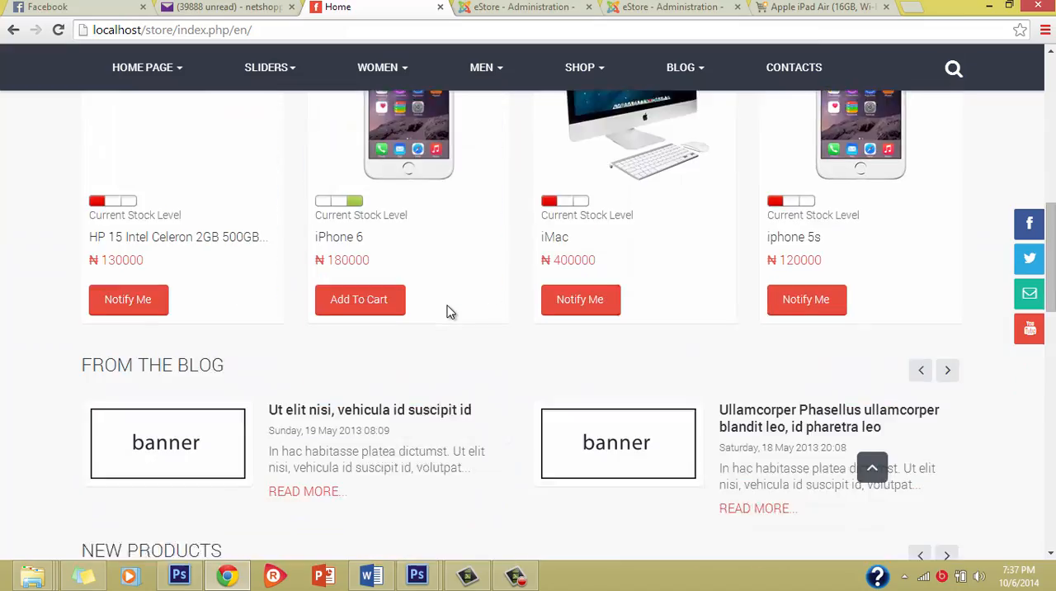
pyautogui.scroll(4, 450, 281)
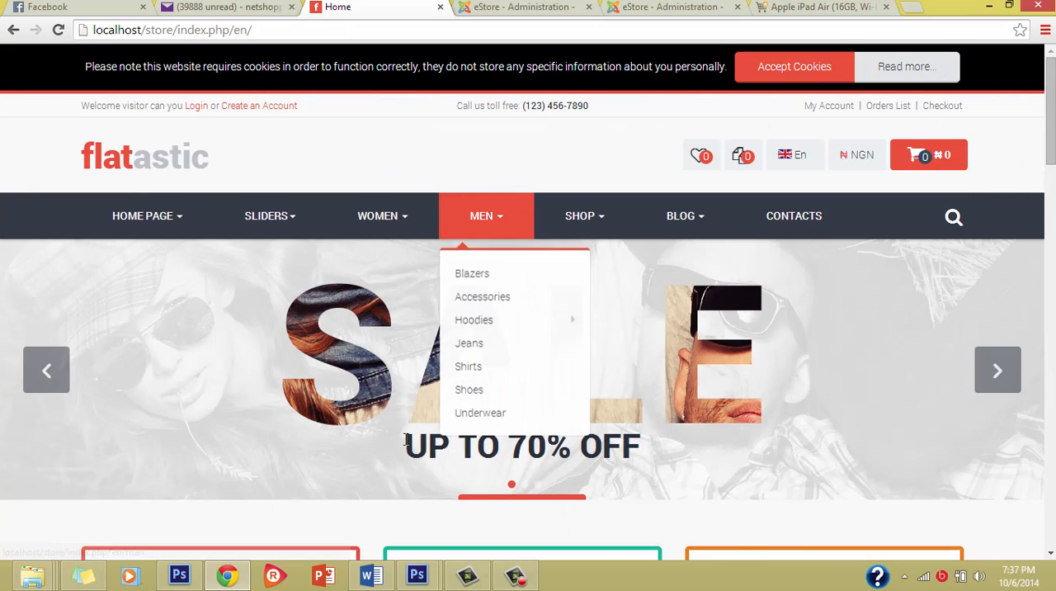
# Inspect the home page's slider, the promotional banners and the product group tabs below them.
pyautogui.scroll(-1, 413, 447)
pyautogui.scroll(1, 414, 447)
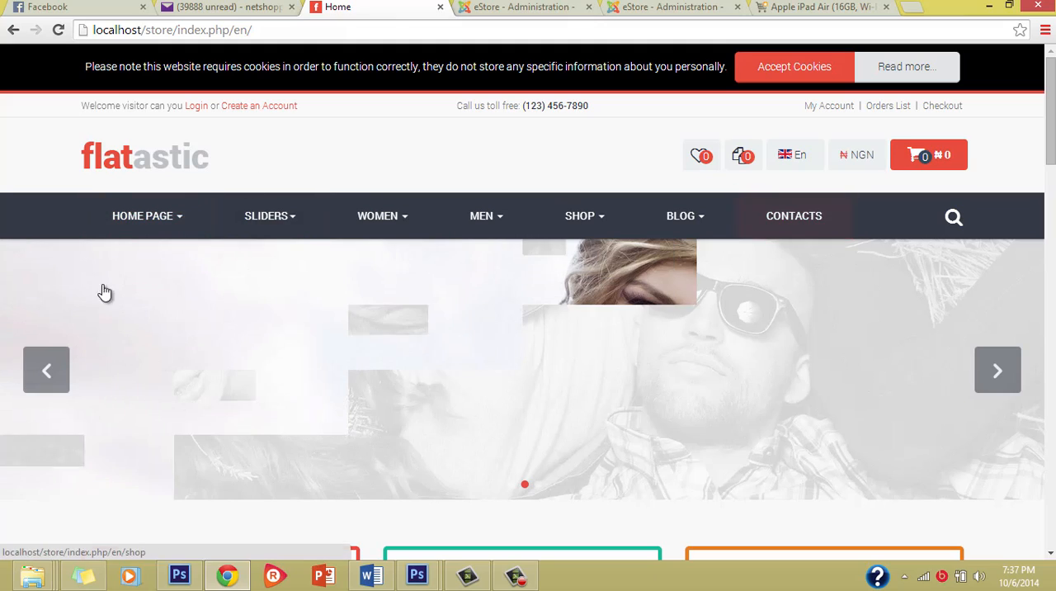
pyautogui.scroll(-2, 275, 384)
pyautogui.scroll(-3, 378, 324)
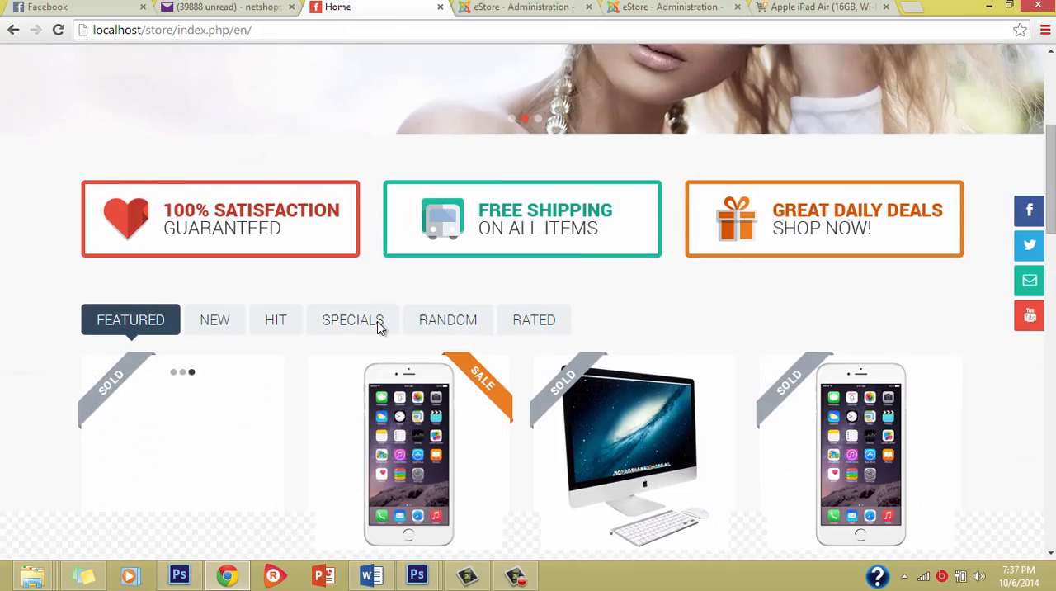
pyautogui.scroll(5, 377, 325)
pyautogui.scroll(-5, 377, 321)
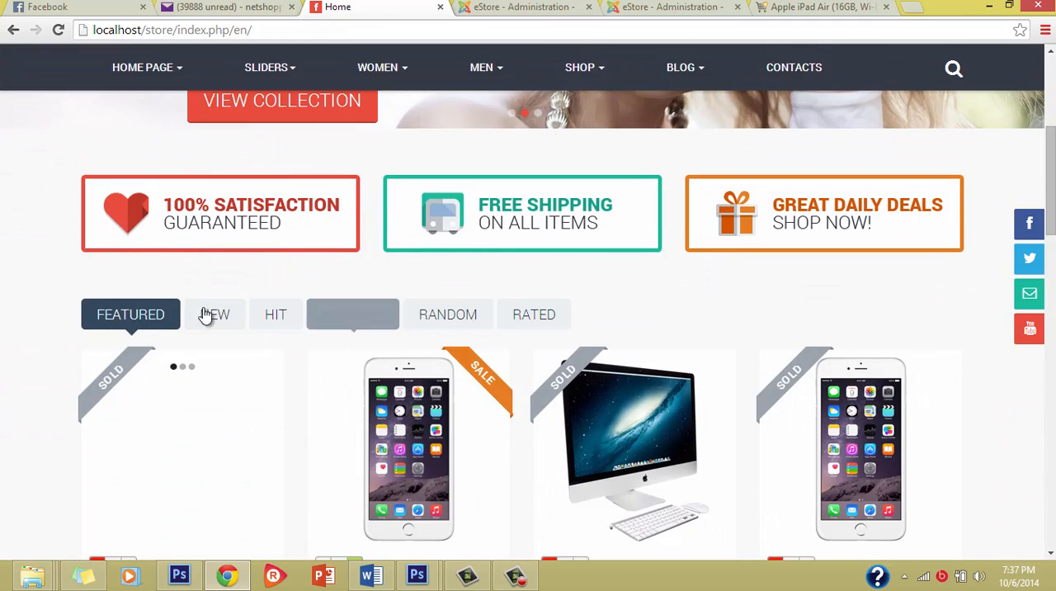
# Review the New Products section and return to the Featured product cards above the blog section.
pyautogui.scroll(-4, 207, 314)
pyautogui.scroll(-4, 247, 446)
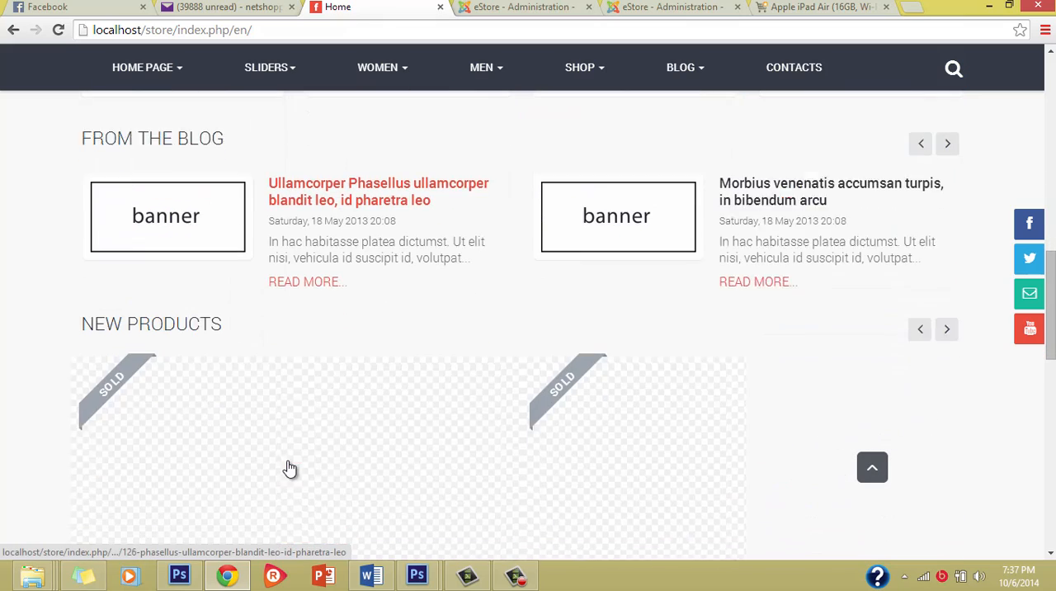
pyautogui.scroll(-1, 289, 458)
pyautogui.scroll(-3, 287, 454)
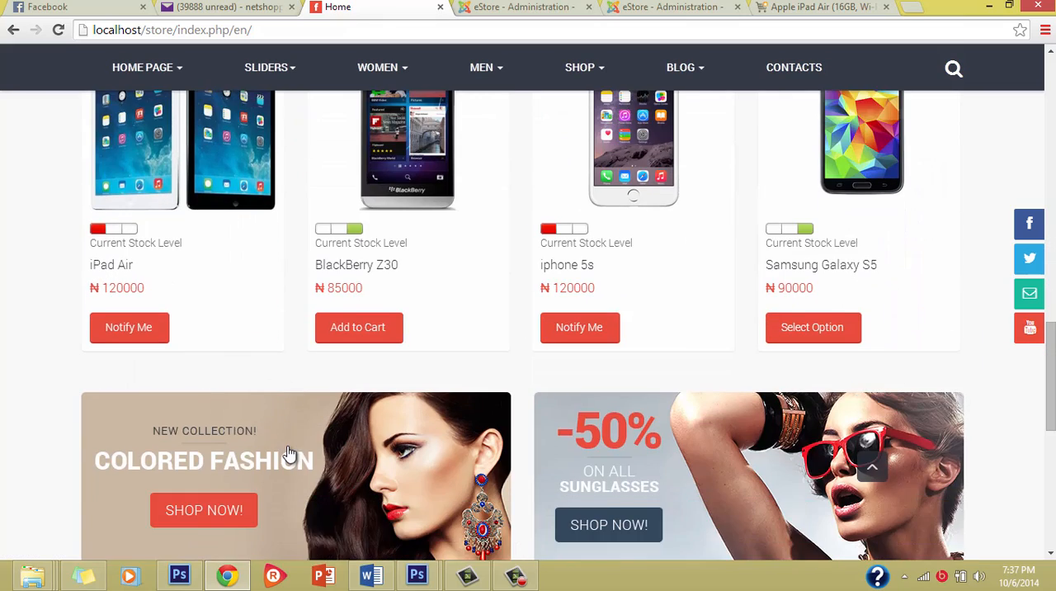
pyautogui.scroll(4, 295, 443)
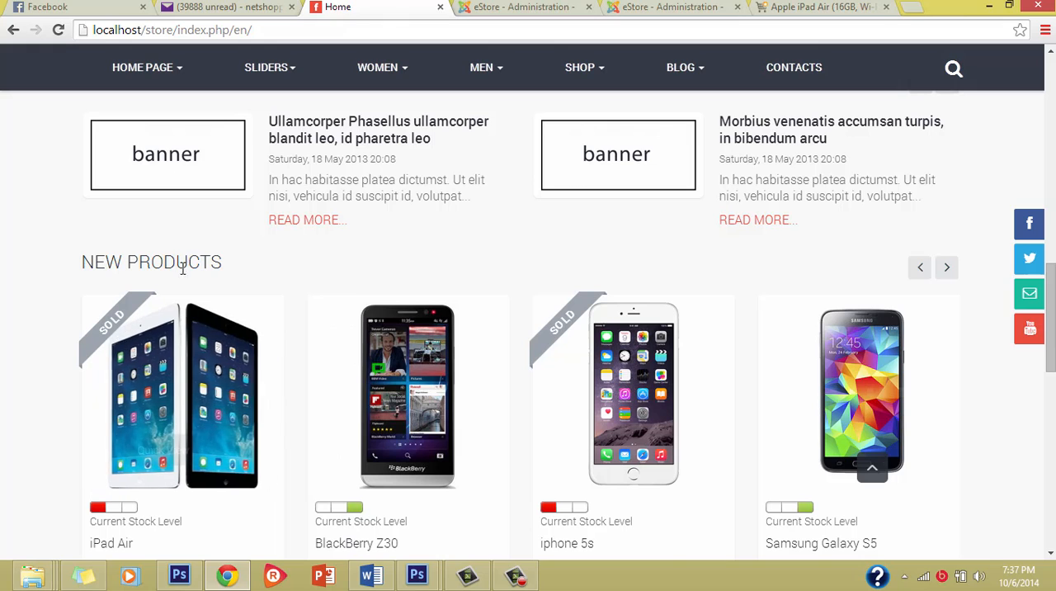
pyautogui.scroll(3, 297, 340)
pyautogui.scroll(1, 299, 336)
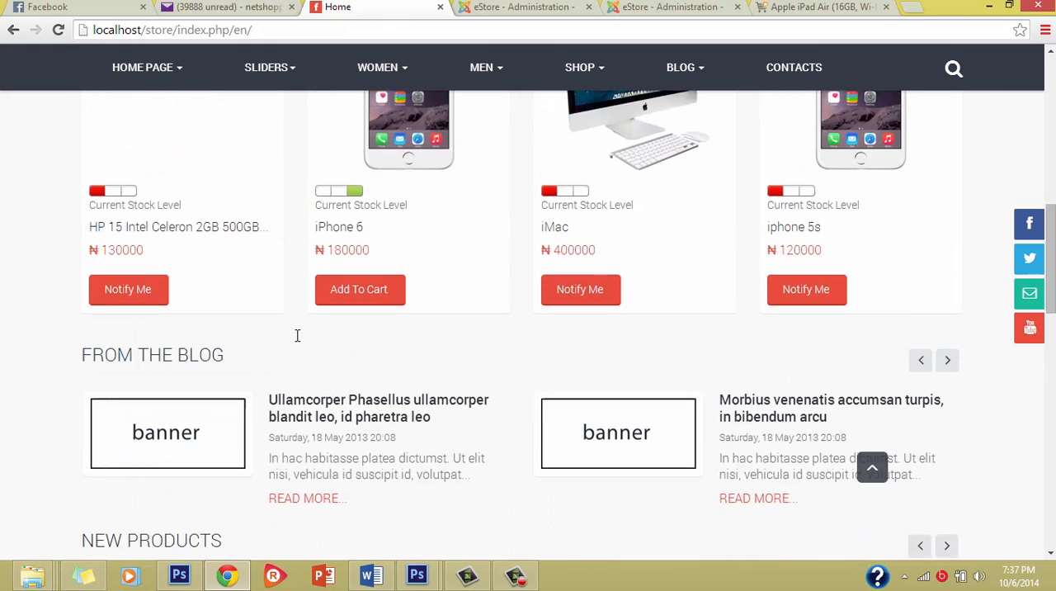
pyautogui.scroll(-1, 297, 342)
pyautogui.scroll(4, 299, 342)
pyautogui.scroll(-2, 299, 341)
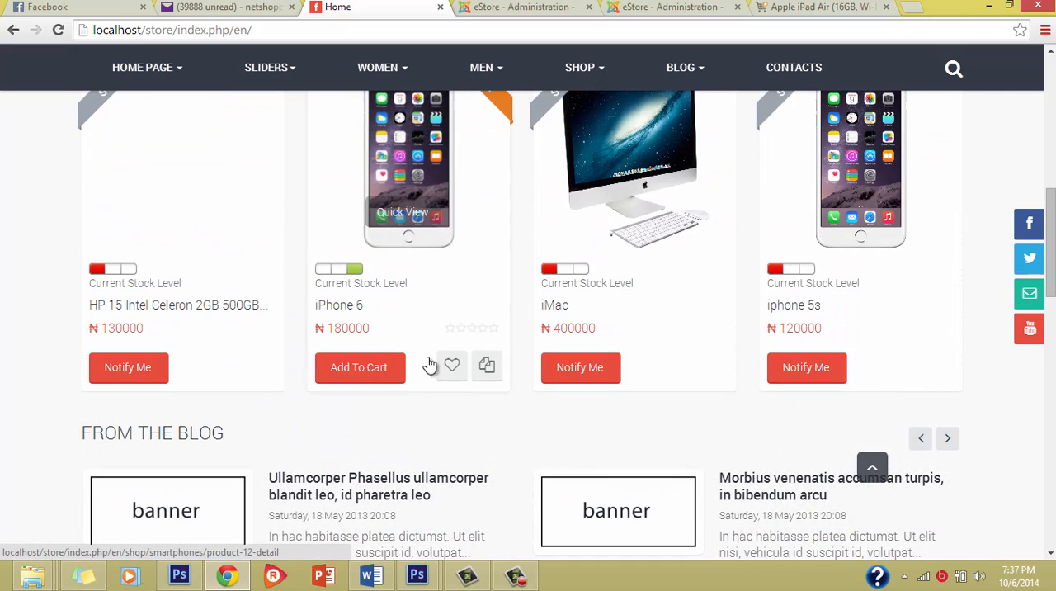